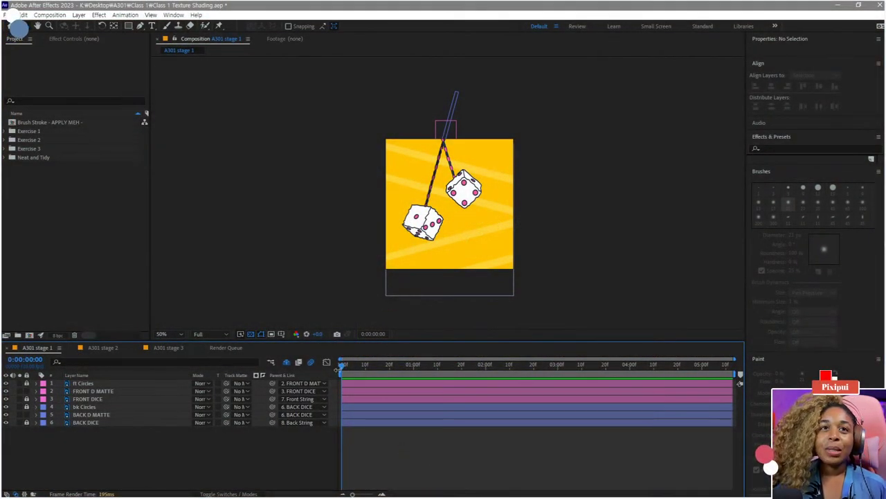
Step: Preview the swinging dice animation in the A301 stage 1 composition and return to its first frame
key(space)
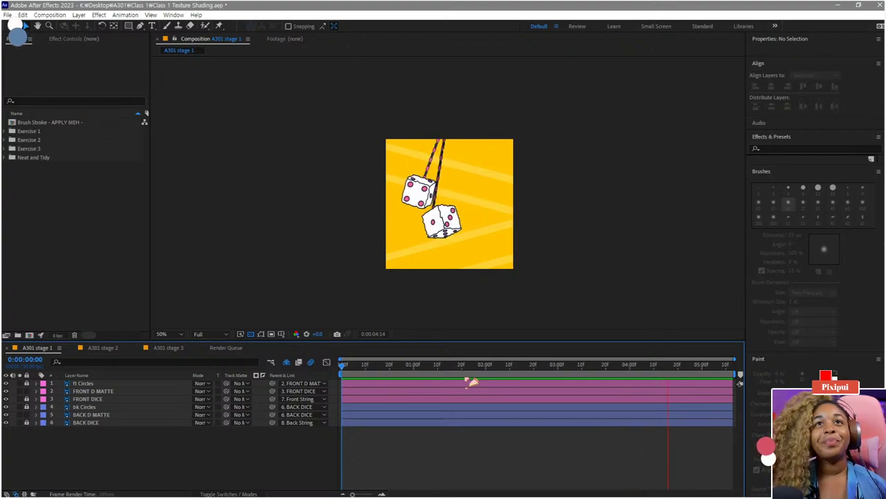
drag(392, 364, 341, 369)
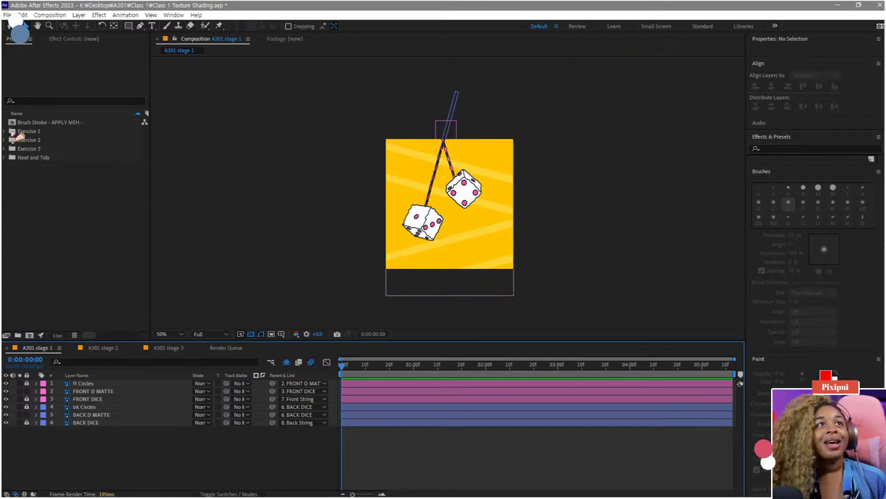
Step: Open the Brush Stroke - APPLY MEH - composition and preview its staggered brush layers from the first frame
click(61, 124)
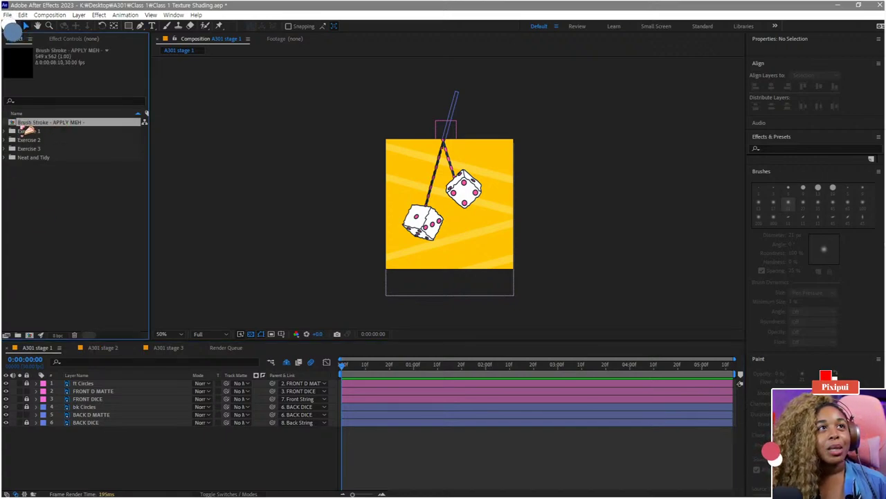
double_click(61, 125)
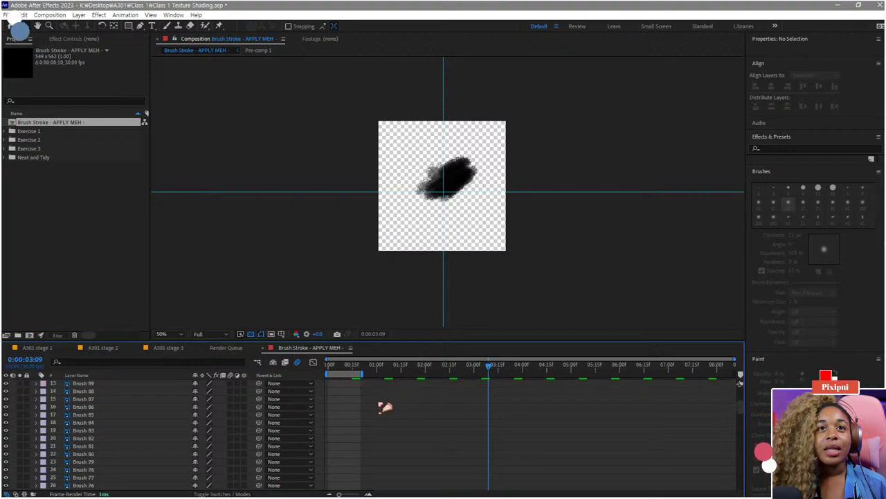
scroll(379, 405, down, 15)
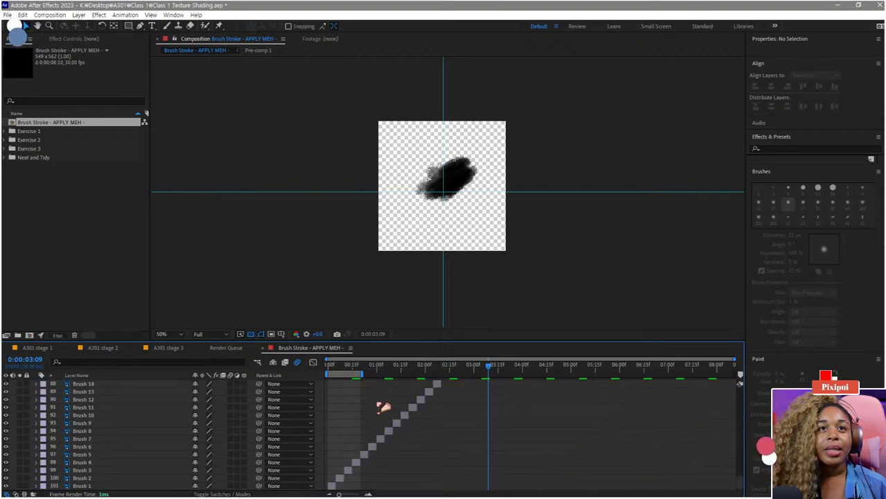
click(335, 365)
mouse_move(342, 372)
mouse_down()
mouse_move(358, 375)
mouse_move(336, 376)
mouse_up()
key(space)
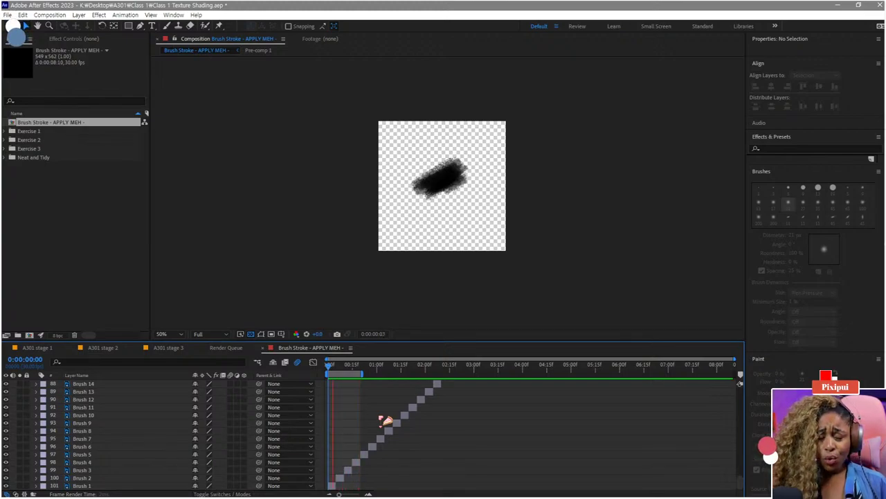
key(space)
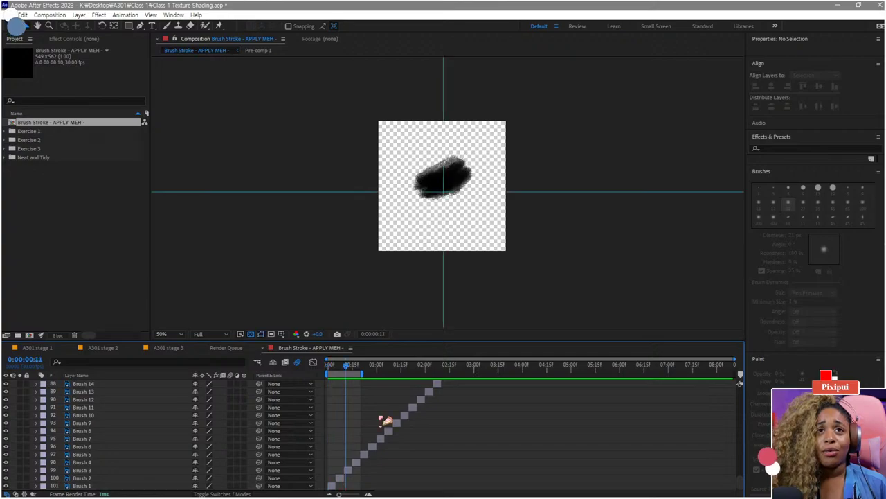
Step: Create a new composition named "example" at 549 x 562 px and 24 fps
right_click(58, 201)
click(76, 205)
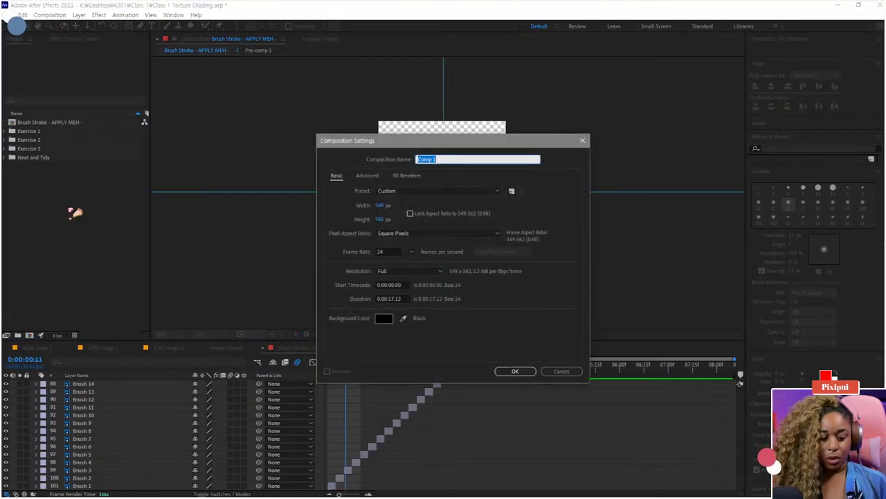
text(example)
key(Return)
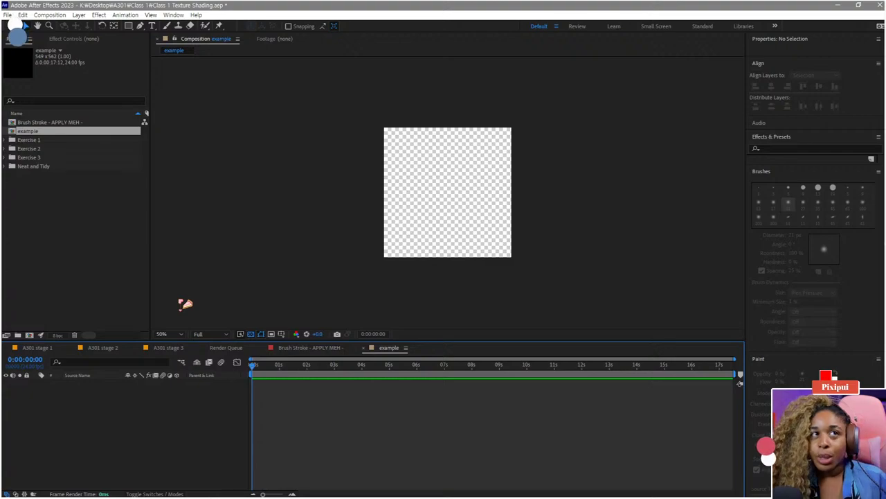
Step: Copy the Brush 1 to Brush 4 layers from the Brush Stroke composition into the example composition
click(43, 123)
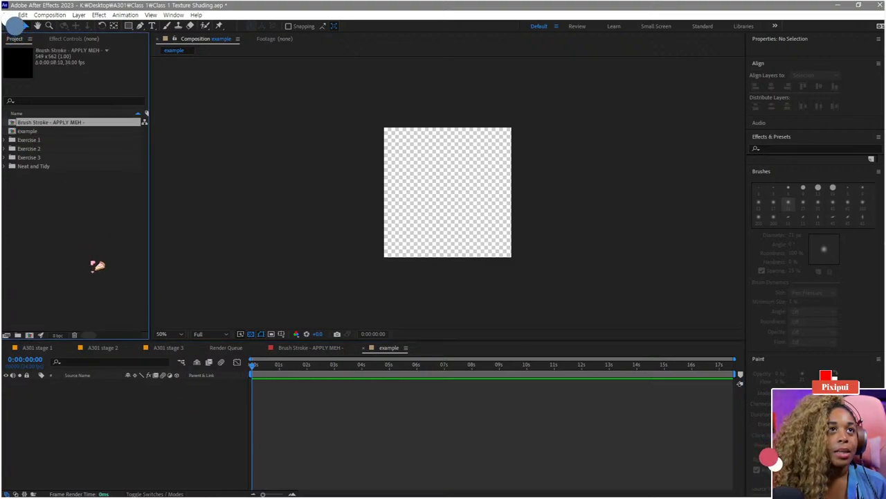
click(291, 349)
click(95, 482)
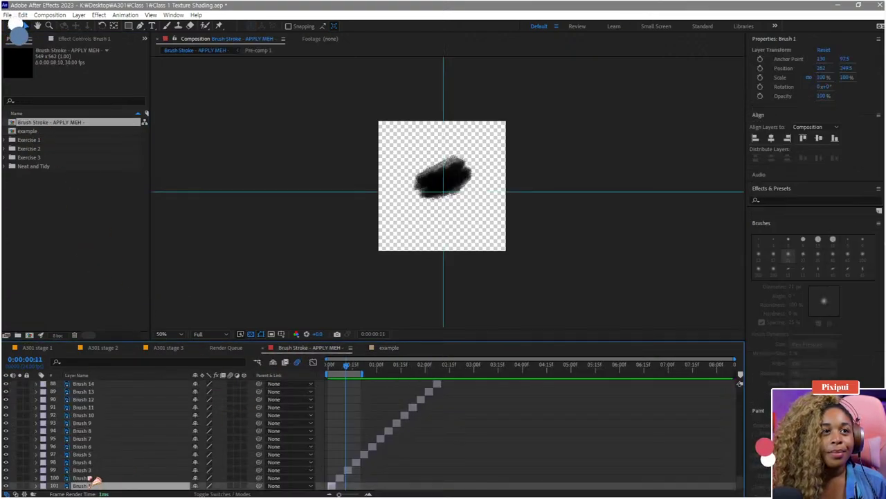
shift+click(94, 462)
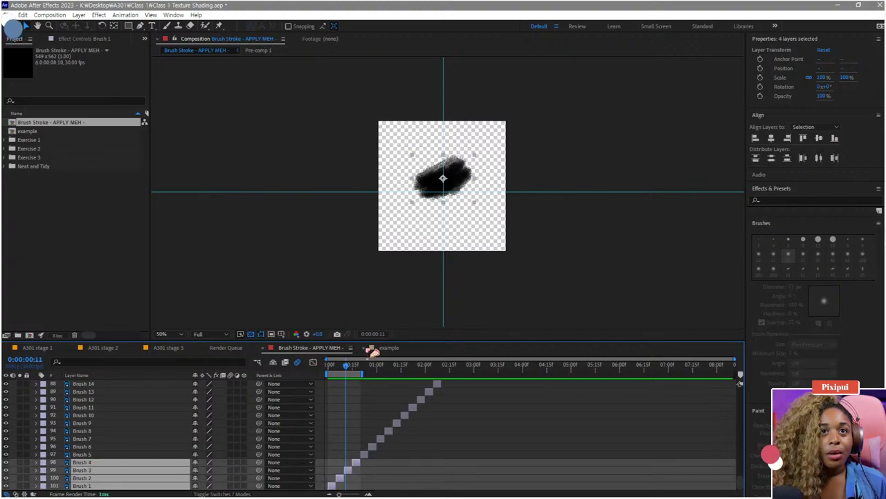
mouse_move(372, 350)
mouse_down()
mouse_move(173, 444)
mouse_move(344, 442)
mouse_move(281, 421)
mouse_up()
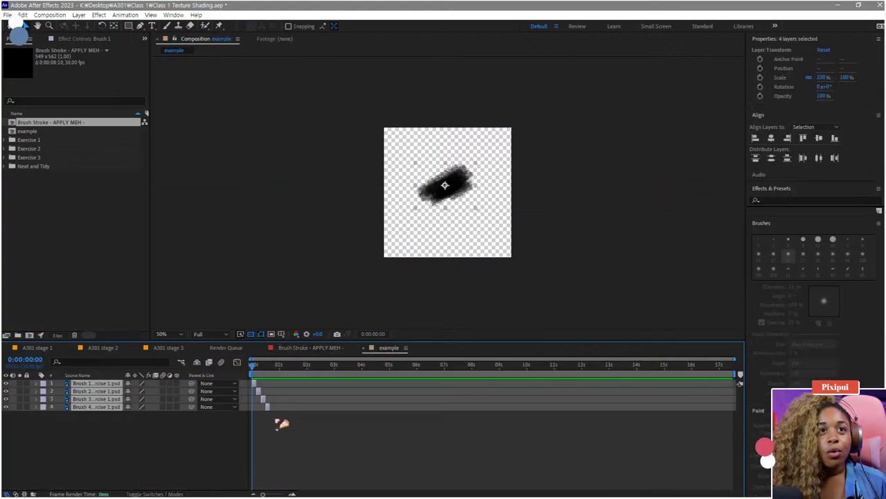
Step: Move the Brush 4, Brush 3 and Brush 2 layers so that all four brush layers start at frame 0
click(277, 418)
scroll(269, 420, up, 5)
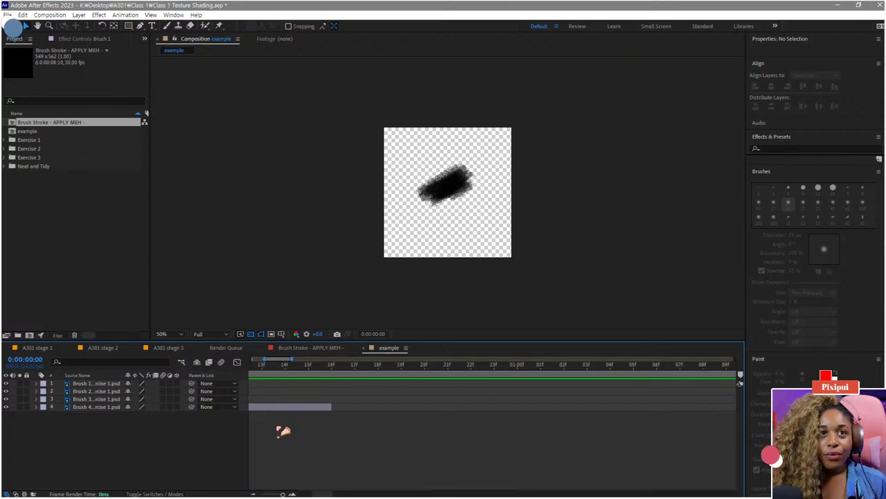
drag(320, 496, 299, 496)
scroll(281, 455, down, 1)
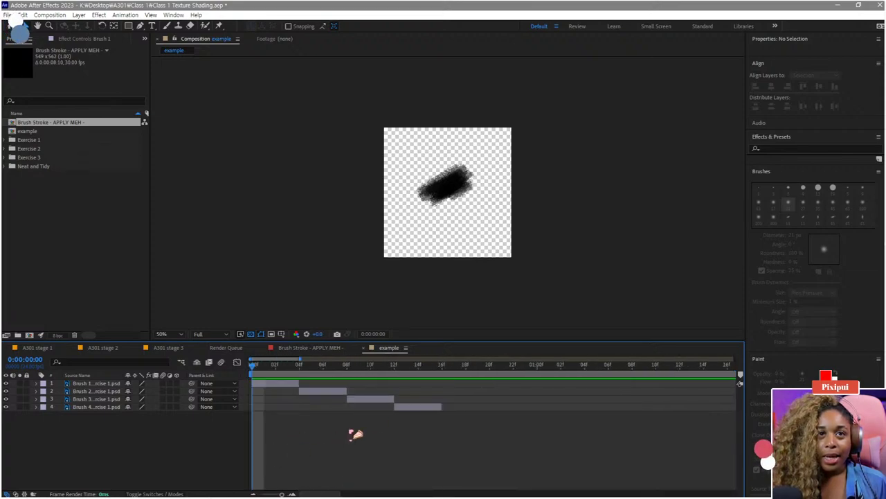
drag(413, 414, 270, 412)
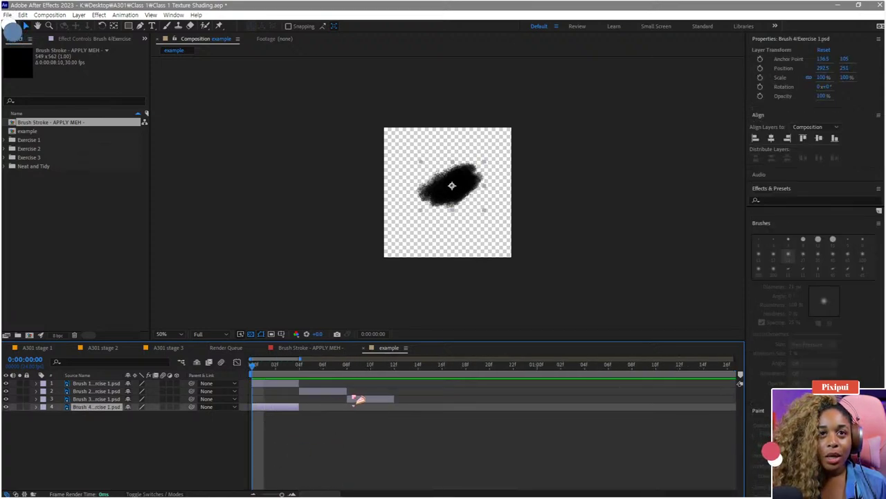
drag(356, 399, 258, 398)
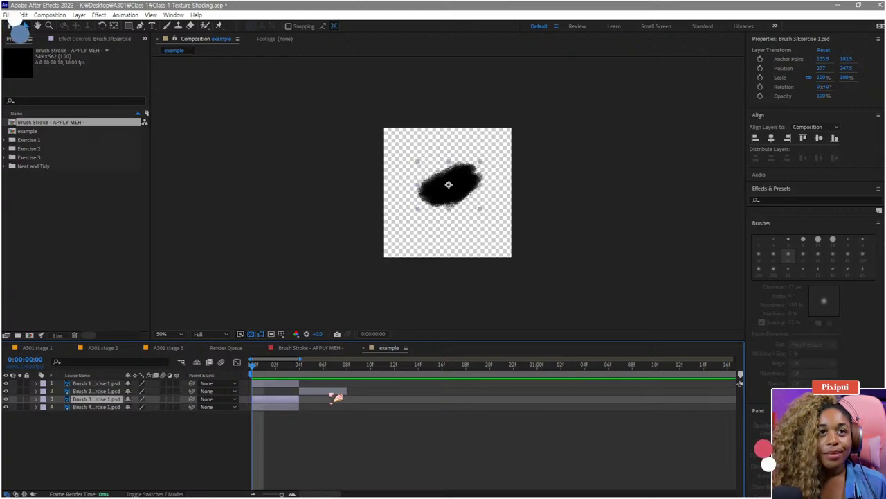
drag(335, 391, 291, 391)
click(342, 424)
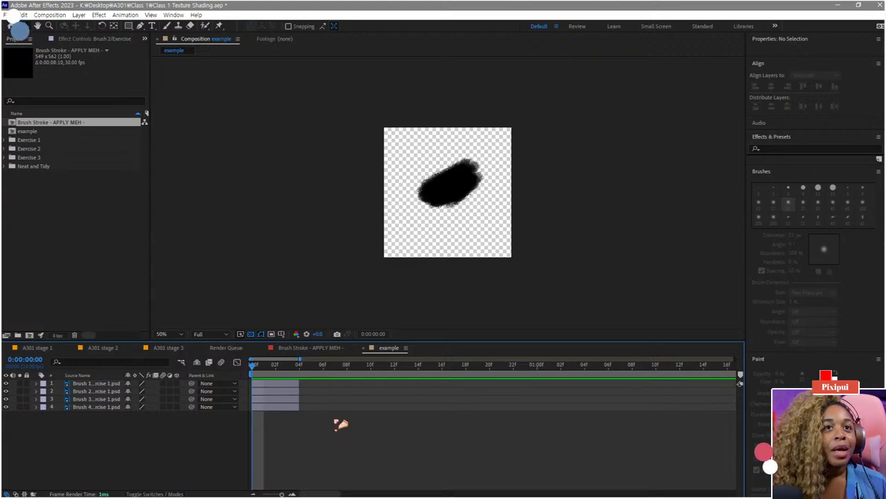
Step: Try staggering the layers by hand by moving Brush 1, 2 and 3 to start at frame 4, and undo the moves
click(290, 402)
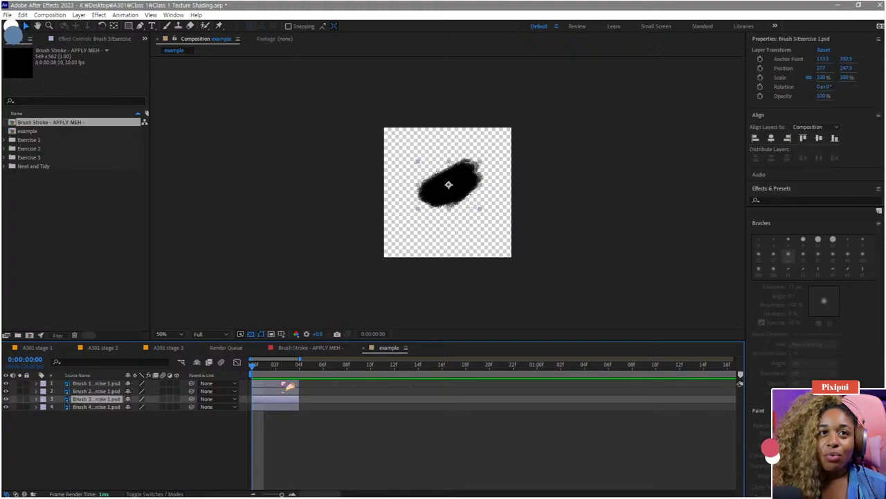
shift+click(283, 383)
drag(279, 392, 360, 395)
click(320, 426)
click(318, 391)
shift+click(315, 382)
key(ctrl+z)
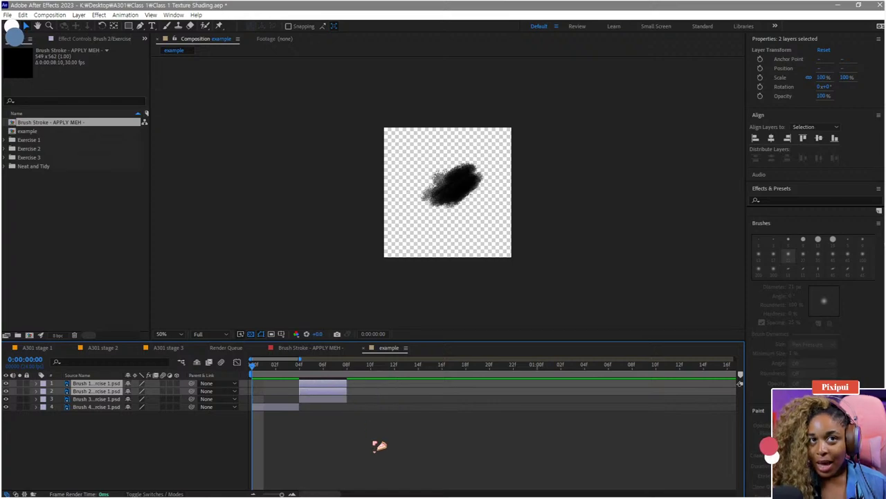
key(ctrl+z)
click(348, 454)
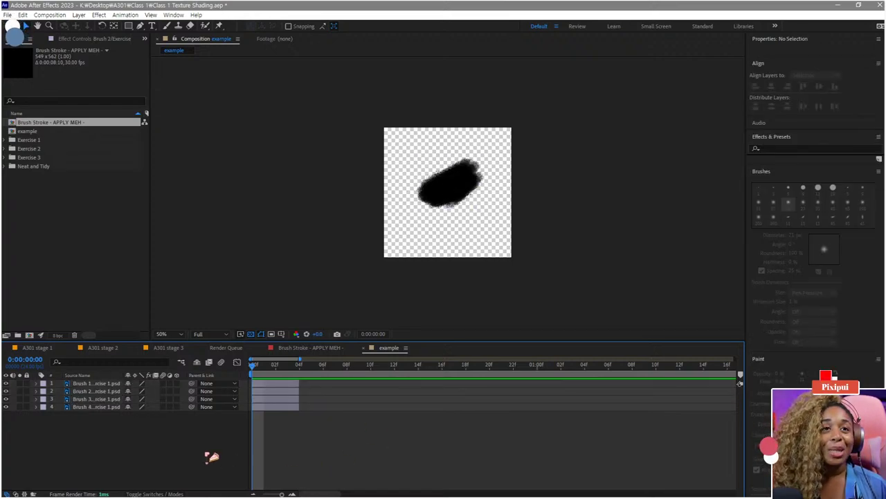
Step: Try Sequence Layers on the four brush layers with Brush 4 selected first, and undo the sequencing
click(97, 407)
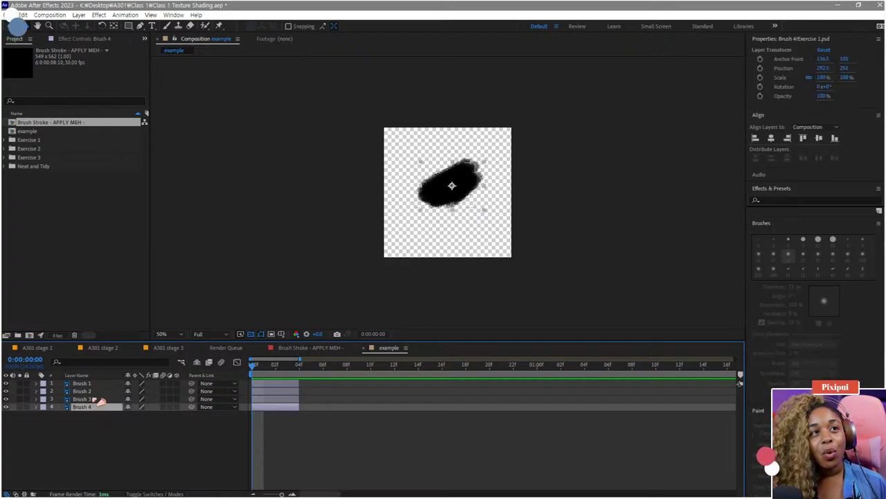
shift+click(92, 385)
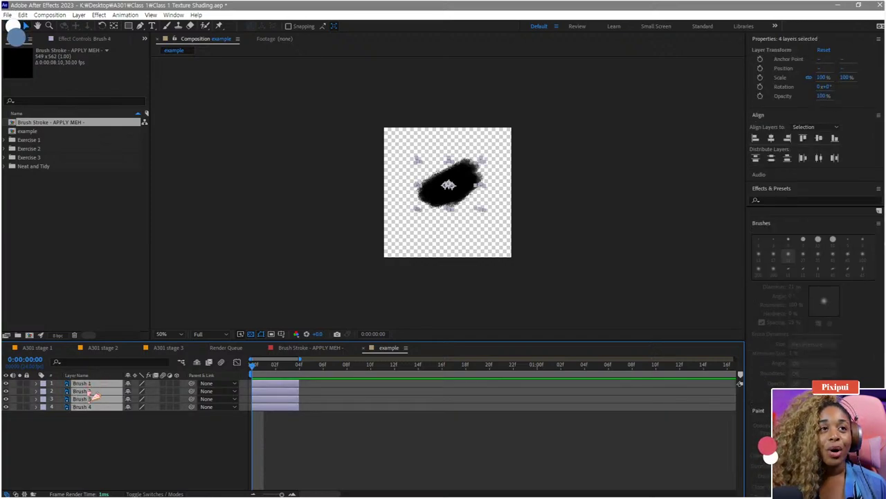
right_click(94, 396)
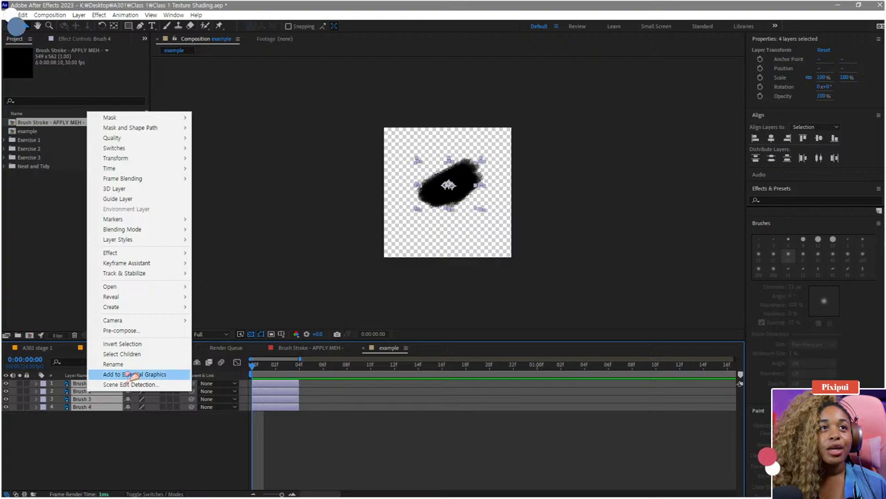
mouse_move(156, 264)
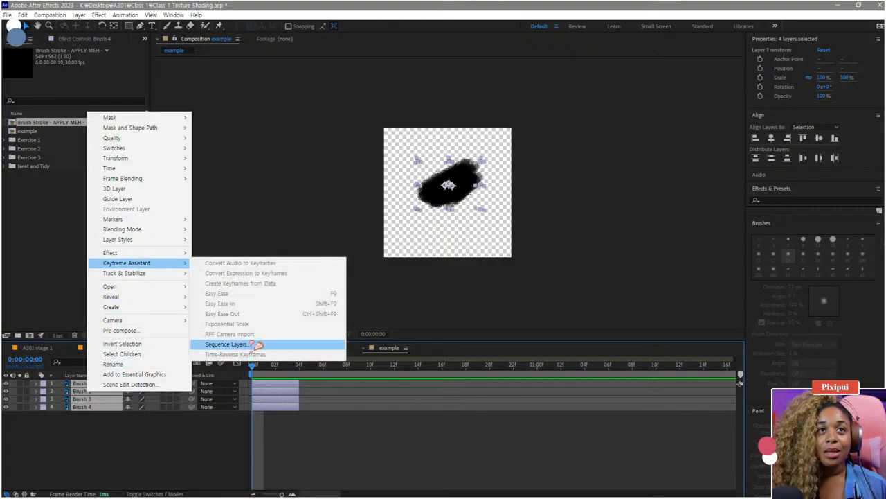
click(249, 344)
click(460, 280)
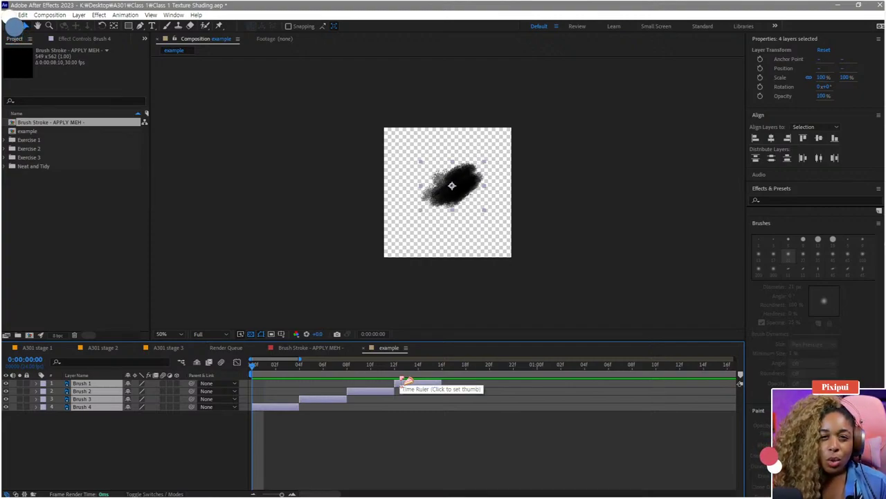
drag(266, 381, 338, 380)
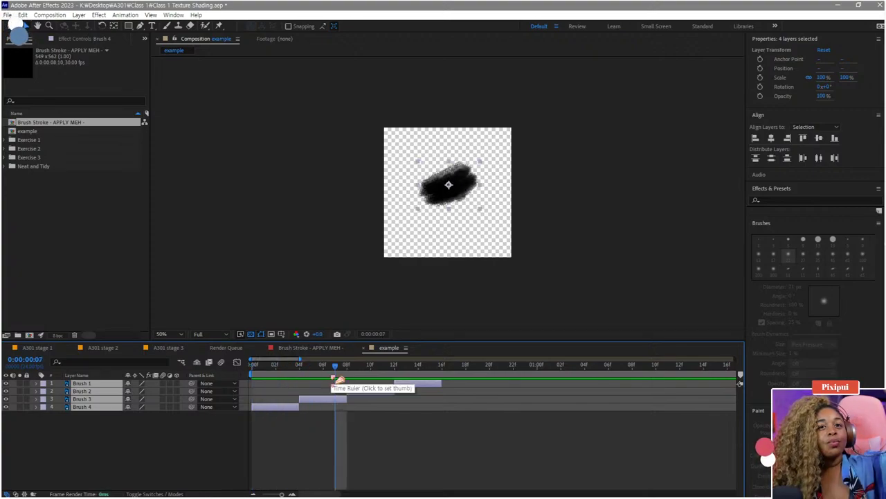
key(ctrl+z)
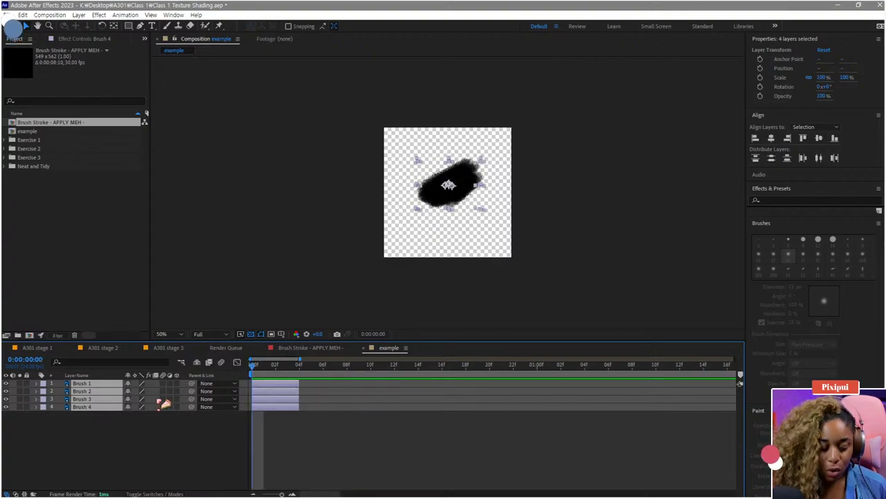
Step: Duplicate the four selected brush layers twelve times to build a stack of 52 layers
key(ctrl+d)
key(ctrl+d)
key(ctrl+d)
key(ctrl+d)
key(ctrl+d)
key(ctrl+d)
key(ctrl+d)
key(ctrl+d)
key(ctrl+d)
key(ctrl+d)
key(ctrl+d)
key(ctrl+d)
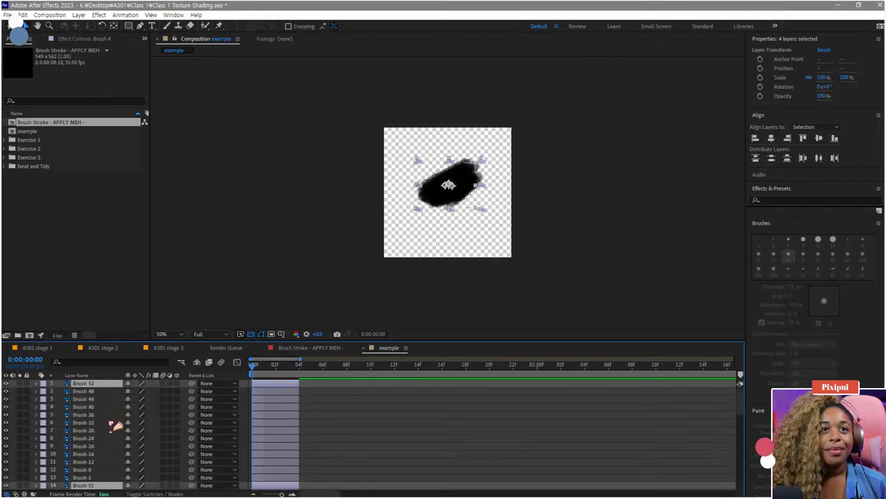
Step: Try Sequence Layers on all 52 brush layers, scrub through the resulting staircase, and undo the sequencing
scroll(115, 426, down, 10)
click(97, 486)
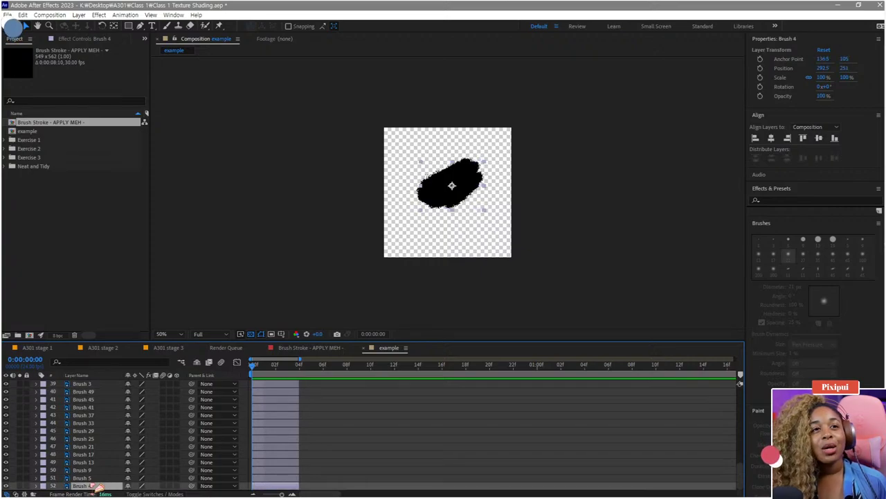
scroll(101, 478, up, 10)
key(ctrl+a)
right_click(94, 391)
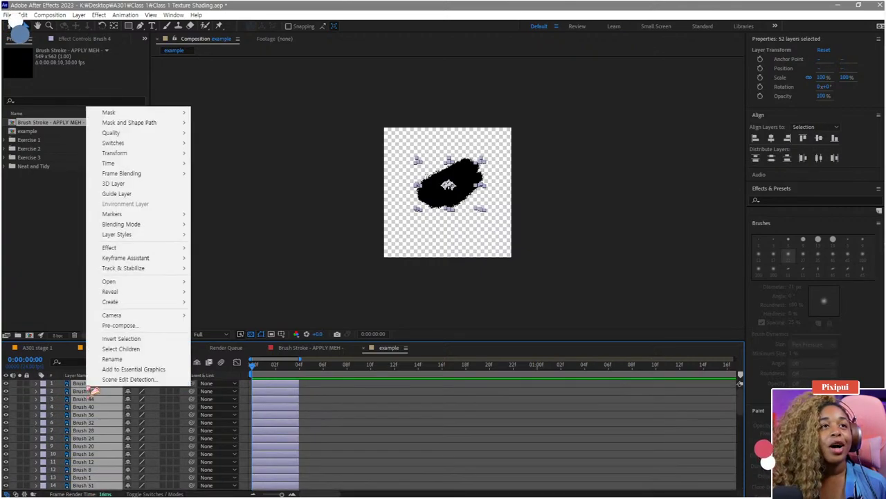
mouse_move(170, 259)
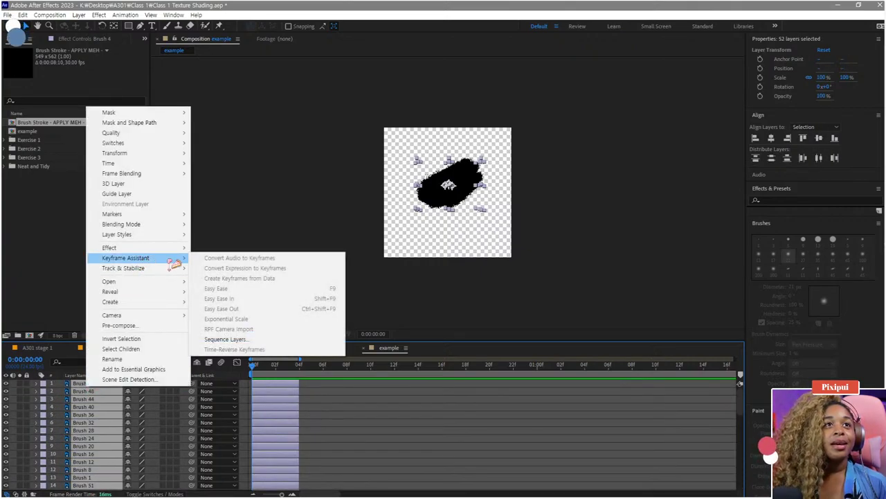
click(228, 338)
key(Return)
scroll(339, 403, down, 10)
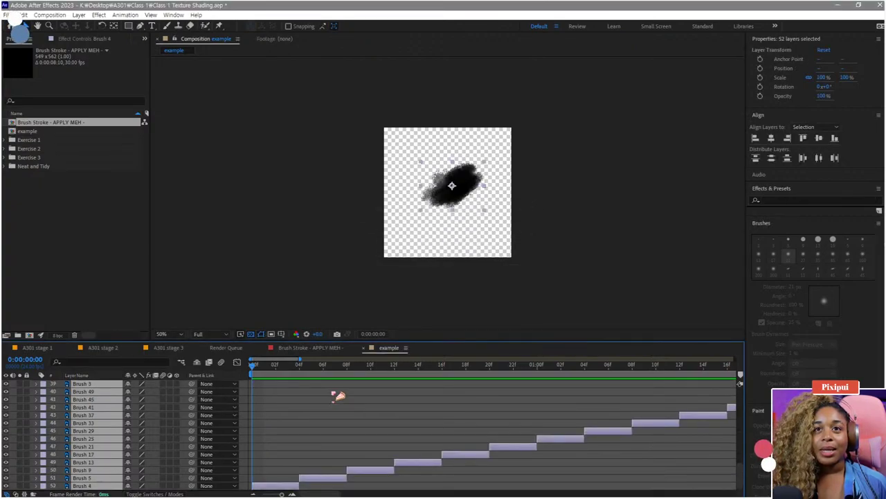
drag(307, 367, 487, 417)
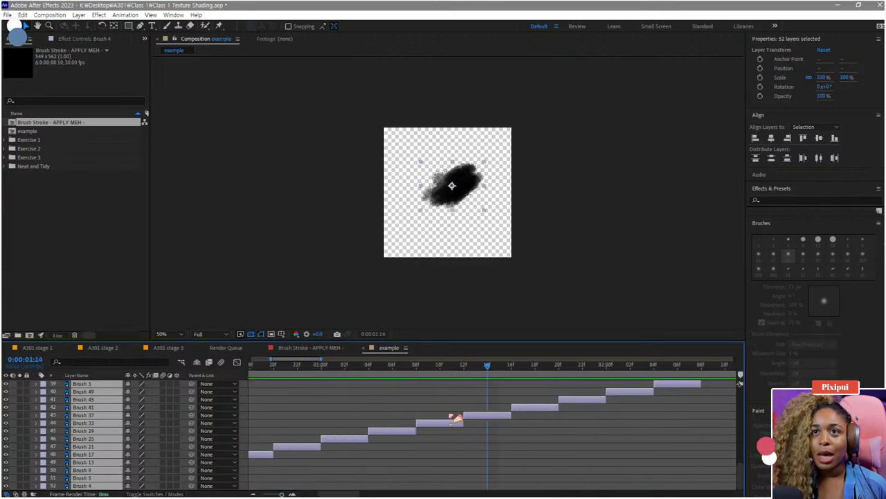
key(Home)
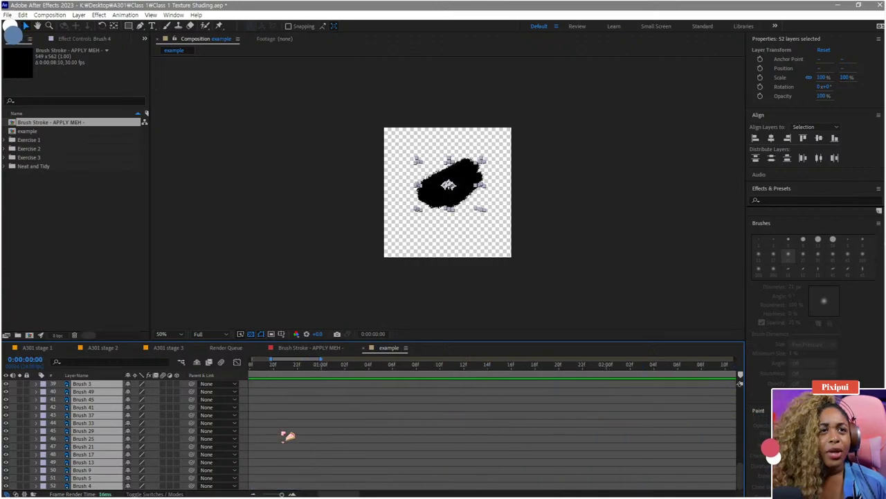
Step: Undo the repeated duplications back to twelve brush layers and delete the copies Brush 9 to Brush 12
key(ctrl+z)
key(ctrl+z)
key(ctrl+z)
scroll(286, 437, up, 8)
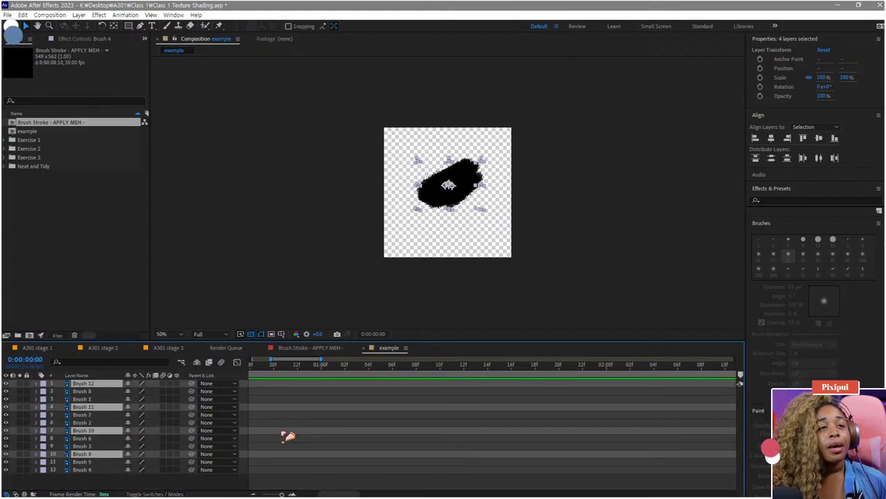
key(Delete)
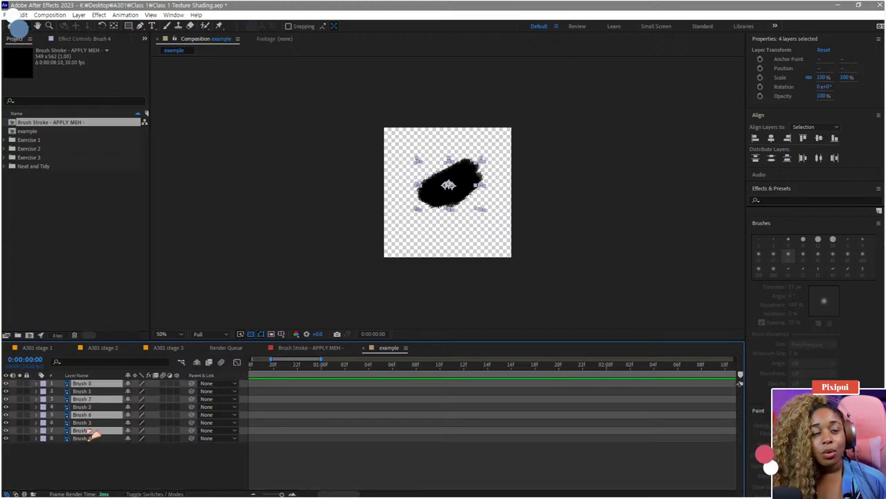
Step: Group Brush 5 to 8 above the originals, duplicate them, and stack the four copies as a block at the top
mouse_move(90, 431)
mouse_down()
mouse_move(91, 388)
mouse_move(102, 399)
mouse_up()
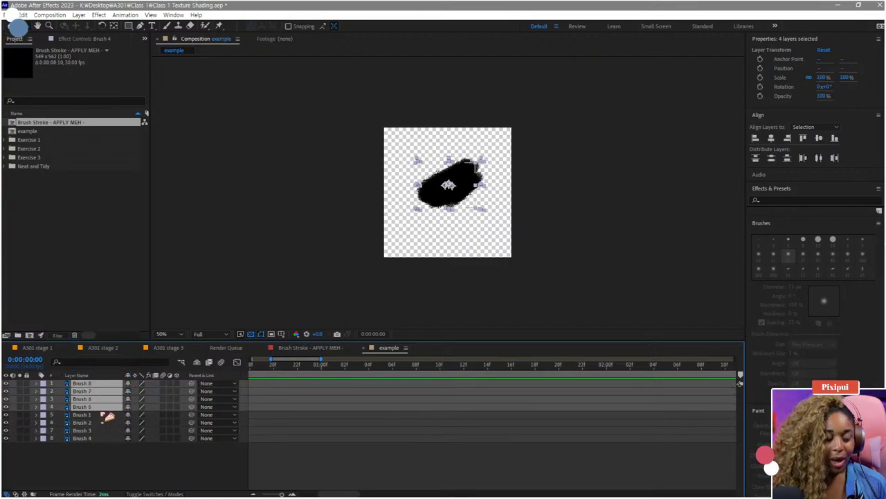
key(ctrl+d)
drag(93, 435, 104, 385)
drag(261, 368, 159, 385)
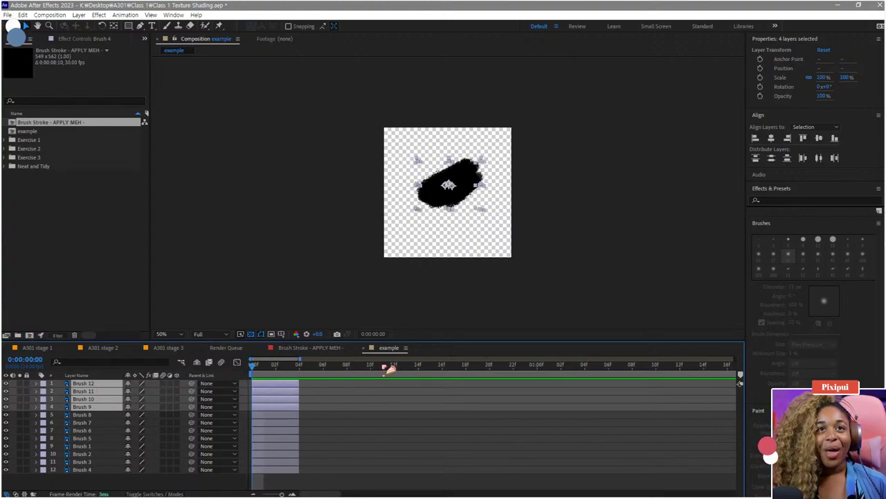
Step: Close the example and Brush Stroke compositions, and delete the example composition from the project
click(364, 348)
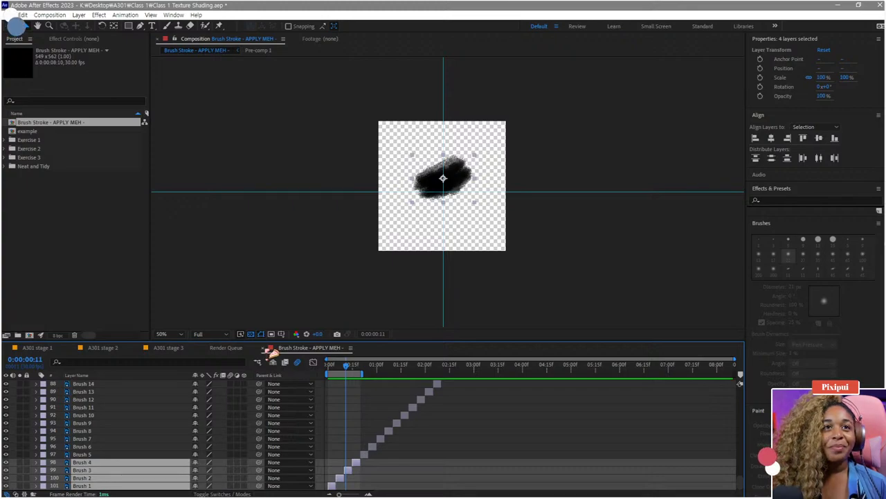
click(268, 350)
click(40, 350)
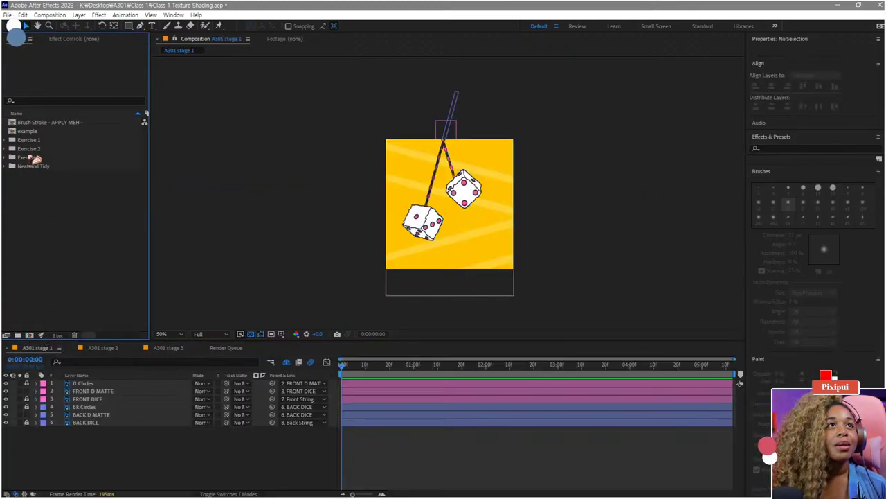
click(29, 132)
key(Delete)
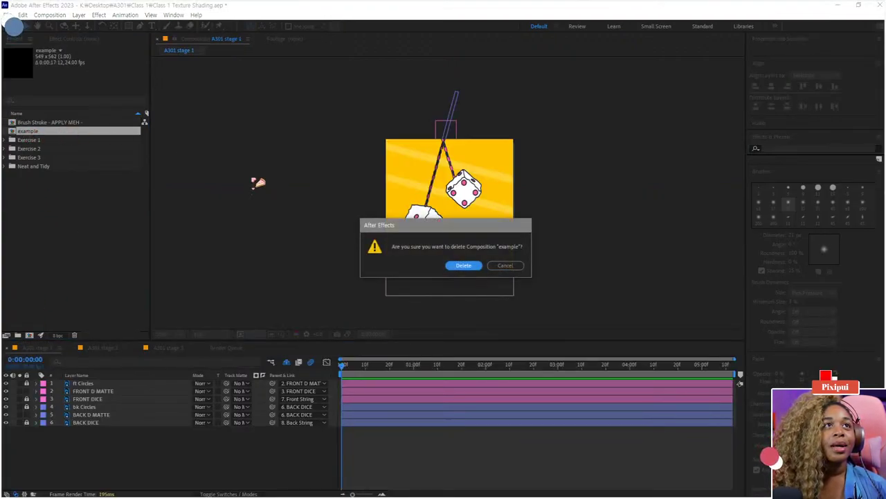
click(464, 267)
Step: Add the Brush Stroke - APPLY MEH - composition as the top layer of A301 stage 1 and position it at 249.5, 412
click(43, 123)
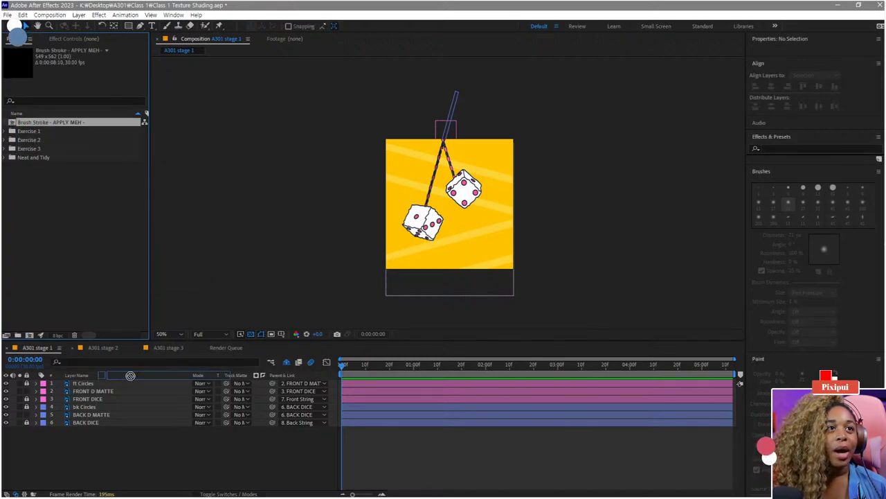
drag(130, 375, 132, 383)
scroll(447, 211, up, 1)
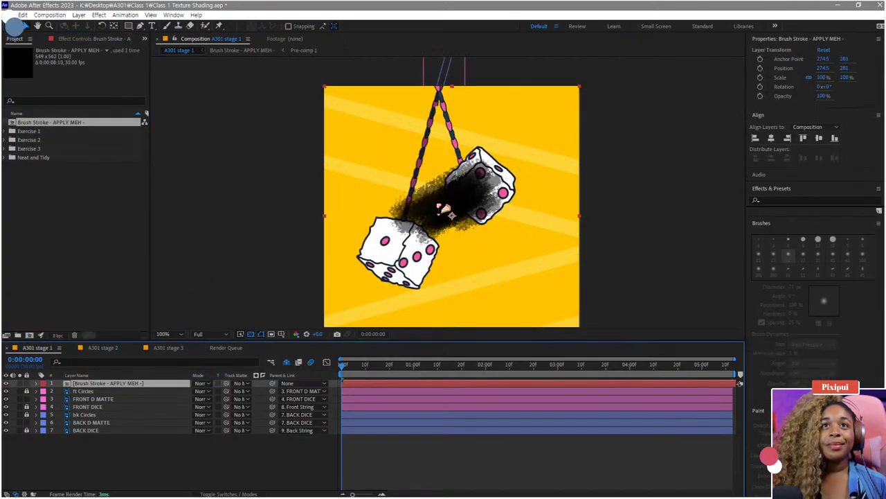
mouse_move(439, 230)
mouse_down()
mouse_move(497, 223)
mouse_move(477, 288)
mouse_up()
mouse_move(481, 281)
mouse_down()
mouse_move(510, 239)
mouse_move(463, 241)
mouse_up()
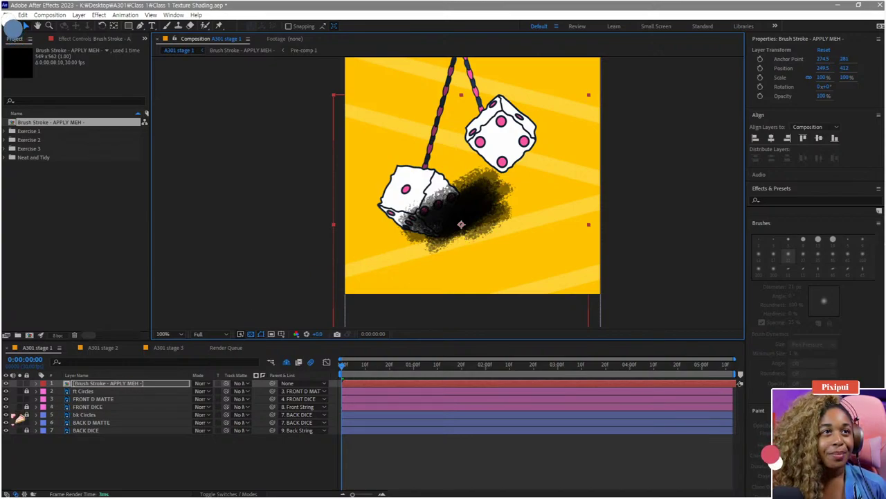
Step: Solo the BACK D MATTE layer and the Brush Stroke layer
click(83, 424)
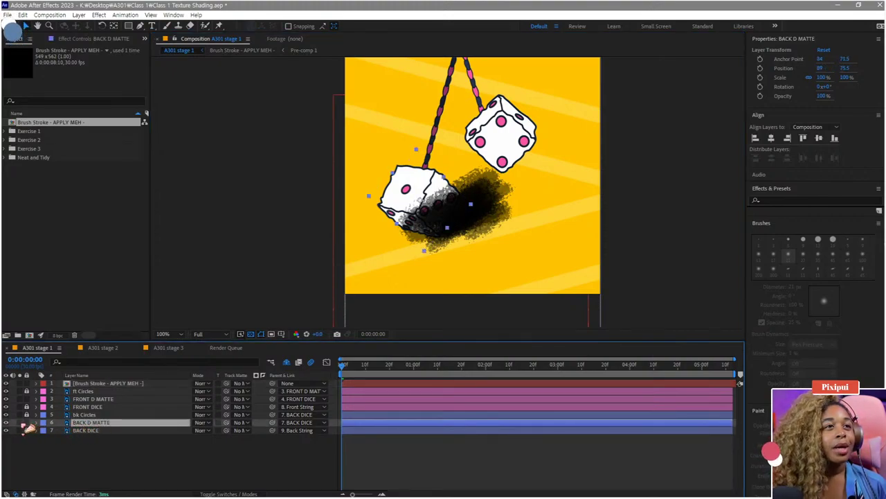
click(20, 423)
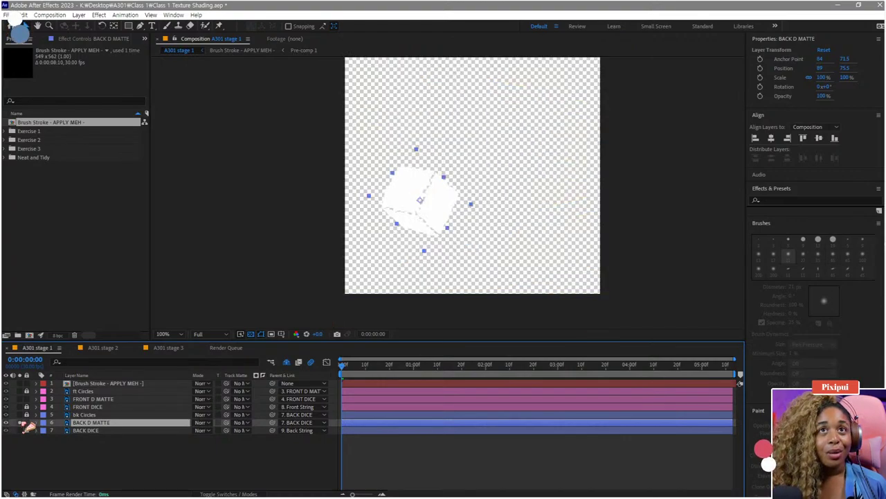
scroll(401, 208, up, 2)
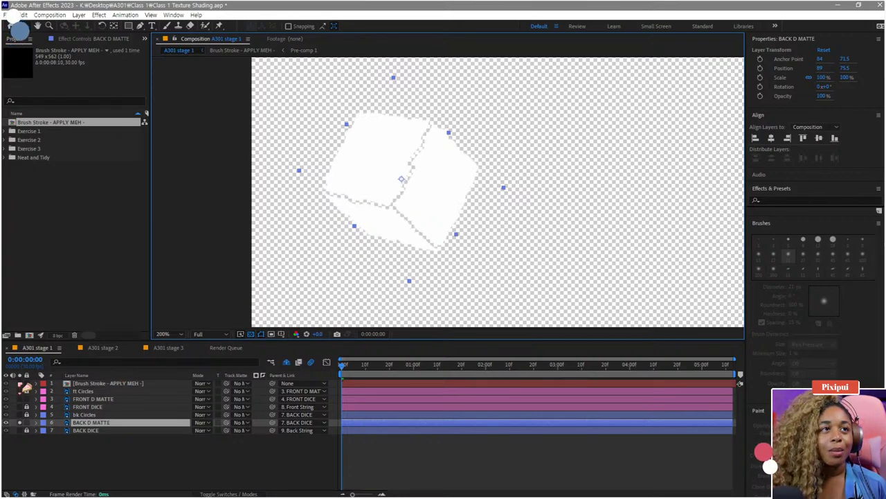
click(21, 383)
Step: Move the Brush Stroke layer over the back die's matte, to position 198.5, 416
drag(418, 242, 380, 240)
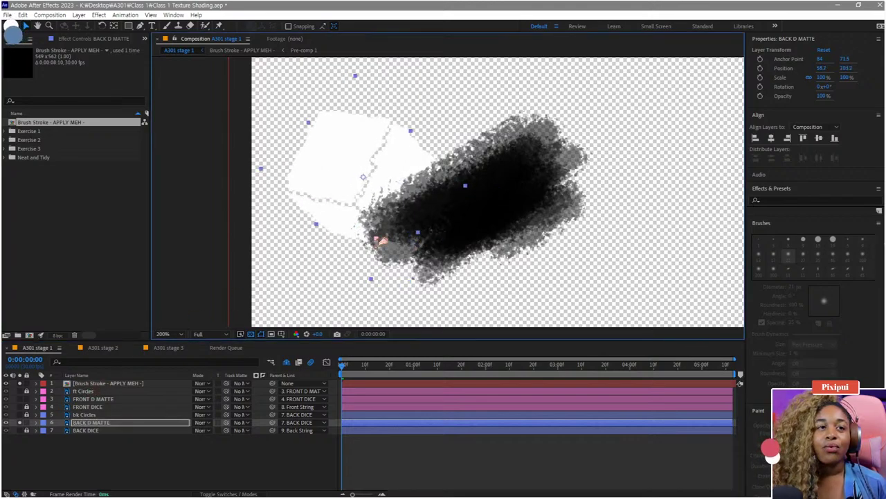
click(76, 383)
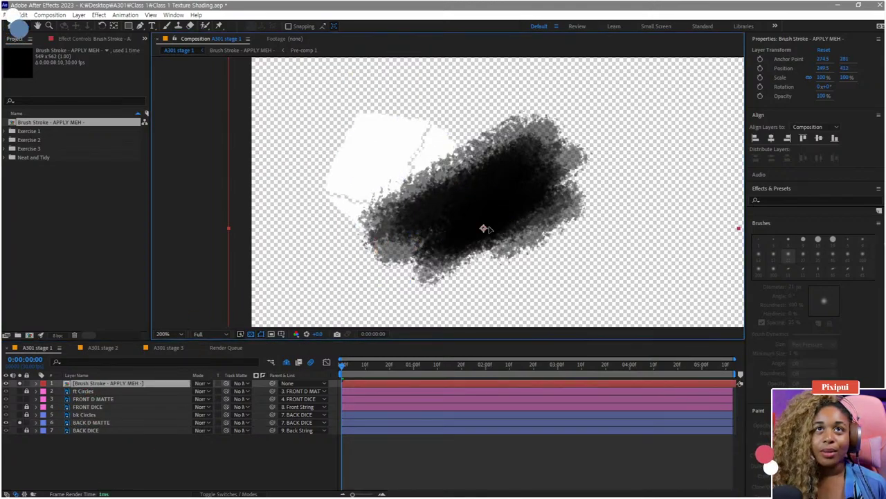
drag(501, 229, 453, 230)
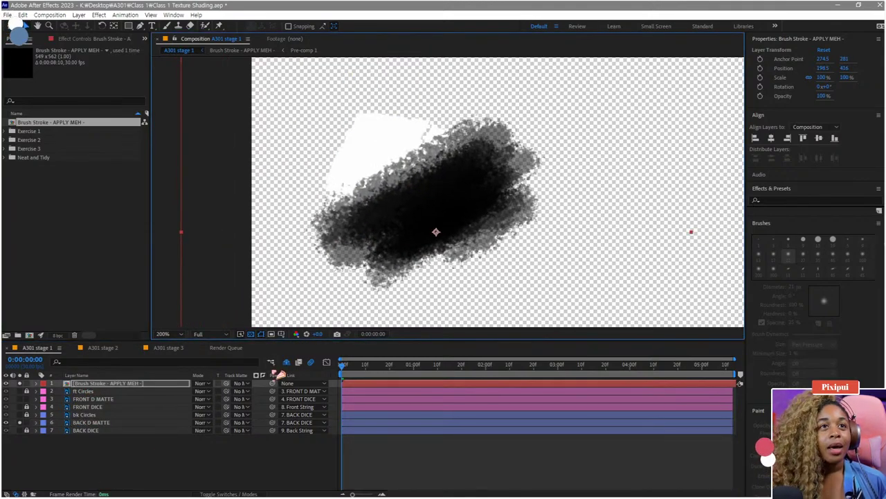
Step: Set BACK D MATTE as the track matte of the Brush Stroke layer and turn the matte layer's visibility back on
click(234, 493)
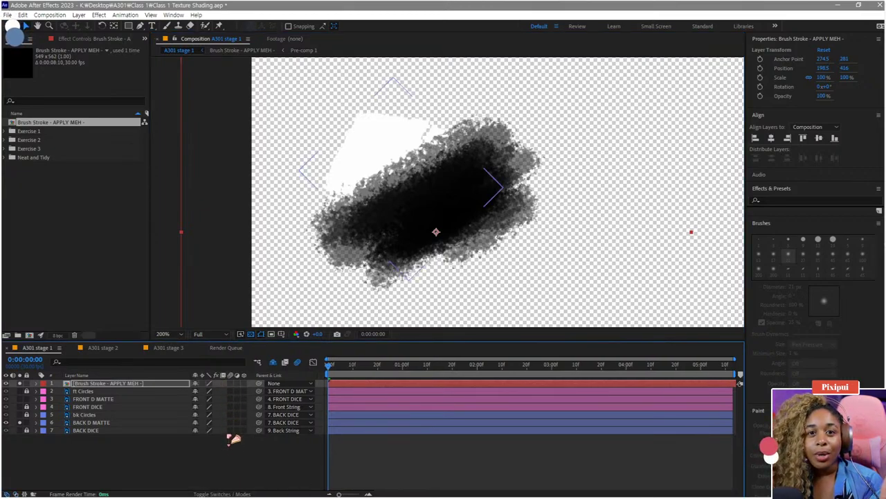
click(235, 494)
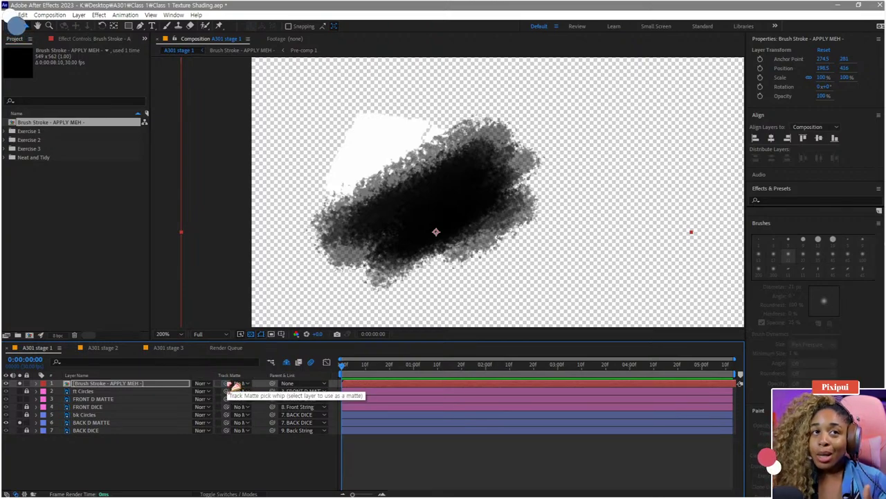
drag(235, 385, 153, 426)
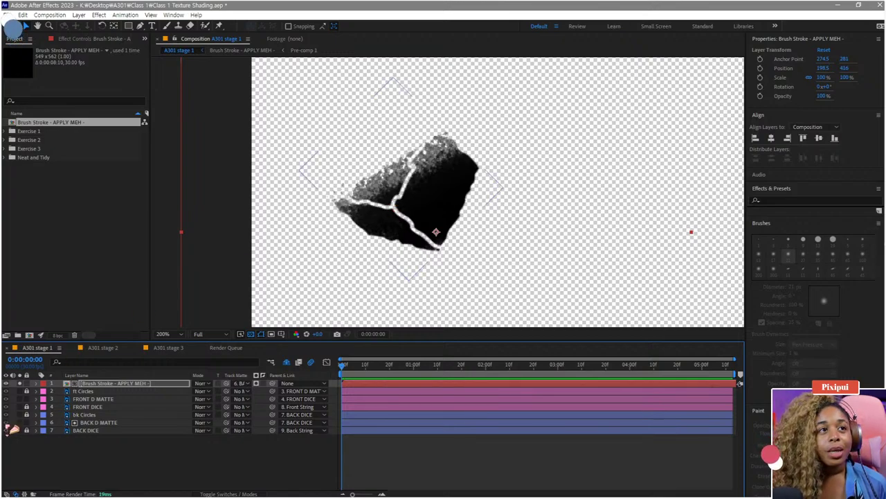
click(26, 424)
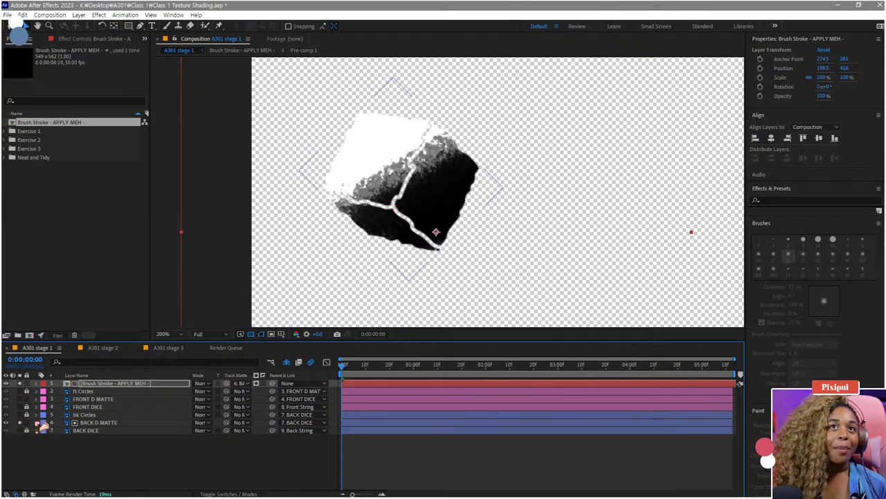
Step: Try moving the matted Brush Stroke layer to position 228.5, 401, and undo the move
click(102, 384)
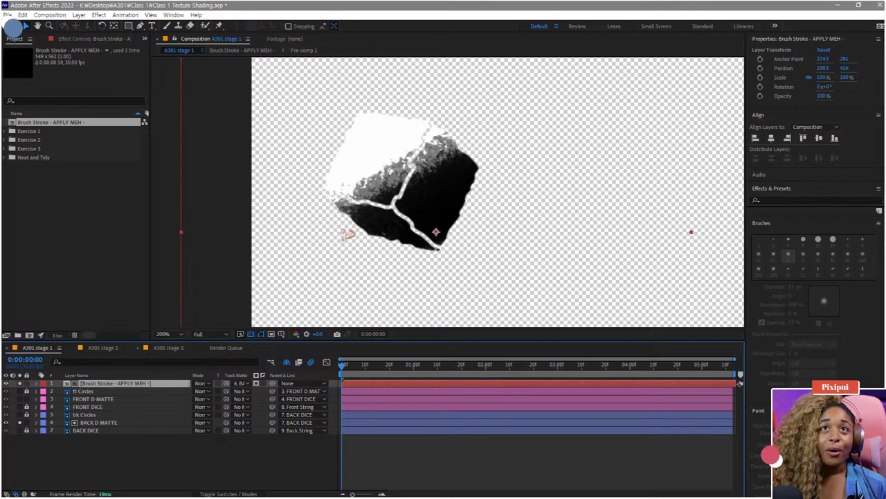
mouse_move(436, 220)
mouse_down()
mouse_move(421, 246)
mouse_move(448, 218)
mouse_move(421, 260)
mouse_move(457, 205)
mouse_move(407, 211)
mouse_move(459, 200)
mouse_up()
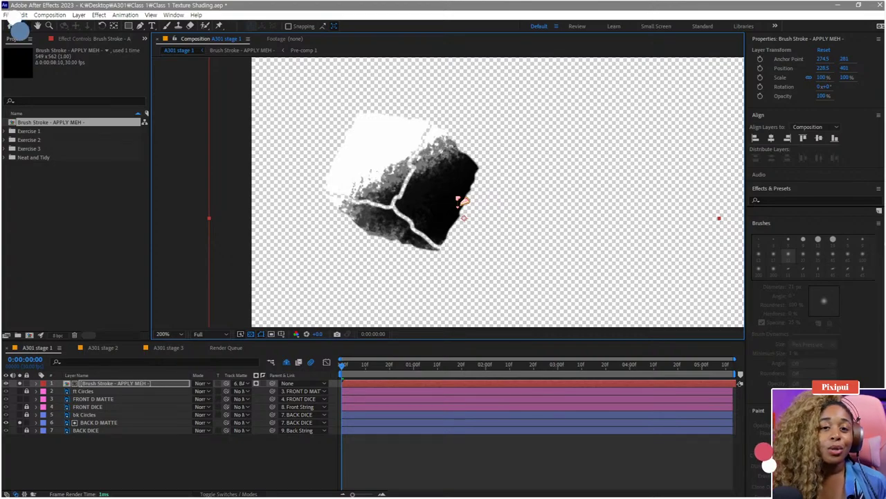
key(ctrl+z)
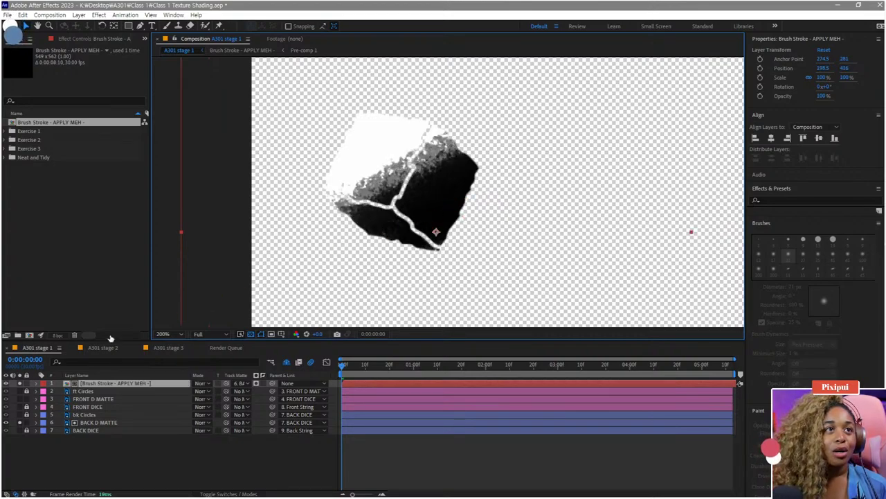
Step: Turn off solo on the BACK D MATTE and Brush Stroke layers to show the full dice artwork
click(19, 422)
click(19, 383)
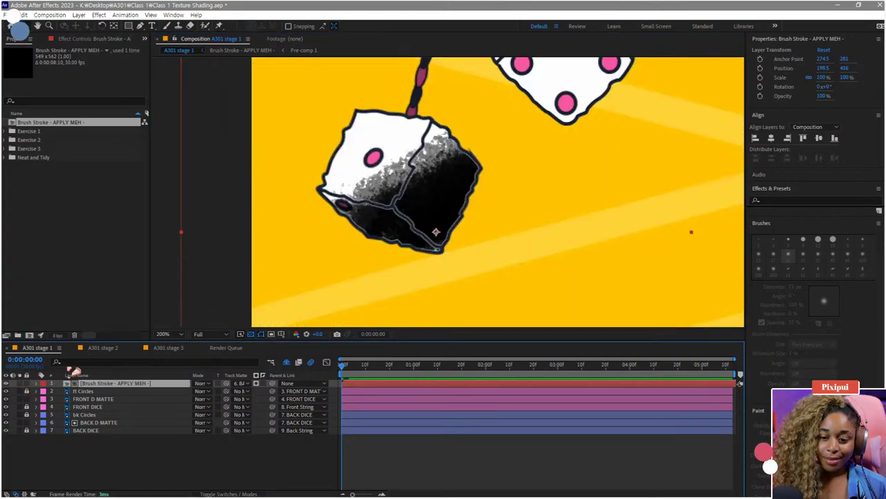
scroll(487, 267, down, 4)
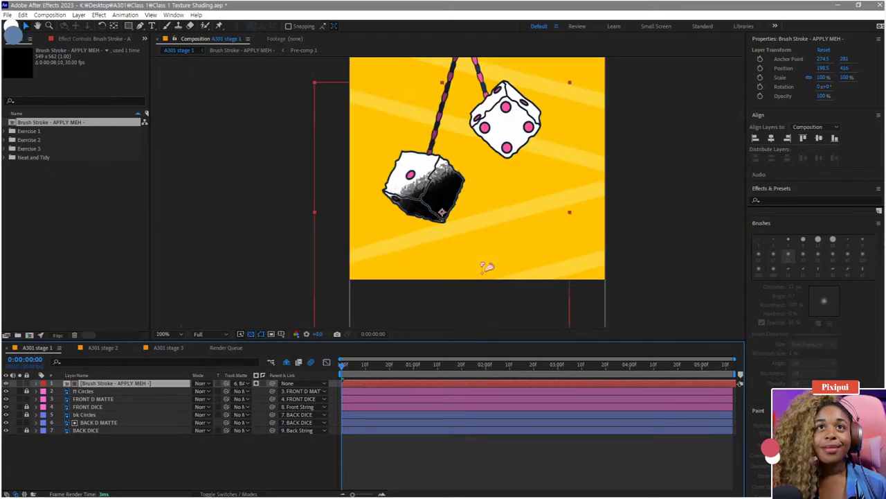
Step: Reposition the Brush Stroke layer to 231, 422.5 so it shades the lower right of the back die
scroll(443, 263, up, 2)
mouse_move(425, 246)
mouse_down()
mouse_move(419, 214)
mouse_move(433, 262)
mouse_move(471, 238)
mouse_move(450, 196)
mouse_move(455, 208)
mouse_up()
click(524, 242)
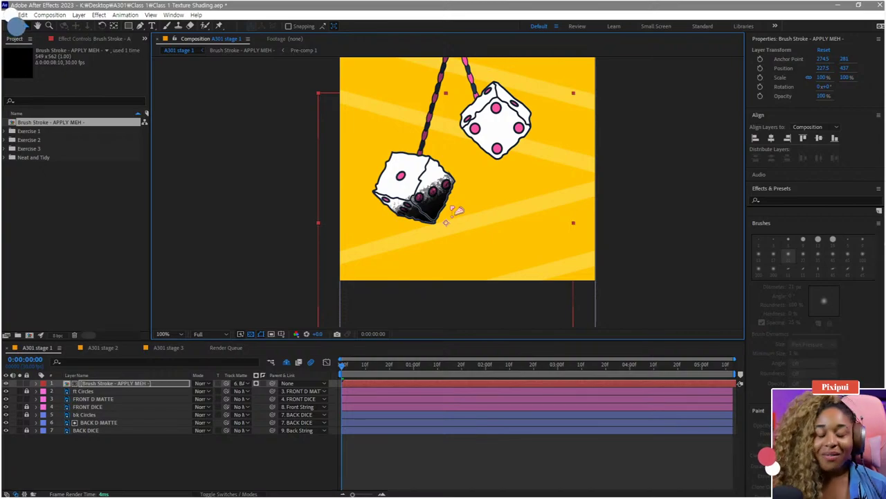
scroll(461, 225, up, 2)
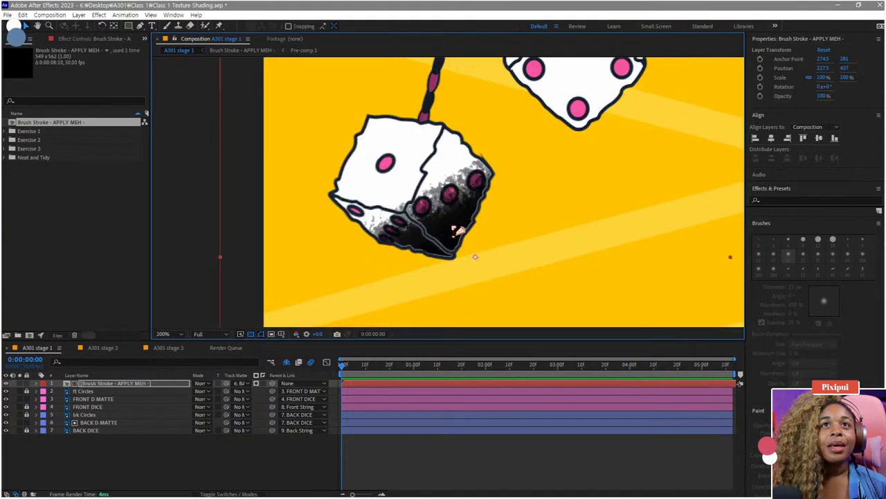
mouse_move(455, 231)
mouse_down()
mouse_move(500, 199)
mouse_move(481, 207)
mouse_move(471, 238)
mouse_move(456, 237)
mouse_move(477, 252)
mouse_move(496, 222)
mouse_up()
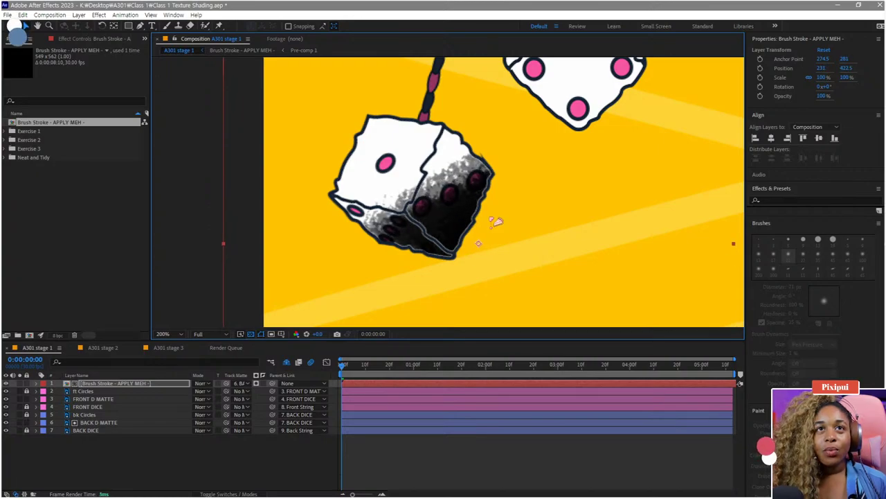
Step: Rotate the Brush Stroke layer to -63° and move it to 181, 513 to shade the back die's underside
key(r)
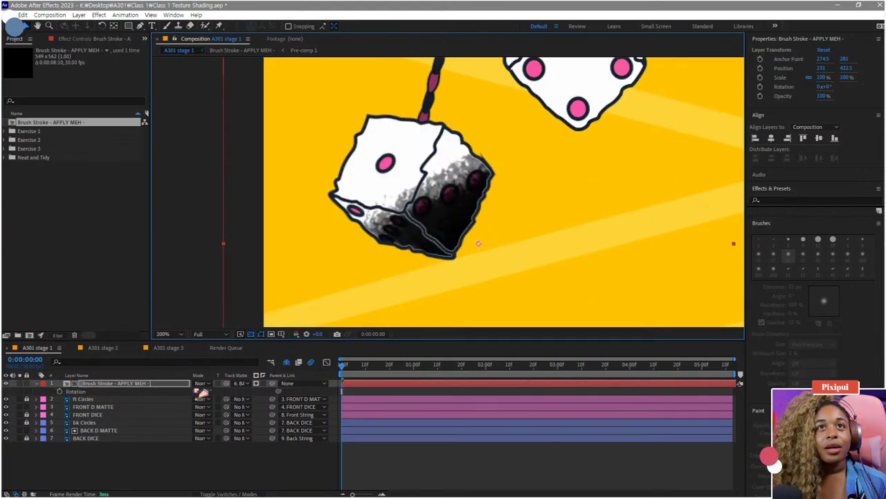
drag(202, 391, 150, 380)
mouse_move(430, 236)
mouse_down()
mouse_move(406, 292)
mouse_move(378, 306)
mouse_move(382, 313)
mouse_up()
drag(419, 267, 423, 270)
Step: Play a preview of the dice swing to check how the shading behaves on the back die
key(comma)
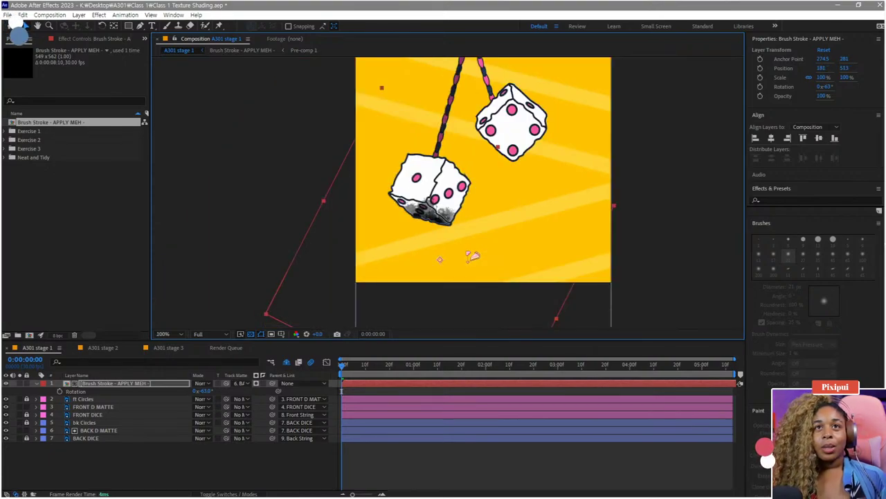
key(space)
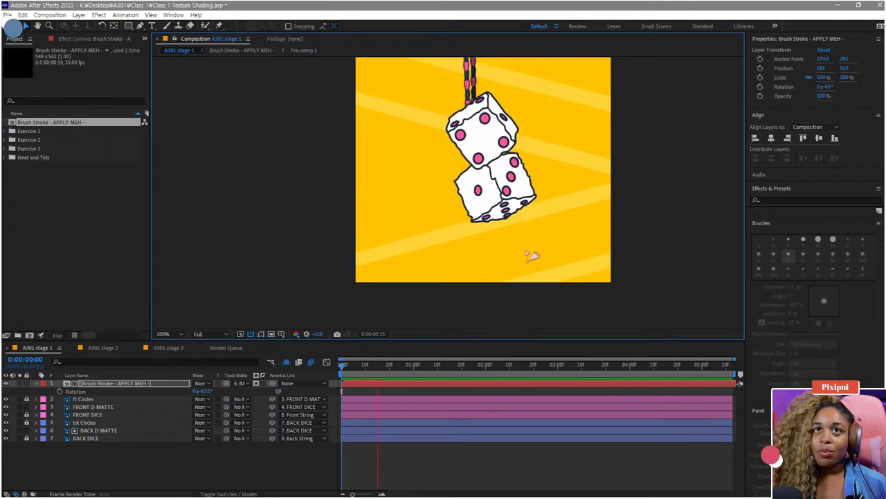
key(space)
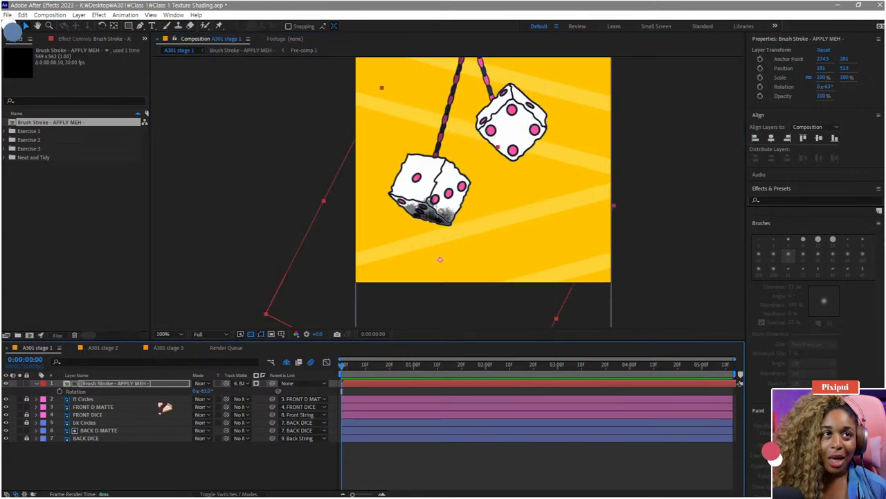
Step: Try parenting the Brush Stroke layer to BACK D MATTE, and undo the parenting
drag(271, 383, 140, 433)
click(99, 430)
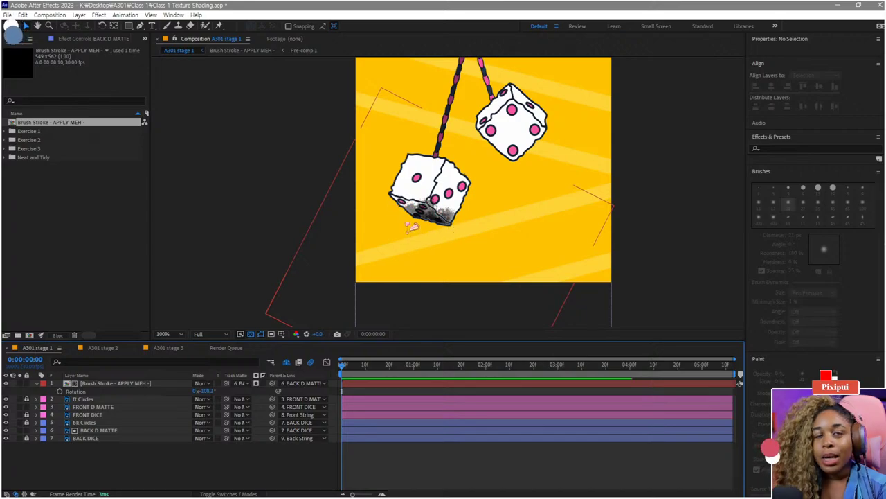
key(v)
click(470, 228)
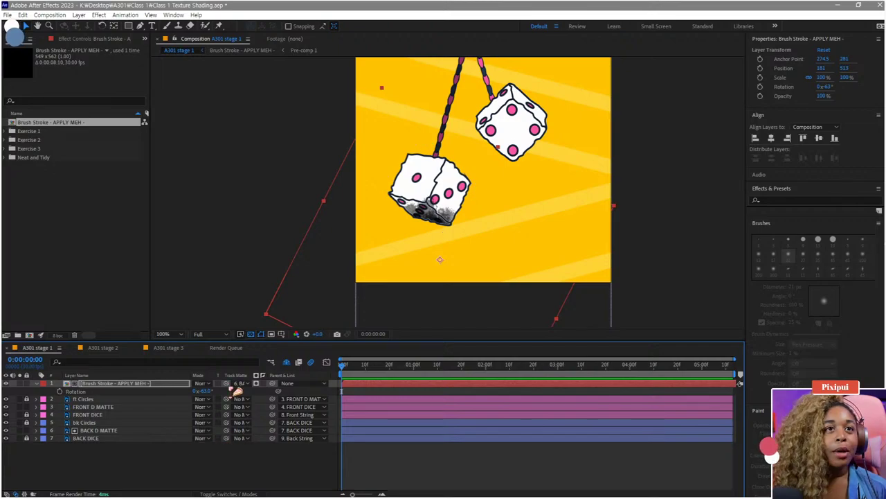
Step: Remove the track matte from the Brush Stroke layer
click(238, 391)
click(263, 256)
key(period)
key(period)
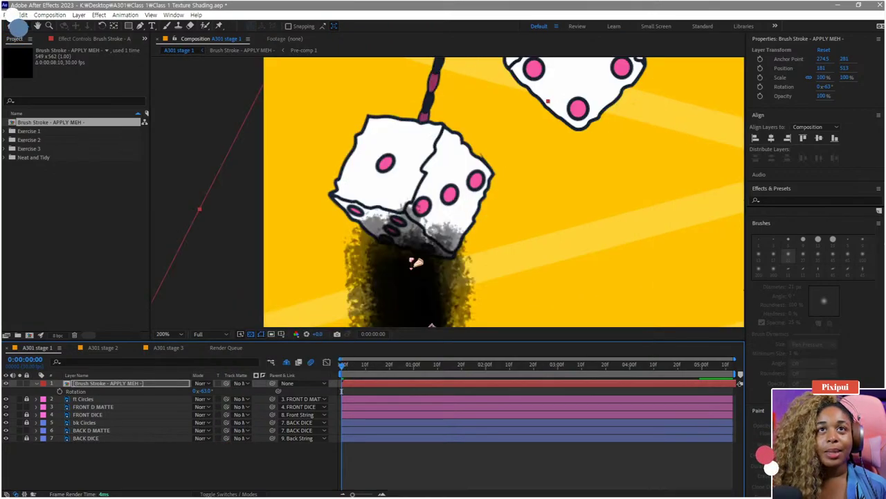
Step: Duplicate the BACK D MATTE layer and select the upper copy
scroll(415, 262, down, 3)
click(93, 430)
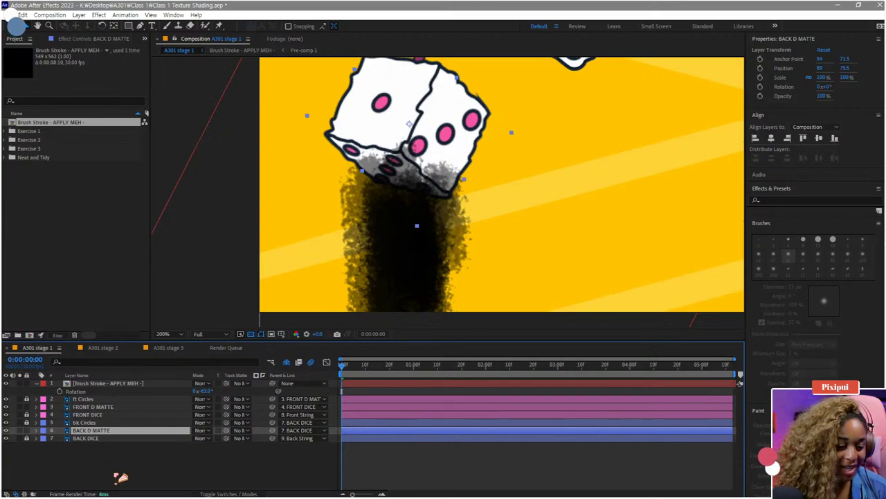
key(ctrl+d)
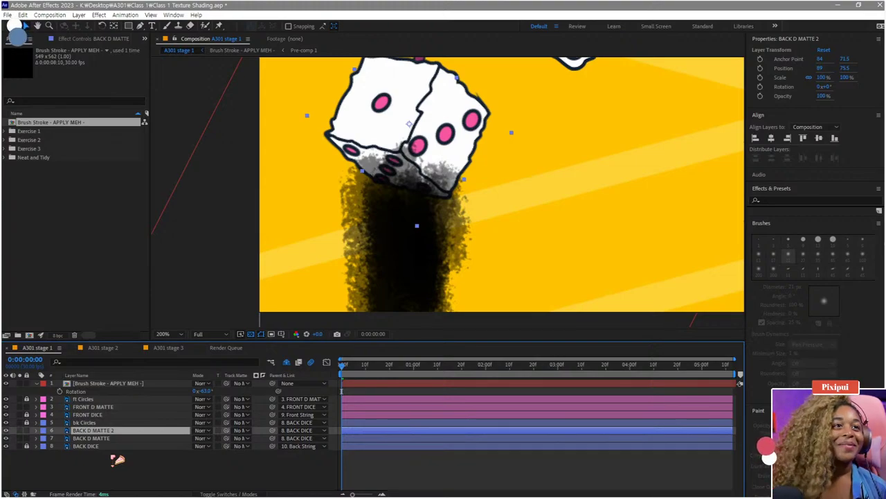
click(111, 438)
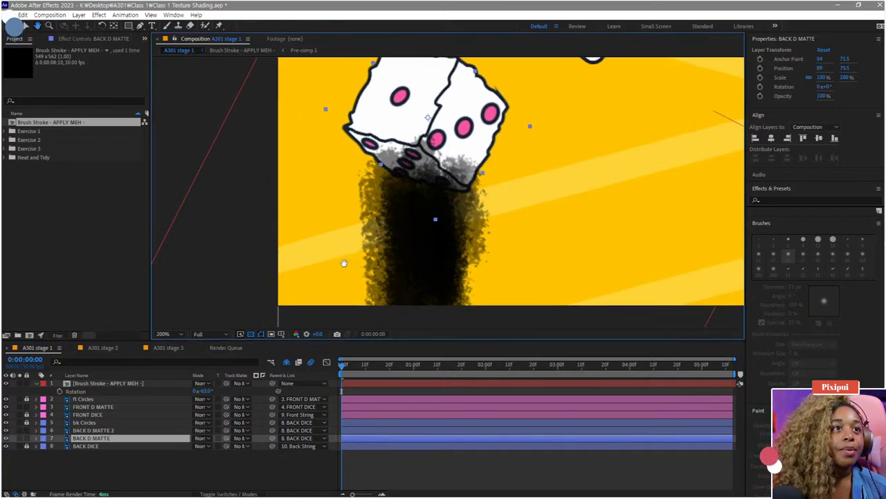
click(90, 430)
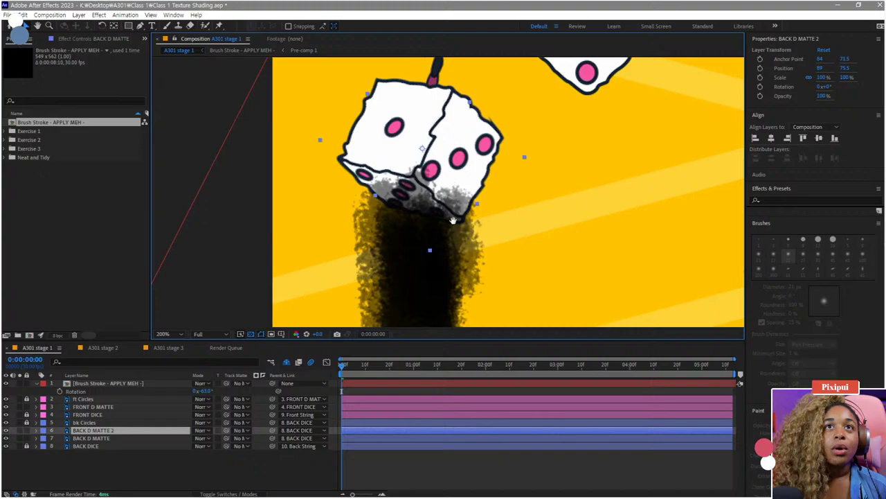
Step: Solo BACK D MATTE 2 and draw a closed Pen tool mask around the die's underside face
click(7, 430)
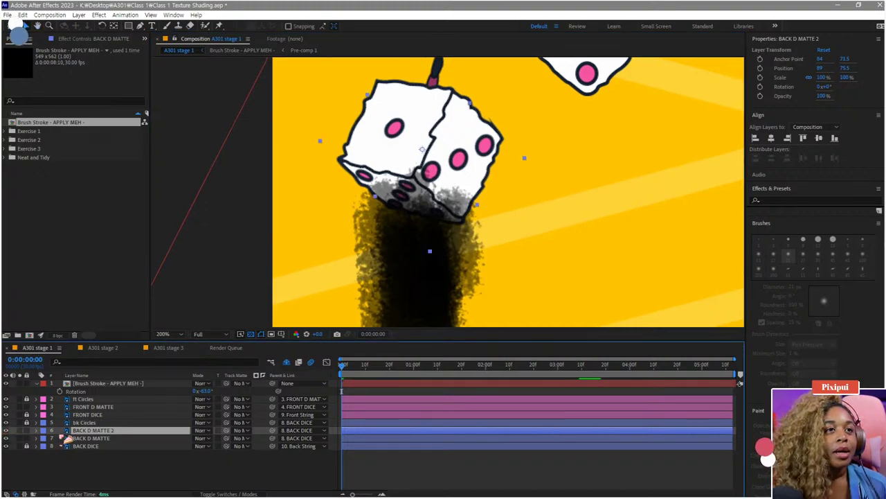
click(19, 431)
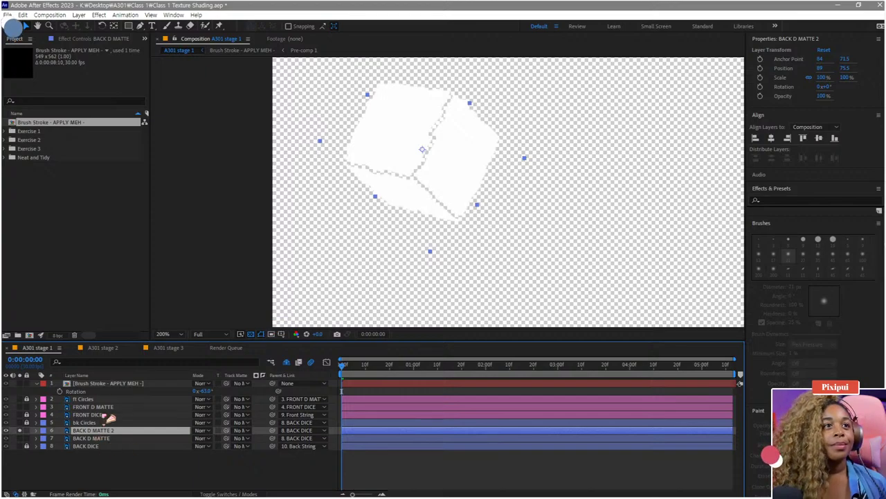
click(139, 25)
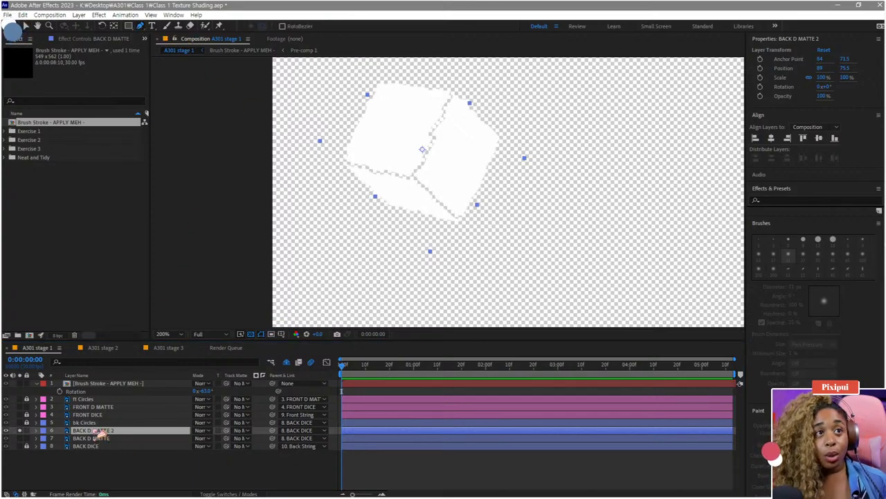
click(346, 172)
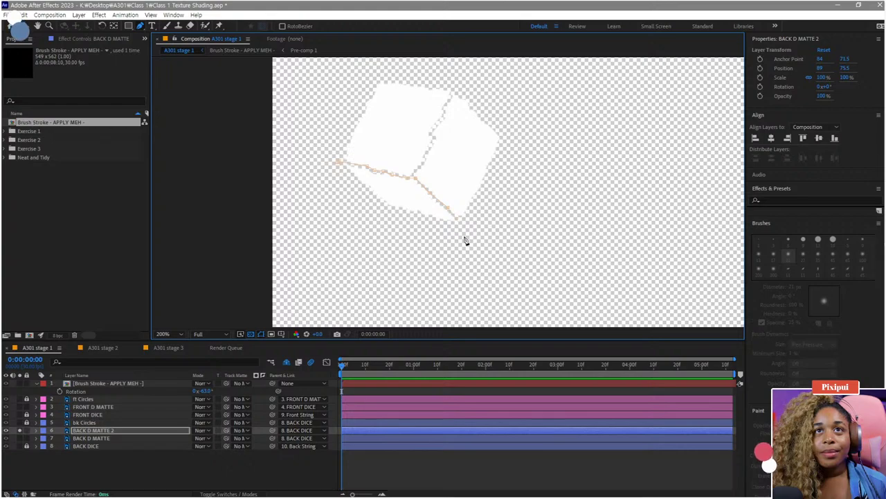
click(339, 164)
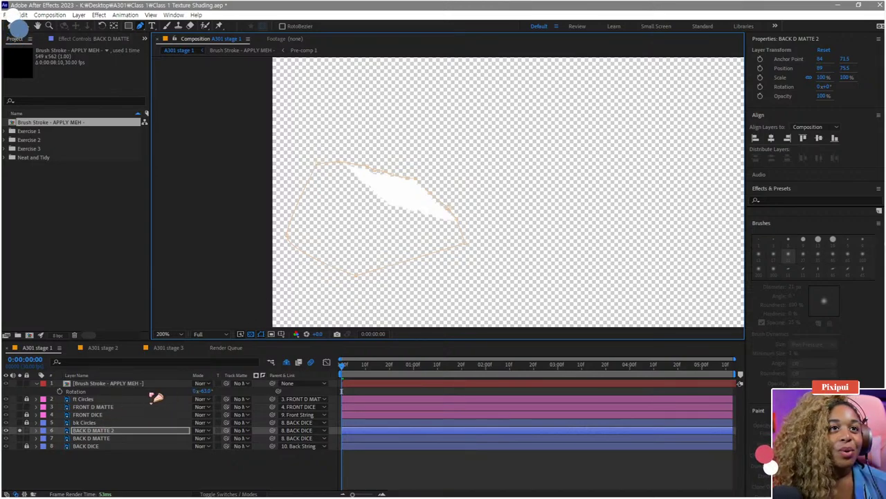
Step: Duplicate the Brush Stroke layer, then parent the lower copy to BACK D MATTE 2 and use that layer as its track matte
click(129, 383)
key(ctrl+d)
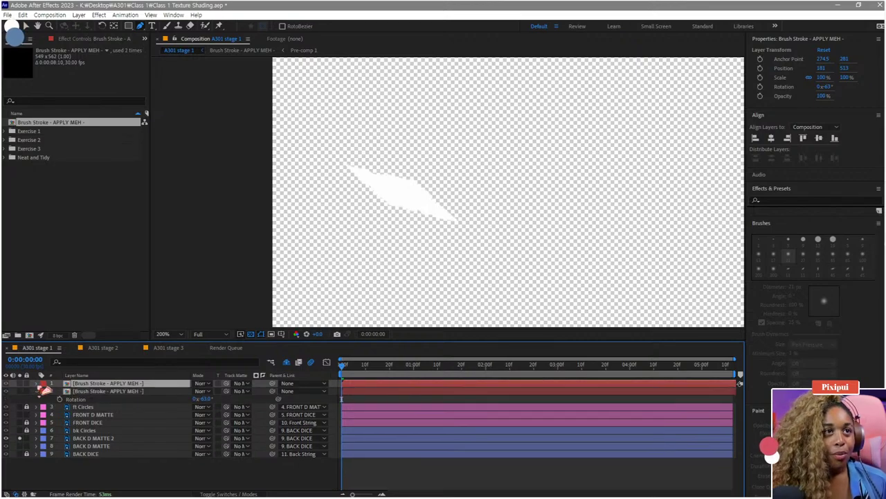
click(146, 392)
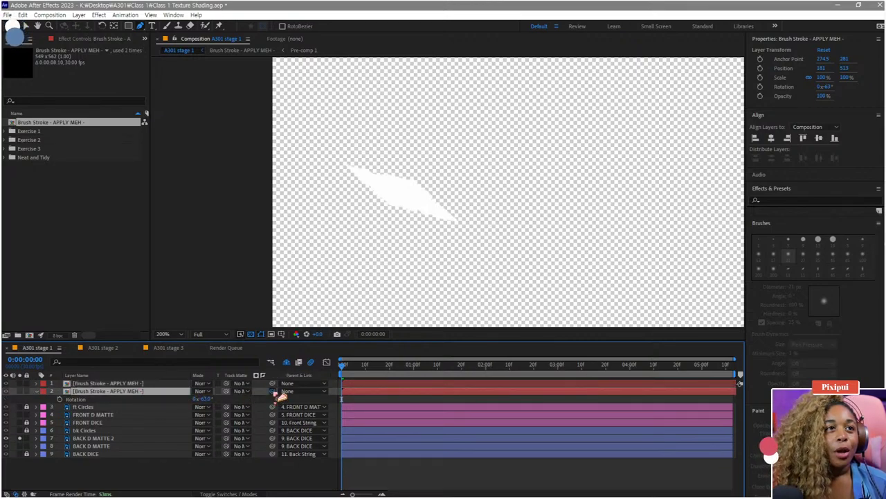
drag(273, 391, 143, 439)
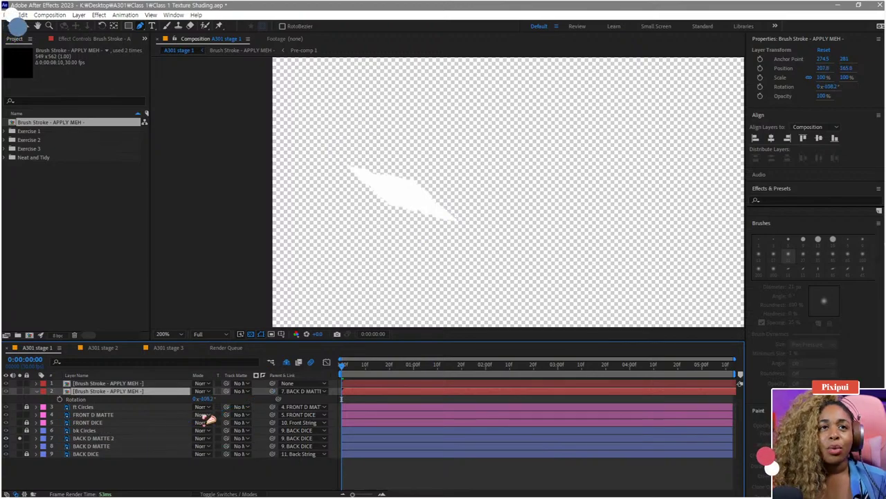
drag(228, 392, 115, 439)
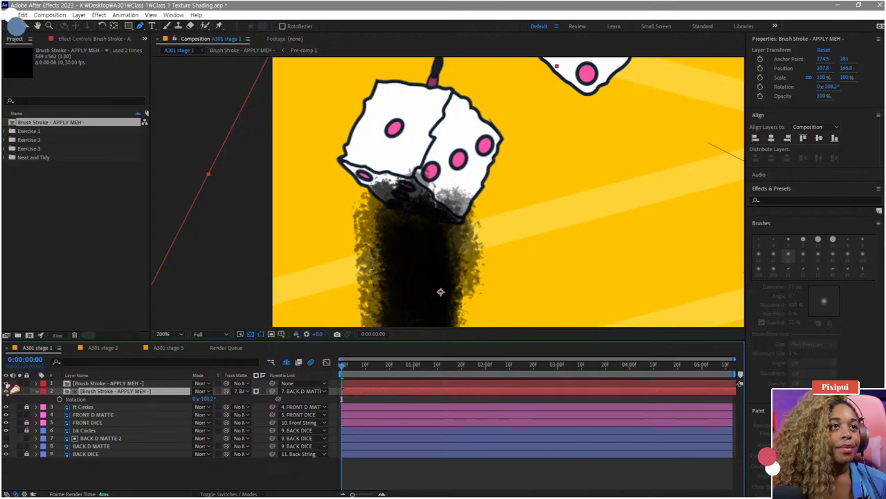
Step: Preview the dice swing with the upper Brush Stroke copy hidden to check the underside shading
scroll(408, 215, down, 4)
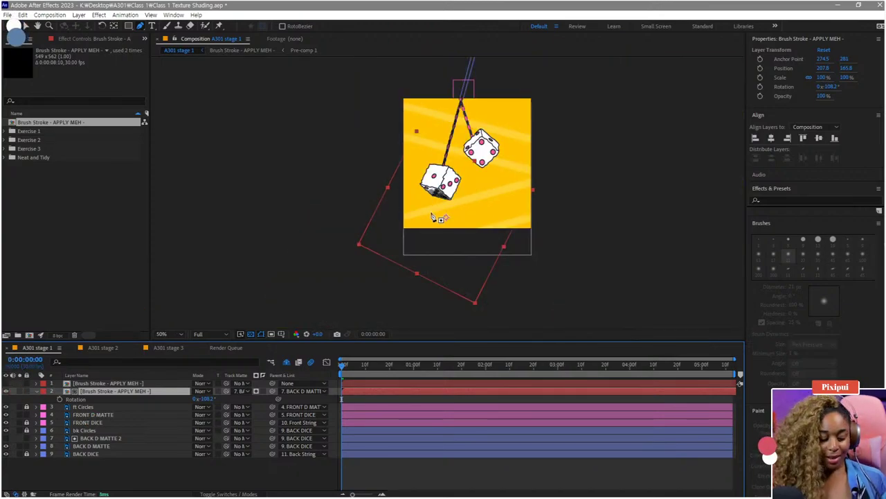
key(v)
key(space)
scroll(571, 260, up, 1)
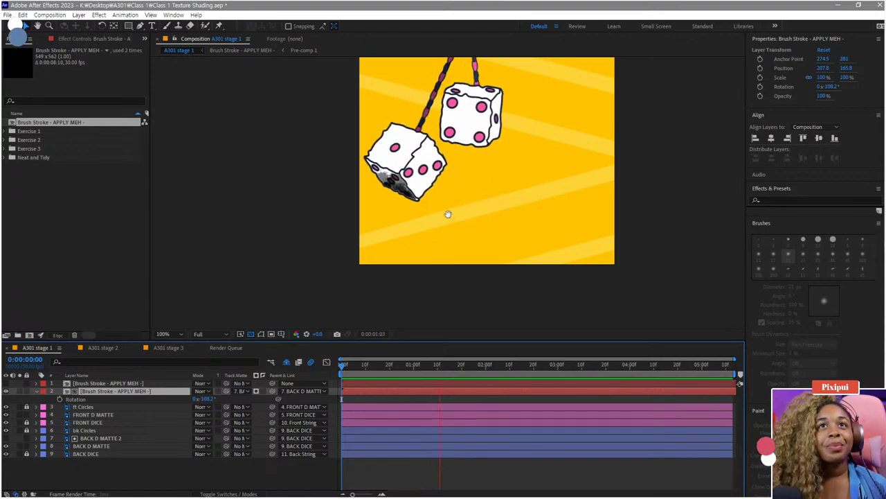
key(space)
drag(471, 224, 442, 239)
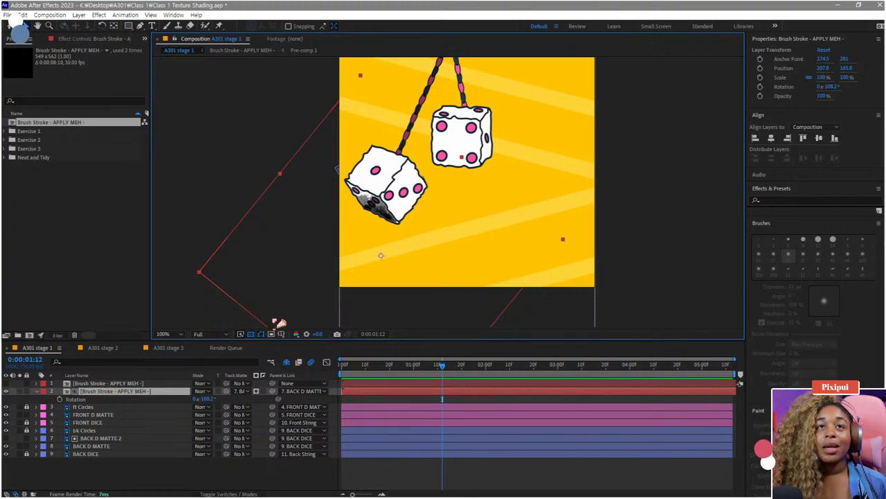
Step: Keep the upper Brush Stroke copy hidden and solo the BACK D MATTE layer for masking with the Pen tool
click(104, 383)
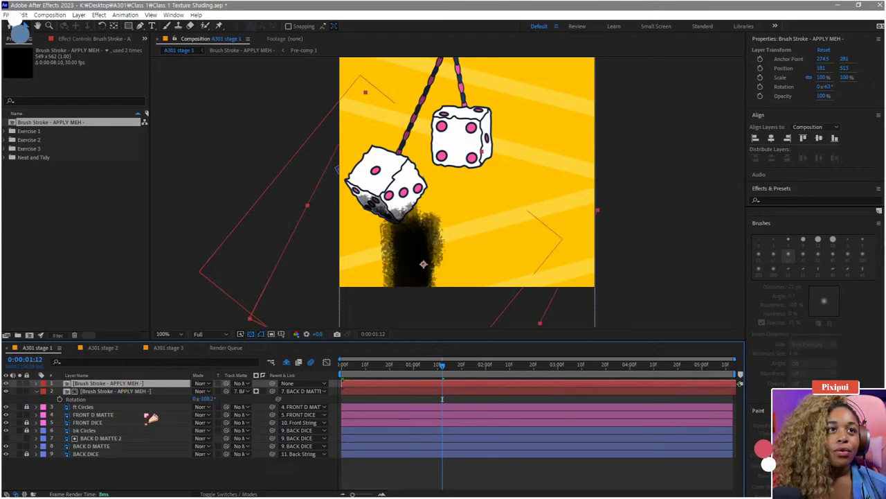
click(6, 383)
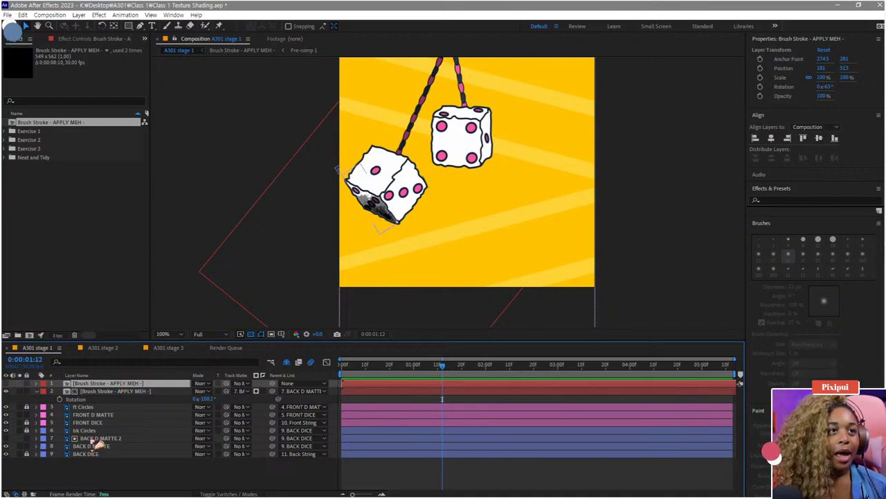
click(97, 446)
scroll(423, 178, up, 2)
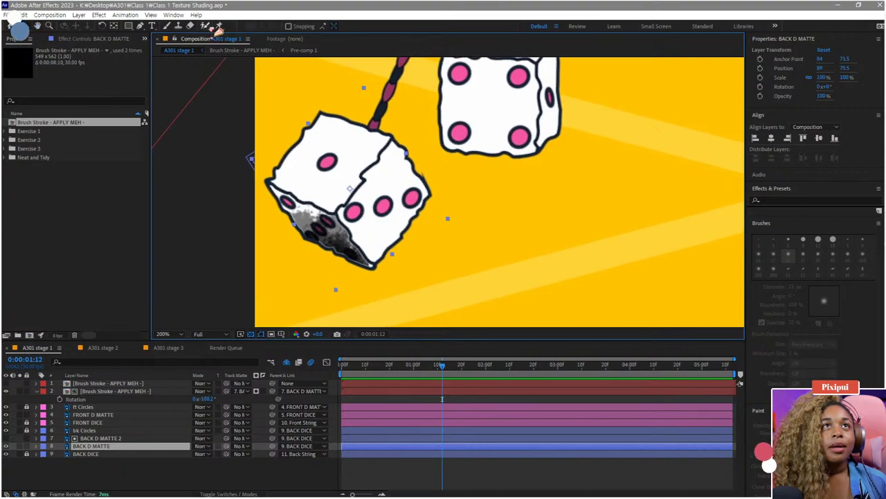
click(139, 26)
click(20, 445)
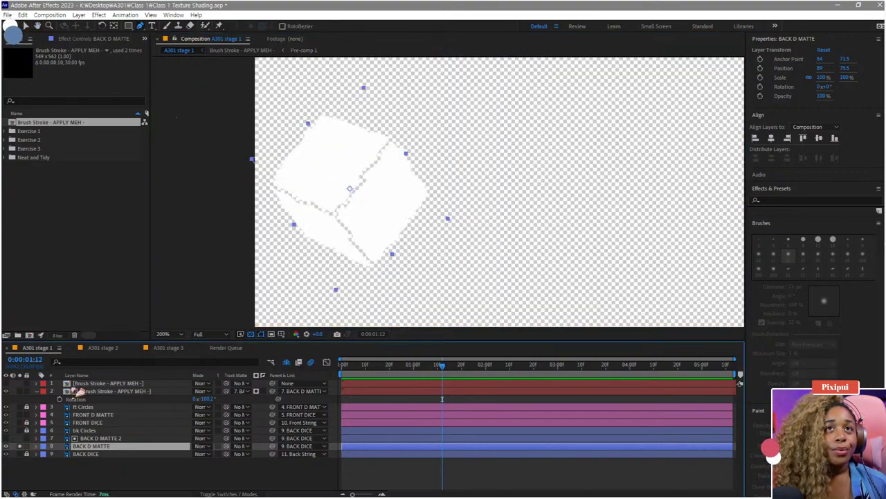
Step: Draw a closed Pen tool mask on BACK D MATTE around the back die's right-hand face, following its jagged edges
scroll(333, 192, up, 3)
scroll(514, 148, down, 3)
scroll(408, 139, up, 1)
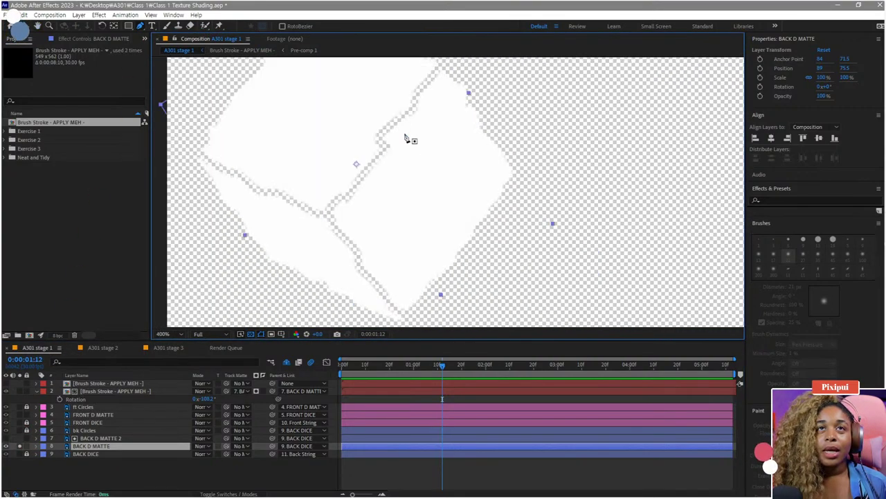
click(445, 83)
click(417, 115)
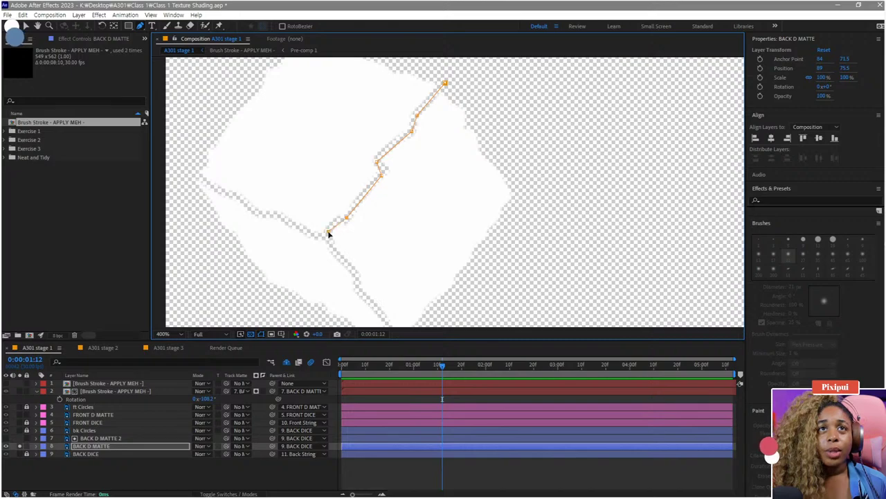
drag(354, 287, 349, 268)
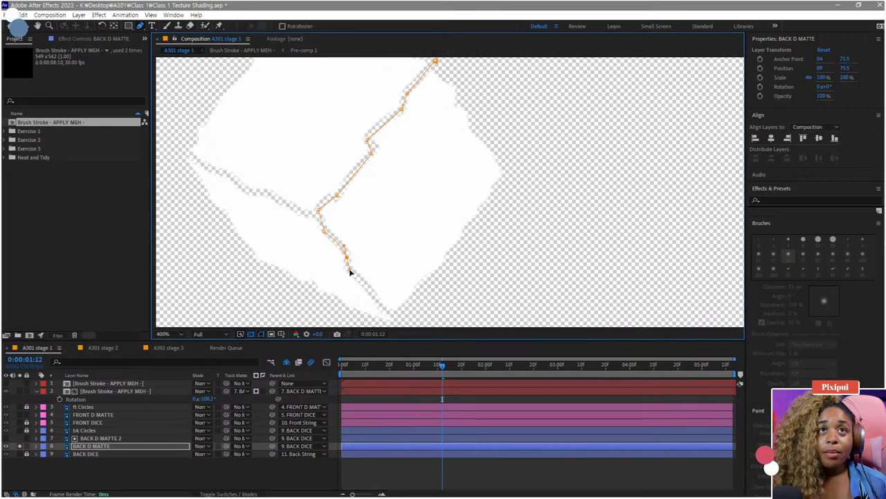
click(365, 286)
click(537, 267)
click(542, 159)
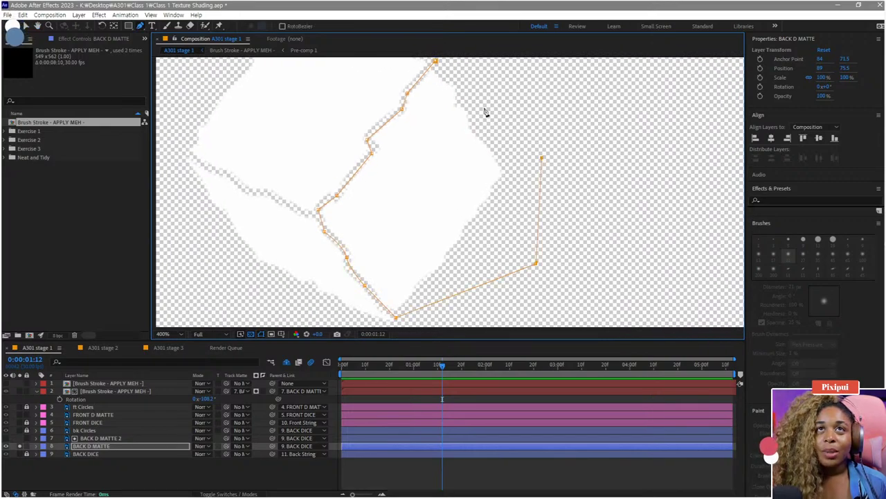
click(484, 108)
click(435, 61)
drag(477, 128, 466, 157)
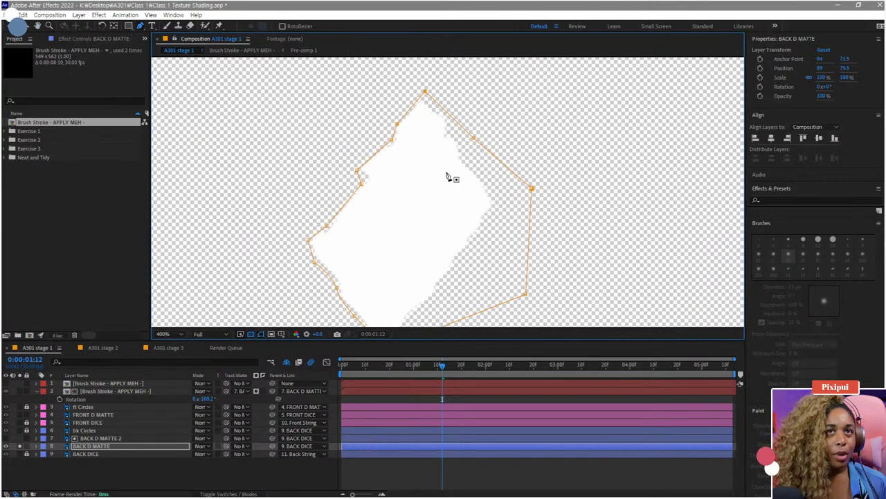
Step: At the first frame, parent the upper Brush Stroke layer to BACK D MATTE and set that layer as its track matte
scroll(439, 182, down, 4)
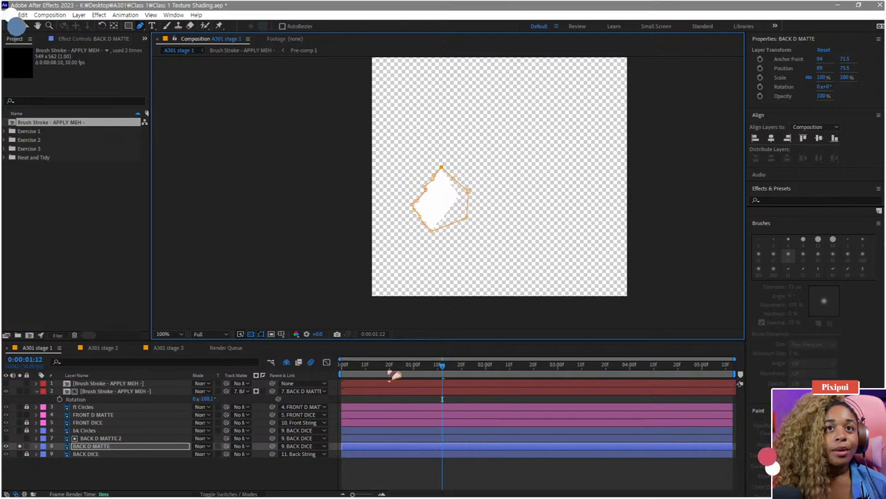
drag(381, 365, 328, 374)
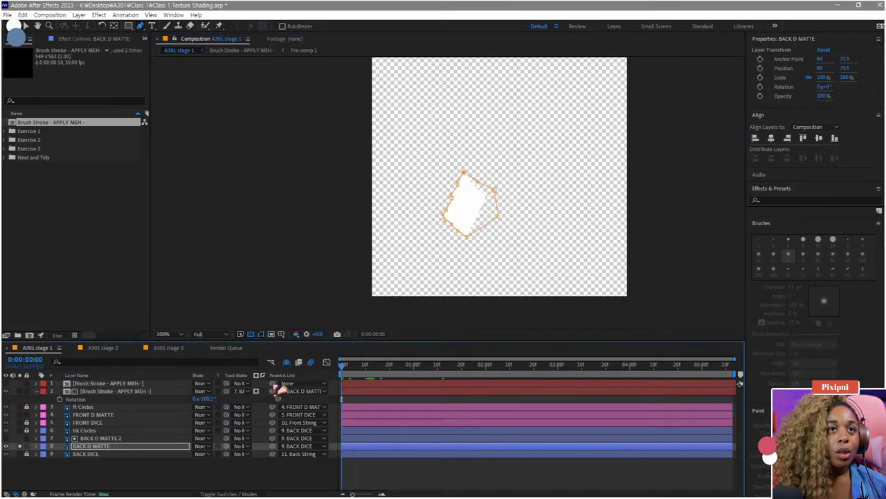
drag(272, 383, 107, 450)
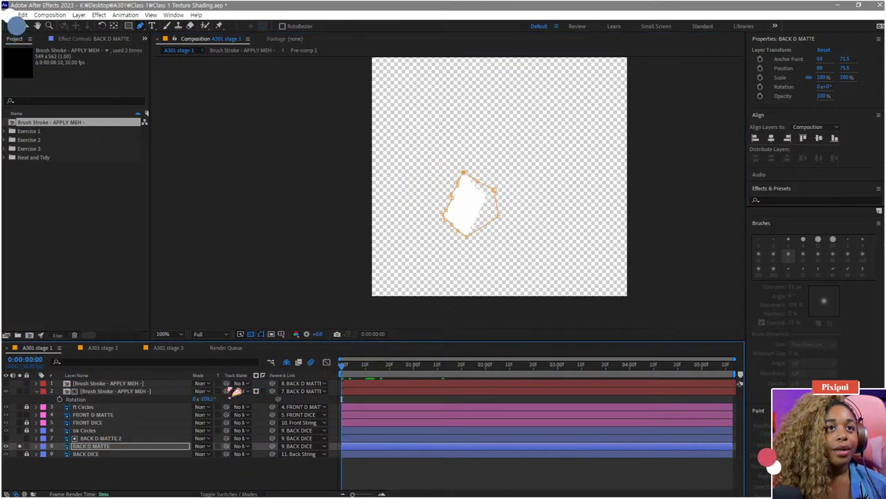
drag(229, 384, 97, 446)
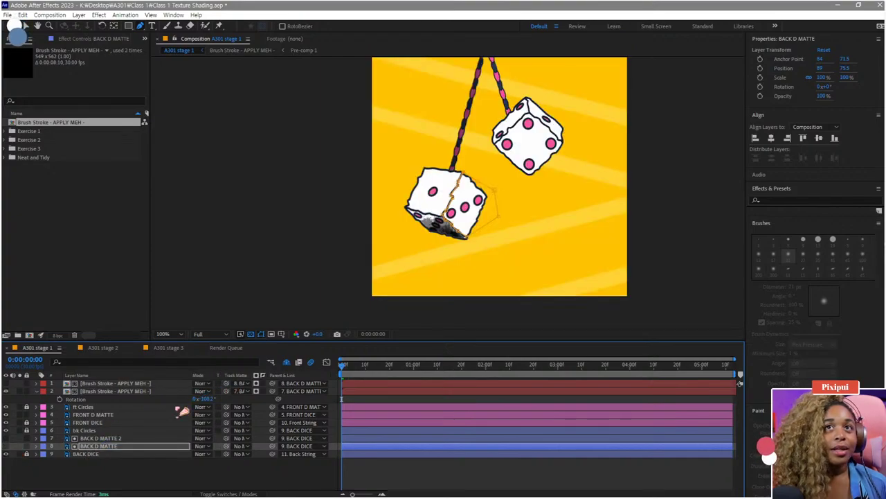
Step: Show the upper Brush Stroke layer and move it to about 230, 82.5 to shade the back die's right-hand face
click(90, 383)
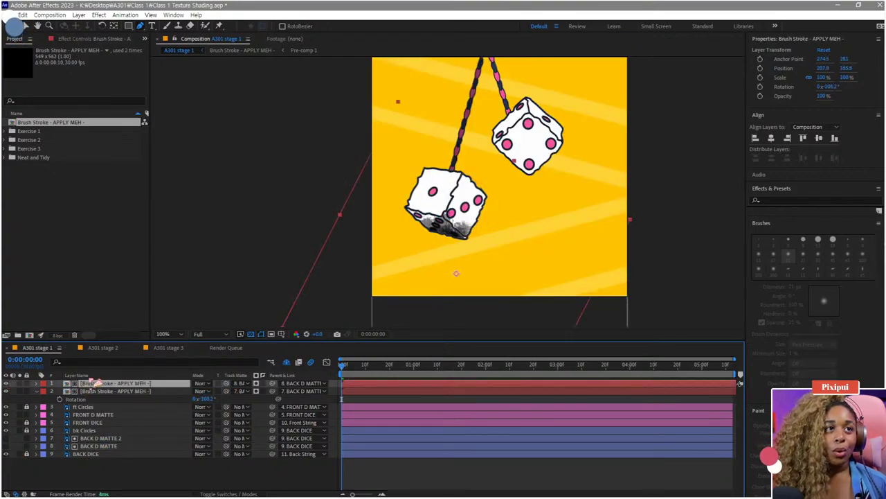
key(v)
mouse_move(484, 253)
mouse_down()
mouse_move(516, 225)
mouse_move(505, 229)
mouse_up()
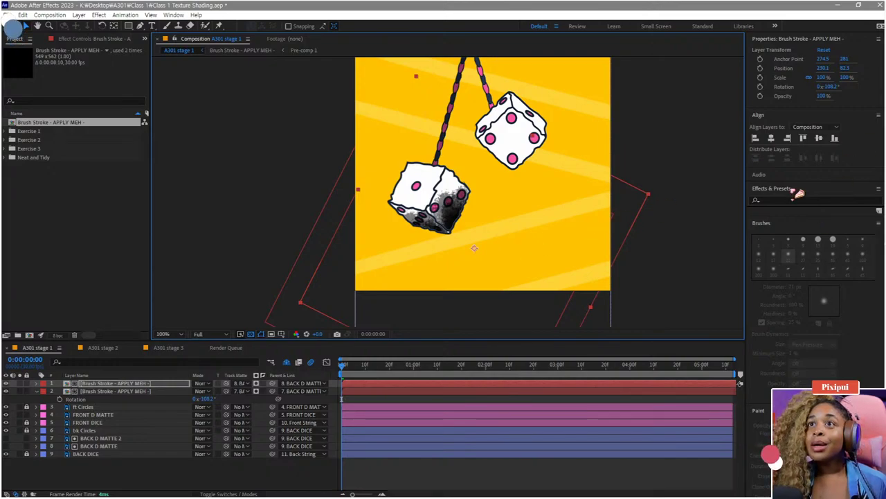
Step: Search the effects for "fill" and apply the Fill effect to the upper Brush Stroke layer
click(774, 49)
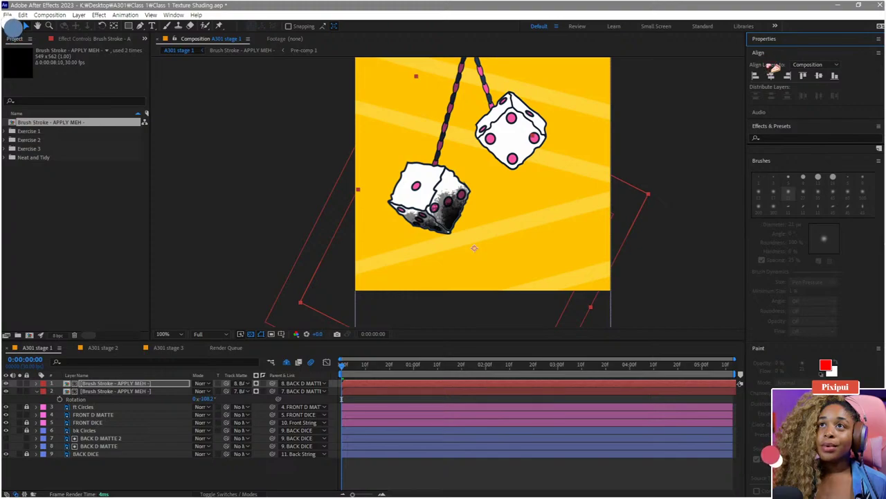
click(783, 136)
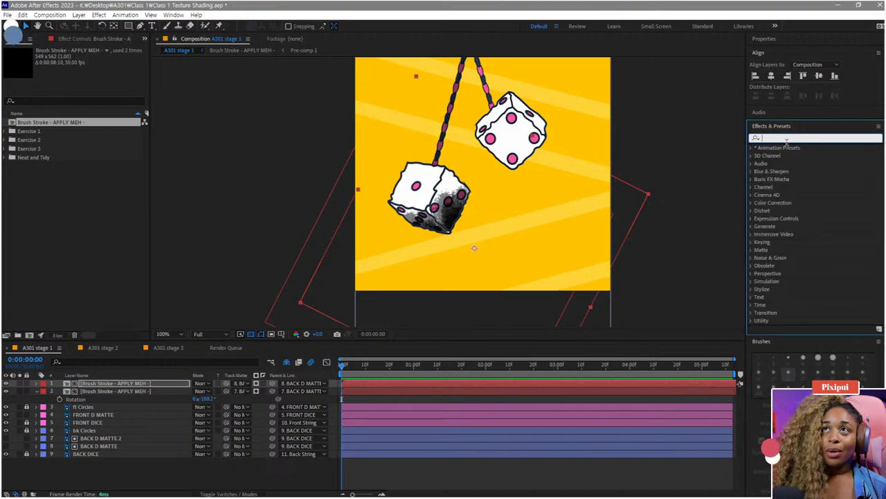
text(fill)
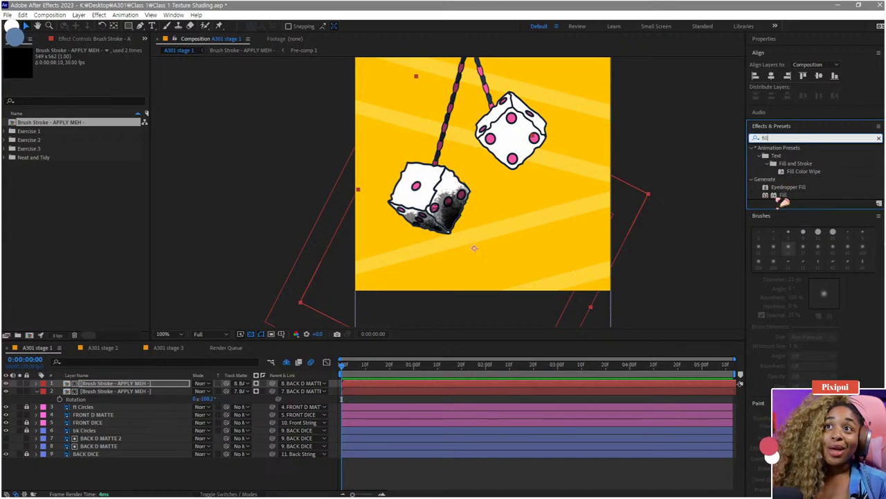
mouse_move(788, 201)
mouse_down()
mouse_move(228, 389)
mouse_move(164, 387)
mouse_up()
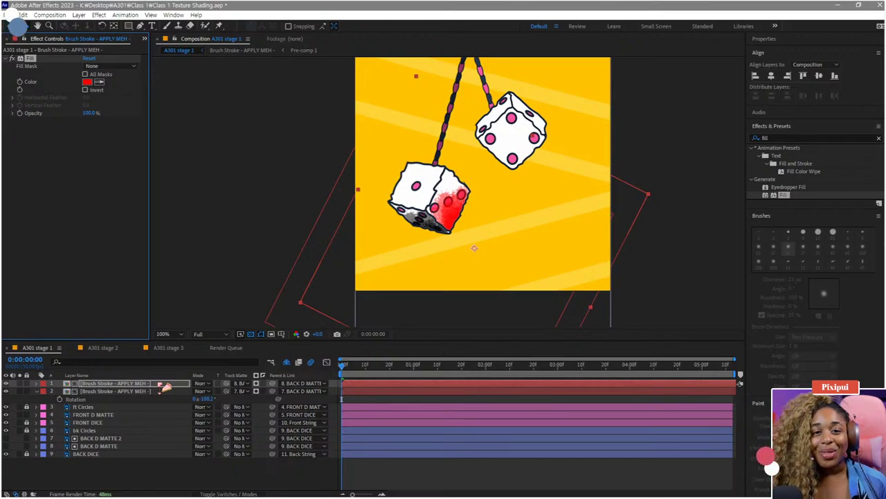
Step: Change the upper Brush Stroke layer's Fill colour from red to a muted purple, about 592E94
click(88, 83)
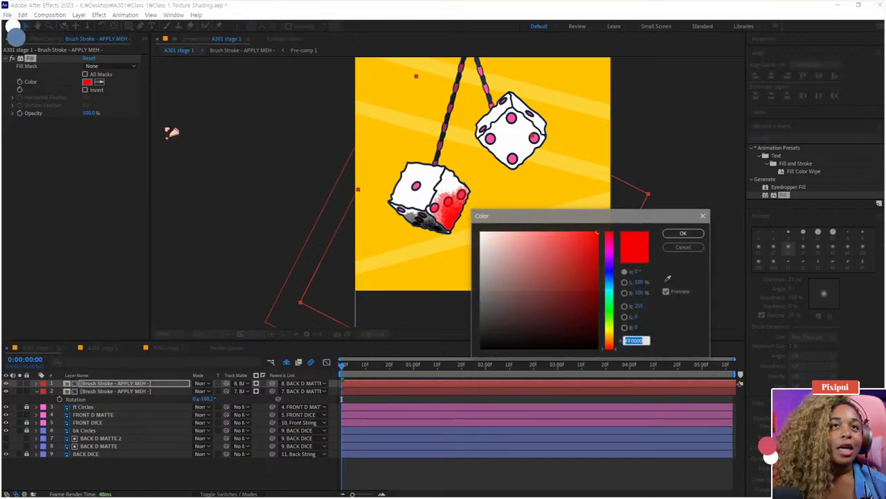
click(610, 277)
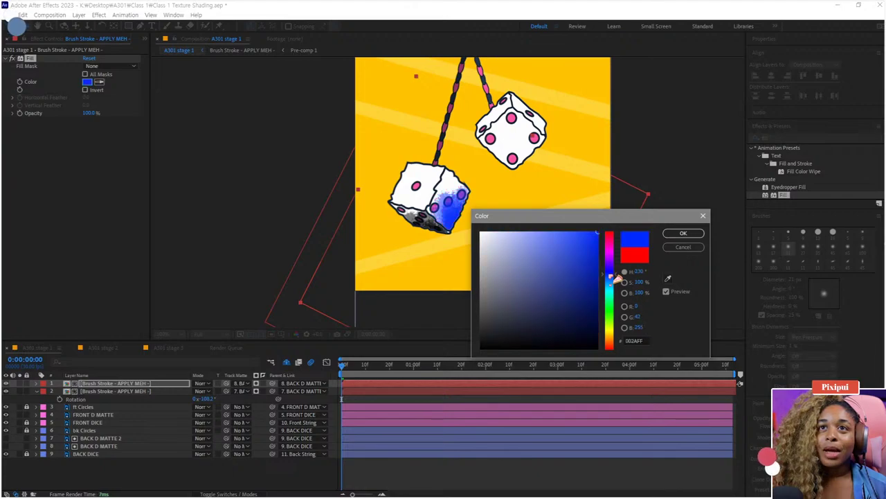
drag(611, 277, 611, 263)
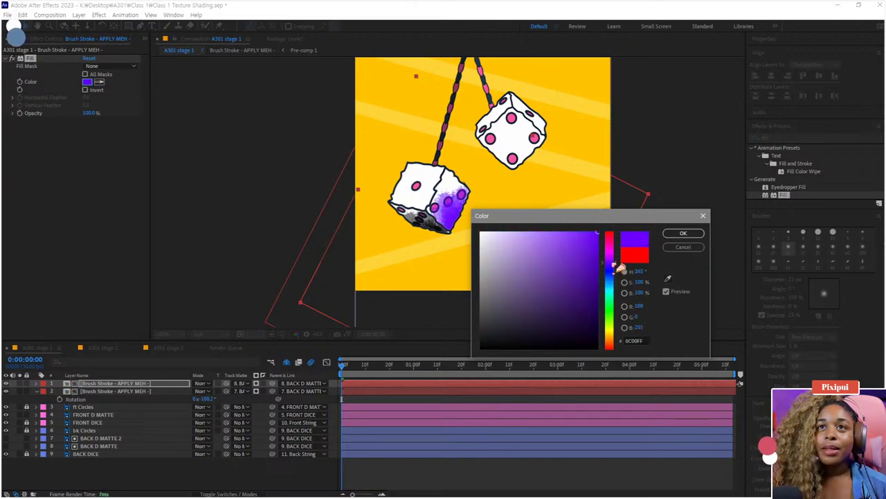
click(550, 280)
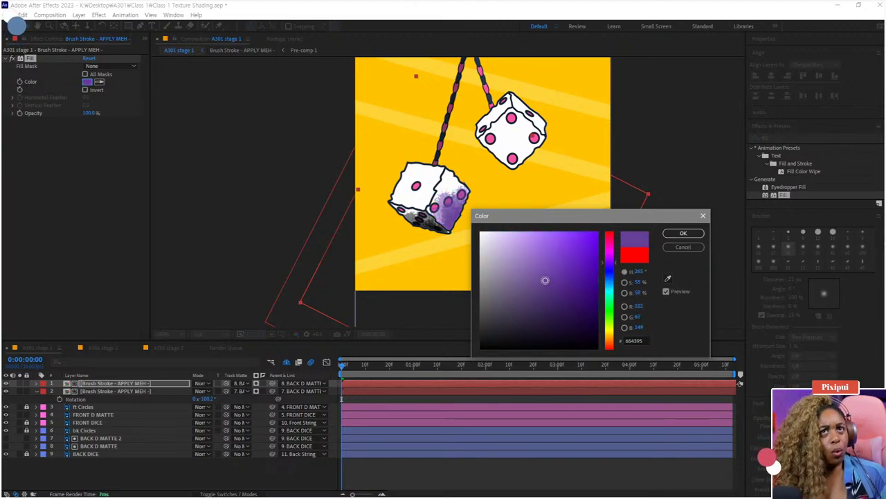
drag(542, 280, 547, 290)
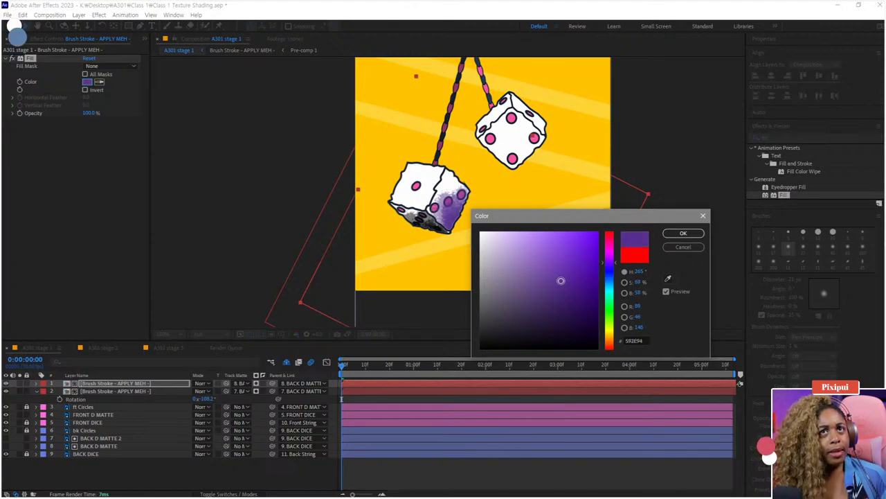
click(682, 233)
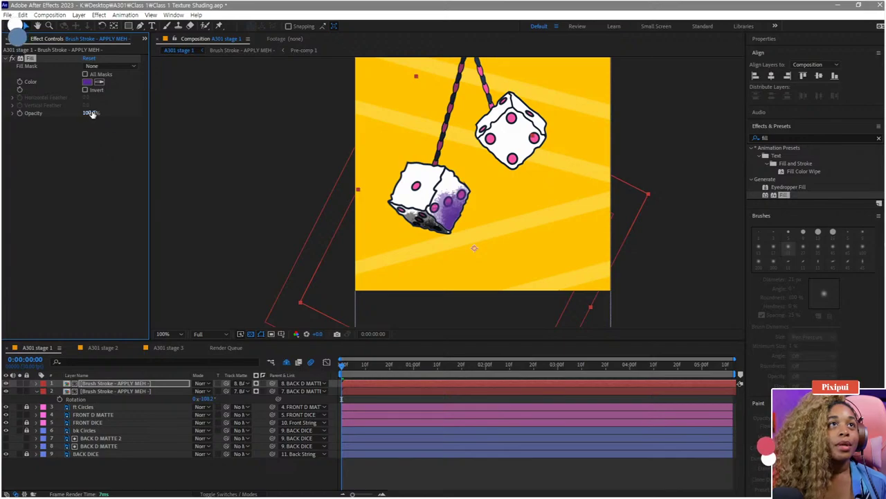
Step: Set the upper Brush Stroke layer's opacity to 63% and nudge the shading slightly downward on the back die's right-hand face
drag(80, 114, 132, 117)
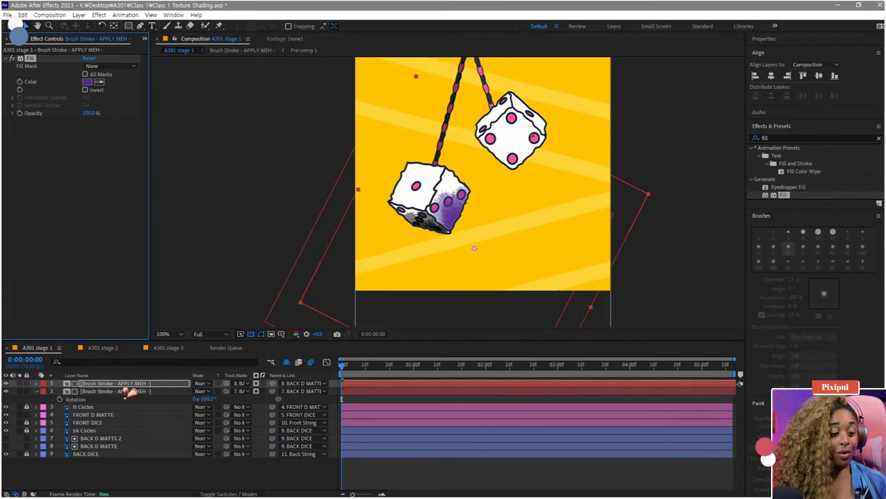
click(132, 385)
key(t)
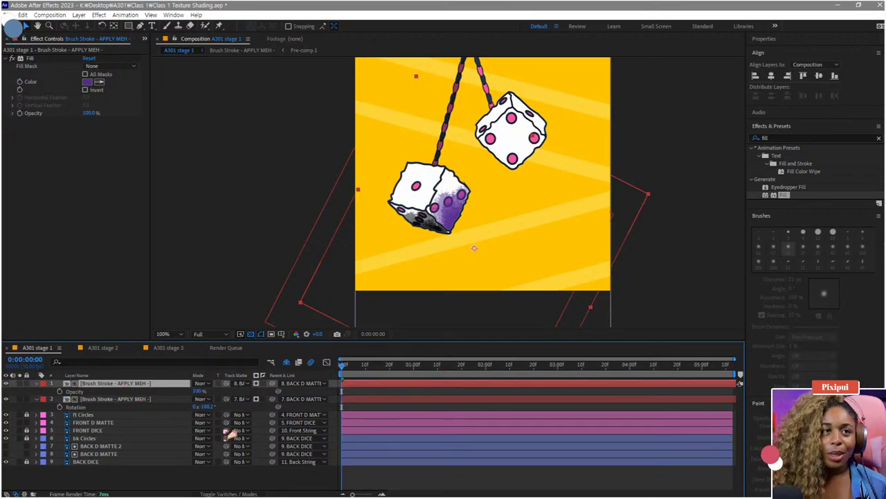
drag(198, 391, 177, 388)
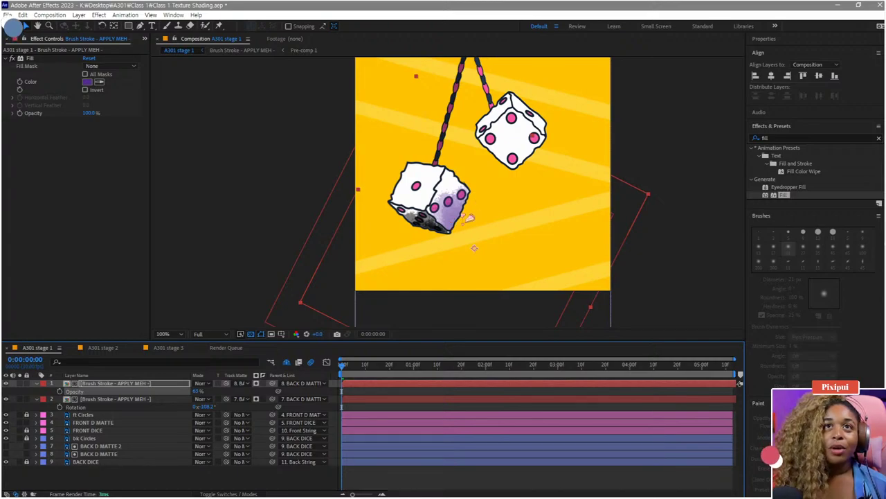
click(463, 220)
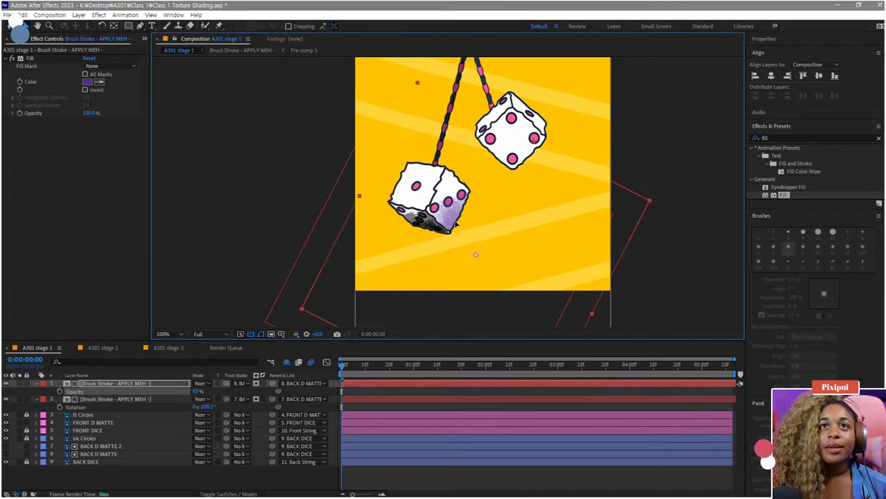
Step: Set the lower Brush Stroke layer's opacity to 63%
click(104, 400)
key(t)
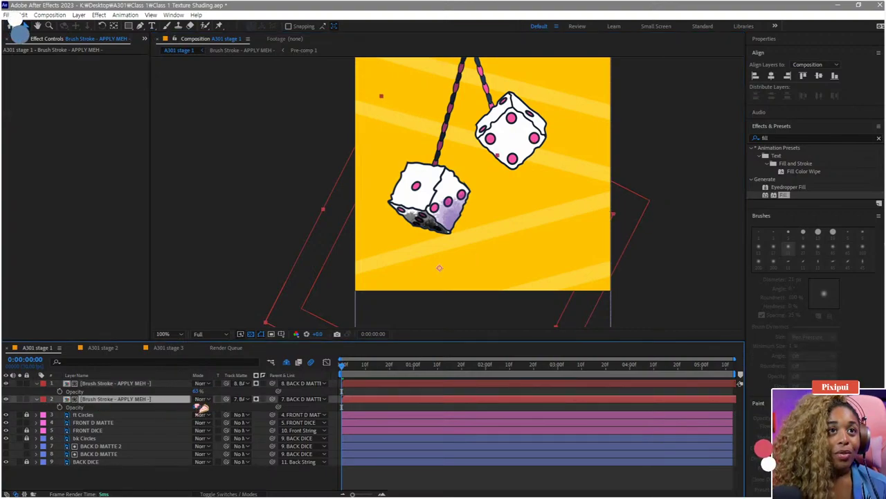
click(198, 407)
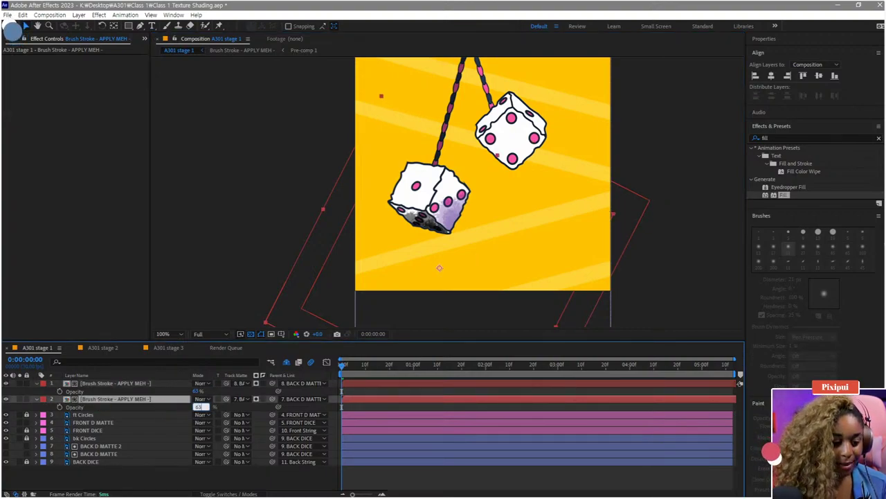
key(Return)
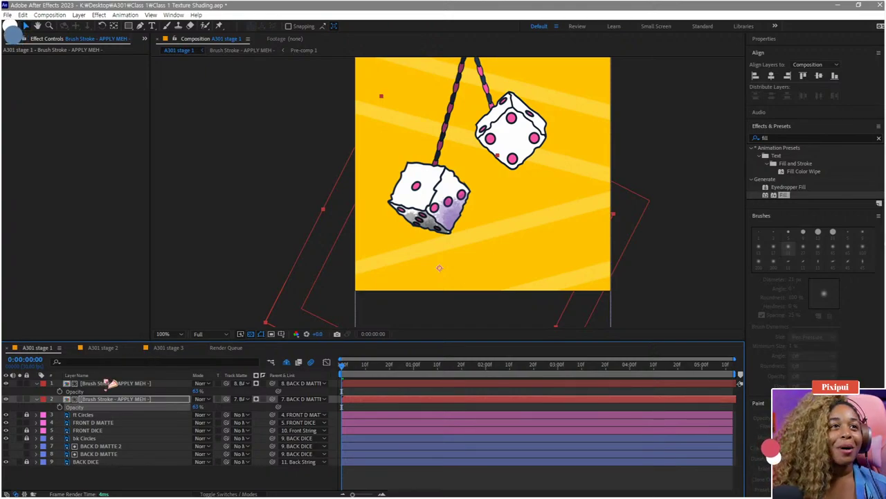
Step: Copy the purple Fill effect from the upper Brush Stroke layer to the lower Brush Stroke layer
drag(110, 383, 109, 385)
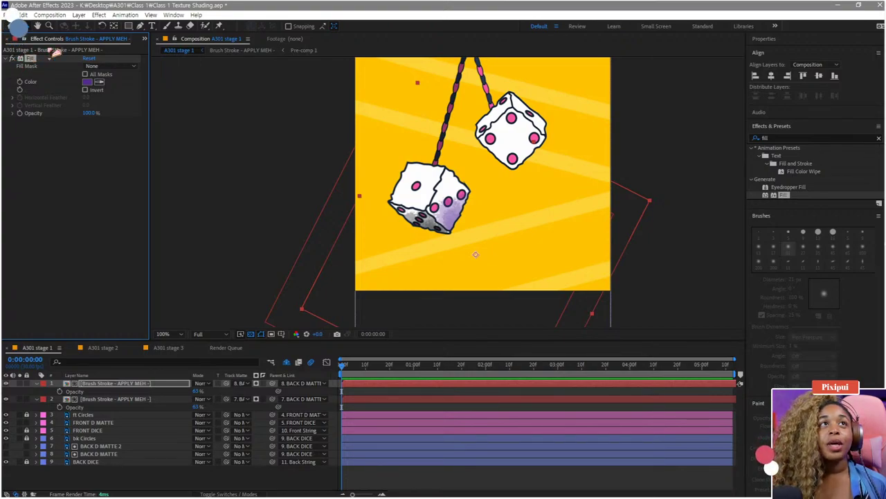
click(145, 39)
click(163, 50)
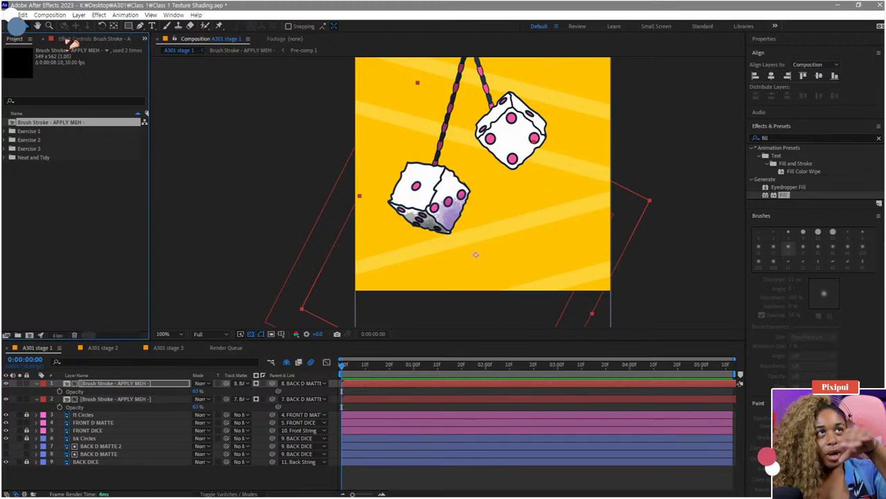
click(73, 40)
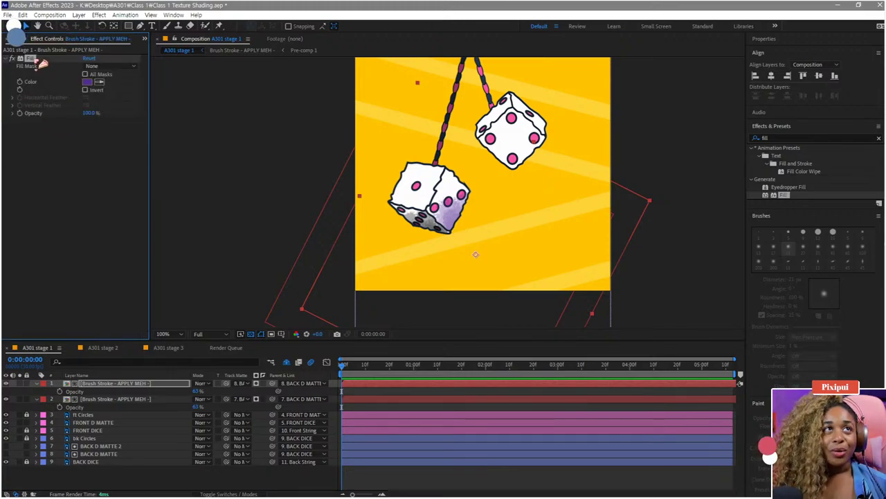
click(111, 399)
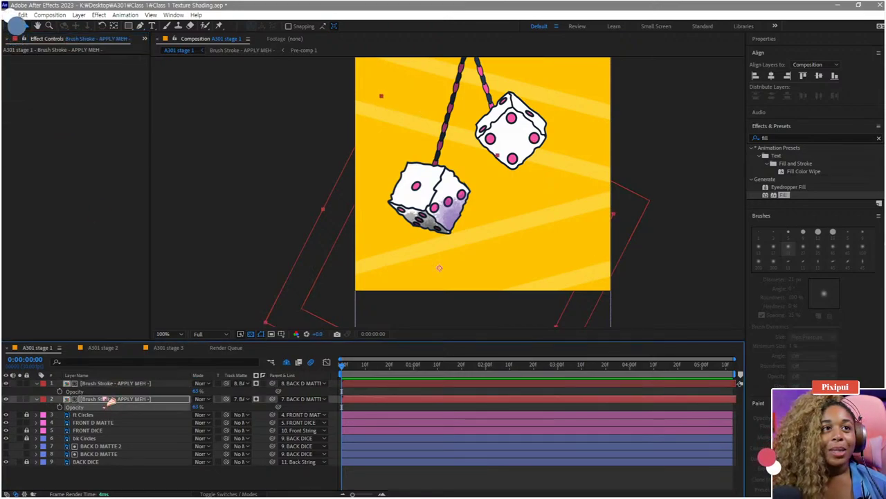
key(ctrl+v)
Step: Play back the animation to check how the purple shading follows the swinging back die
key(space)
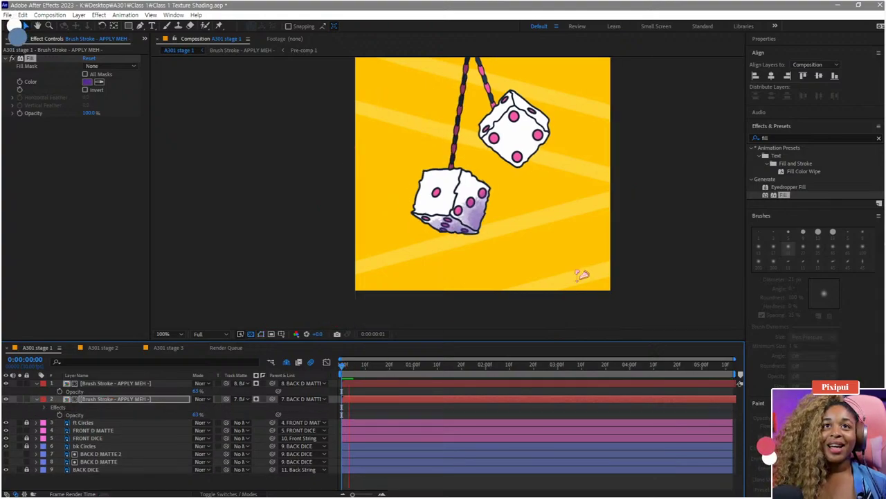
scroll(633, 242, down, 2)
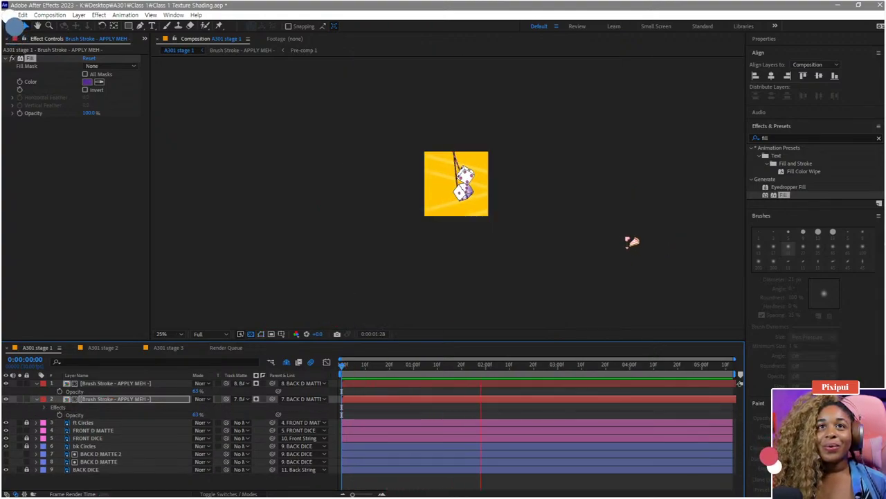
key(period)
key(period)
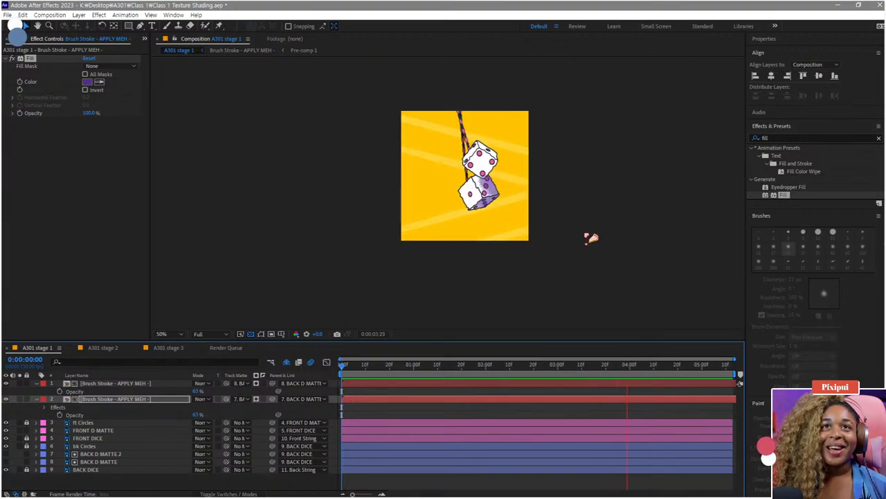
key(space)
key(period)
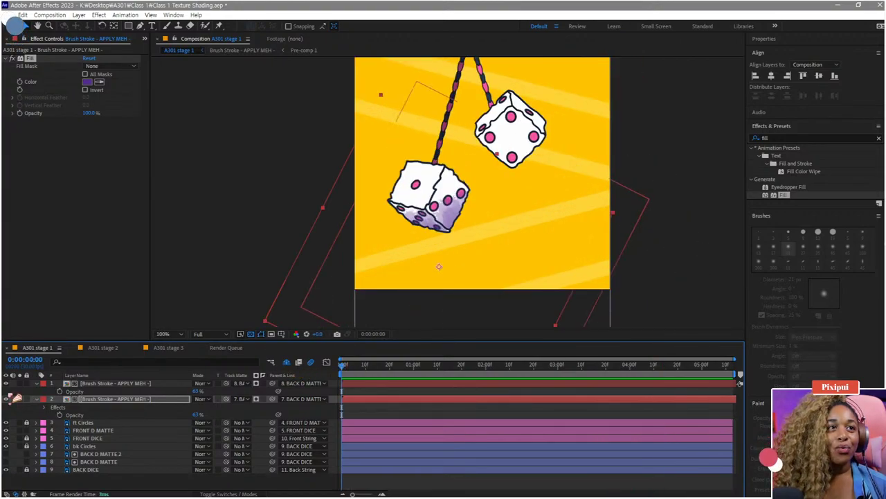
Step: Collapse the properties of both Brush Stroke layers and lock the BACK D MATTE and BACK D MATTE 2 layers
click(36, 399)
click(36, 383)
key(F2)
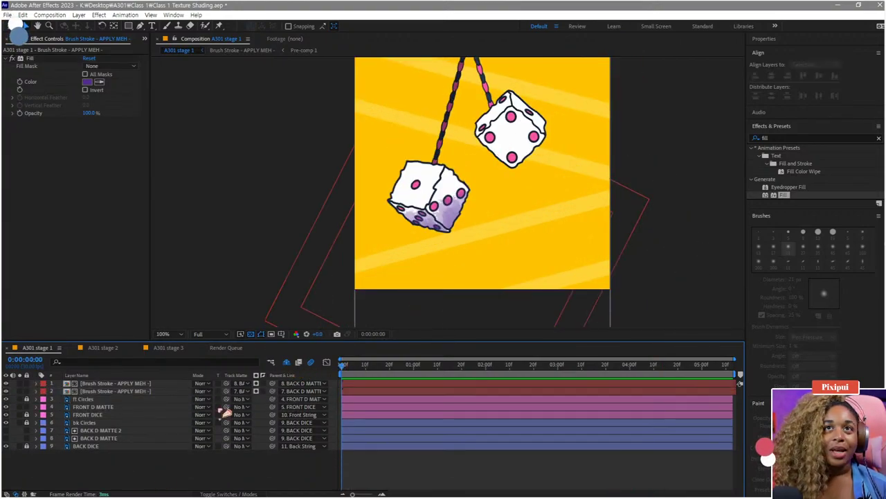
drag(481, 162, 459, 190)
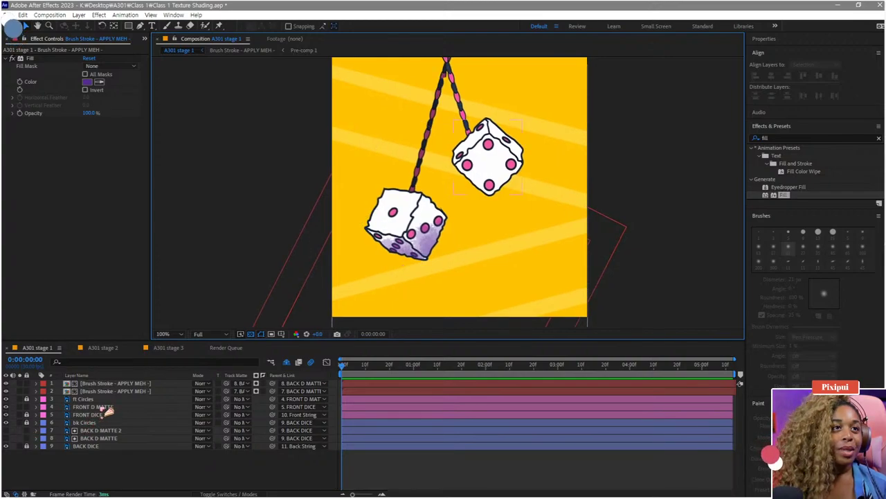
click(104, 408)
click(26, 438)
click(26, 430)
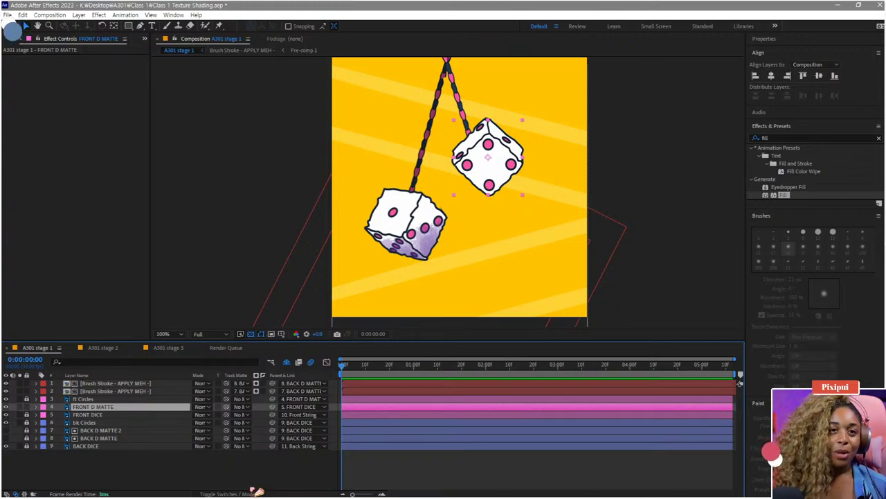
Step: Mark FRONT DICE, bk Circles, both BACK D MATTE layers and BACK DICE as shy and hide all shy layers
click(286, 362)
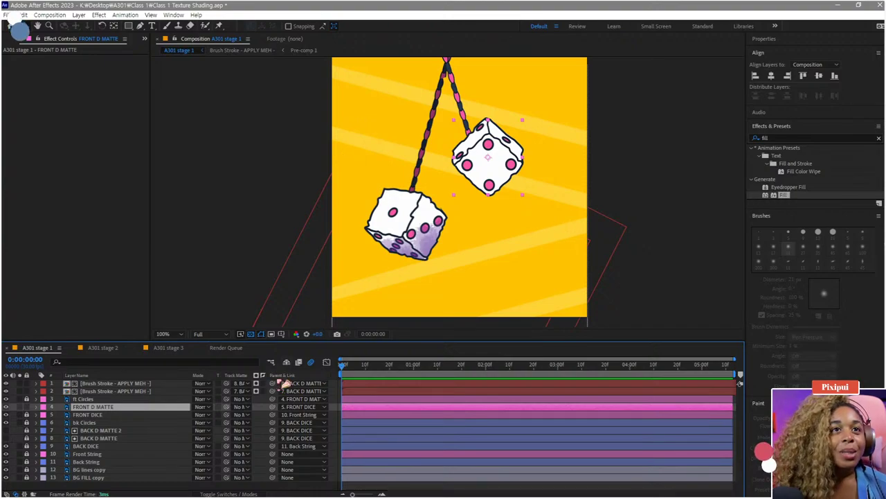
click(237, 493)
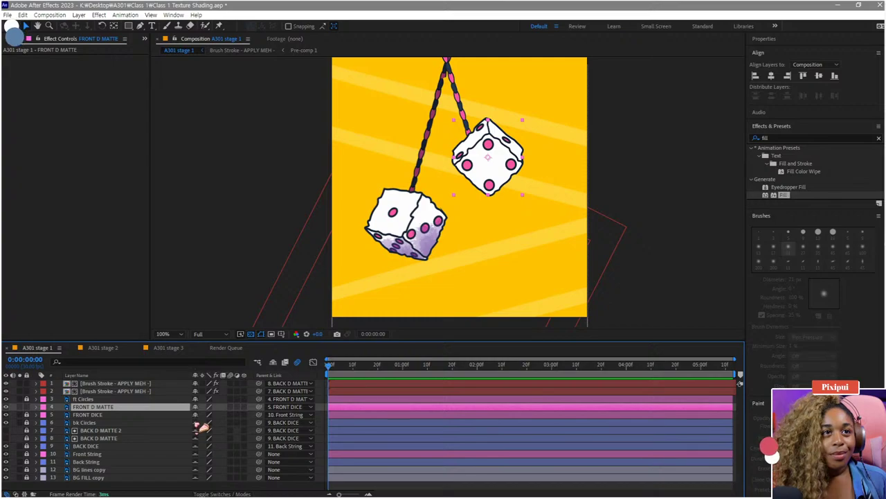
click(273, 362)
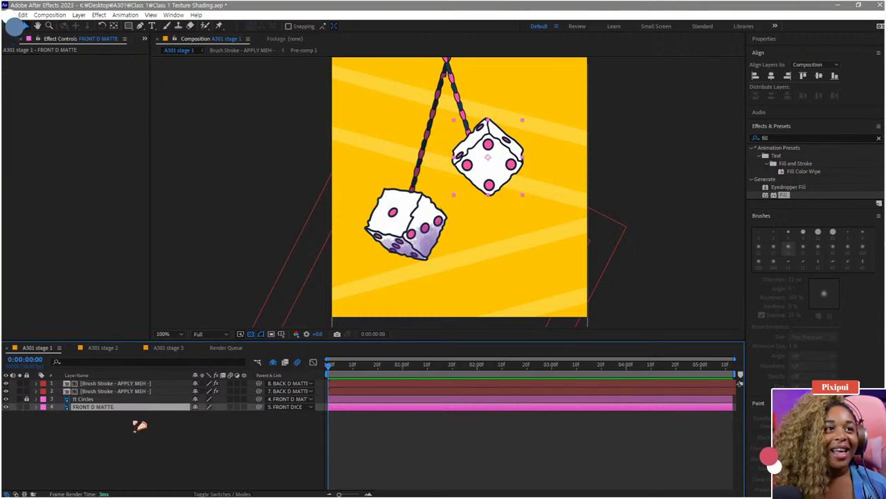
click(164, 461)
Step: Add another copy of the Brush Stroke - APPLY MEH - composition as the topmost layer in A301 stage 1
click(113, 384)
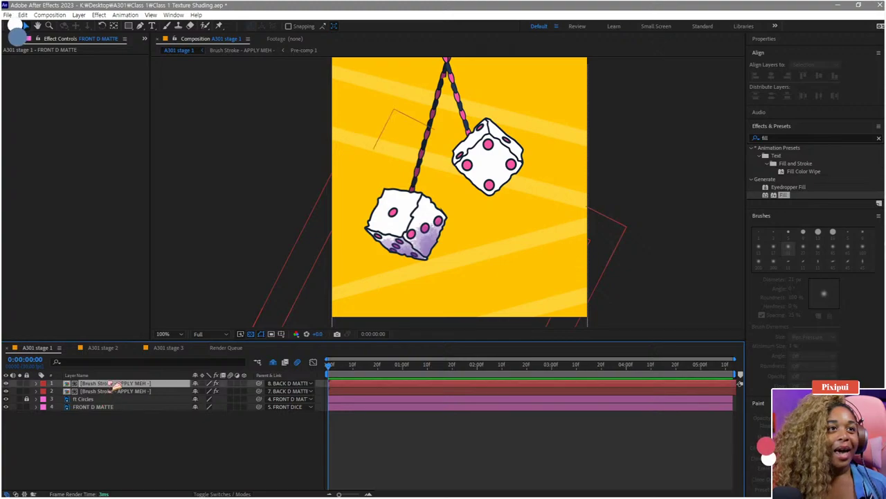
click(146, 40)
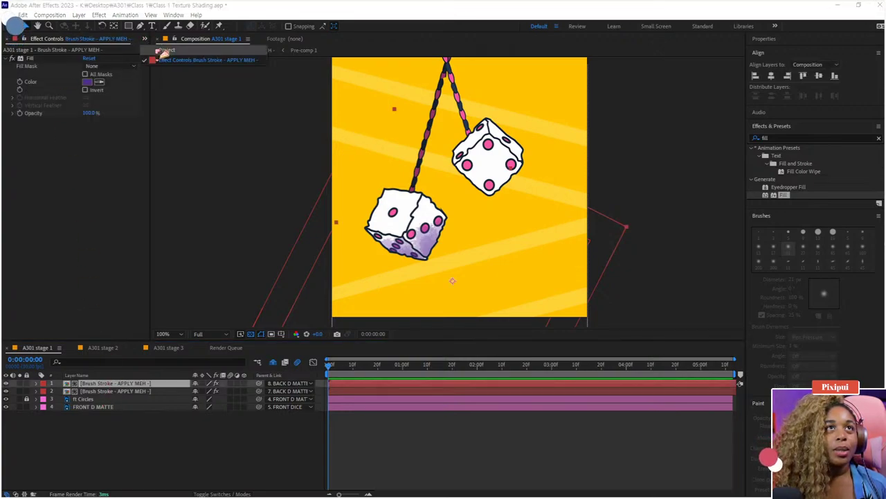
click(163, 51)
click(133, 460)
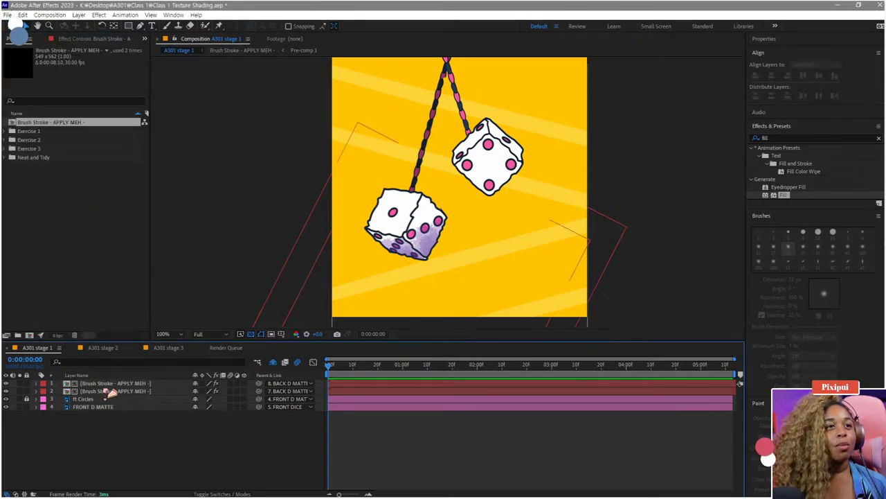
mouse_move(34, 148)
mouse_down()
mouse_move(78, 247)
mouse_move(112, 388)
mouse_up()
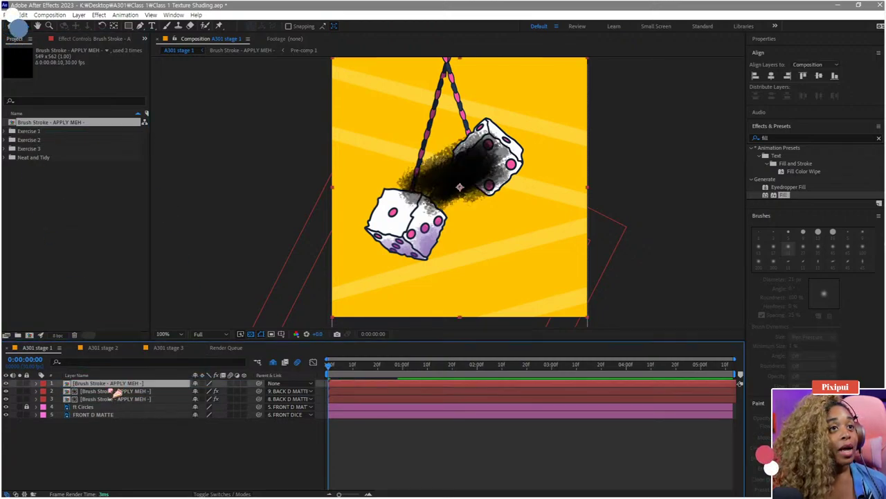
Step: Hide the back die's two Brush Stroke layers as shy and paste the purple Fill effect onto the new Brush Stroke layer
click(194, 398)
click(195, 391)
click(223, 493)
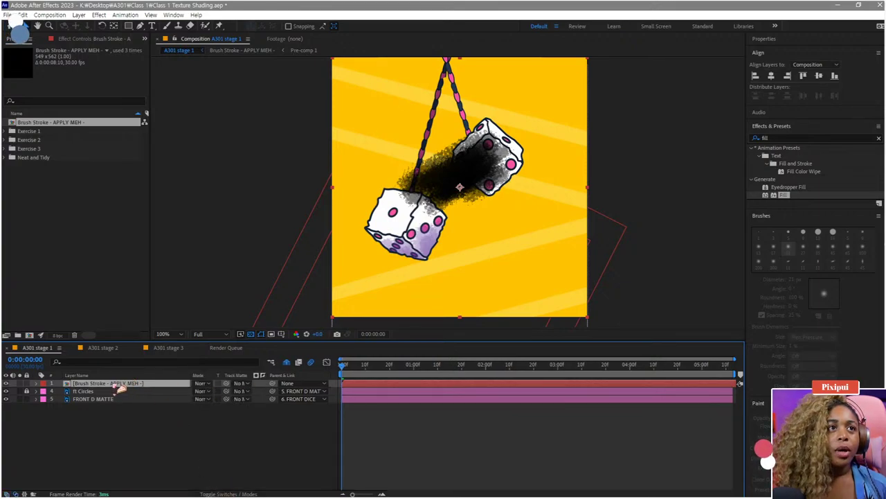
key(ctrl+v)
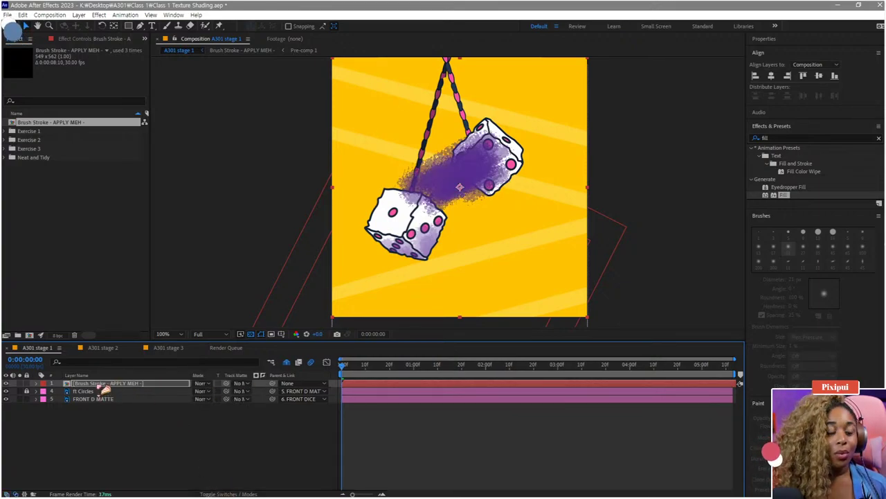
Step: Move the new brush stroke over the front die's upper corner, rotate it 42°, and use FRONT D MATTE as its track matte
mouse_move(432, 192)
mouse_down()
mouse_move(478, 166)
mouse_move(482, 142)
mouse_move(521, 136)
mouse_up()
key(r)
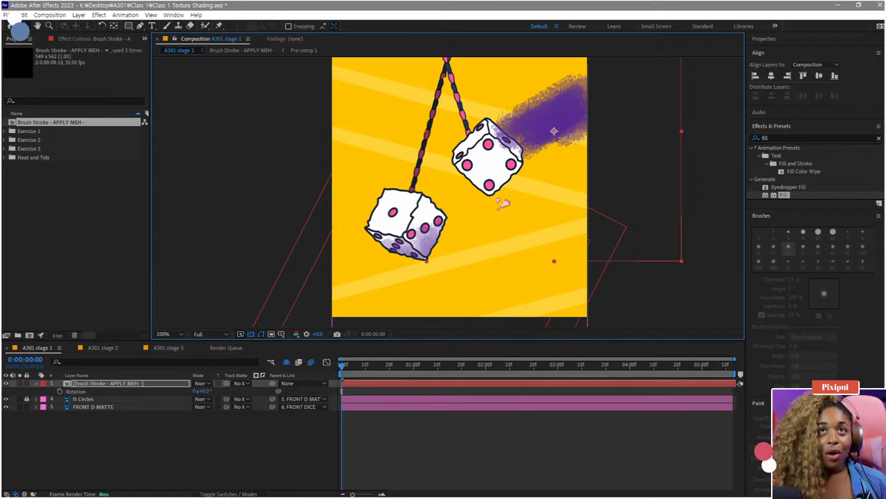
drag(216, 392, 230, 389)
mouse_move(551, 117)
mouse_down()
mouse_move(503, 108)
mouse_move(513, 115)
mouse_up()
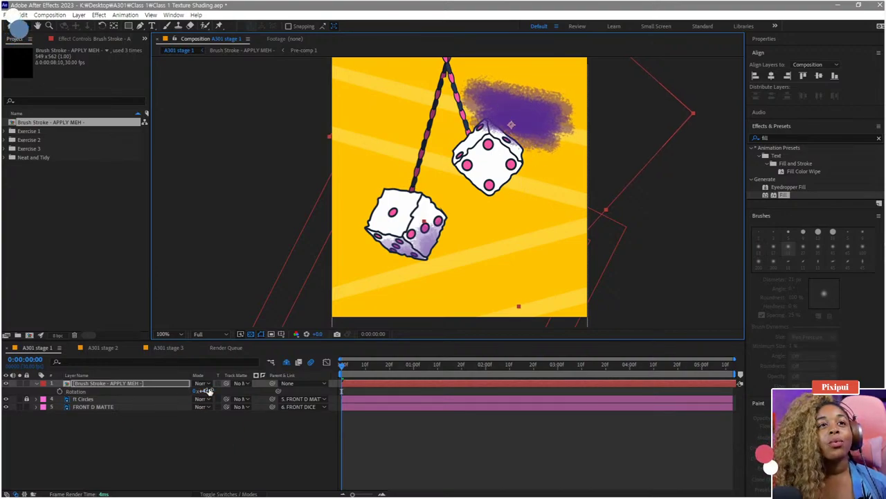
drag(228, 385, 157, 412)
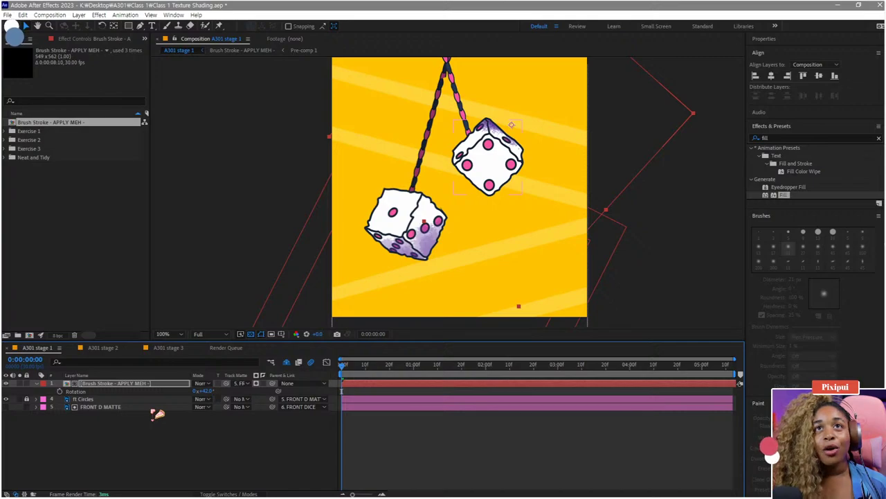
click(136, 408)
scroll(416, 139, up, 2)
drag(485, 132, 316, 249)
drag(420, 161, 398, 231)
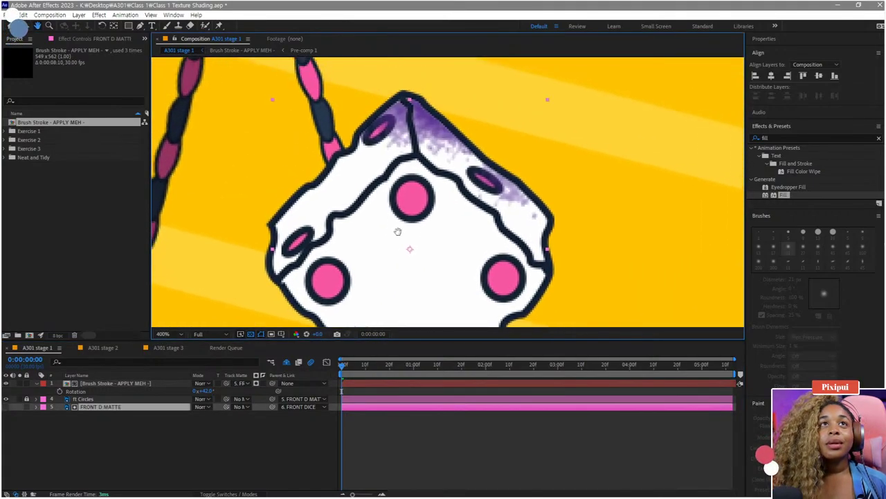
click(140, 25)
click(412, 94)
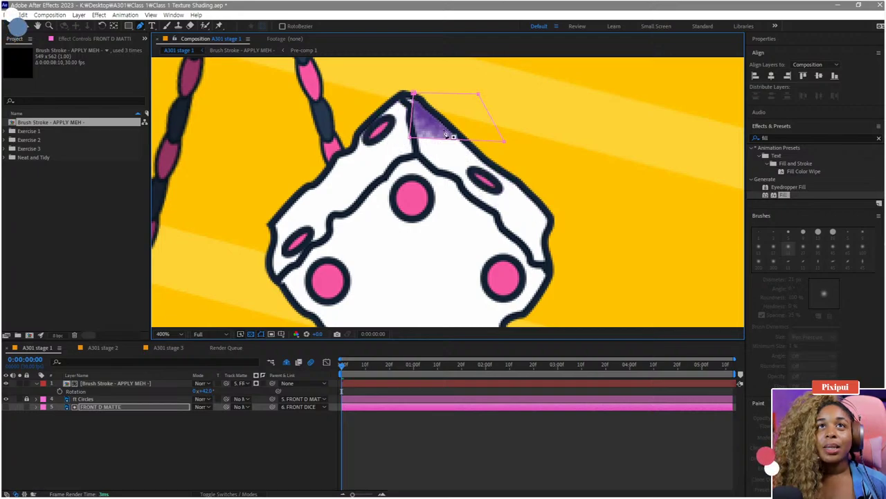
key(comma)
click(492, 204)
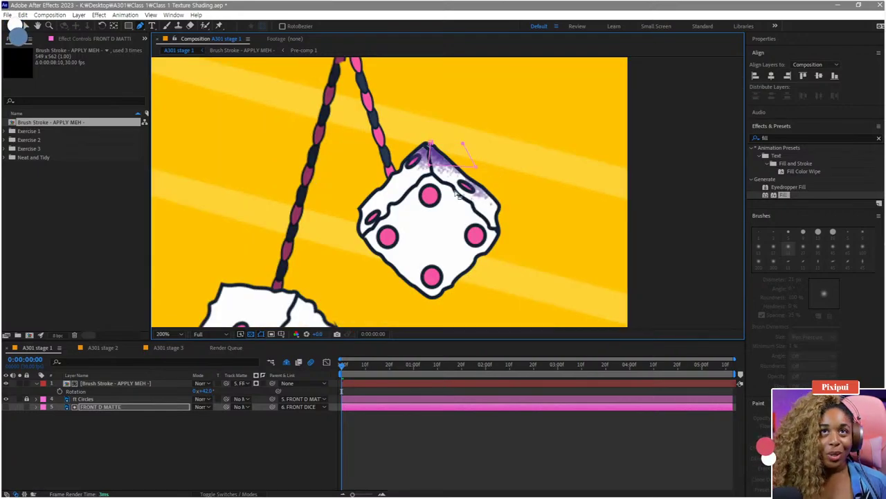
click(429, 144)
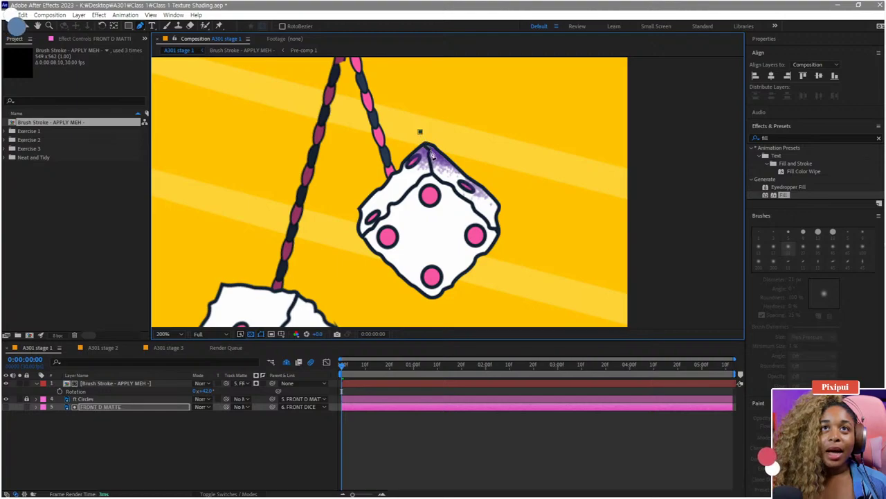
Step: Play back the dice animation to check how the front die's shading behaves during the swing
key(comma)
key(comma)
key(comma)
key(period)
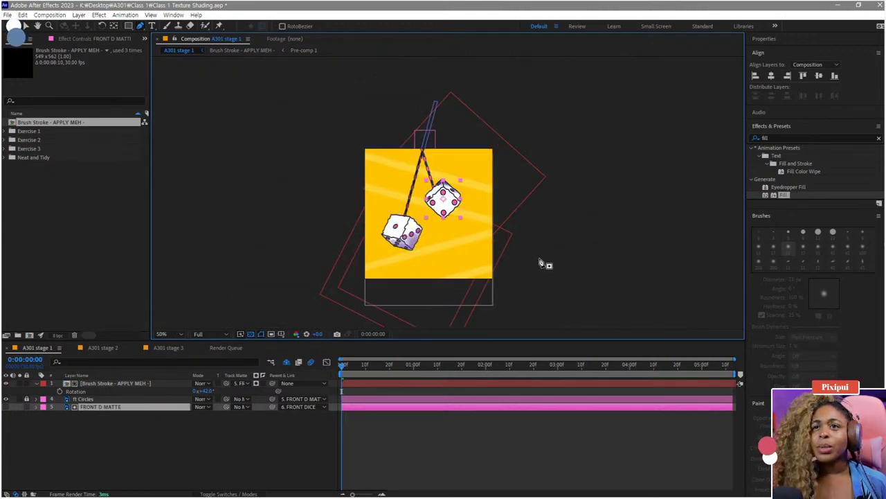
key(space)
key(space)
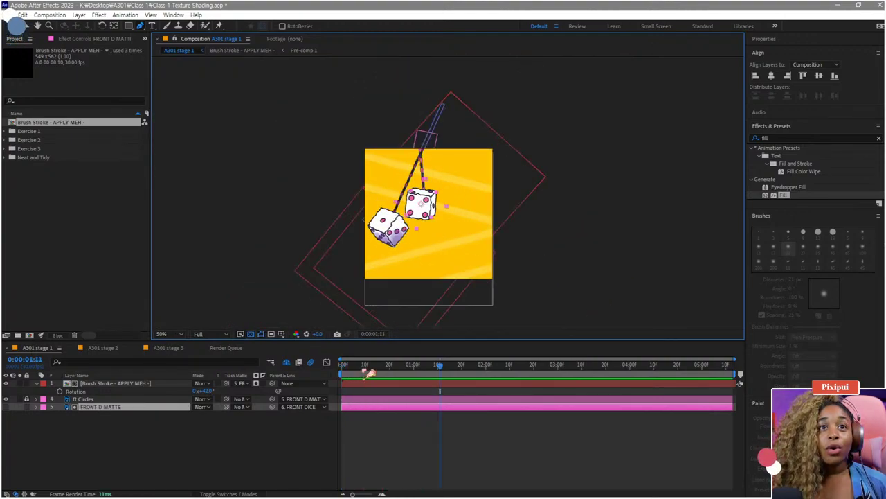
Step: Parent the Brush Stroke layer to FRONT D MATTE, preview the swing, and return to the first frame
drag(362, 367, 148, 406)
key(space)
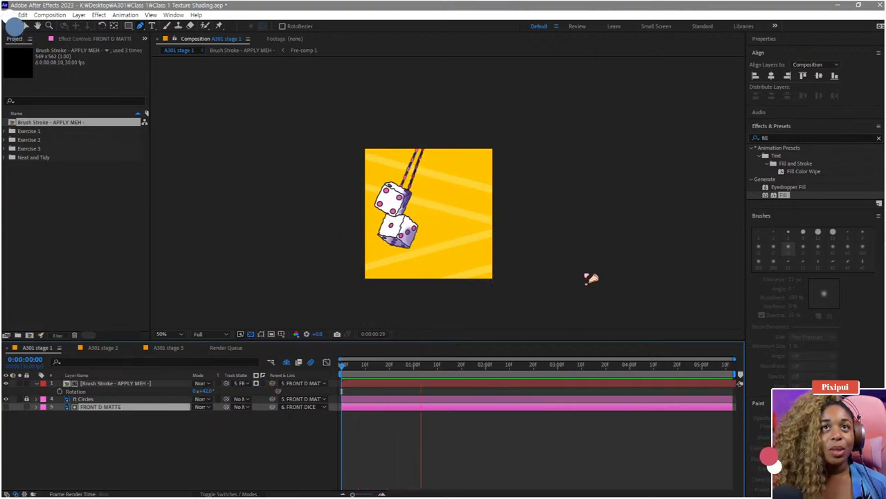
key(space)
drag(392, 365, 331, 376)
scroll(481, 233, up, 1)
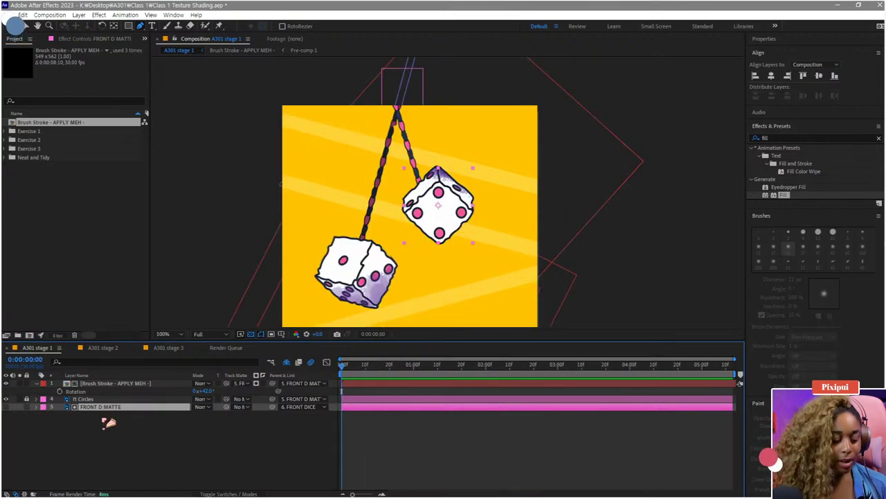
Step: Set the front die's Brush Stroke layer opacity to 63% and preview the animation up to 0:00:02:29
click(129, 385)
key(t)
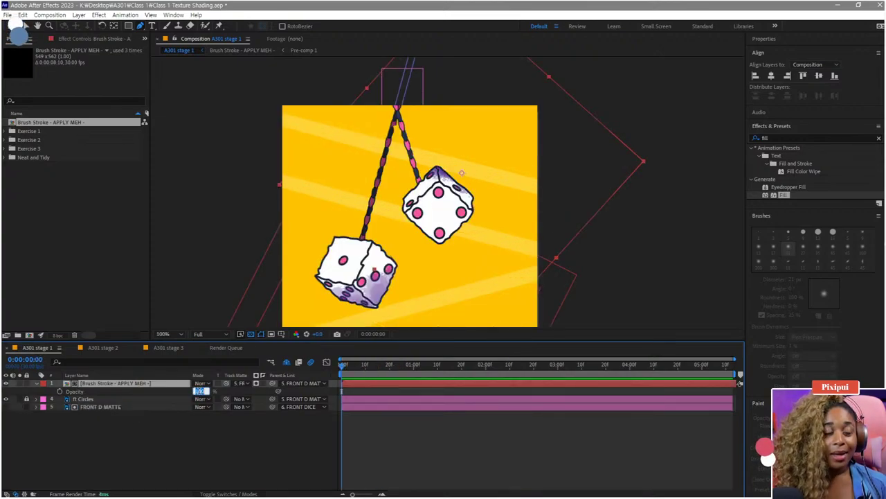
text(63)
key(Return)
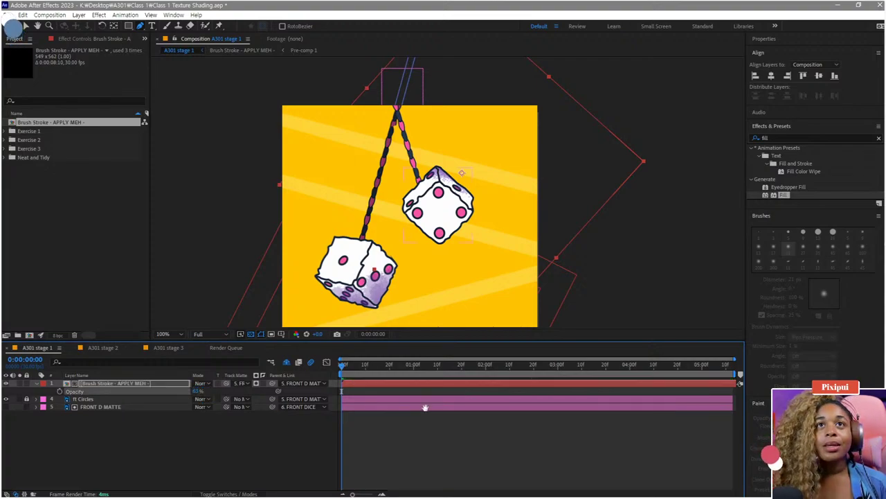
key(space)
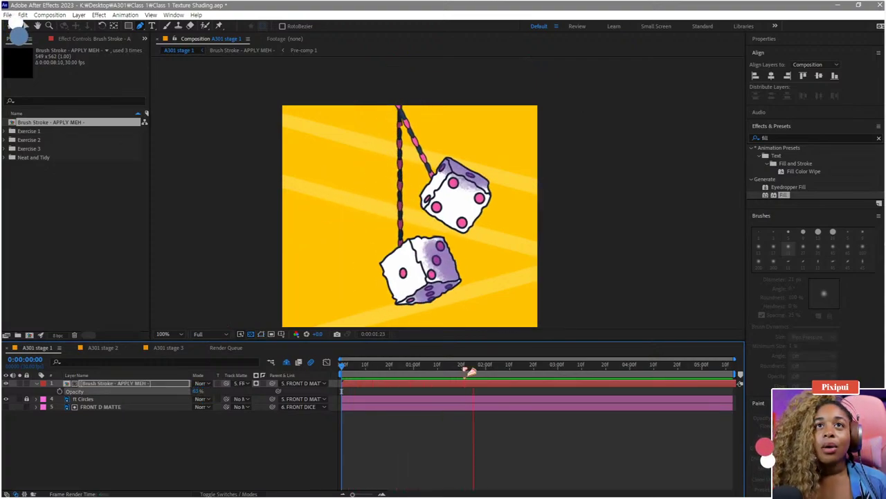
key(space)
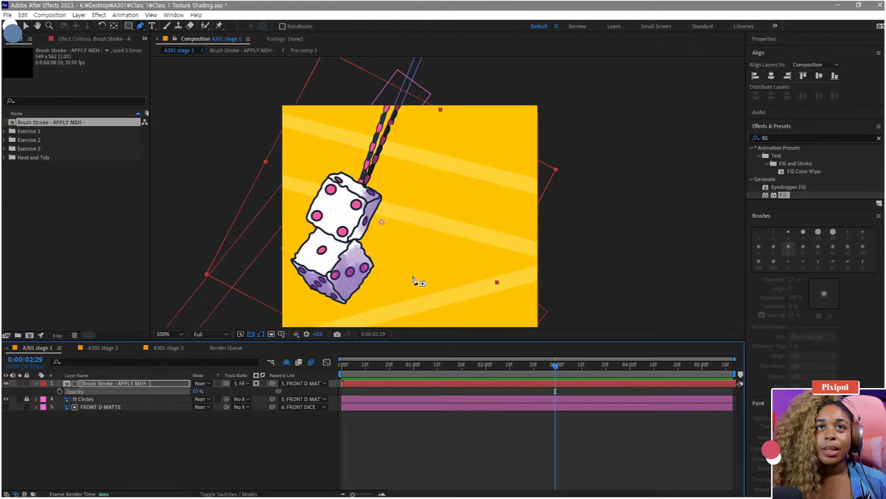
Step: Solo FRONT D MATTE and draw a Pen mask around the die's narrow side face and adjoining corner, following the wavy inner edge
click(98, 407)
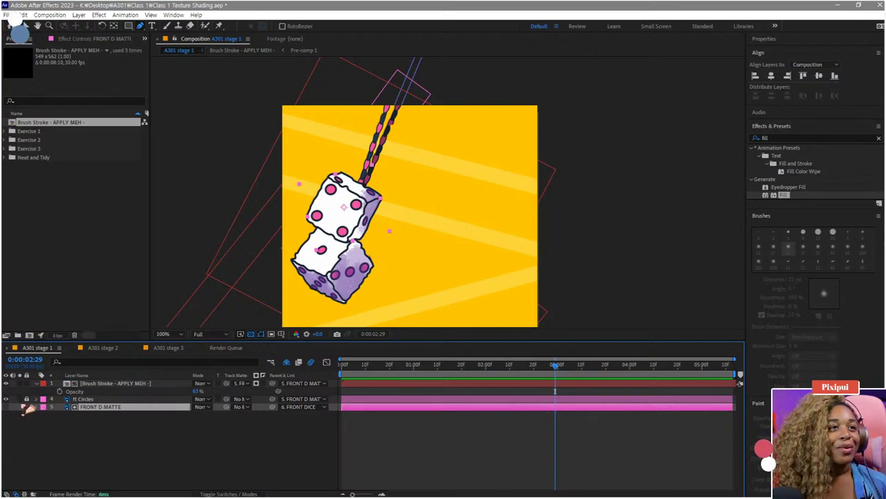
click(19, 407)
scroll(400, 199, up, 4)
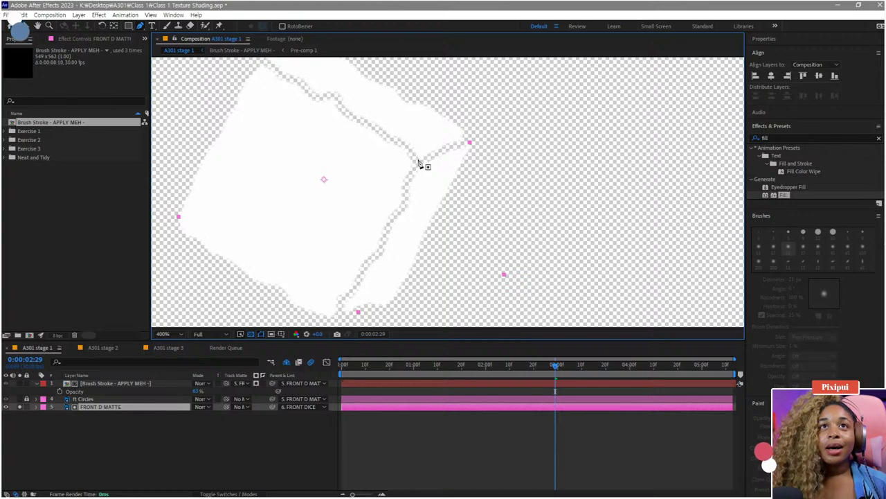
click(417, 160)
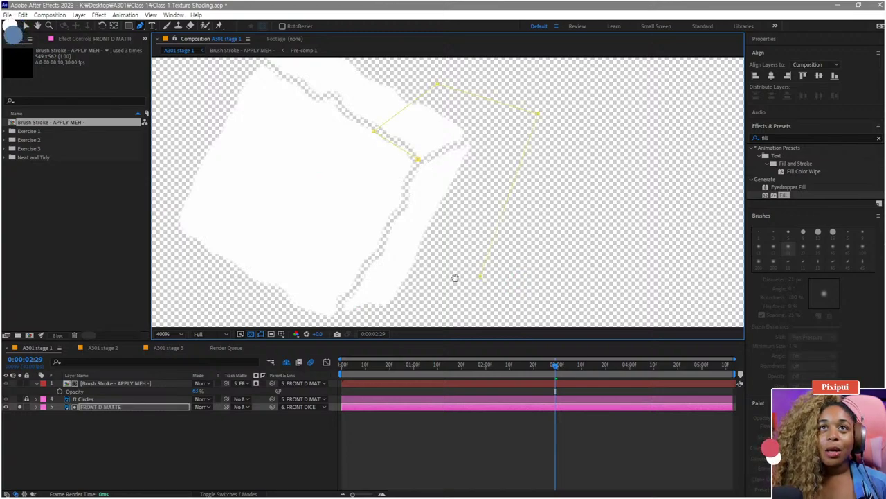
drag(455, 278, 510, 247)
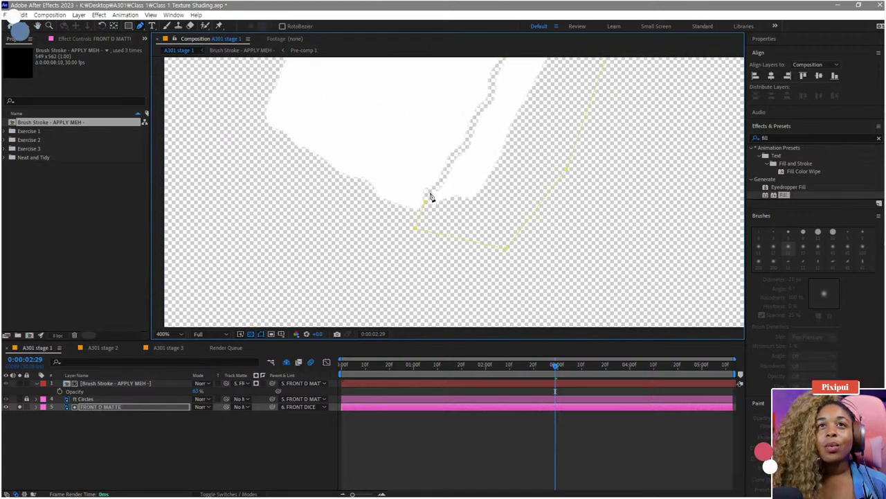
drag(430, 197, 409, 230)
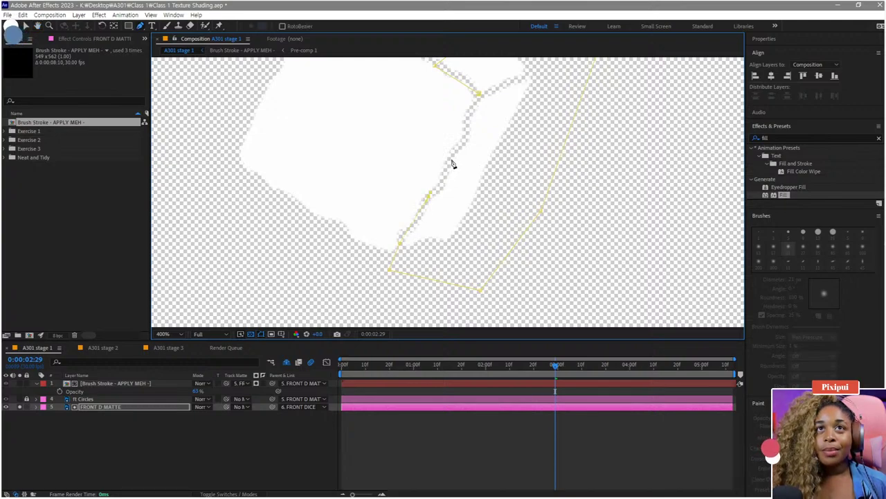
mouse_move(327, 142)
mouse_down()
mouse_move(274, 134)
mouse_move(281, 146)
mouse_move(307, 144)
mouse_move(267, 191)
mouse_move(316, 129)
mouse_up()
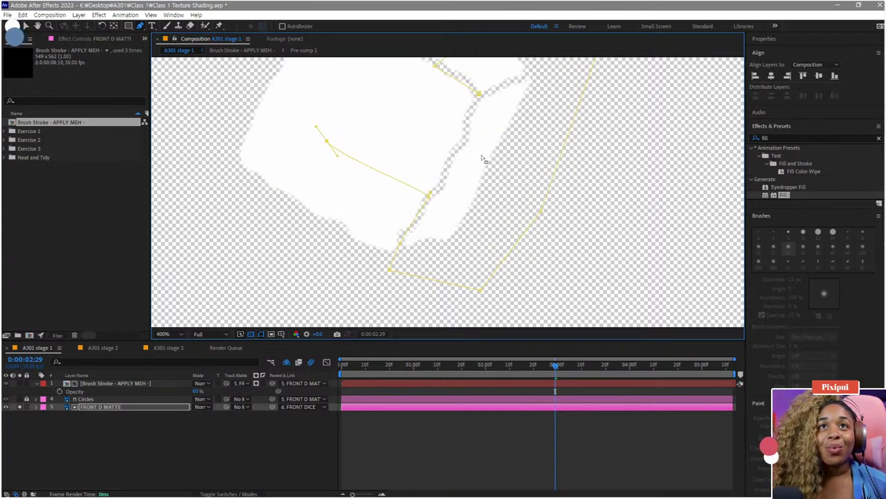
key(ctrl+z)
drag(446, 168, 434, 214)
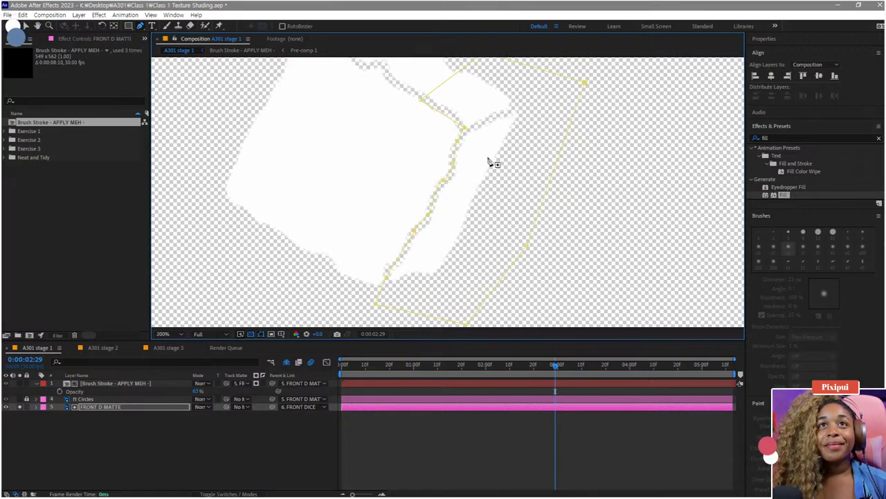
scroll(490, 161, down, 2)
drag(497, 194, 430, 203)
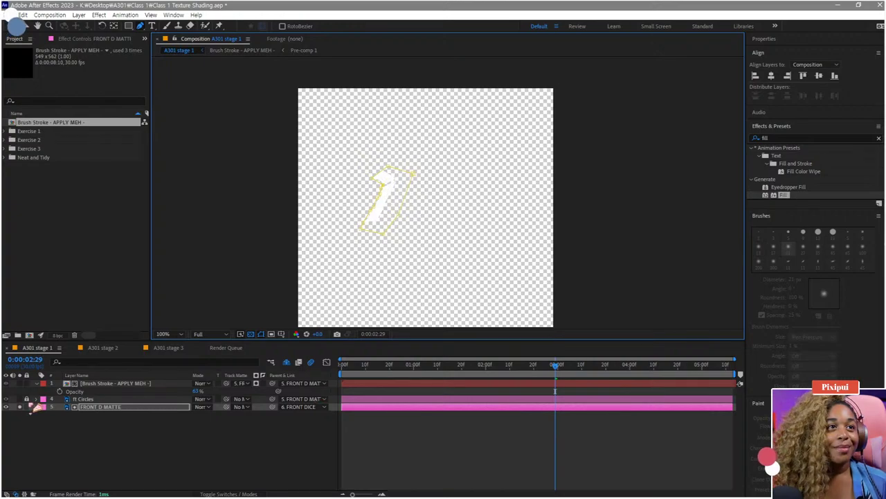
Step: Turn off the solo on FRONT D MATTE and play back the dice animation to check the masked shading
key(space)
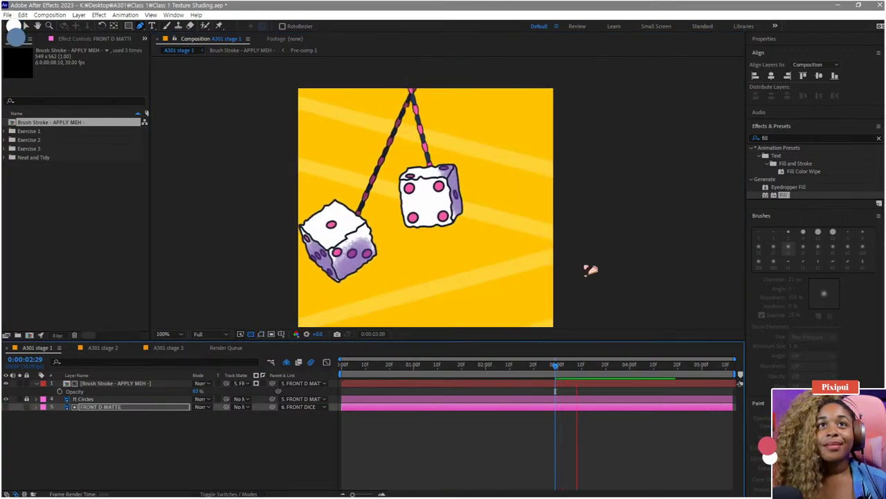
key(comma)
key(period)
key(period)
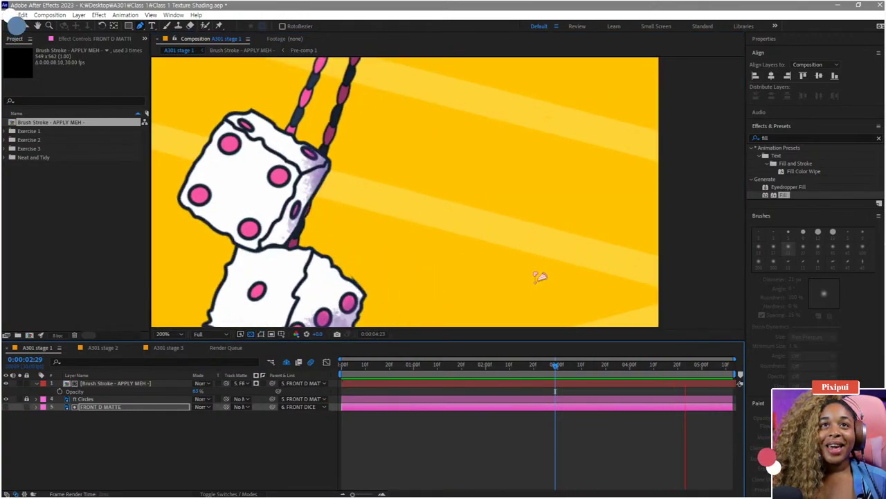
key(comma)
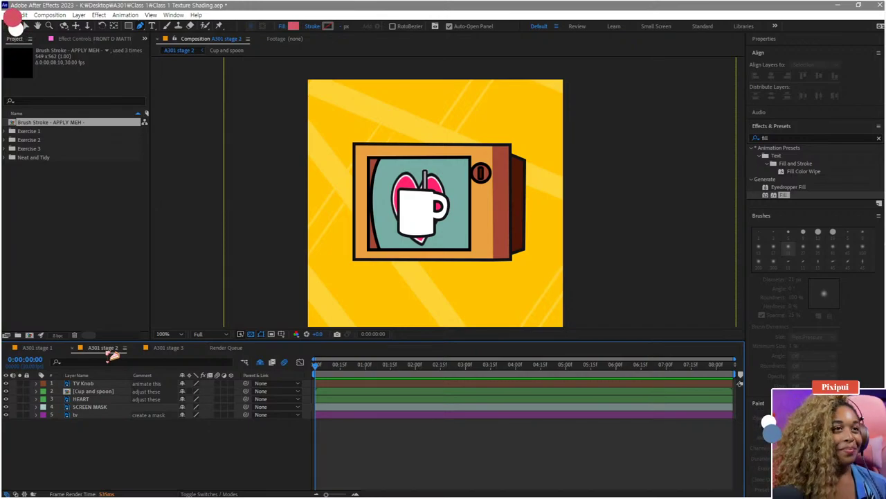
Step: In A301 stage 2, try moving the TV Knob layer away from its place and undo each move
click(88, 383)
mouse_move(491, 258)
mouse_down()
mouse_move(494, 238)
mouse_move(490, 247)
mouse_up()
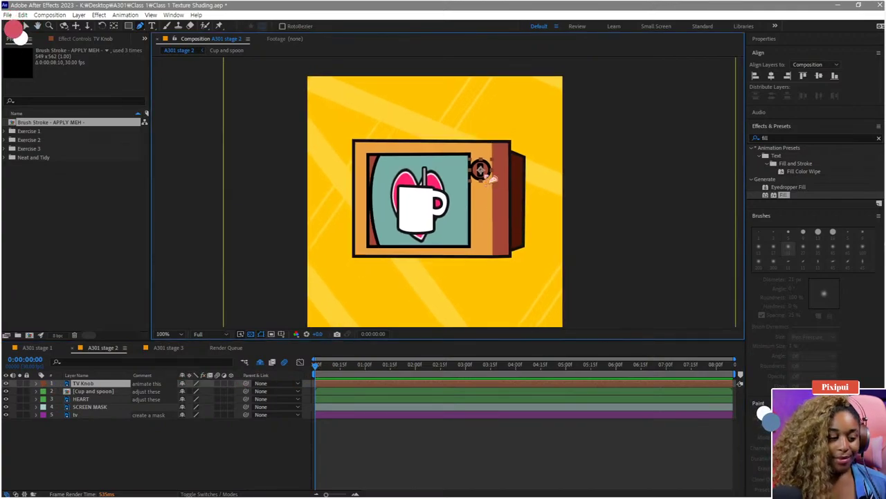
key(v)
drag(493, 178, 507, 198)
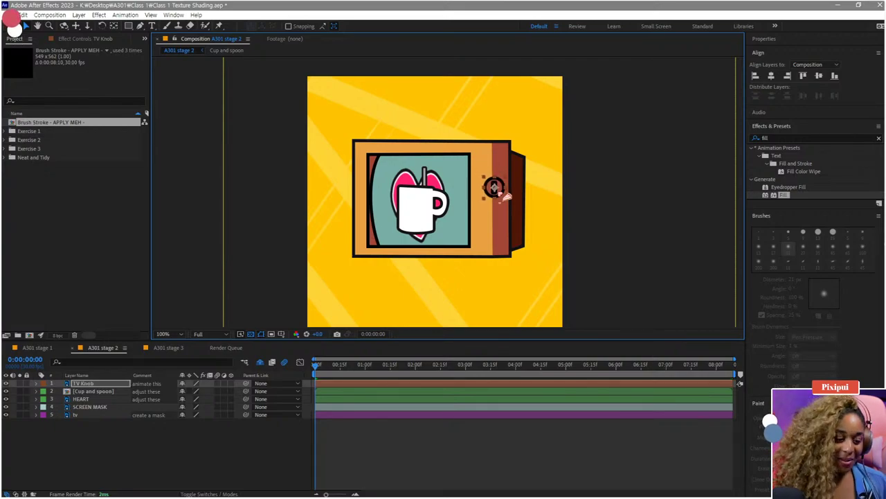
key(ctrl+z)
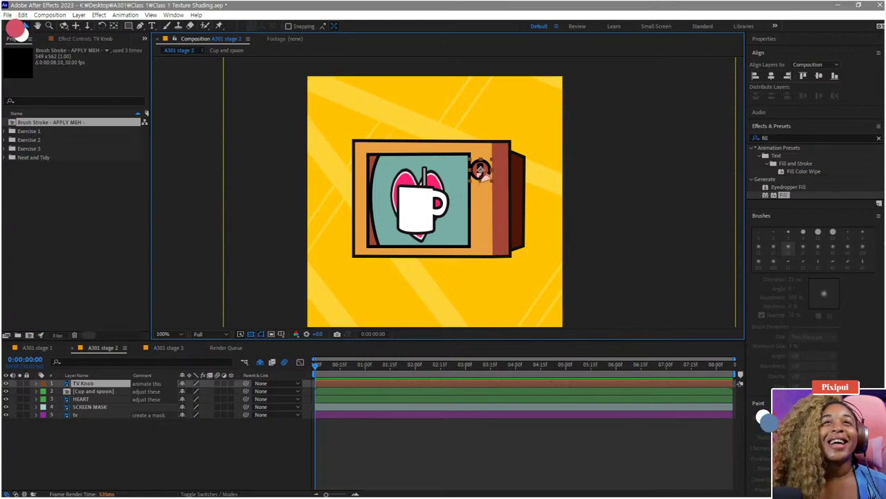
drag(477, 181, 480, 122)
key(ctrl+z)
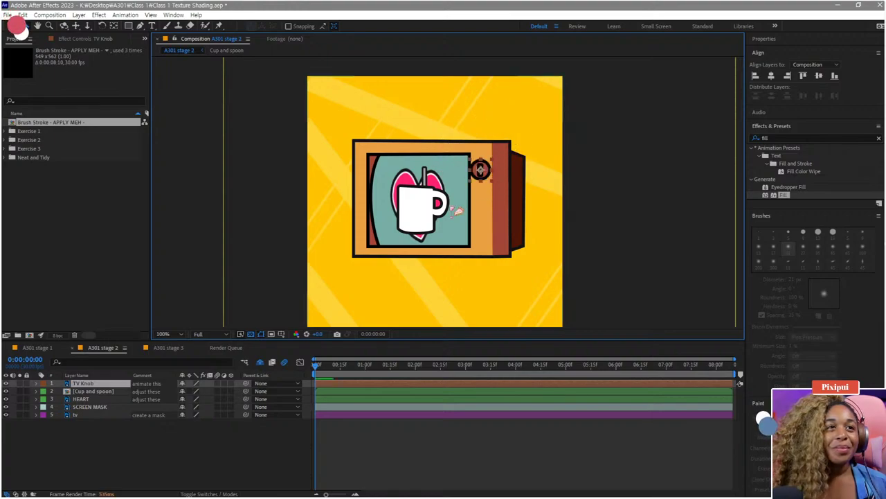
Step: Try moving the Cup and spoon layer and the HEART layer off the television screen, undoing each move
click(100, 392)
drag(415, 210, 346, 210)
key(ctrl+z)
click(91, 399)
click(419, 217)
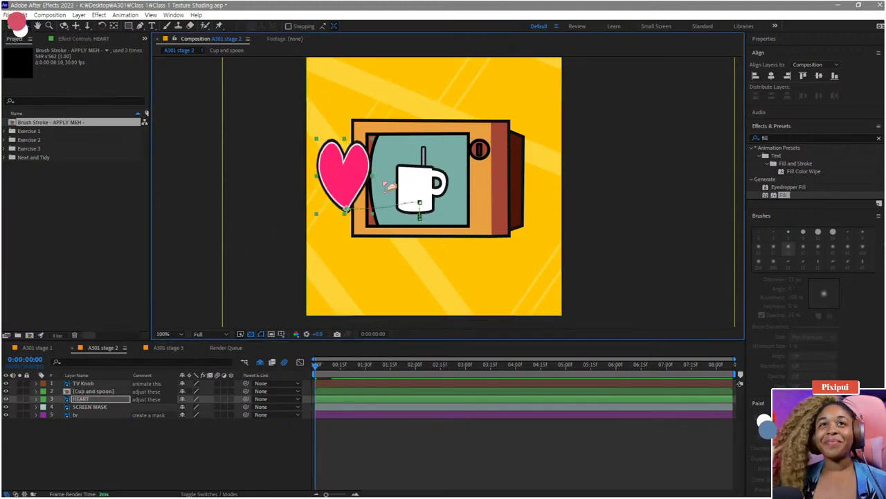
key(ctrl+z)
Step: Try moving the SCREEN MASK layer and the tv layer out of place, undoing each move
click(104, 407)
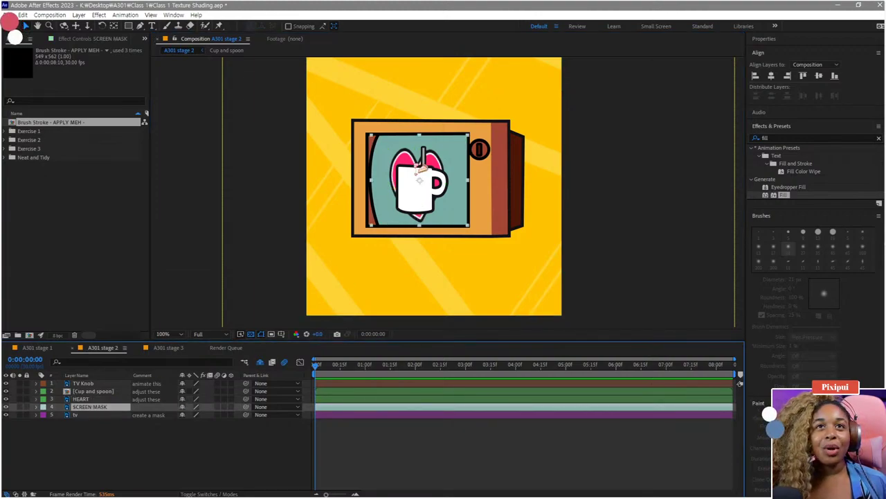
drag(419, 207, 302, 199)
key(ctrl+z)
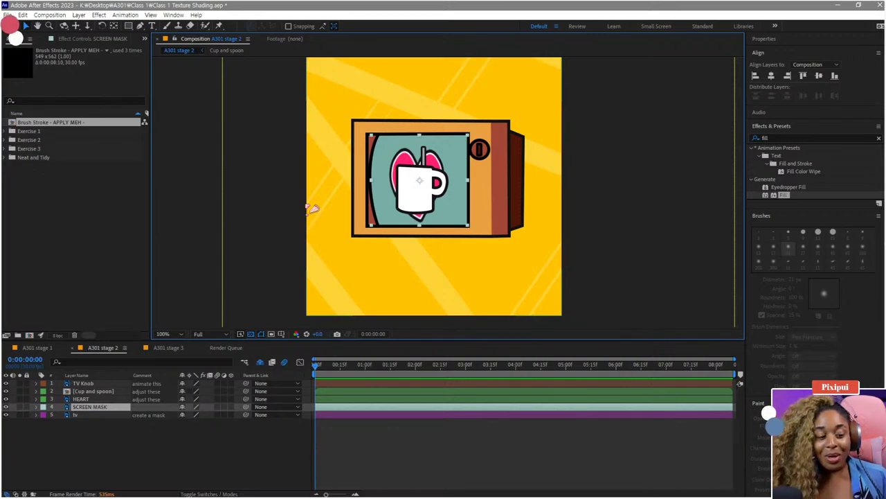
click(85, 414)
drag(500, 219, 538, 144)
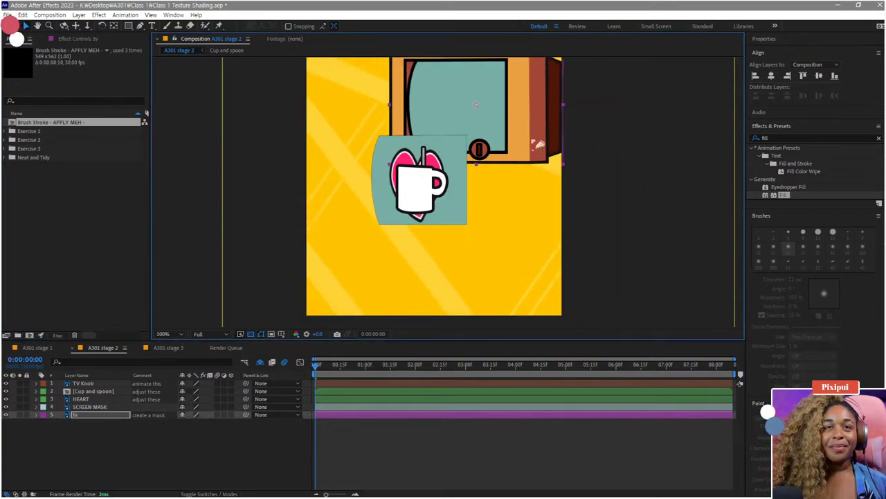
key(ctrl+z)
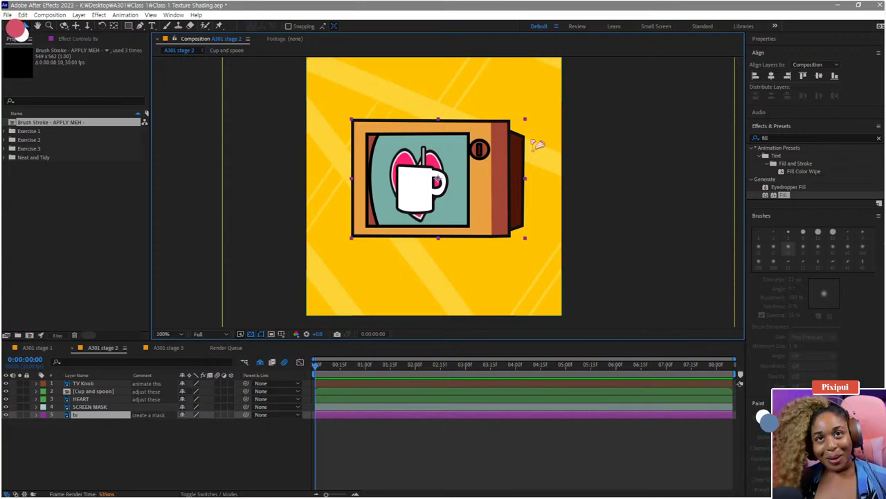
click(82, 223)
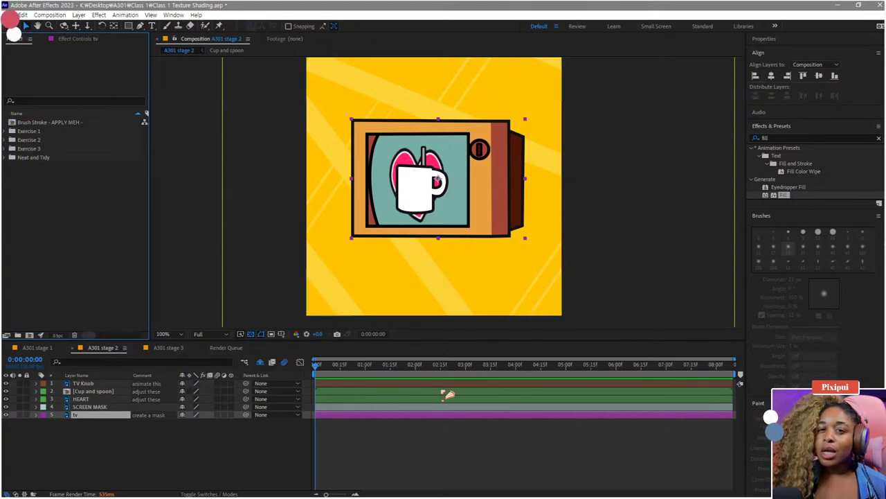
drag(500, 262, 451, 270)
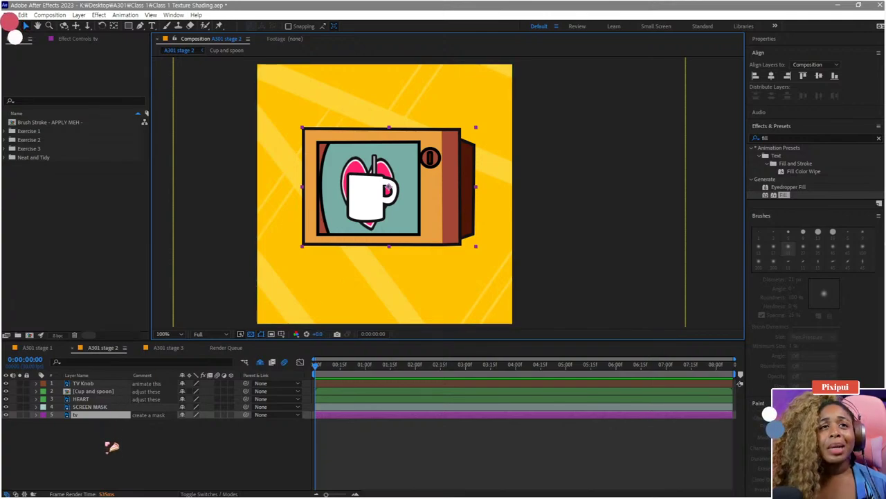
click(111, 444)
drag(362, 179, 376, 181)
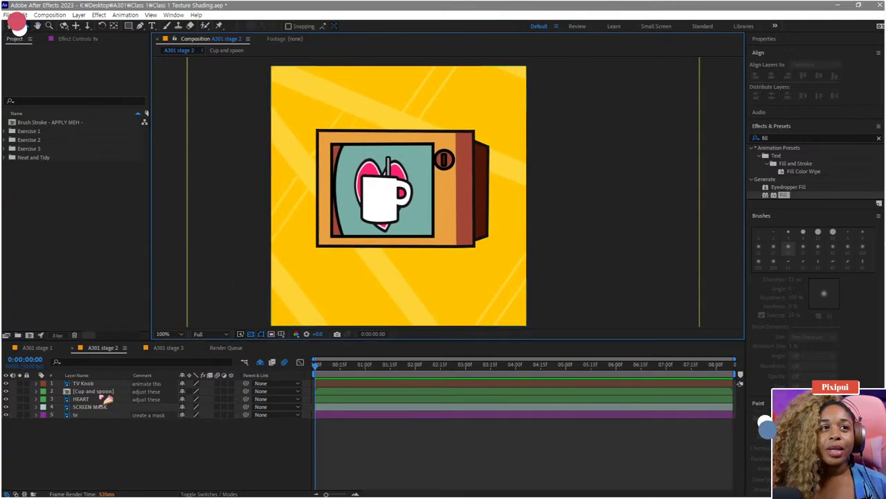
click(91, 415)
click(133, 448)
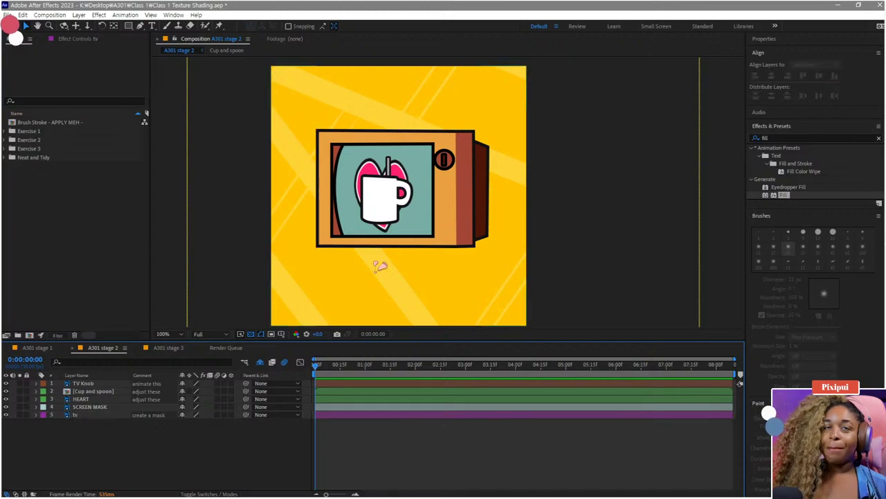
drag(405, 236, 386, 231)
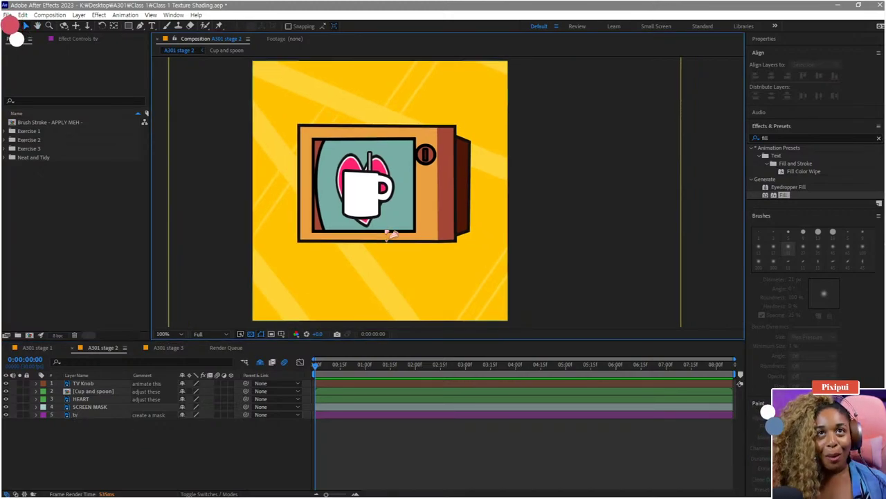
Step: Try drawing a rectangle over the television's red side strip, first as a shape layer and again as a mask on tv, undoing both
scroll(391, 234, up, 2)
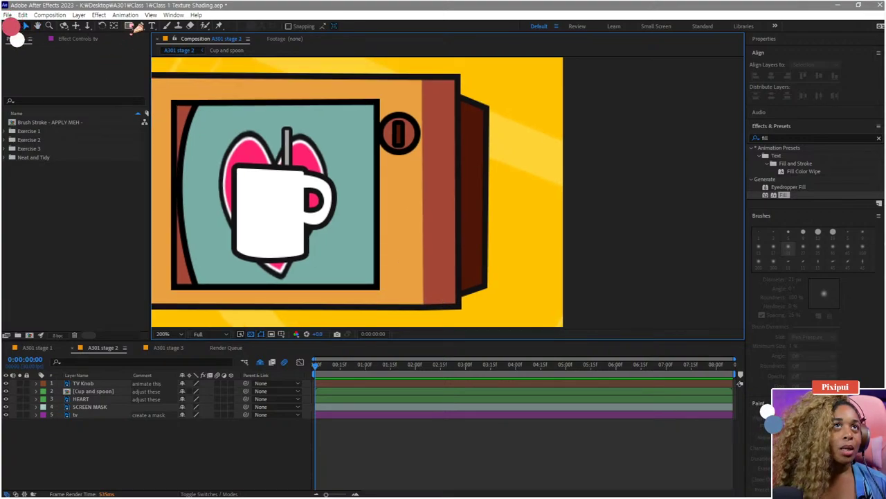
click(129, 27)
drag(423, 81, 462, 307)
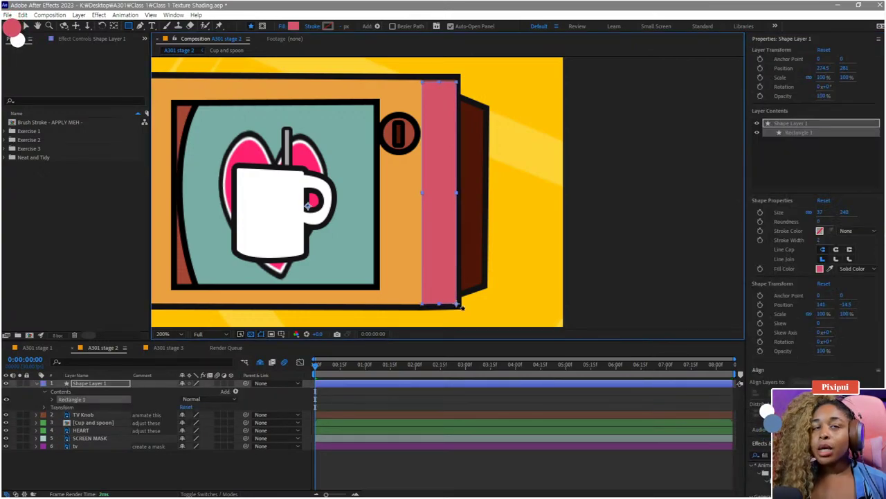
key(ctrl+z)
click(87, 414)
drag(421, 78, 462, 304)
key(ctrl+z)
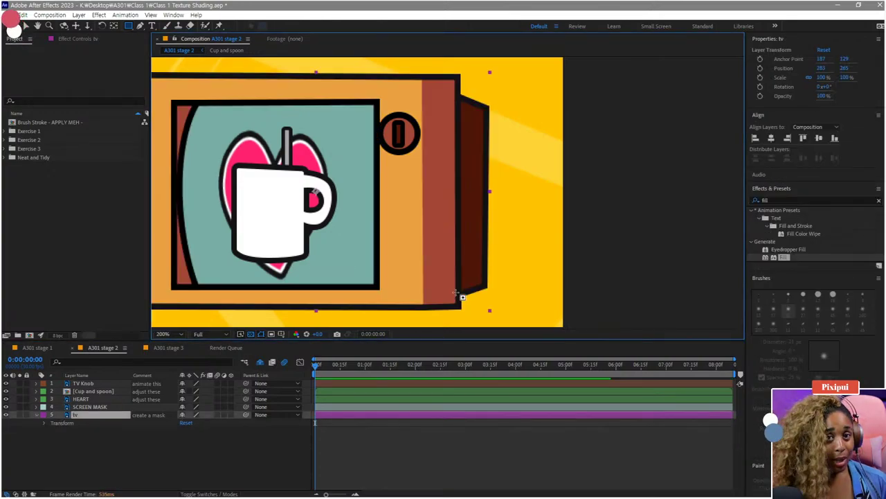
Step: With no layer selected, draw a rectangle about 37 by 243 px over the television's red side strip and rename its layer MASK 1
click(121, 426)
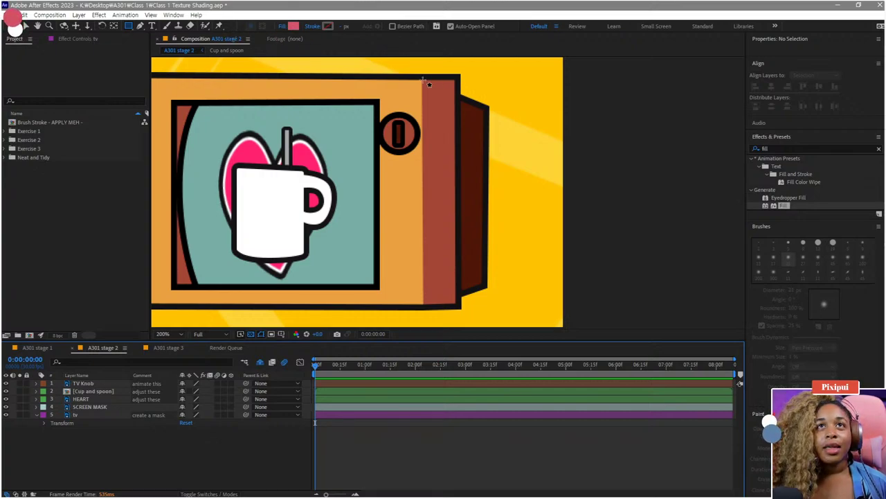
mouse_move(423, 78)
mouse_down()
mouse_move(452, 170)
mouse_move(457, 304)
mouse_up()
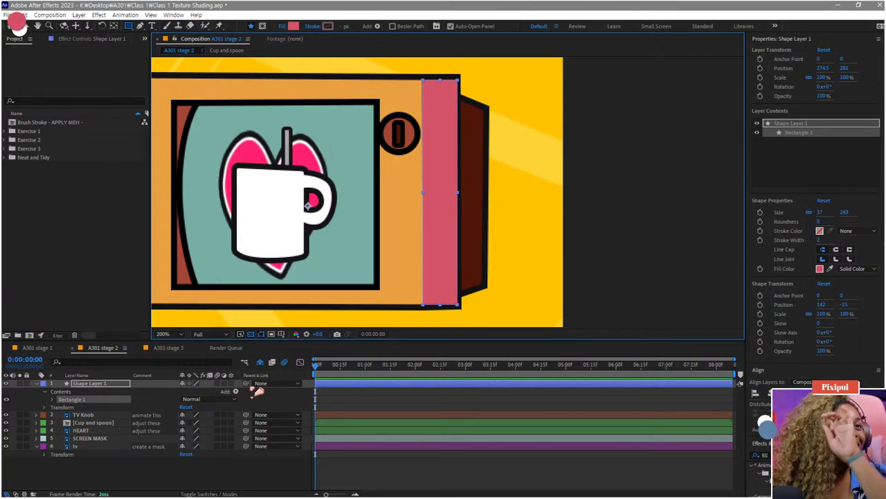
right_click(93, 384)
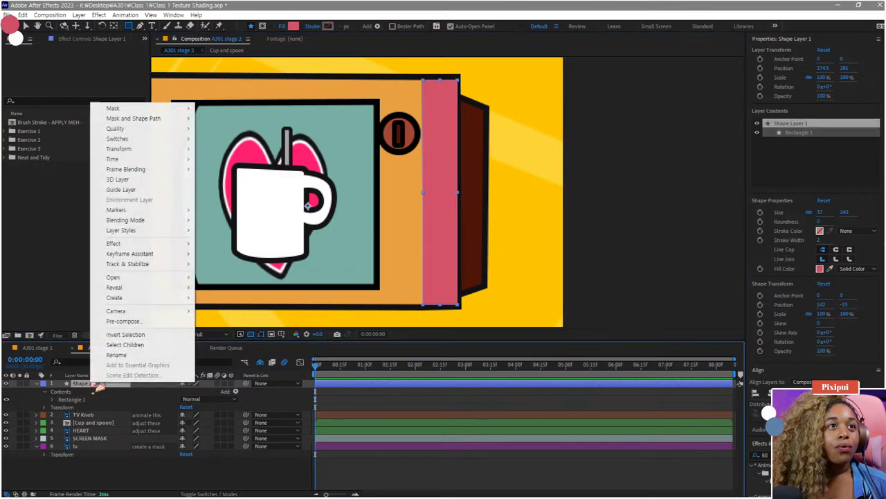
click(117, 355)
text(MAS)
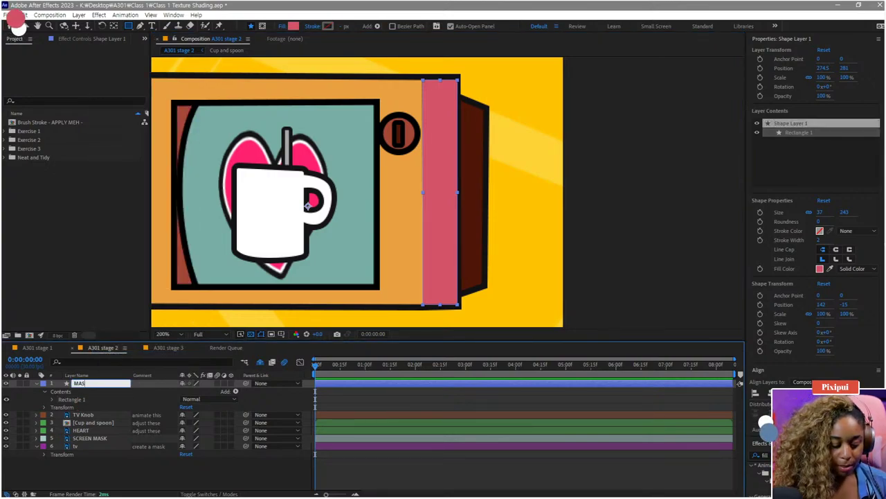
text(K 1)
key(Return)
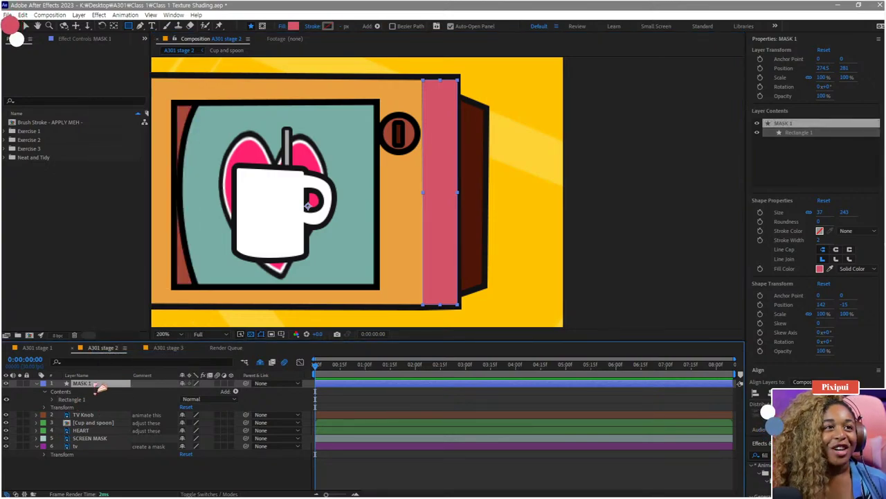
Step: Move the MASK 1 layer directly below HEART and hide it
drag(97, 384, 100, 441)
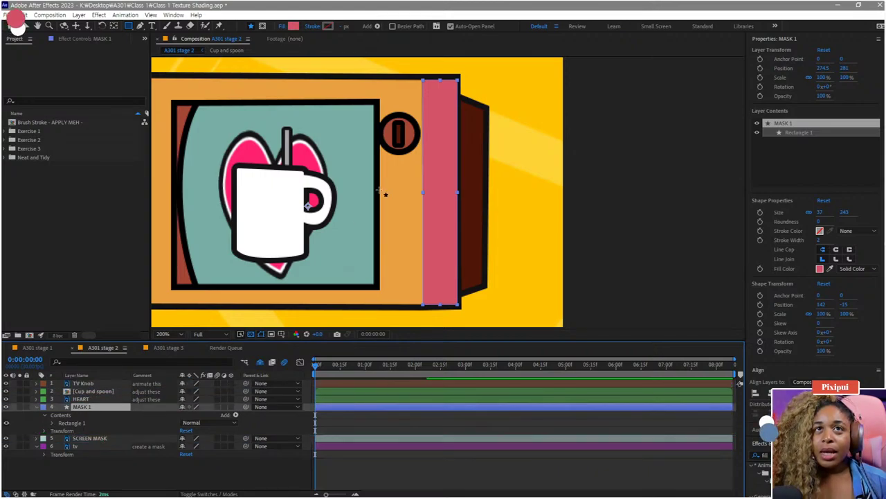
drag(476, 137, 464, 153)
key(q)
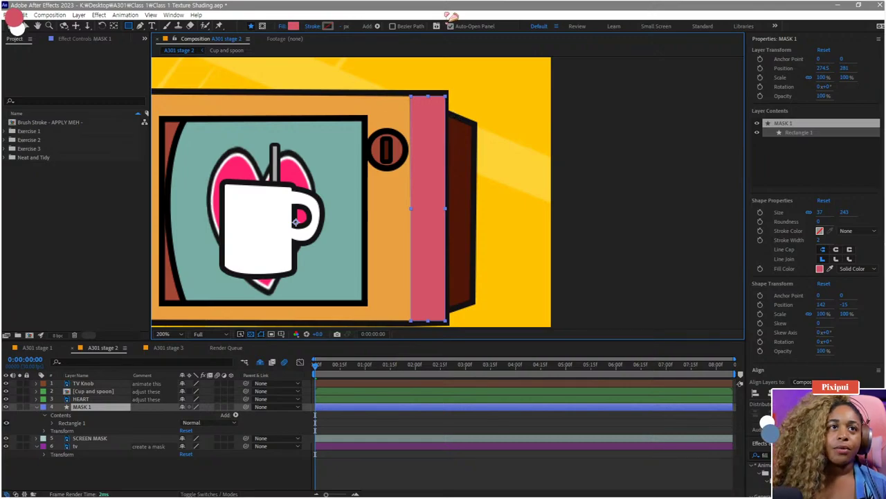
click(104, 479)
click(87, 407)
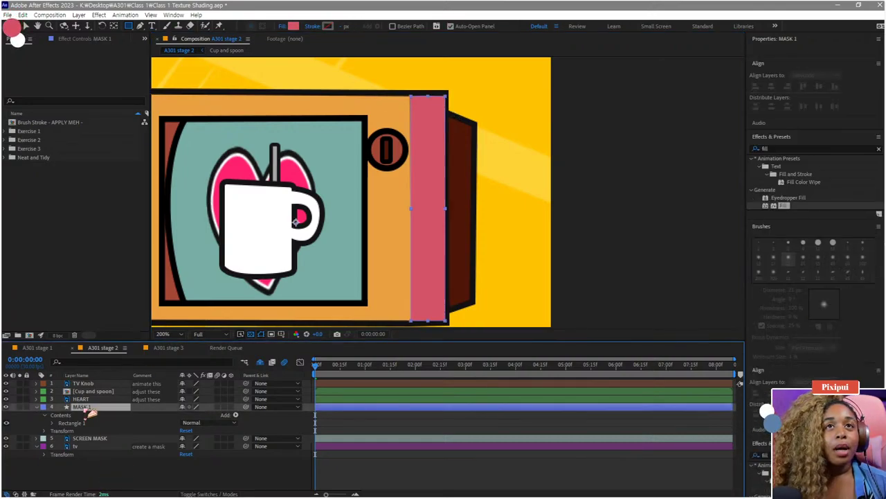
click(6, 407)
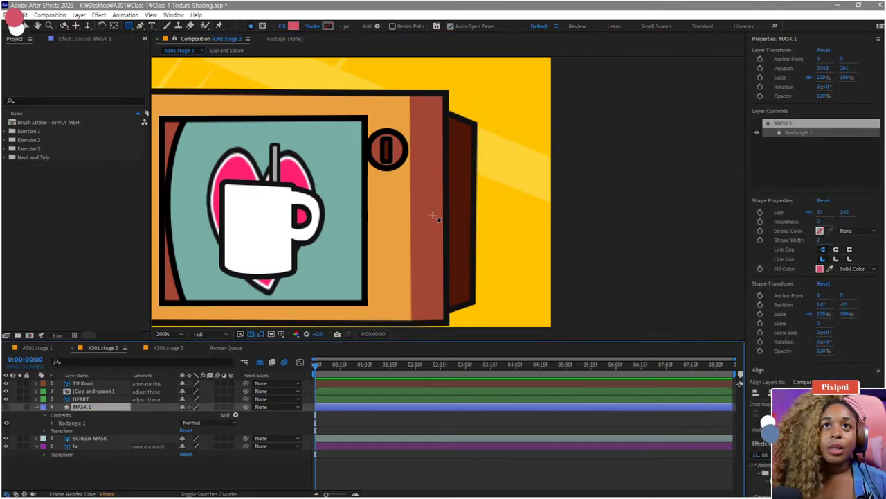
Step: Try outlining the television's dark back panel with the Pen tool inside the MASK 1 layer, and delete that shape
drag(437, 160, 363, 239)
scroll(414, 145, up, 1)
click(140, 25)
key(g)
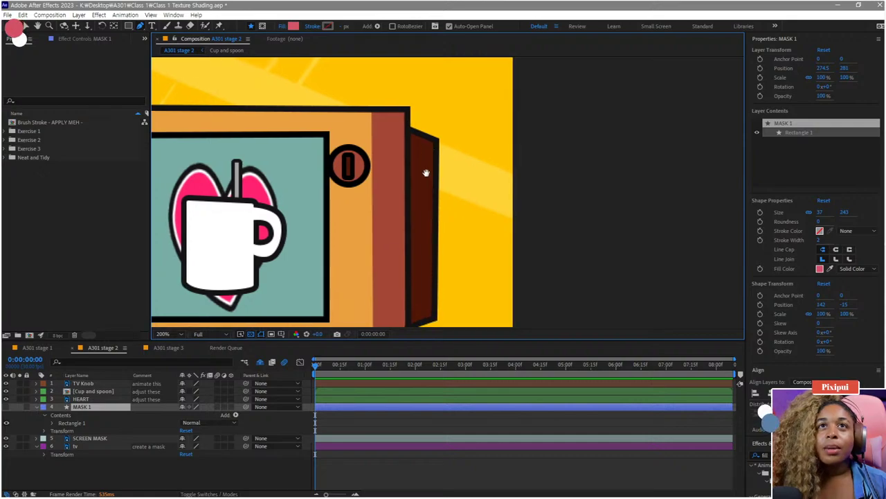
scroll(425, 174, down, 2)
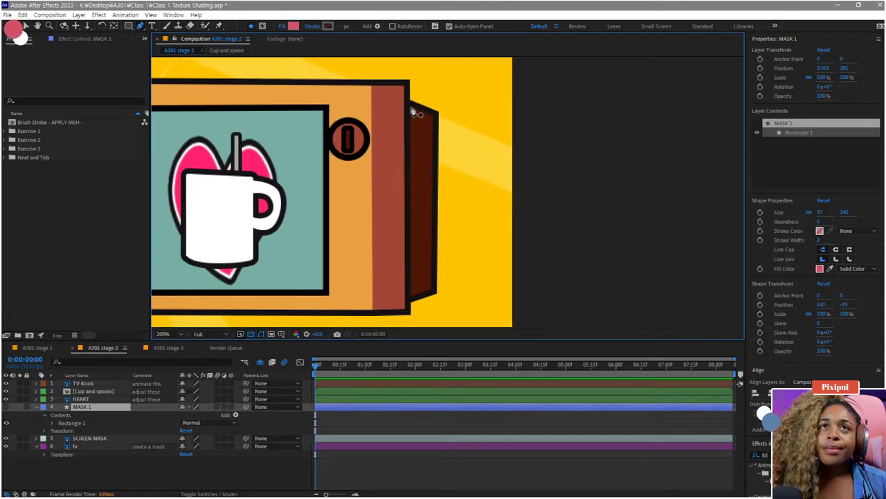
click(410, 106)
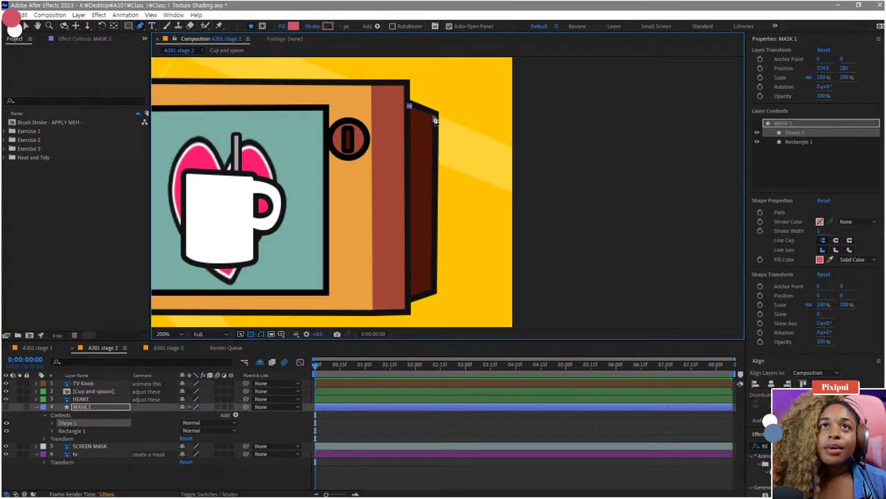
click(431, 289)
click(411, 296)
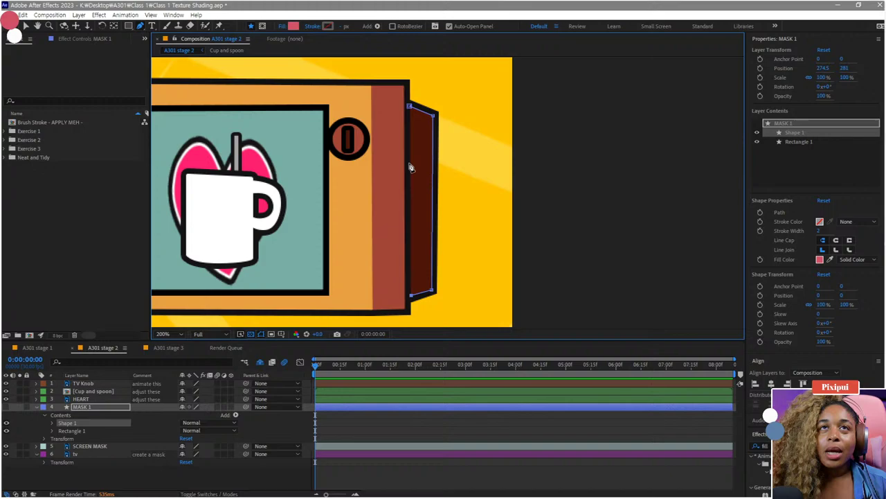
click(411, 107)
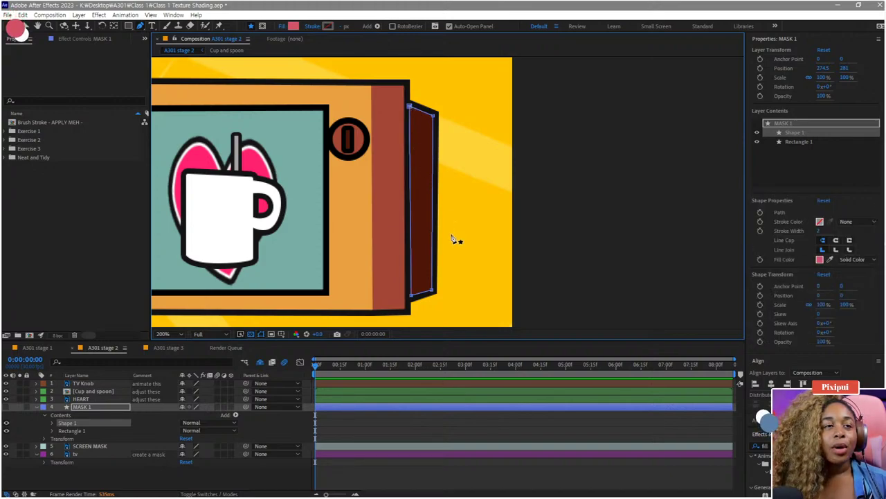
key(Delete)
Step: With no layer selected, outline the television's dark back panel as a closed four-point Pen shape on a new shape layer
click(119, 466)
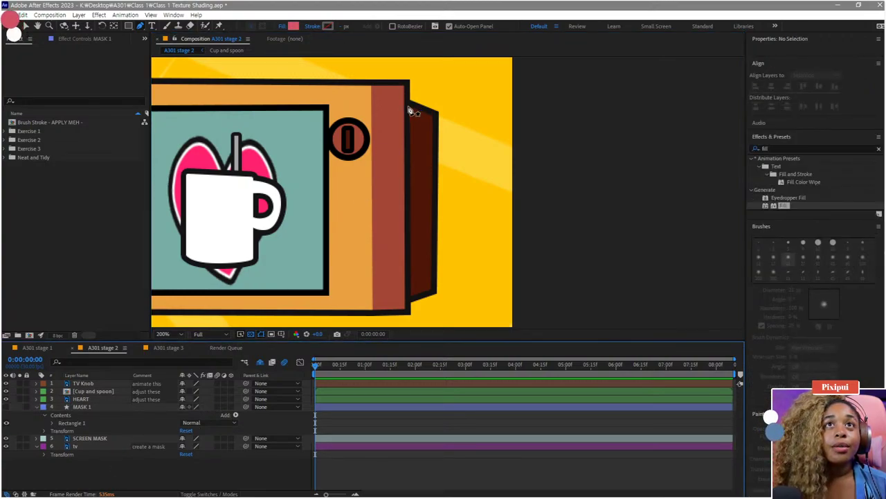
click(410, 107)
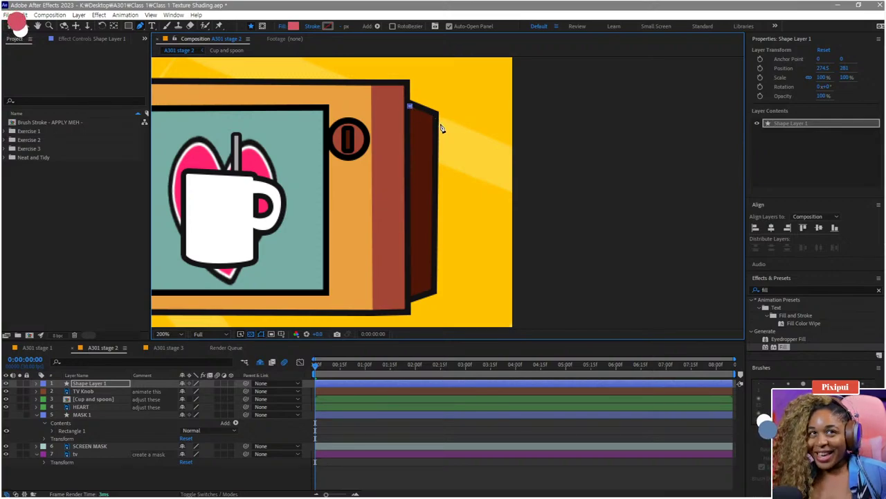
click(434, 116)
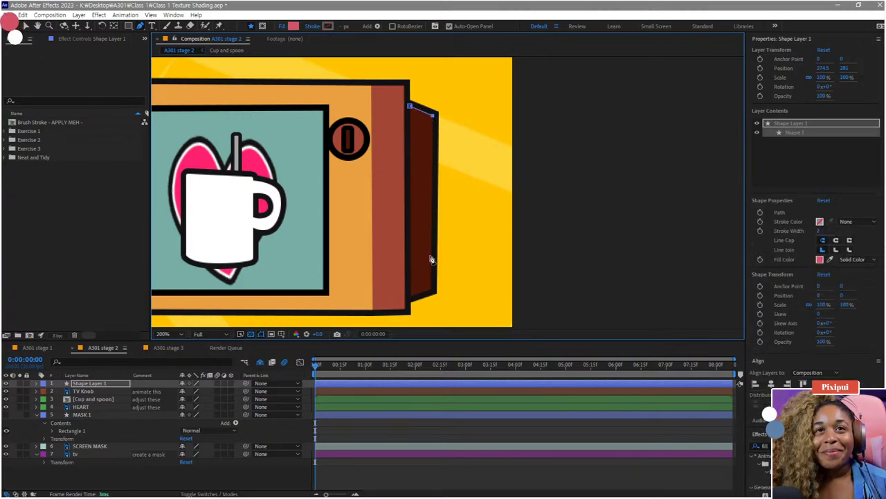
click(432, 291)
click(412, 298)
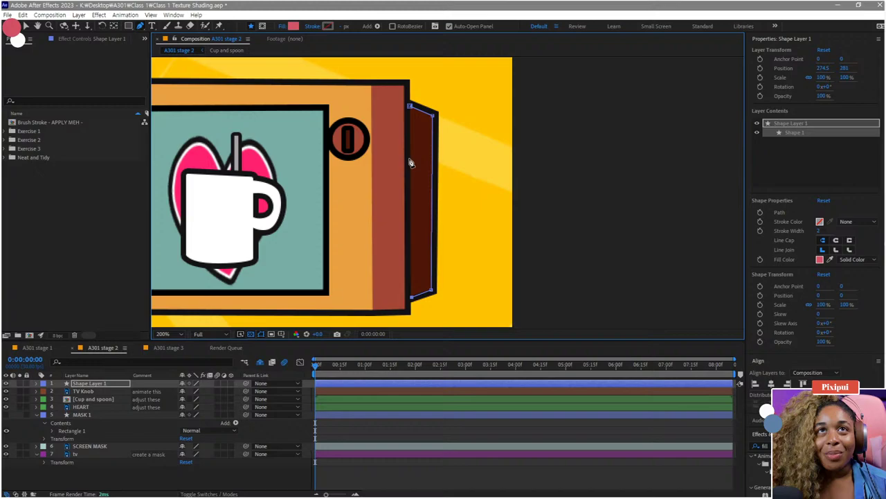
click(410, 108)
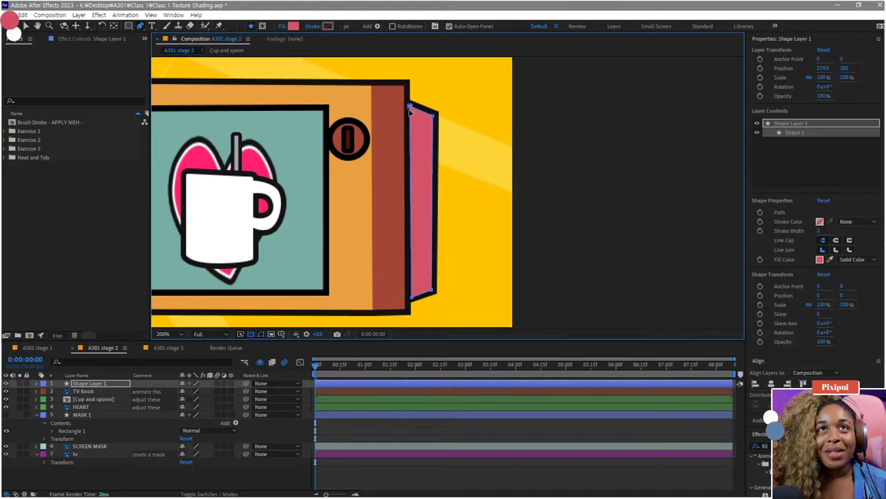
click(257, 482)
scroll(476, 228, down, 1)
scroll(435, 249, up, 2)
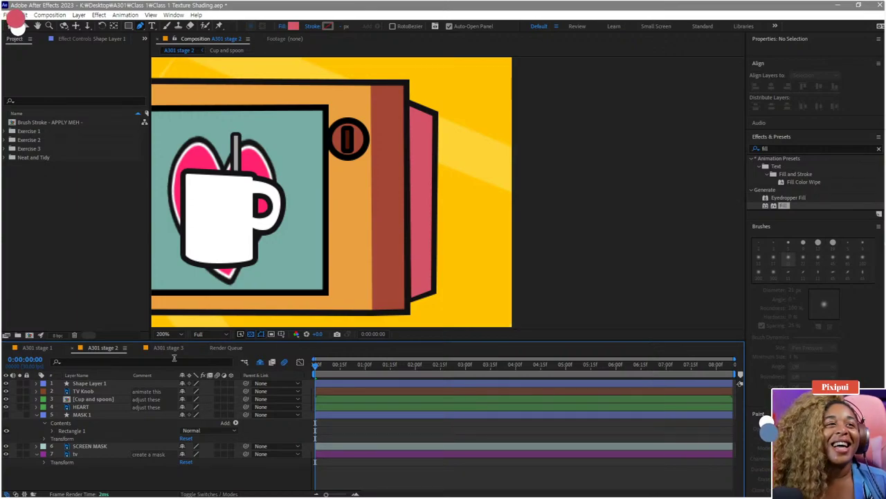
Step: Rename the back panel's shape layer as MASK 2
right_click(87, 383)
click(112, 355)
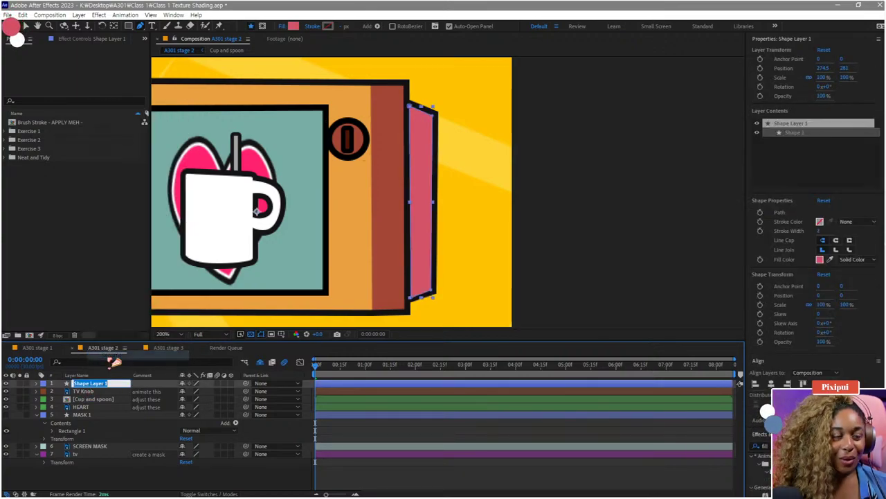
text(MASK 2)
key(Return)
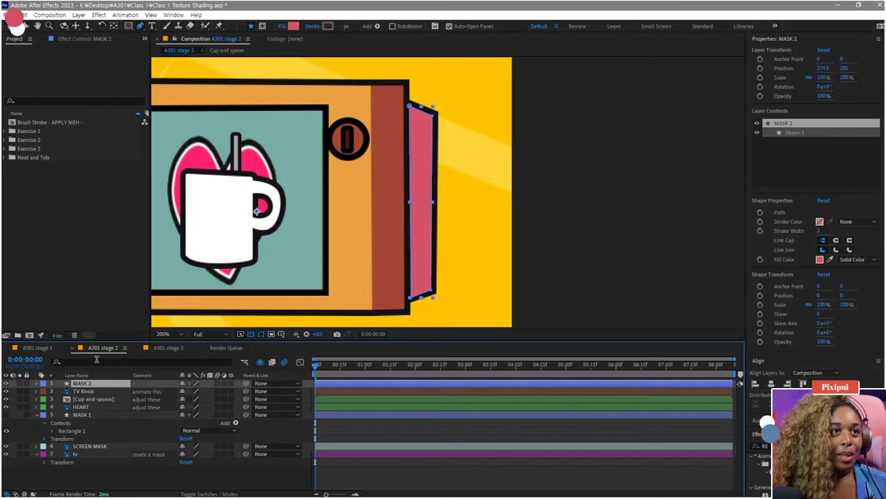
Step: Move the MASK 2 layer between MASK 1 and SCREEN MASK and hide it
drag(93, 382, 81, 438)
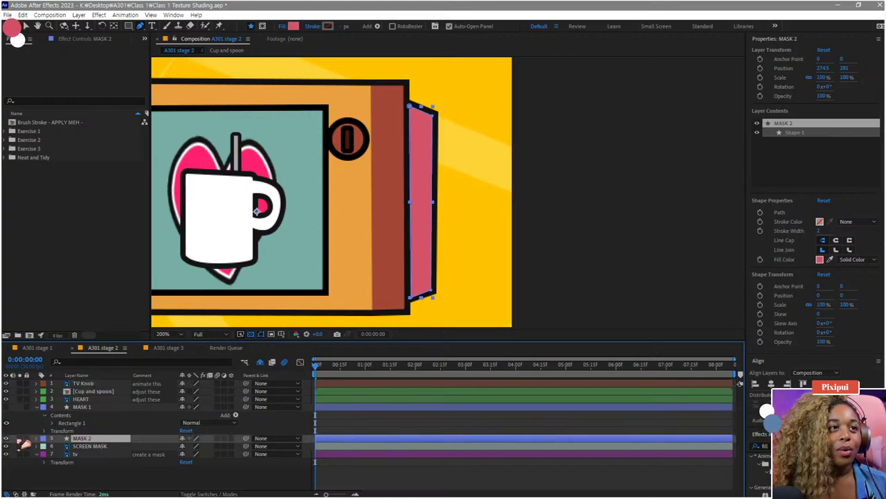
scroll(367, 268, down, 3)
key(v)
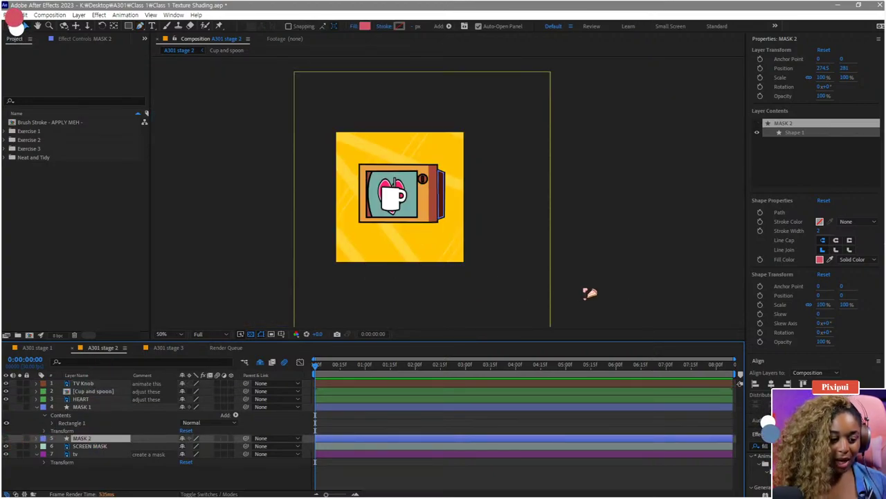
click(662, 245)
Step: Add the Brush Stroke - APPLY MEH - composition at the top of the layer stack and rotate it to about -60°
scroll(554, 252, up, 1)
drag(448, 231, 453, 232)
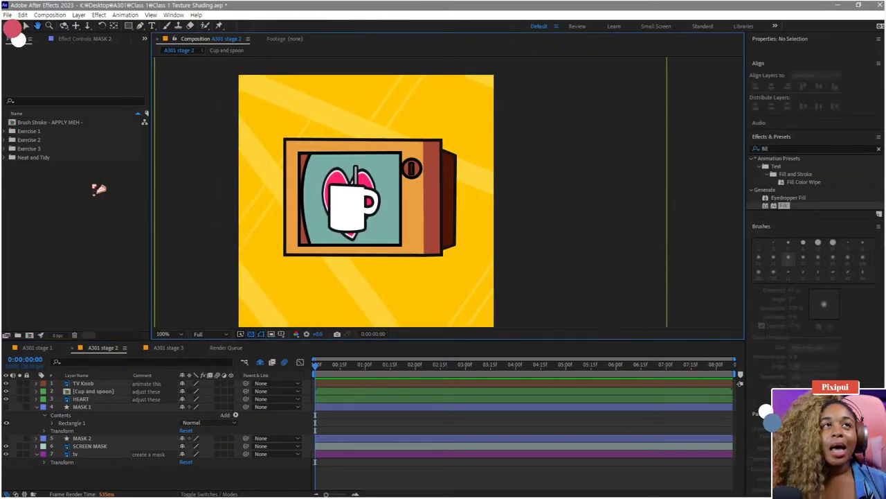
click(54, 124)
mouse_move(56, 129)
mouse_down()
mouse_move(79, 287)
mouse_move(115, 374)
mouse_move(99, 383)
mouse_up()
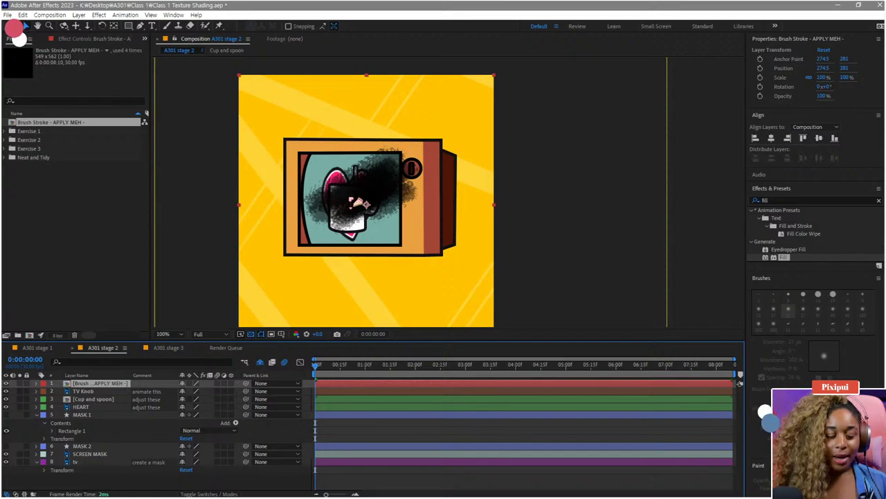
key(r)
drag(193, 391, 152, 391)
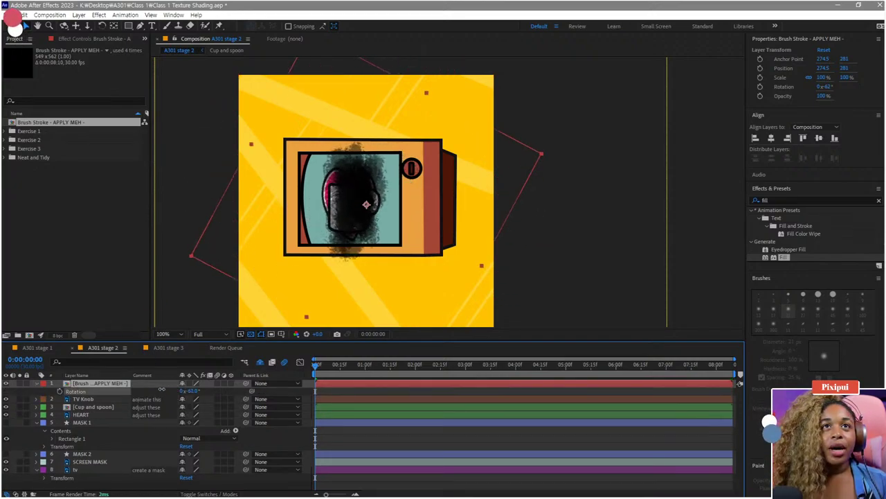
Step: Move the brush stroke over the television's side faces at about X 505, Y 270 and scale it to 107%
drag(352, 230, 456, 228)
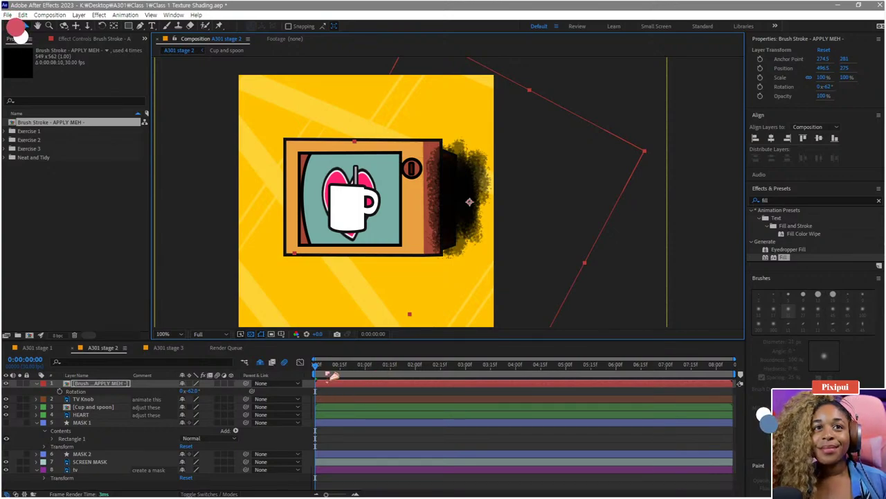
mouse_move(318, 368)
mouse_down()
mouse_move(341, 375)
mouse_move(316, 389)
mouse_up()
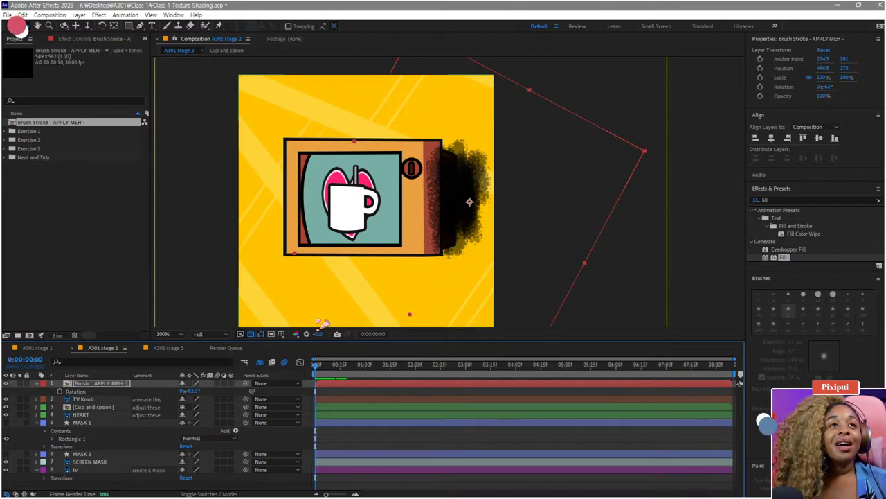
key(s)
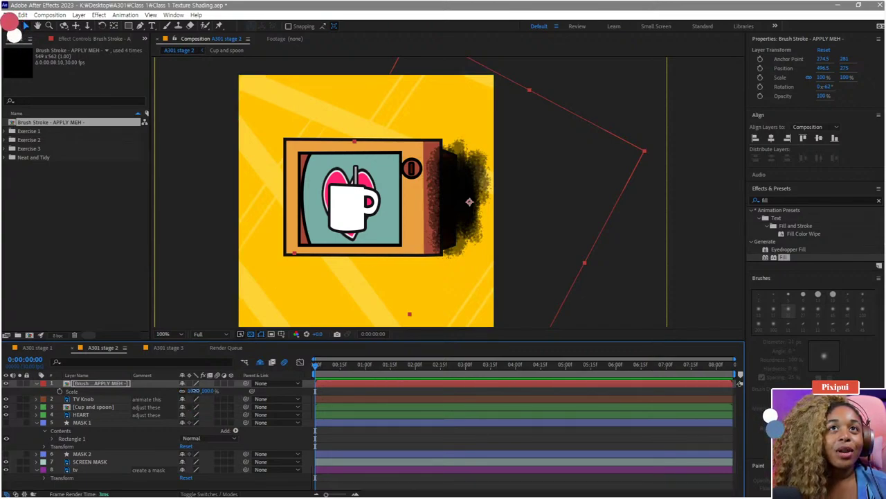
drag(195, 390, 196, 391)
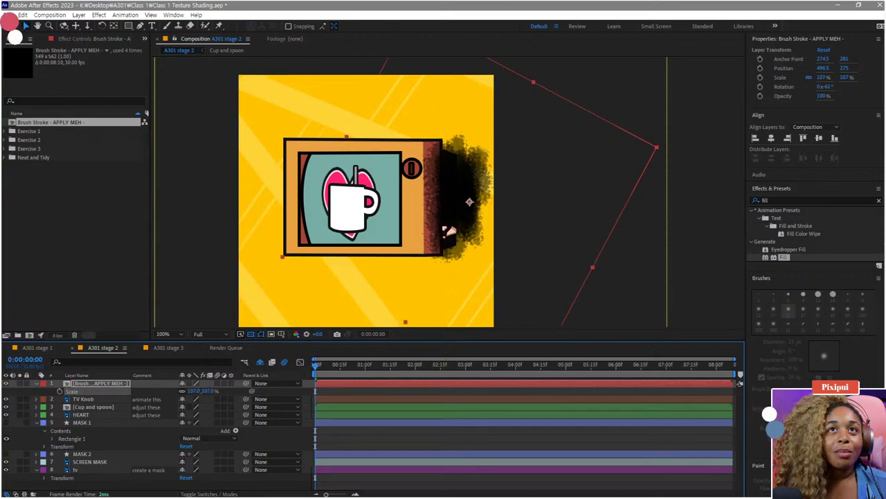
drag(446, 228, 451, 225)
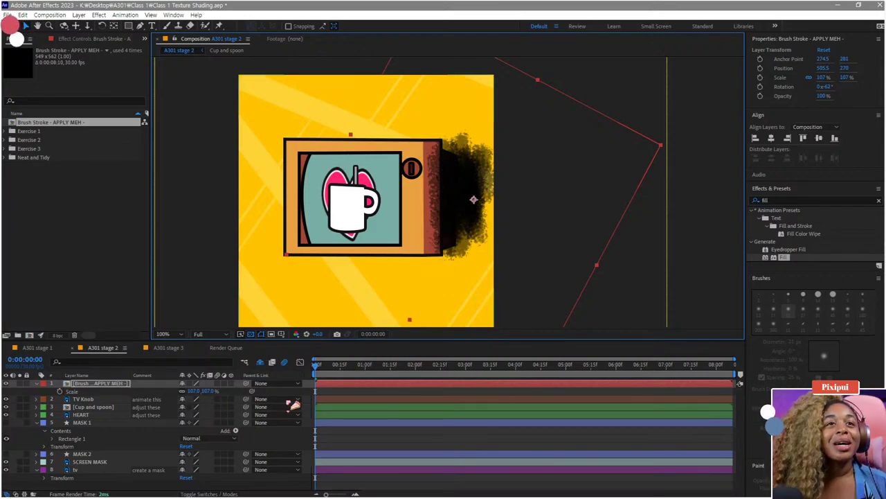
Step: Place the Brush Stroke layer directly above MASK 1 and set MASK 1 as its track matte
drag(97, 385, 93, 419)
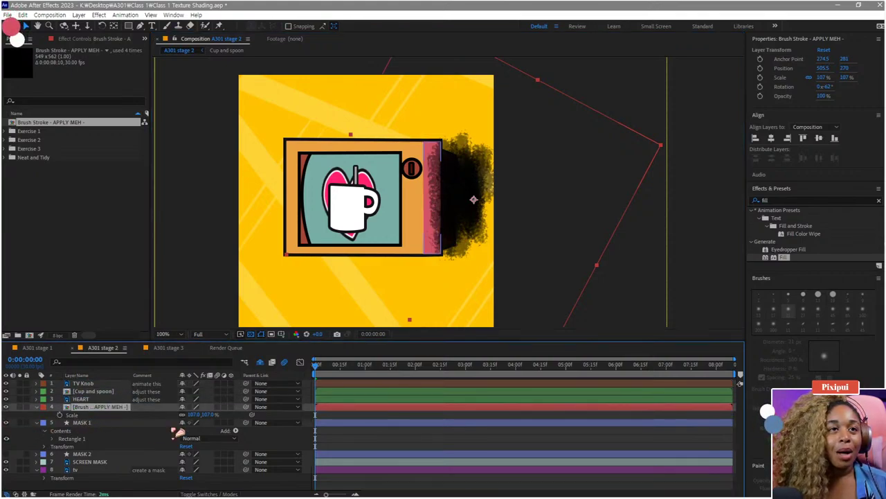
click(211, 493)
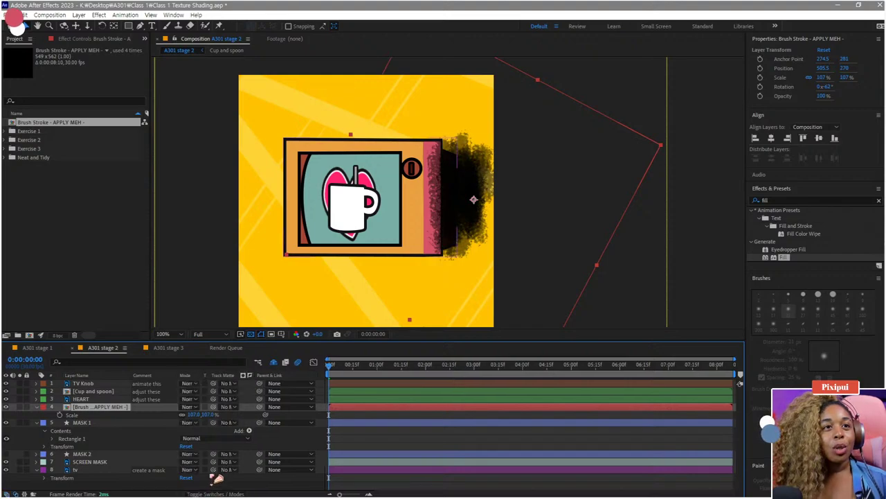
drag(215, 410, 106, 423)
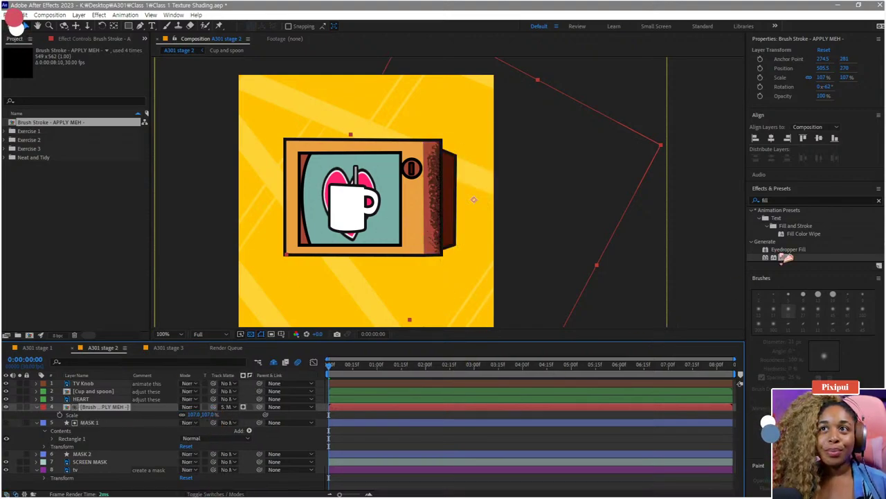
Step: Apply the Fill effect to the brush stroke and sample its colour from the television's dark brown back panel
drag(788, 259, 119, 407)
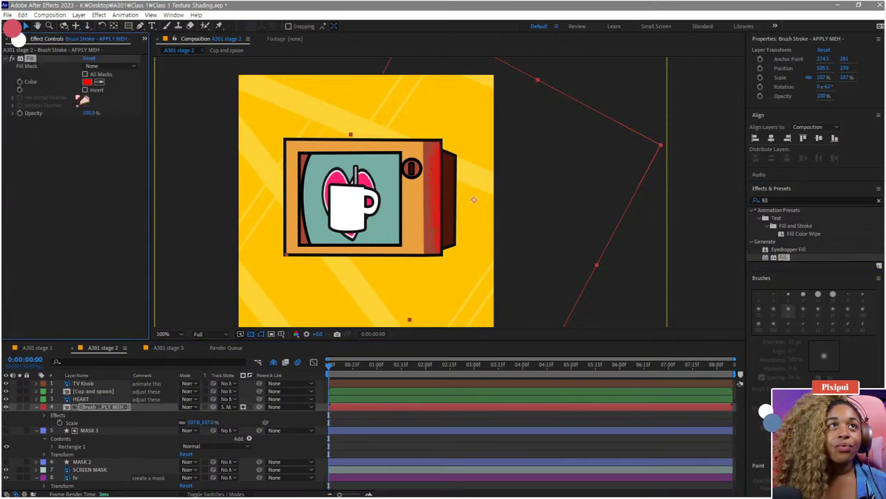
click(99, 82)
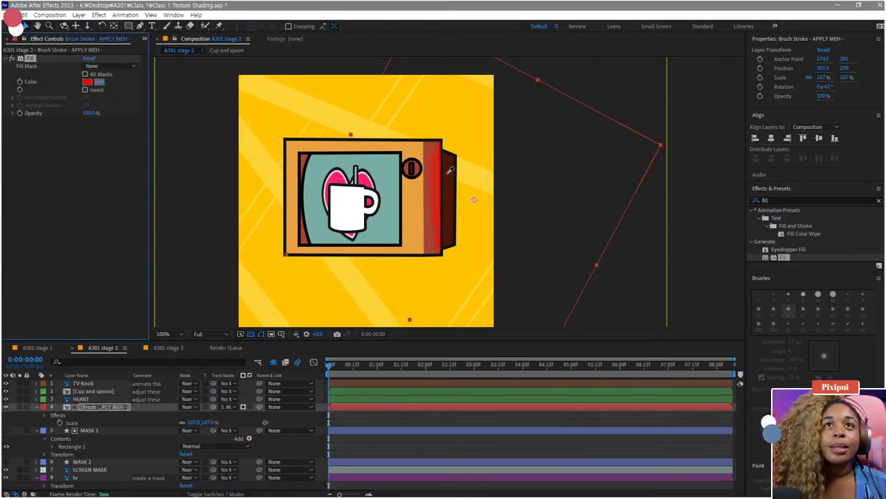
click(448, 178)
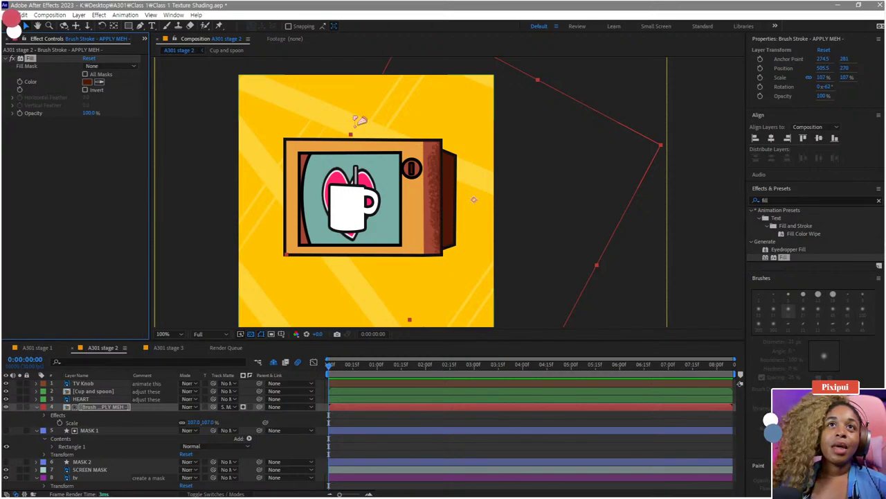
Step: Nudge the brush stroke slightly outward and down, and collapse the expanded Brush Stroke and MASK 1 layer properties
click(463, 220)
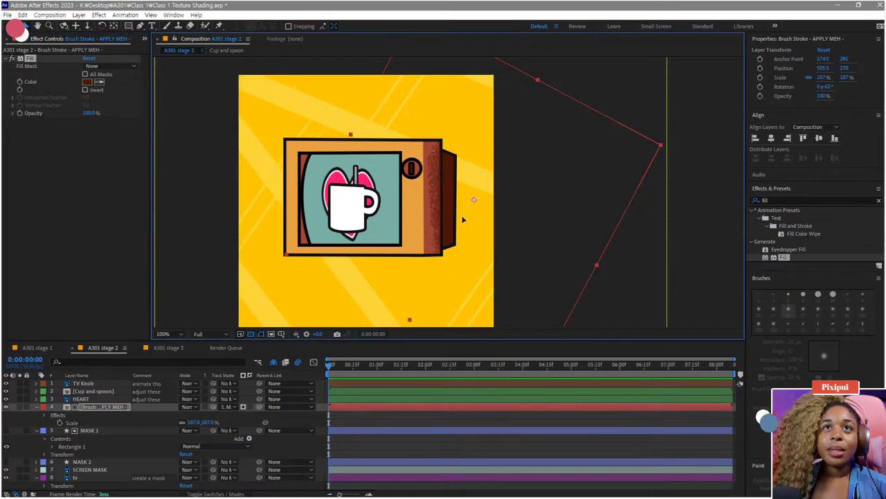
drag(463, 219, 465, 230)
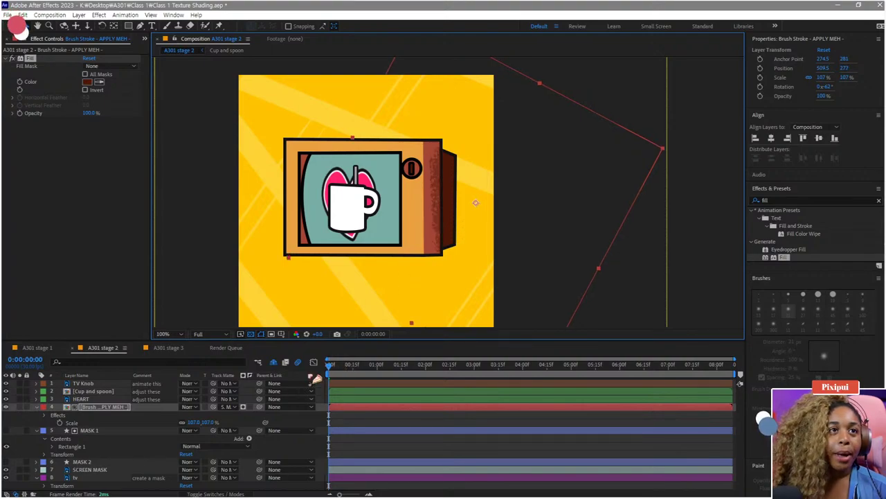
click(37, 407)
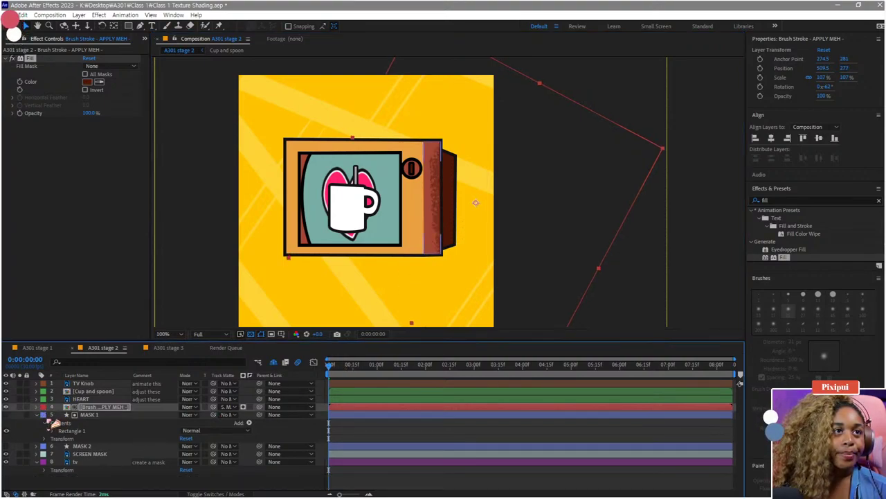
click(39, 415)
click(232, 485)
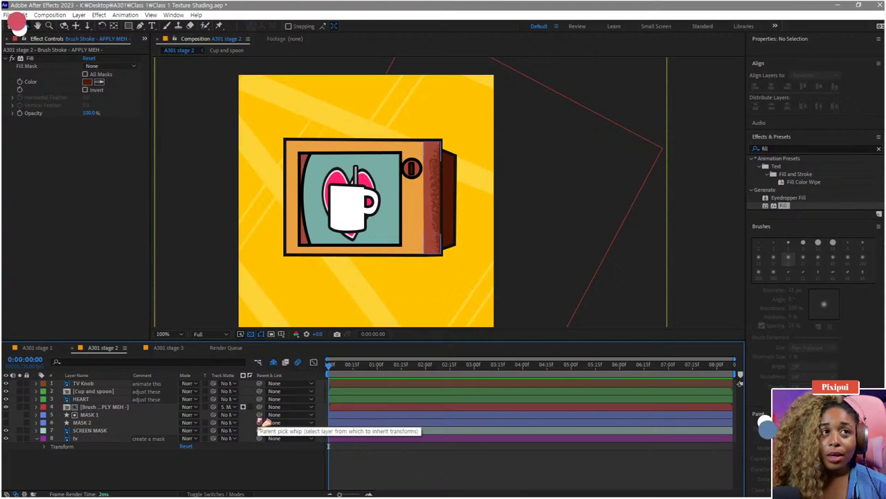
mouse_move(263, 418)
mouse_down()
mouse_move(238, 418)
mouse_move(259, 409)
mouse_up()
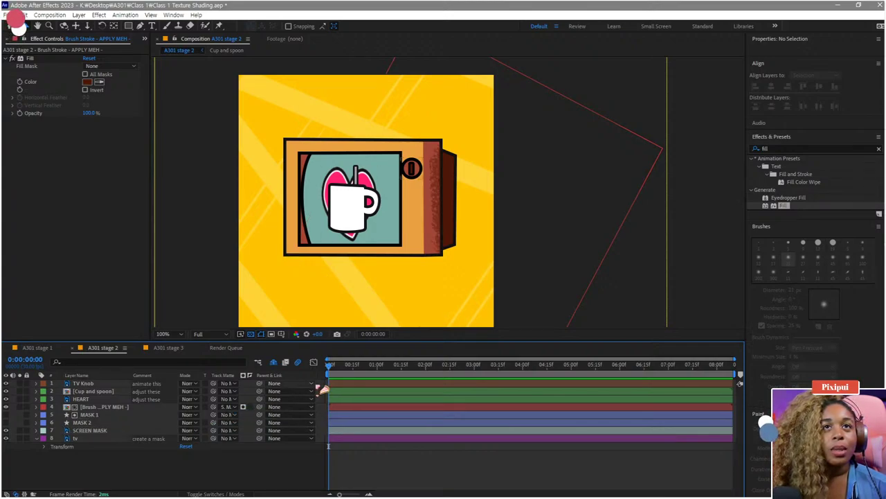
Step: Reposition the brush stroke on the television's side face and play back the animation to check the shading
key(space)
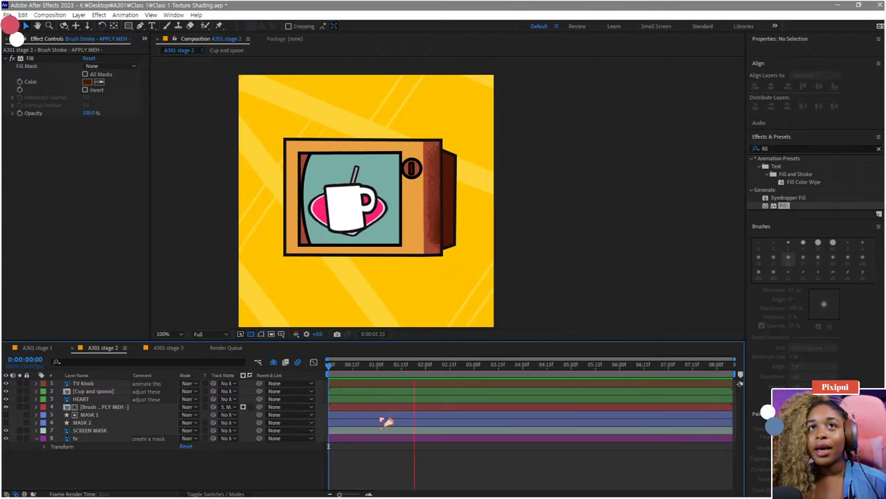
key(space)
click(85, 408)
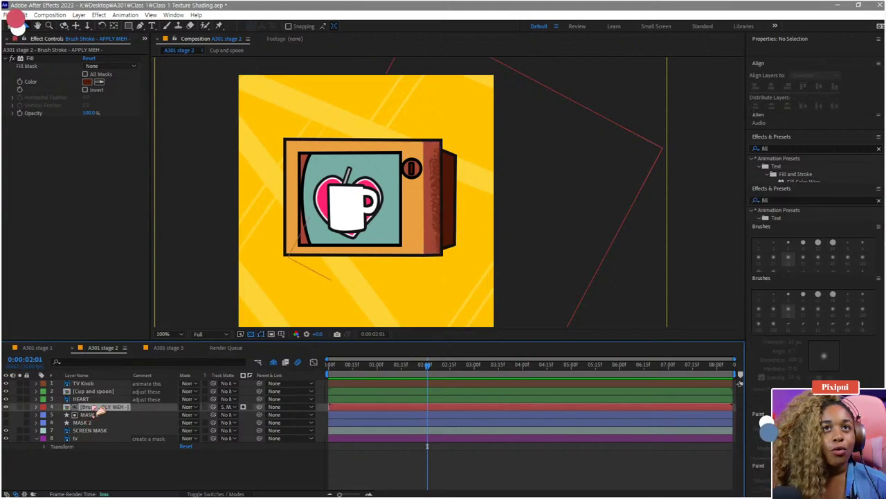
key(space)
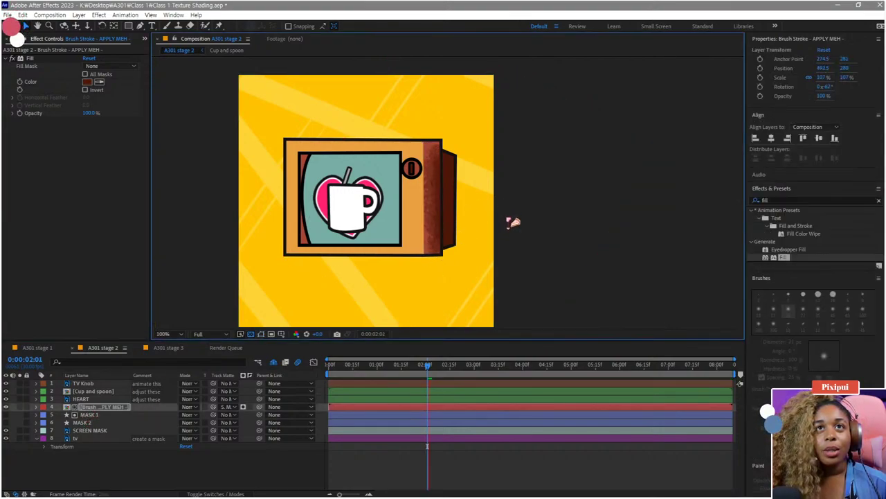
key(comma)
key(comma)
key(comma)
key(comma)
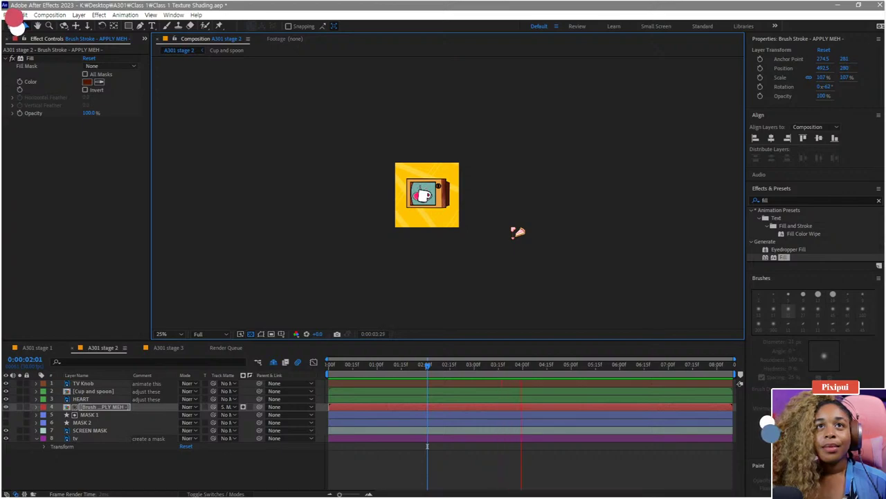
key(space)
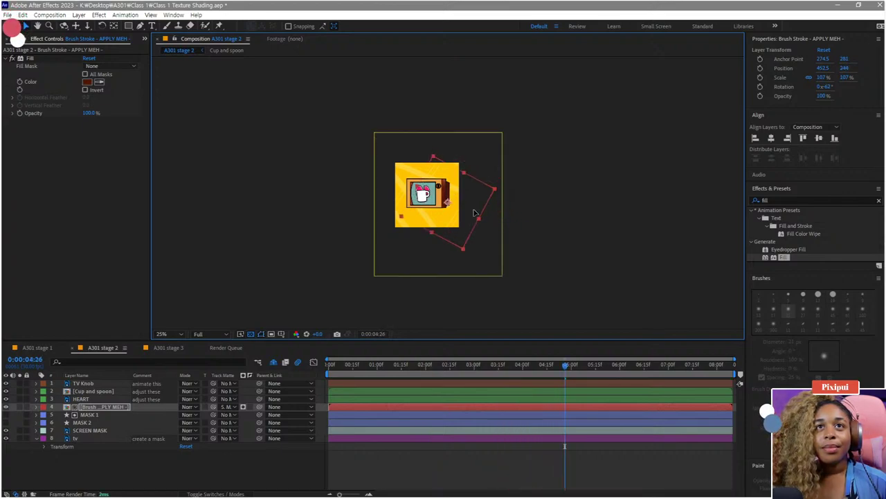
Step: Scale the brush stroke to 133% at about X 512, Y 308 and preview the side face shading
key(period)
key(s)
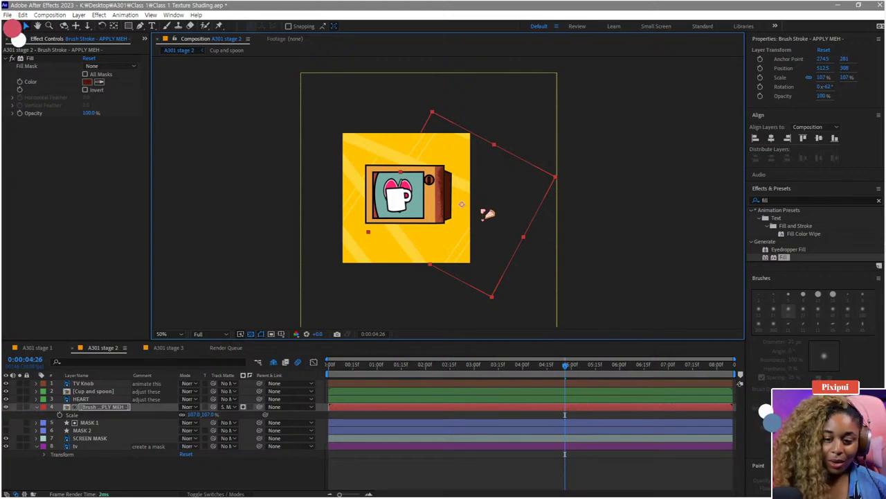
drag(192, 414, 208, 414)
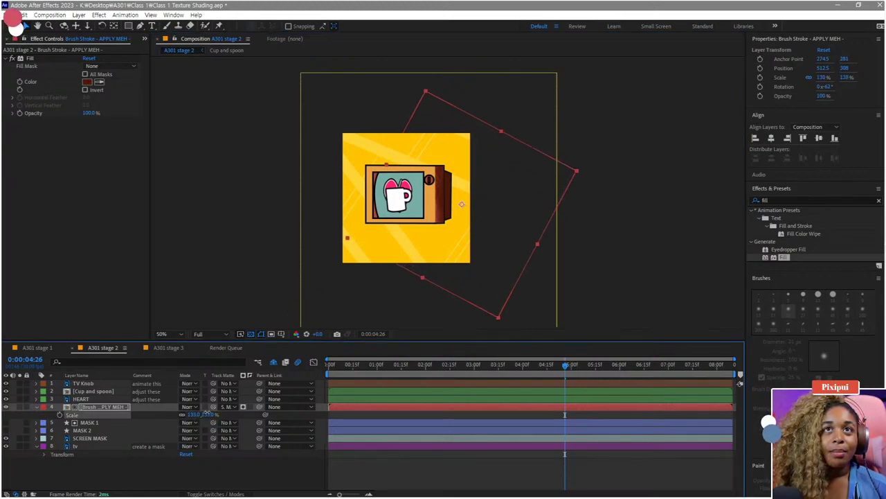
key(space)
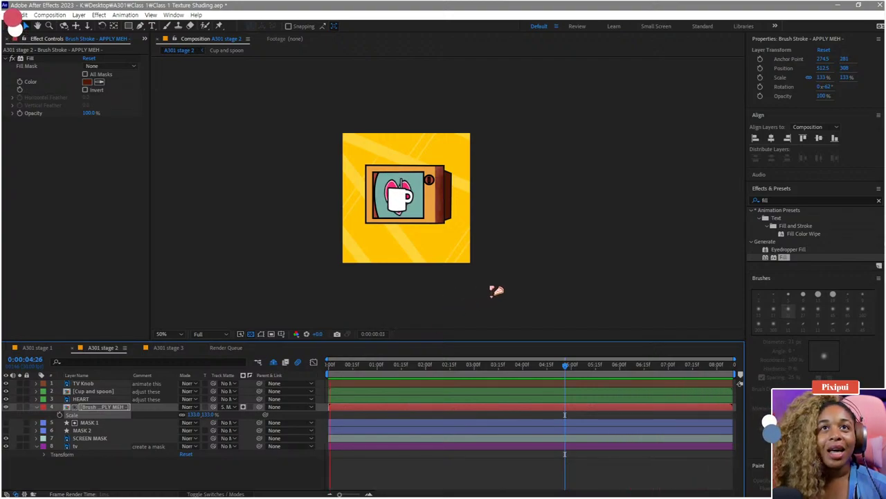
key(space)
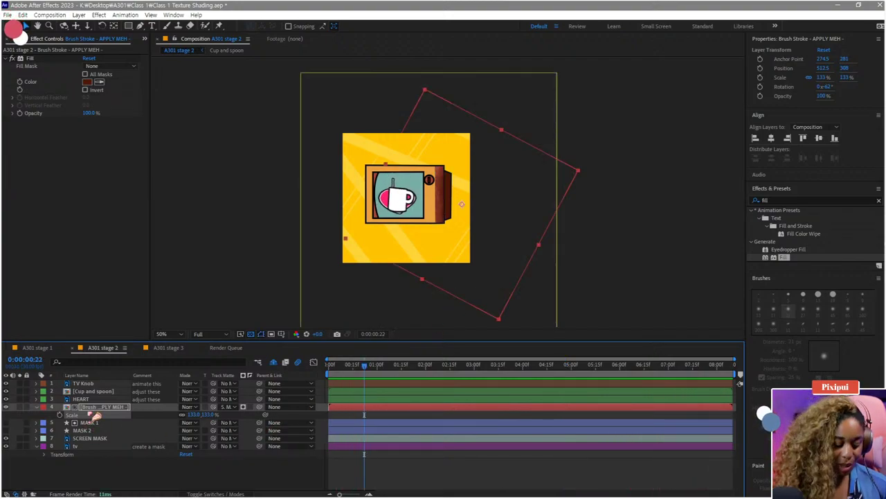
Step: Duplicate the Brush Stroke layer, place the copy between MASK 1 and MASK 2, and move it outward to about X 567, Y 320
key(ctrl+d)
drag(90, 408, 90, 429)
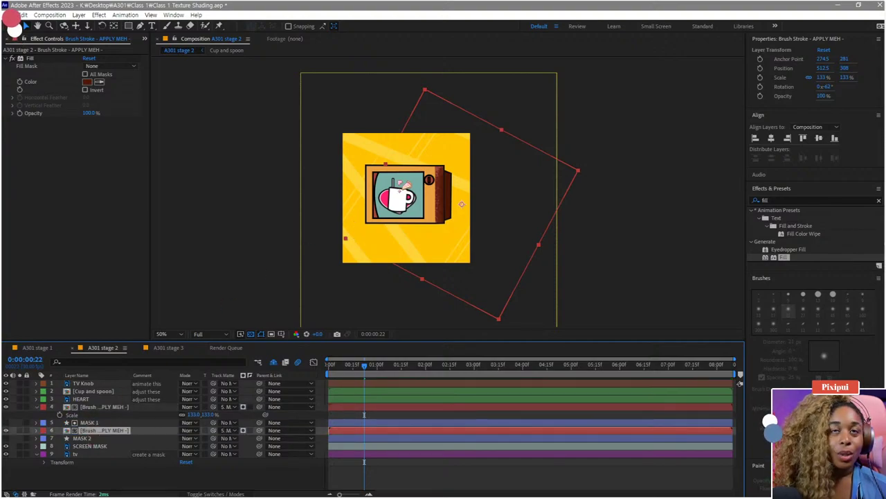
scroll(399, 183, up, 1)
drag(430, 226, 457, 226)
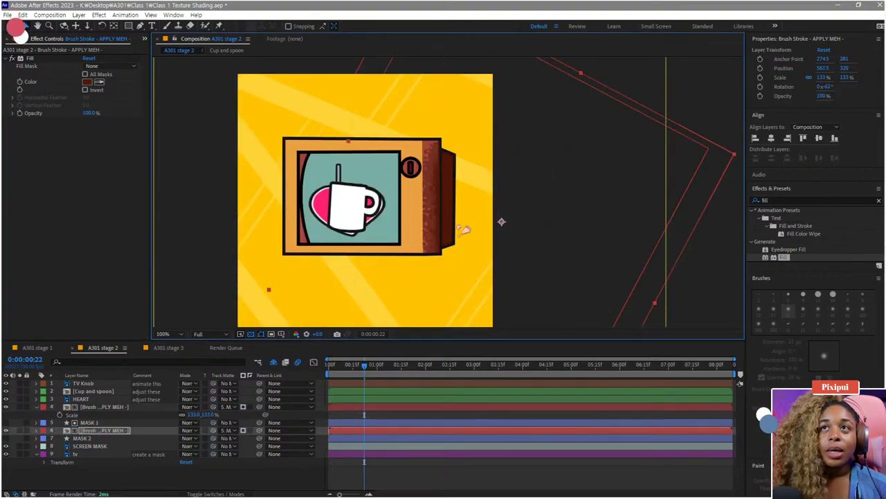
Step: Set the copied stroke's Fill to a darker brown and use MASK 2 as its track matte
click(86, 82)
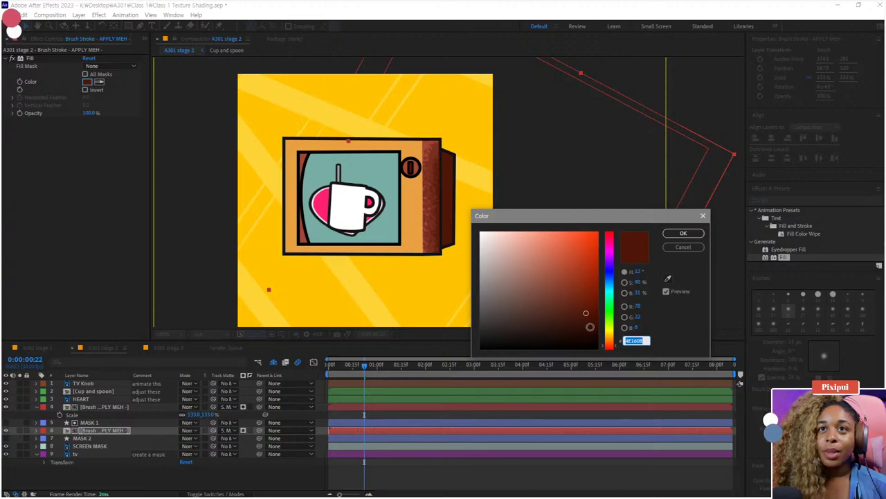
click(676, 233)
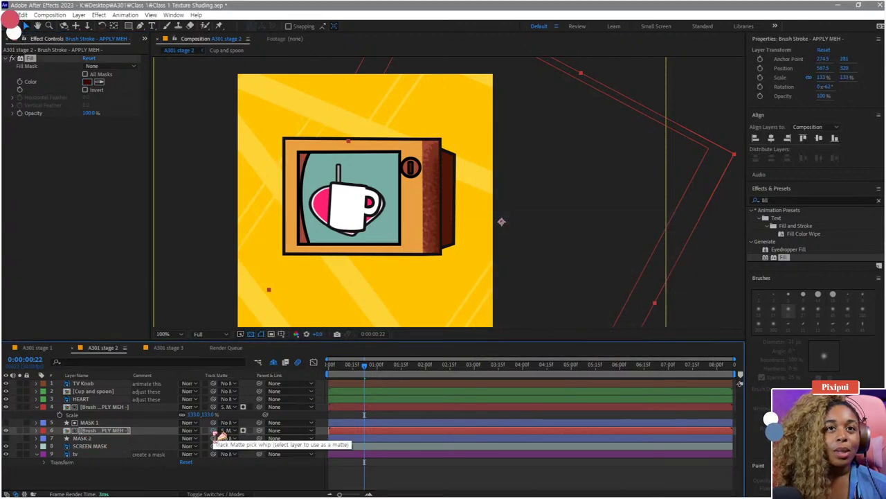
drag(217, 434, 148, 439)
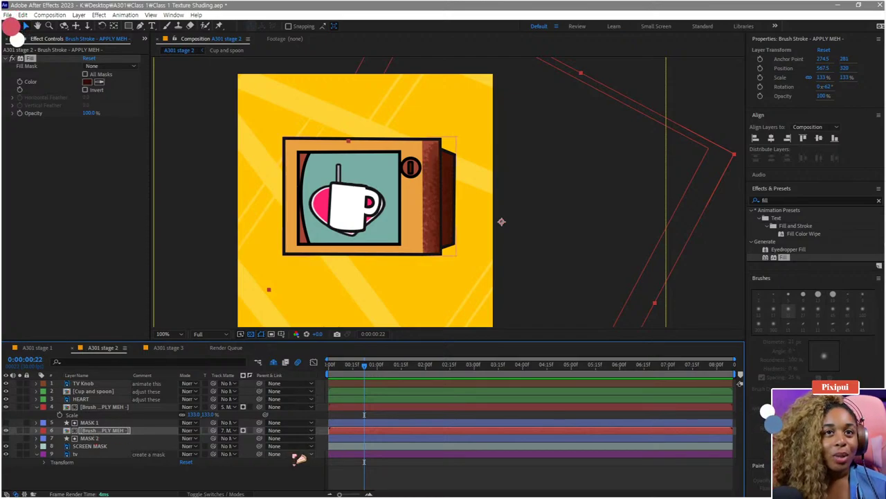
Step: Play the animation from the first frame and reposition the back panel's brush stroke to about X 554, Y 324
drag(364, 365, 312, 379)
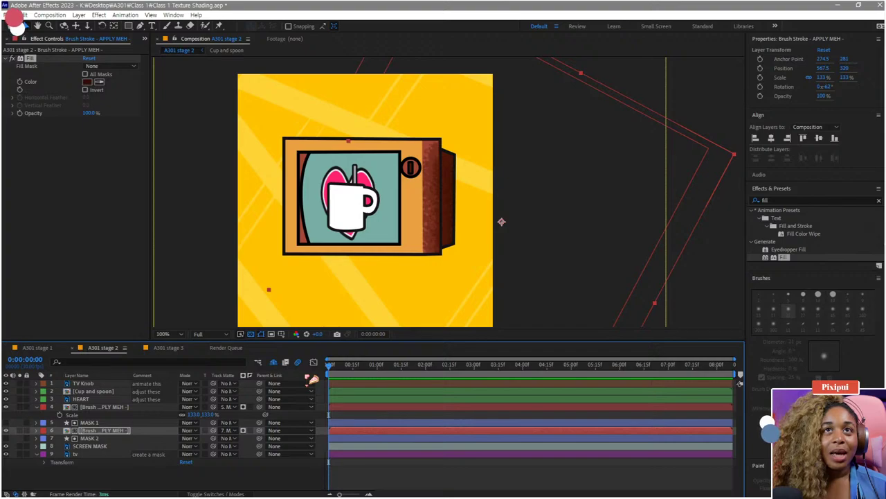
key(space)
key(comma)
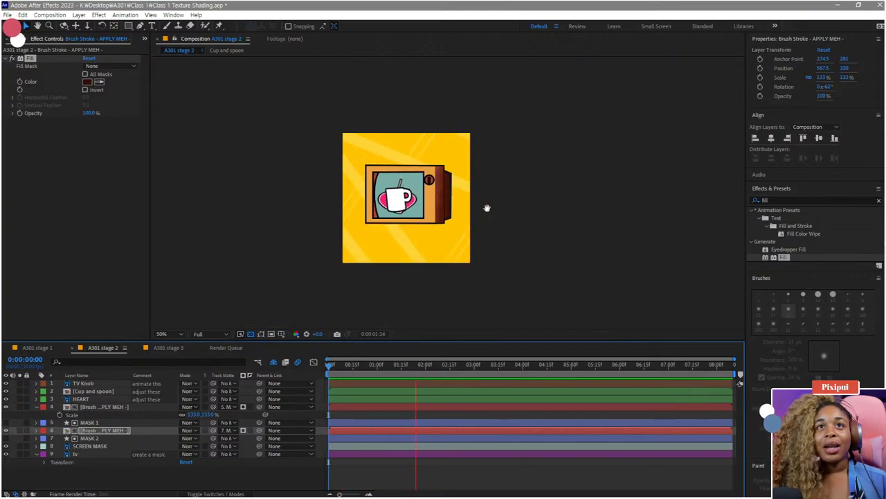
key(space)
key(period)
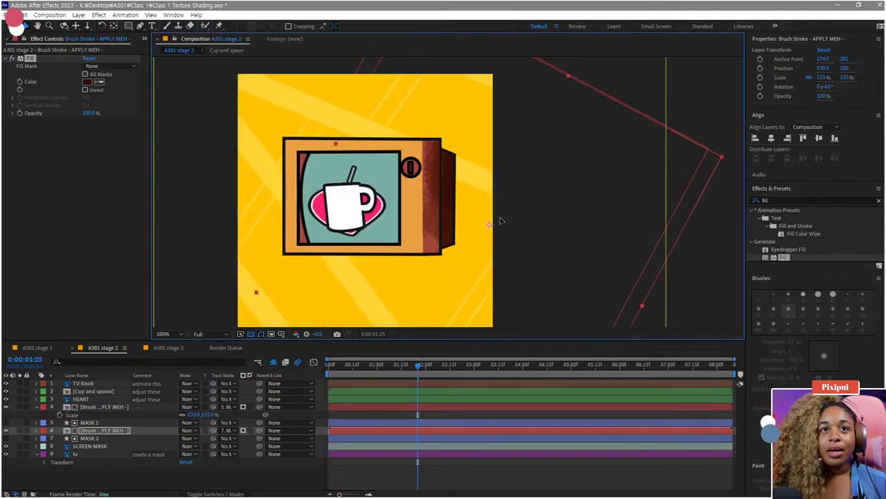
drag(501, 220, 507, 220)
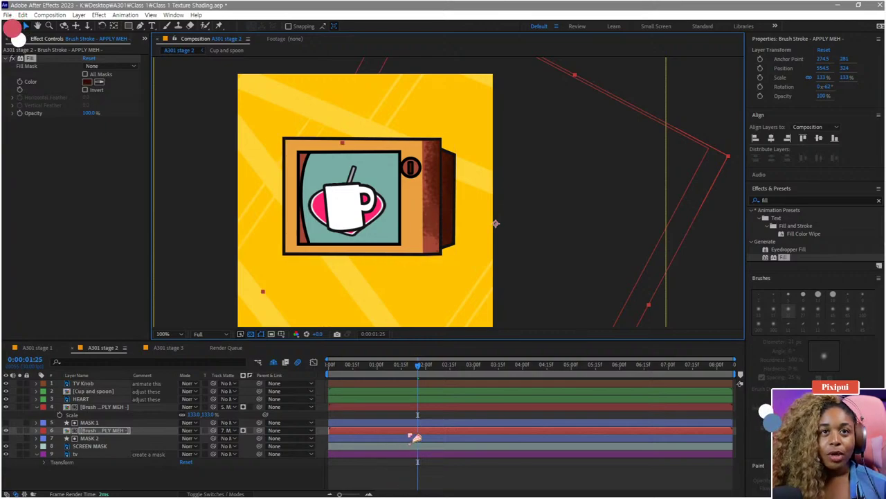
Step: Shift the back panel's Brush Stroke layer a few frames earlier in the timeline
click(408, 435)
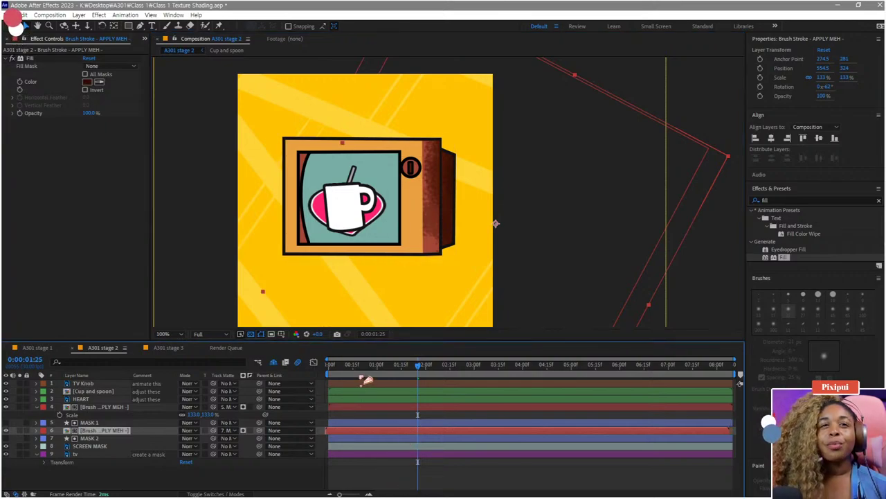
Step: Play the animation from the first frame to check the brush-stroke shading on the television's side faces
key(Home)
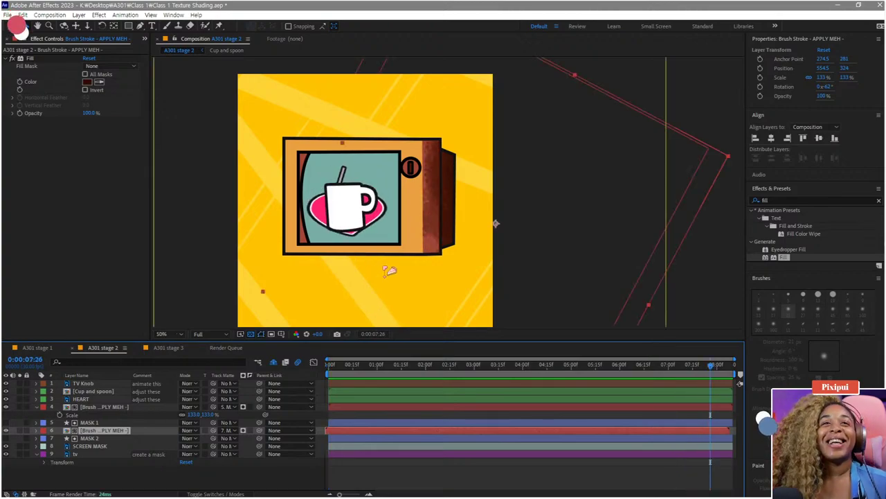
key(period)
drag(343, 366, 267, 368)
scroll(391, 233, down, 2)
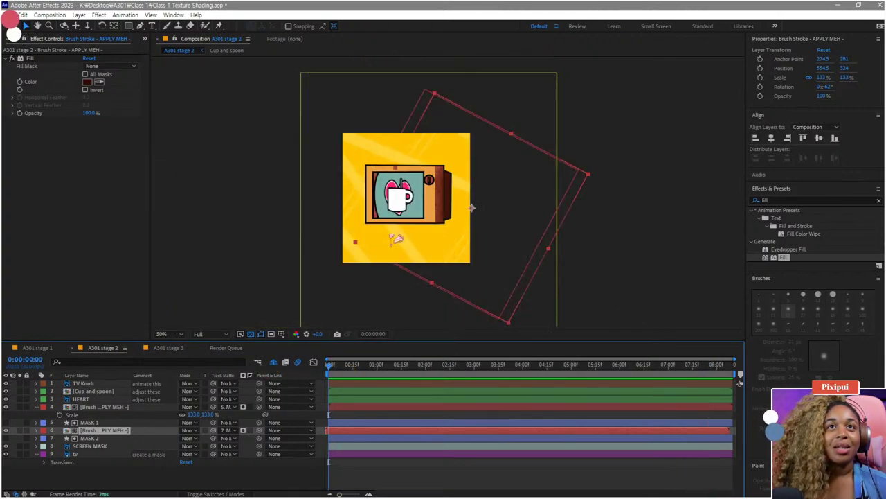
scroll(370, 257, up, 1)
click(97, 422)
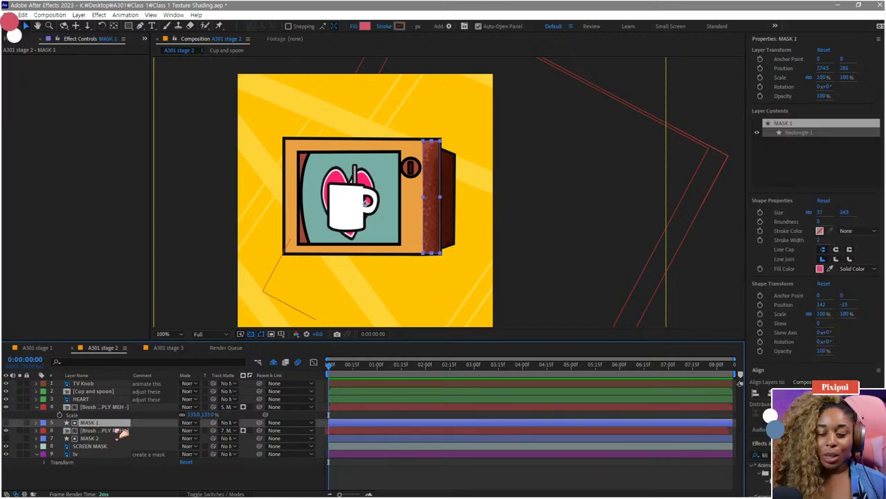
drag(438, 251, 468, 245)
key(space)
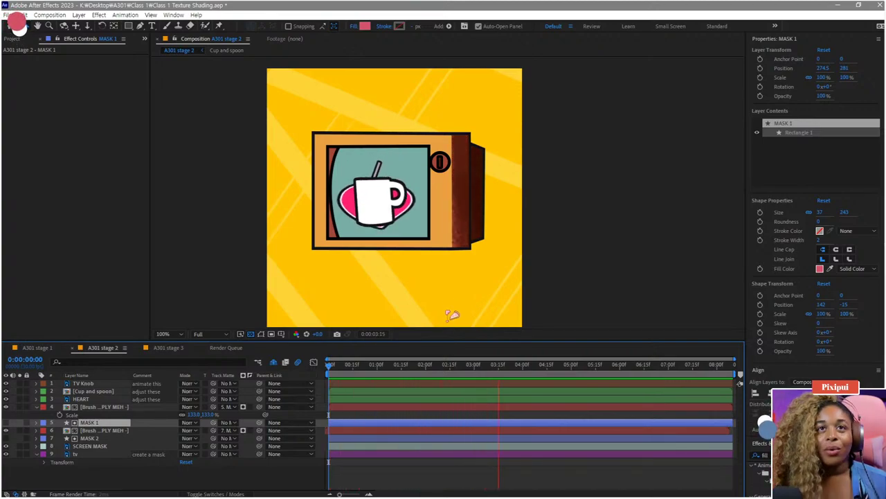
click(350, 365)
key(space)
Step: Return to the first frame and show the TV Knob layer's Rotation property
drag(260, 378, 180, 380)
click(94, 383)
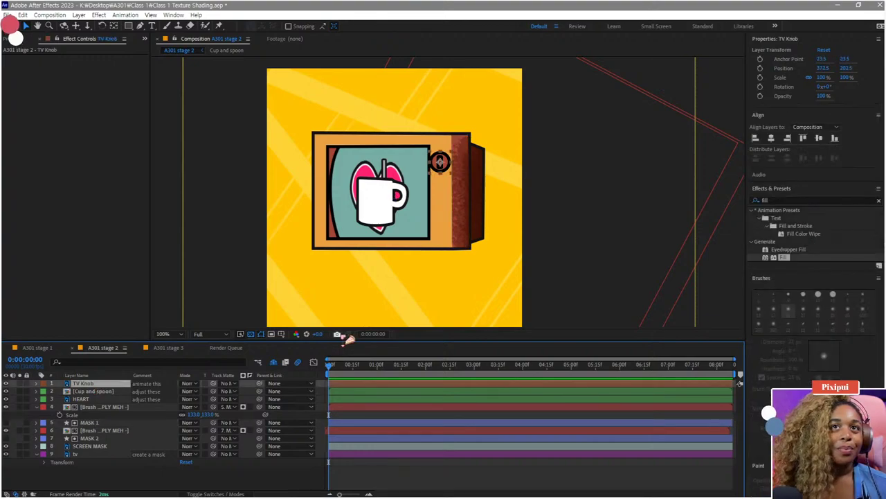
key(r)
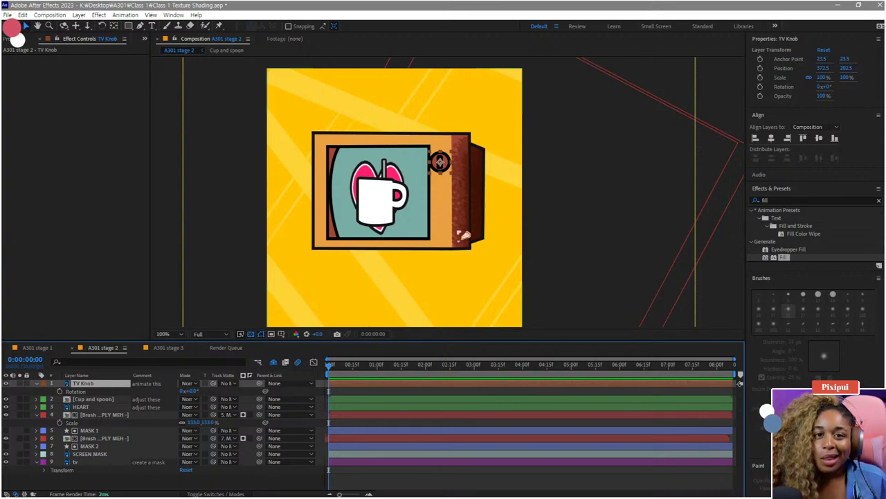
Step: Shift the Cup and spoon layer to start at 0:00:00:23 and split the HEART layer at that same frame
click(100, 409)
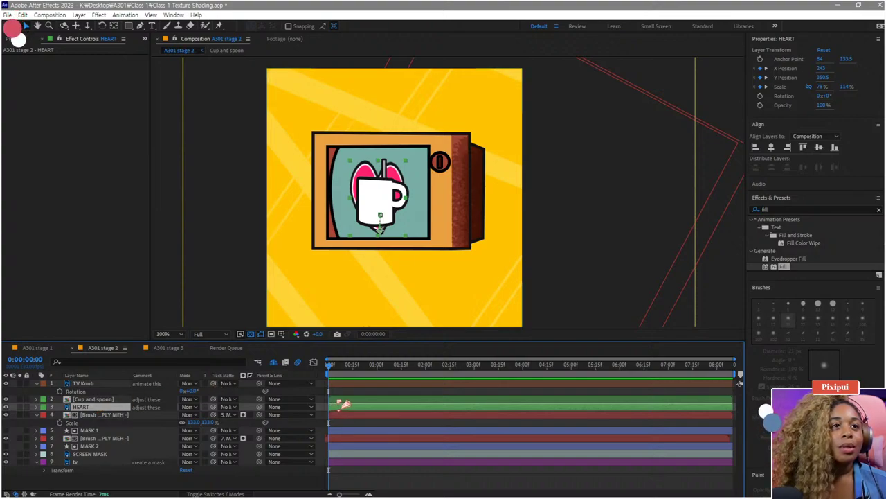
drag(346, 403, 382, 404)
key(space)
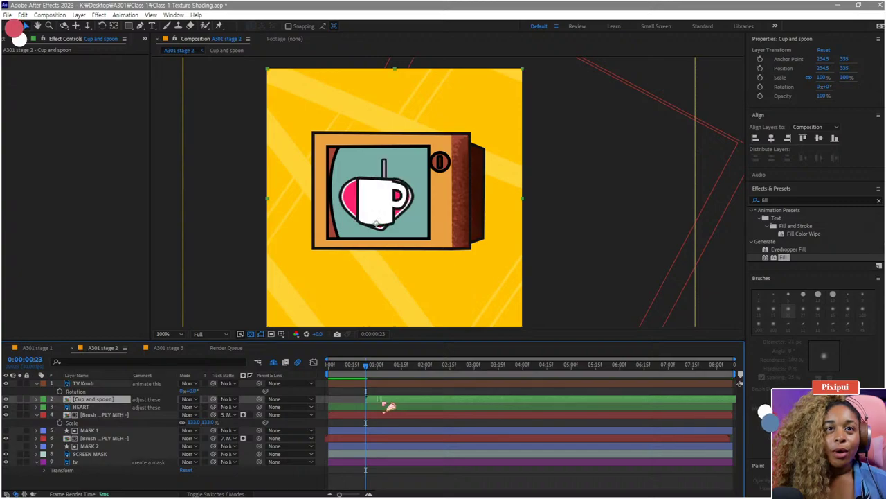
click(375, 411)
key(ctrl+shift+d)
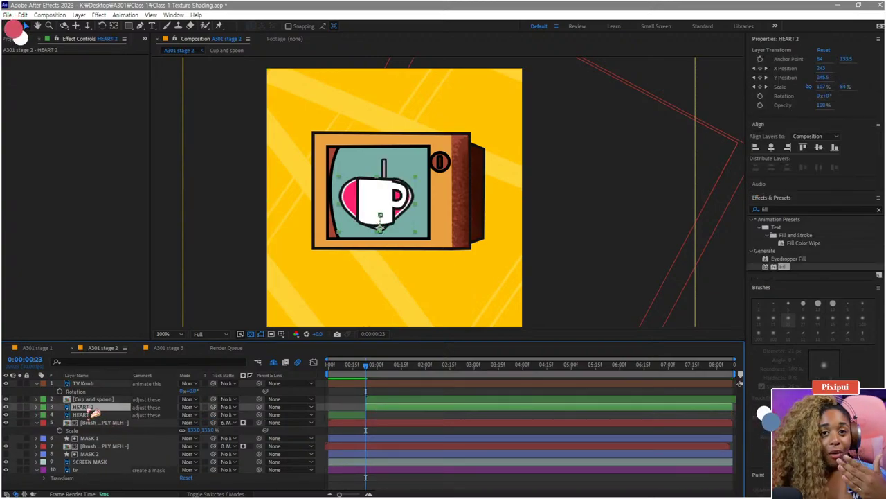
Step: Move the second HEART part above Cup and spoon and shift it in the timeline to start at about 0:00:02:10
drag(87, 410, 91, 396)
drag(385, 403, 421, 406)
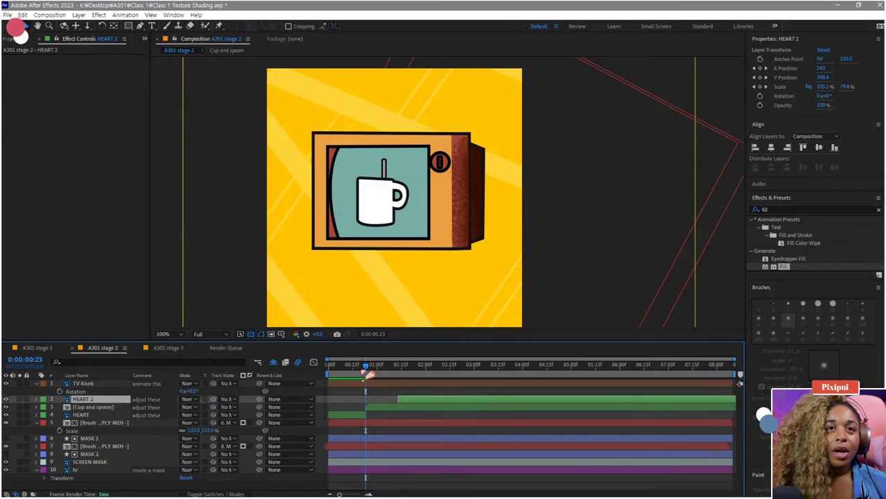
drag(367, 367, 279, 370)
key(space)
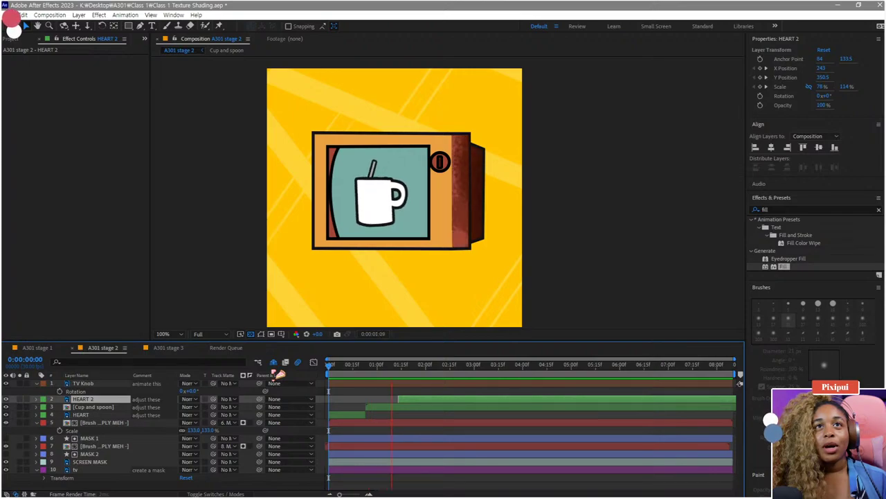
key(space)
drag(433, 401, 476, 403)
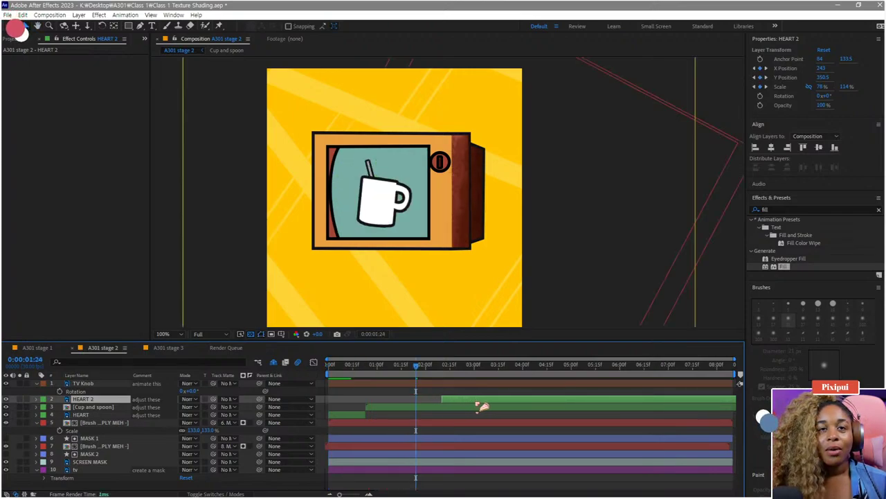
key(space)
key(space)
Step: Split the Cup and spoon layer at 0:00:02:10, move its second part above HEART 2 and start it at about 0:00:02:17
drag(445, 369, 442, 385)
click(445, 408)
key(ctrl+shift+d)
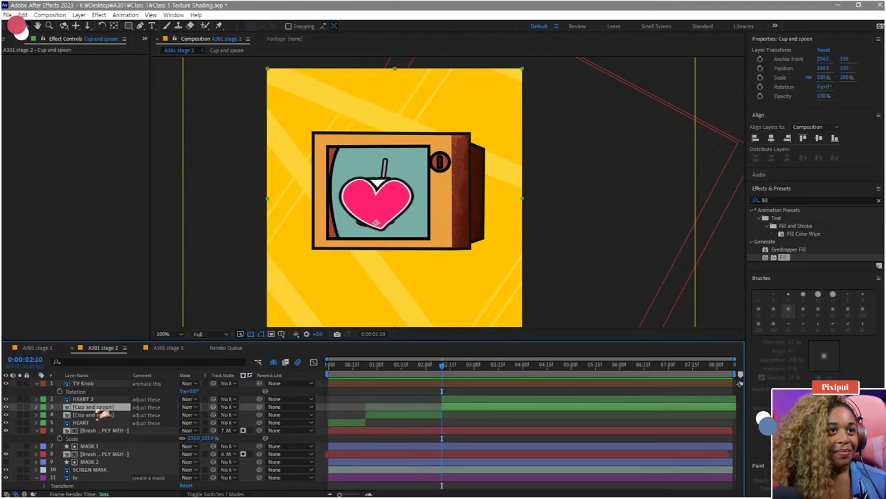
drag(94, 408, 93, 395)
drag(401, 396, 485, 406)
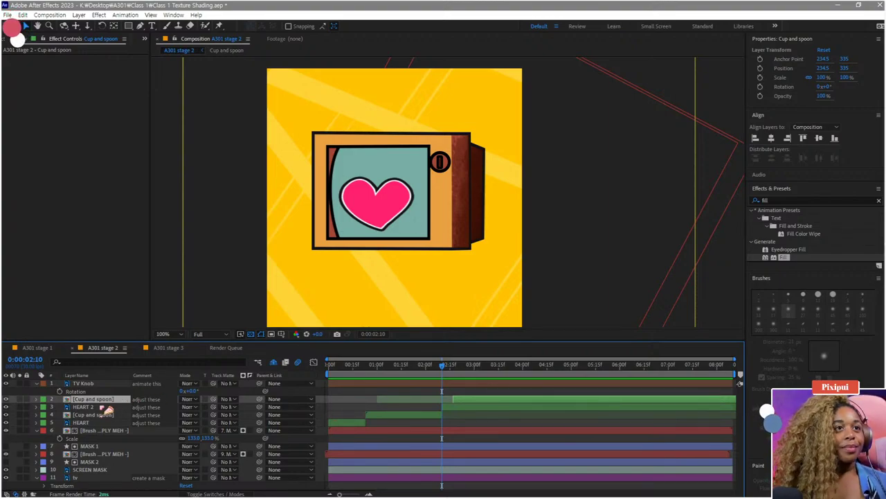
Step: Split HEART 2 at 0:00:02:17, move its second part above Cup and spoon and shift it a few frames forward in time
click(453, 364)
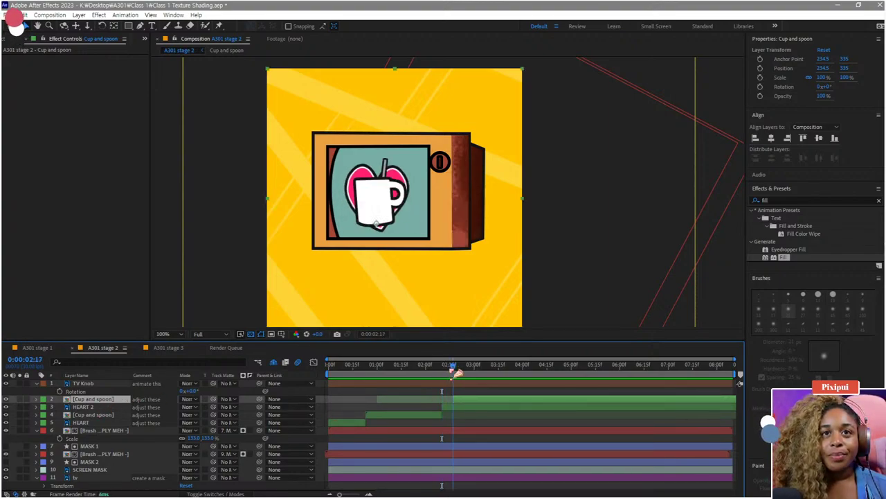
click(465, 410)
key(ctrl+shift+d)
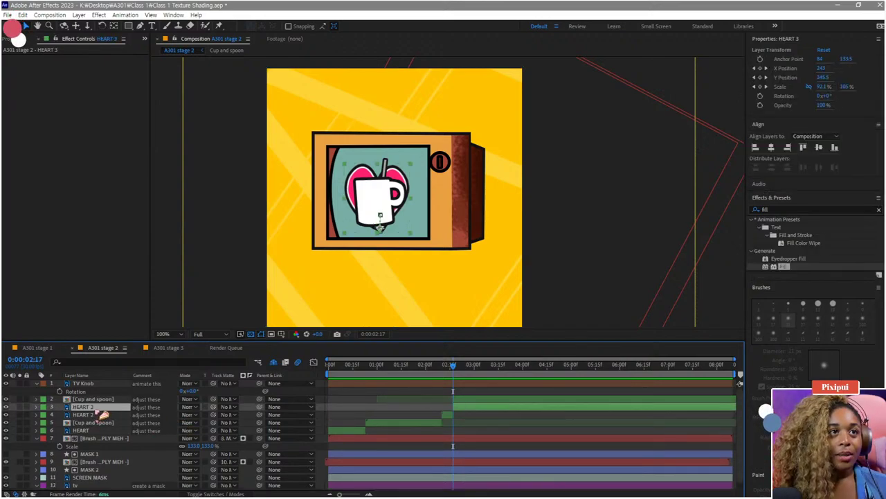
drag(125, 407, 141, 395)
drag(478, 401, 488, 402)
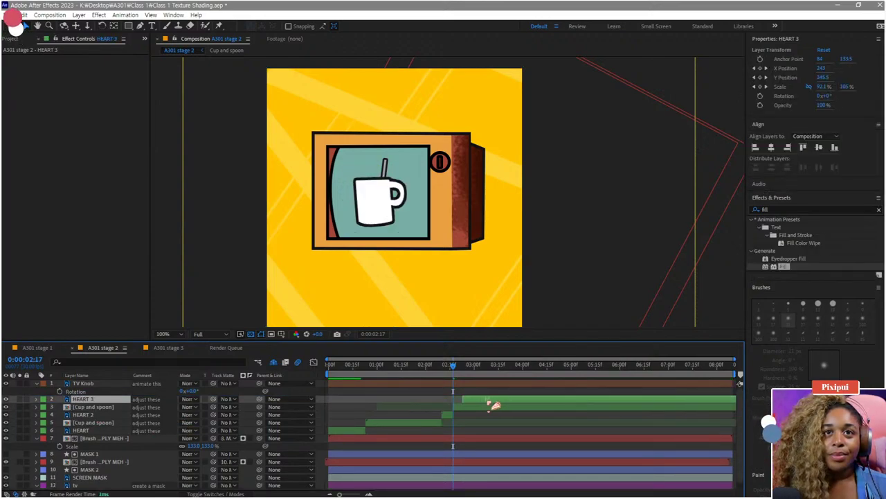
Step: Play the animation from the first frame and retime the HEART 3 layer to start at about 0:00:03:00
drag(453, 364, 353, 381)
key(Home)
key(space)
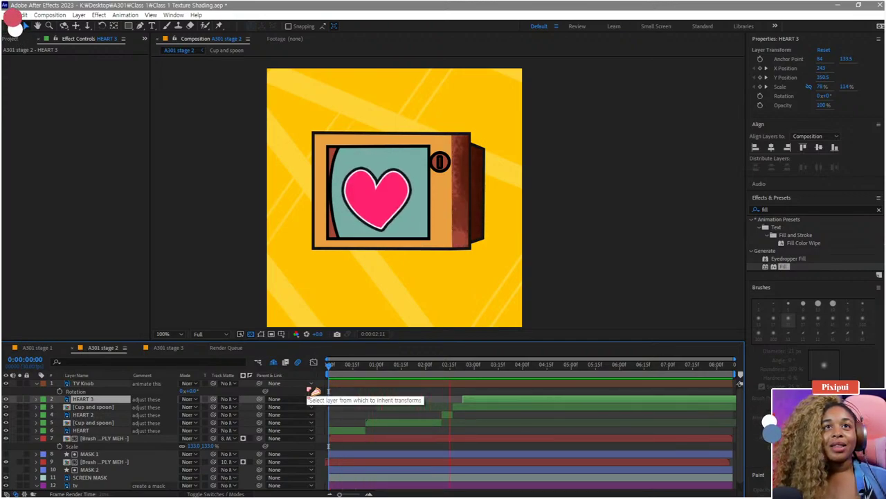
key(space)
mouse_move(469, 402)
mouse_down()
mouse_move(453, 415)
mouse_move(469, 415)
mouse_move(459, 408)
mouse_move(476, 401)
mouse_up()
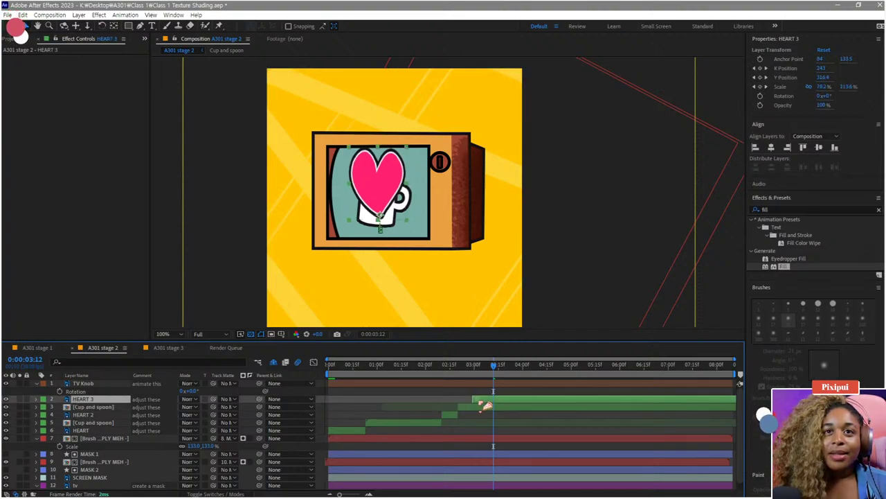
click(475, 371)
click(464, 395)
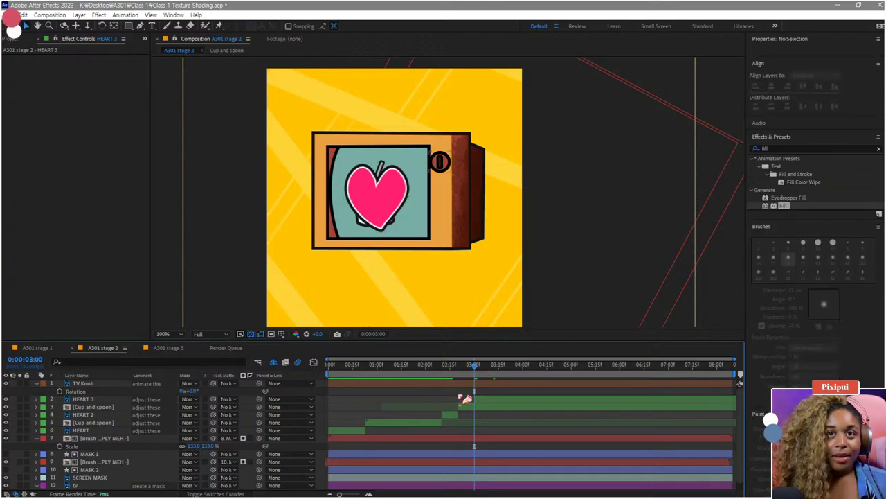
Step: Split the upper Cup and spoon layer at 0:00:03:00, move its second part above HEART 3 and start it at about 0:00:04:27
click(478, 412)
key(ctrl+shift+d)
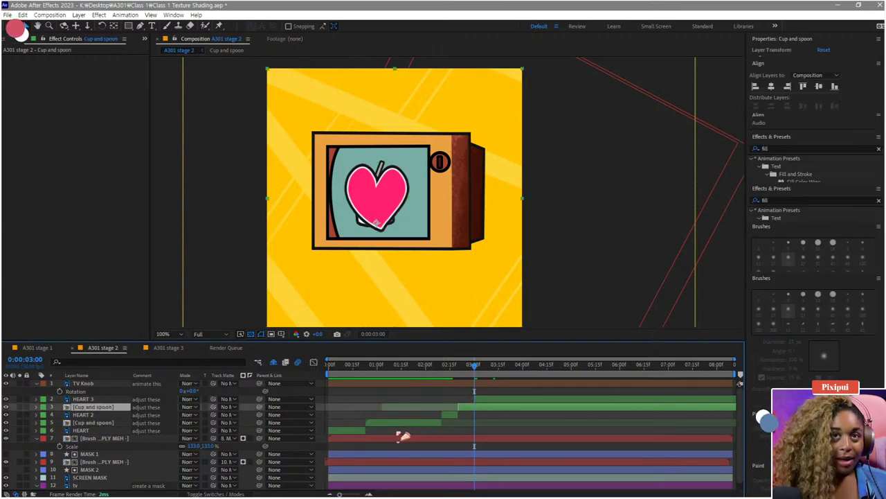
drag(94, 408, 98, 394)
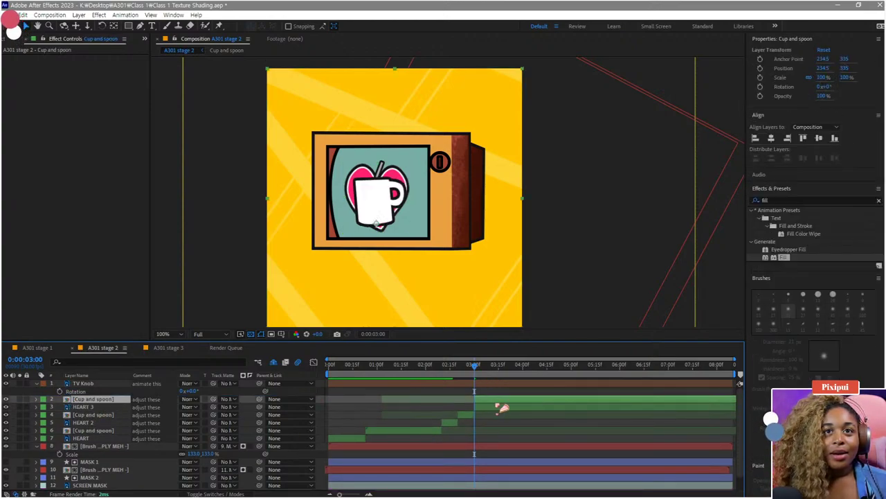
drag(502, 407, 601, 408)
key(space)
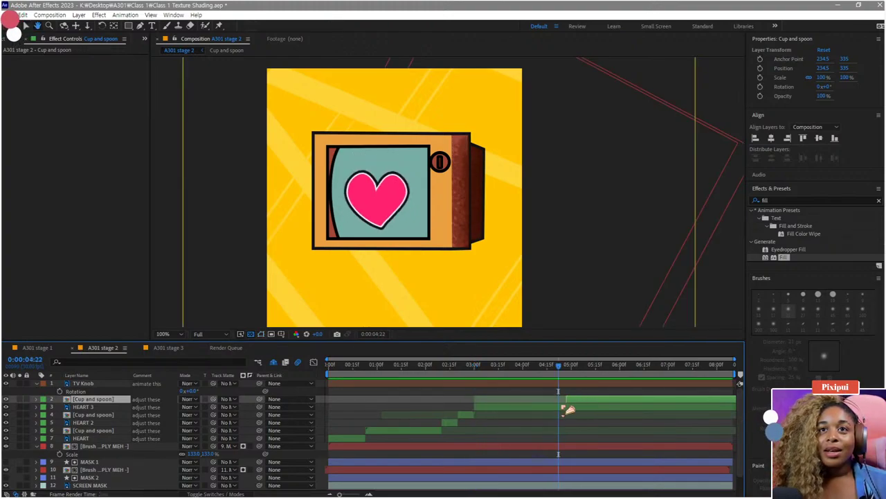
Step: Split HEART 3 at 0:00:04:27, move its second part above the topmost Cup and spoon layer and start it at about 0:00:06:26
click(562, 406)
click(565, 372)
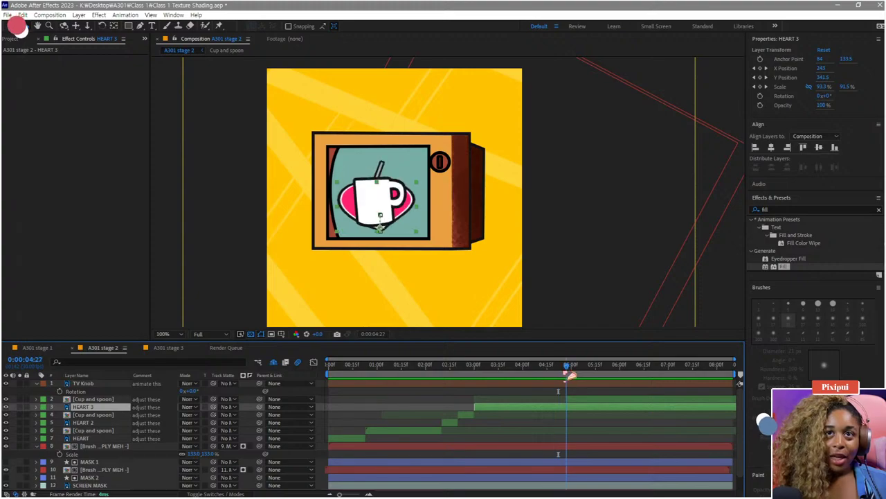
key(ctrl+shift+d)
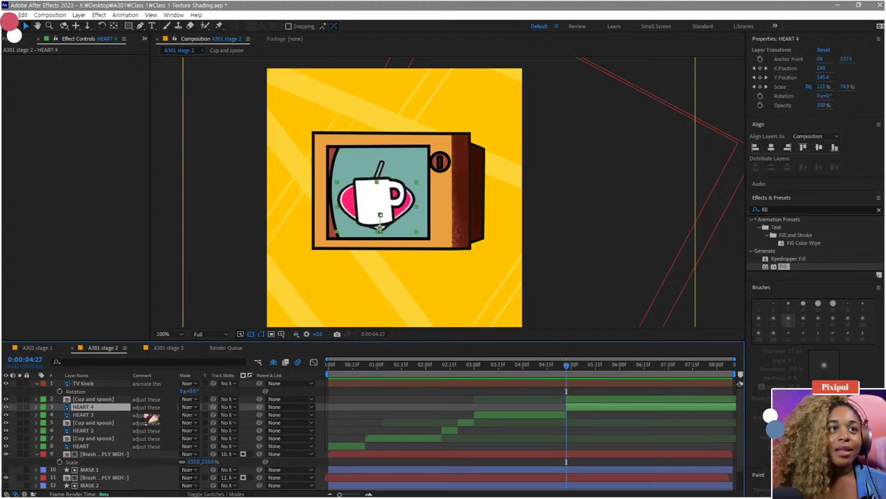
drag(91, 407, 95, 397)
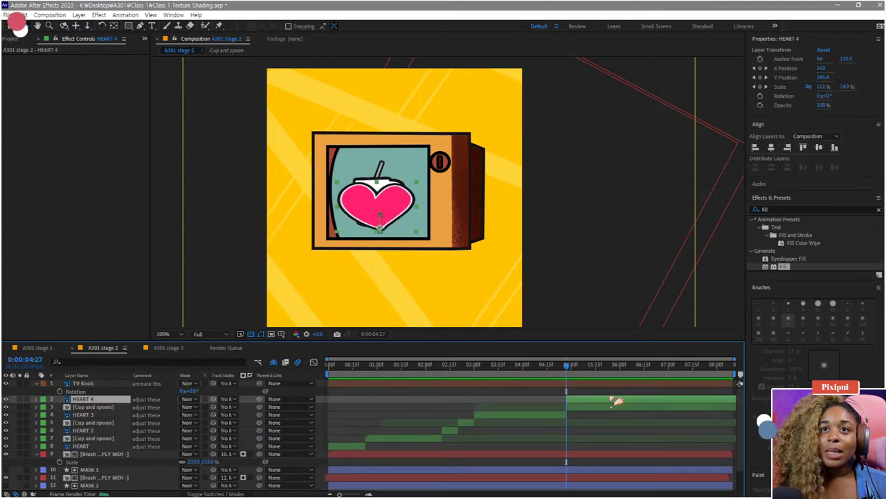
drag(611, 398, 706, 399)
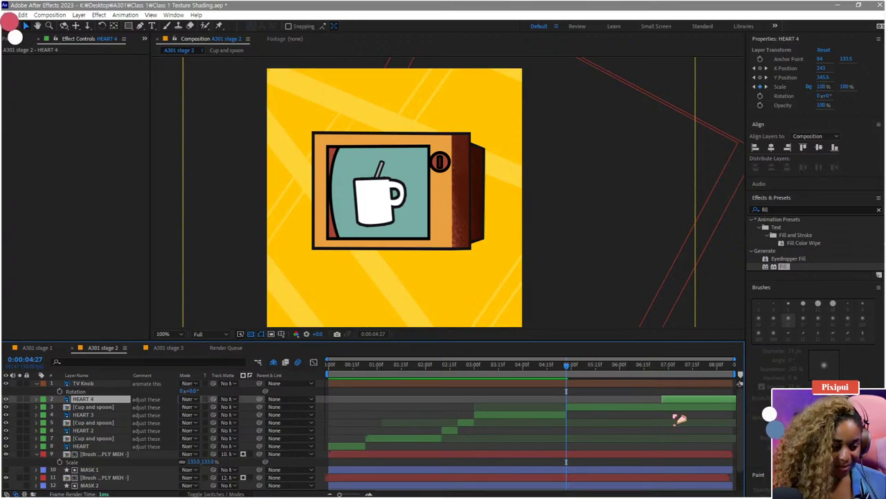
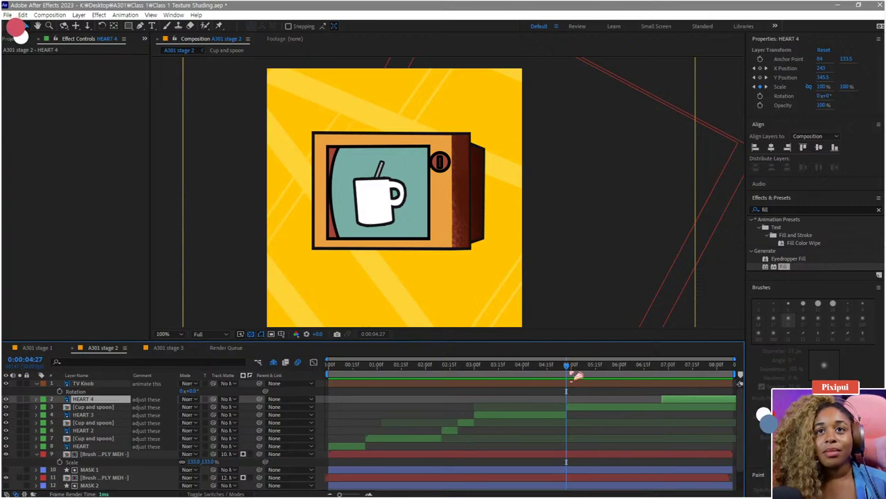
Step: Preview the animation, split the topmost Cup and spoon layer at 0:00:06:26 and delete the part from that frame on
key(Home)
key(space)
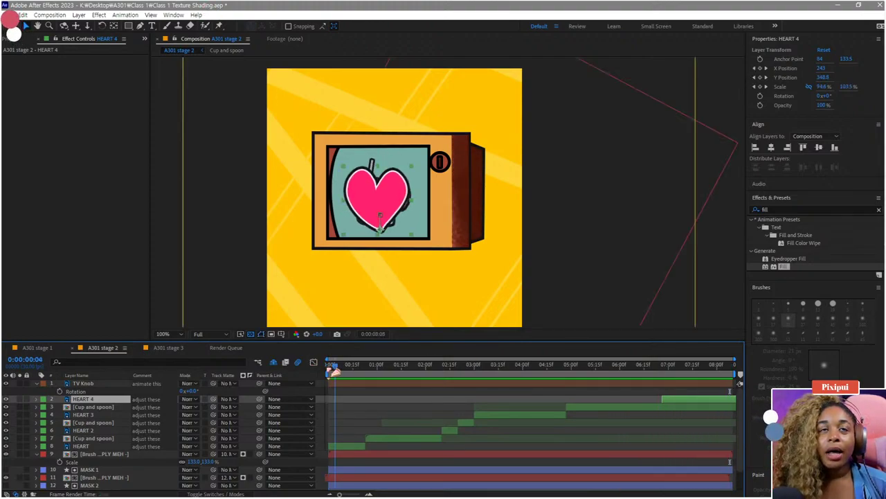
drag(608, 374, 666, 374)
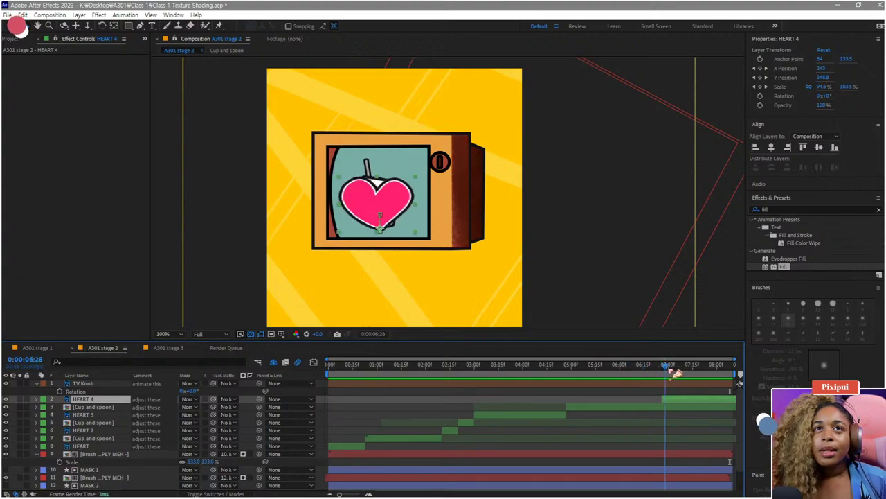
click(666, 407)
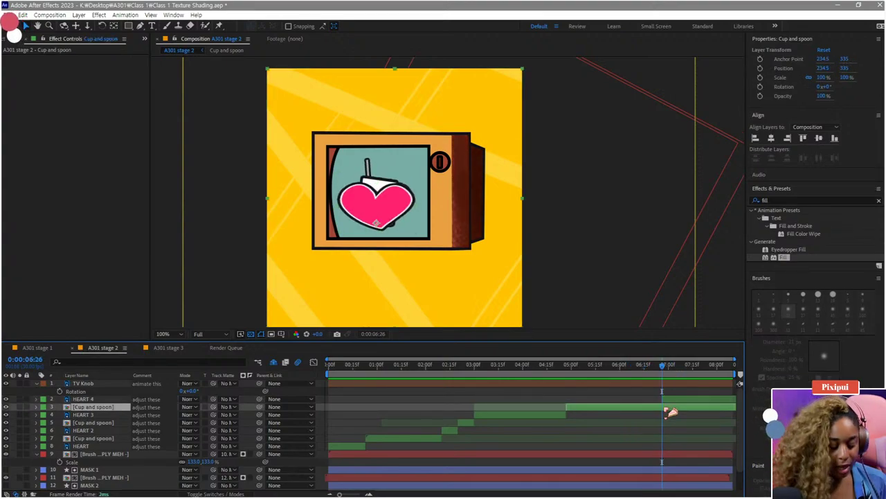
key(ctrl+shift+d)
key(Delete)
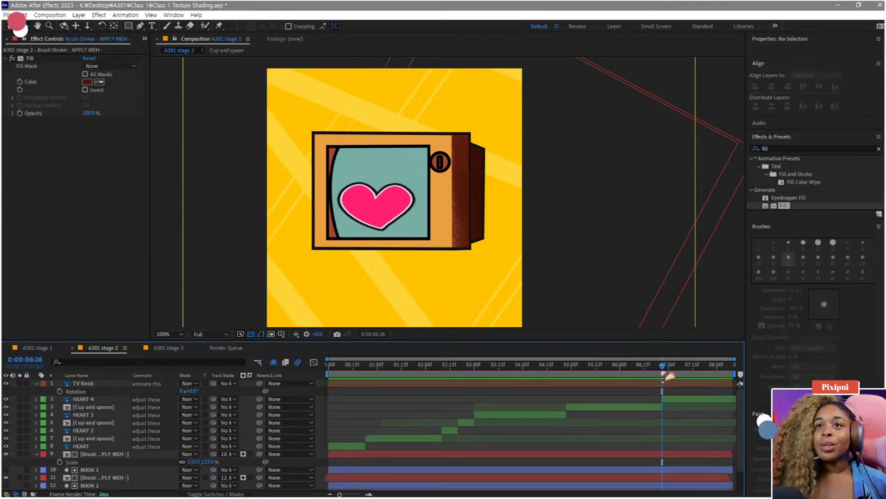
mouse_move(667, 374)
mouse_down()
mouse_move(365, 425)
mouse_move(673, 388)
mouse_up()
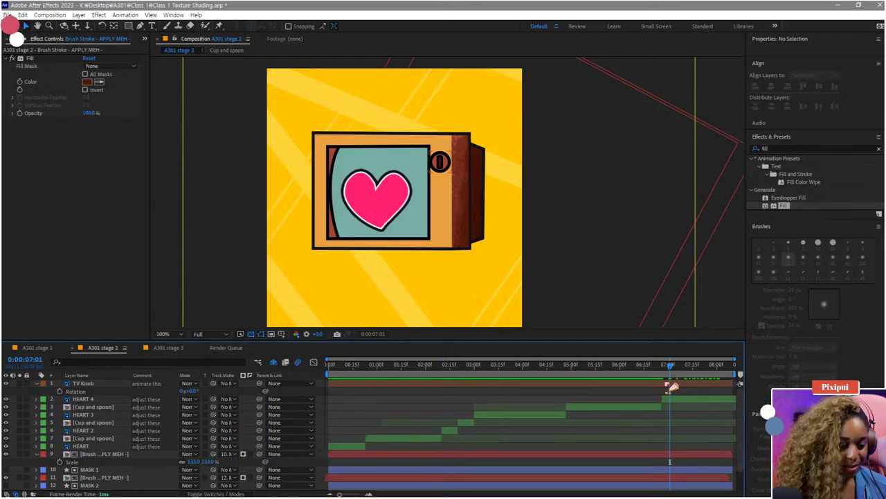
Step: Add a Rotation keyframe of 0° to the TV Knob layer at 0:00:00:22
click(364, 367)
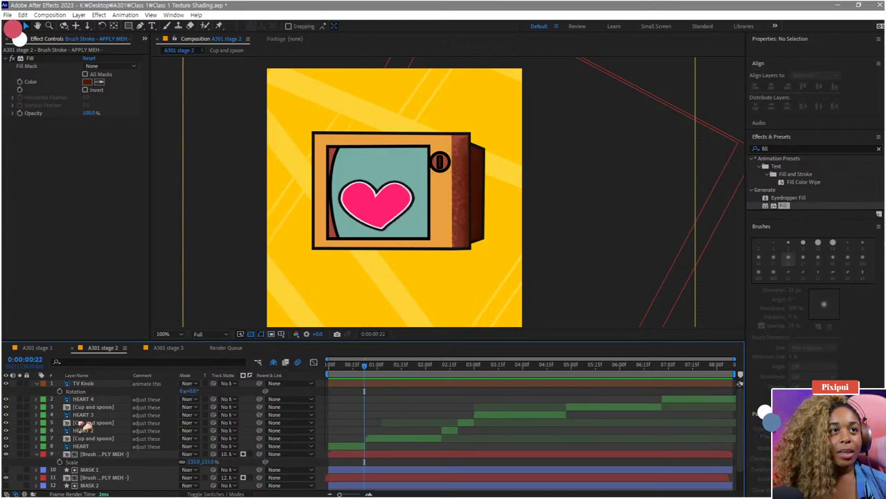
click(38, 383)
click(84, 382)
scroll(471, 159, up, 4)
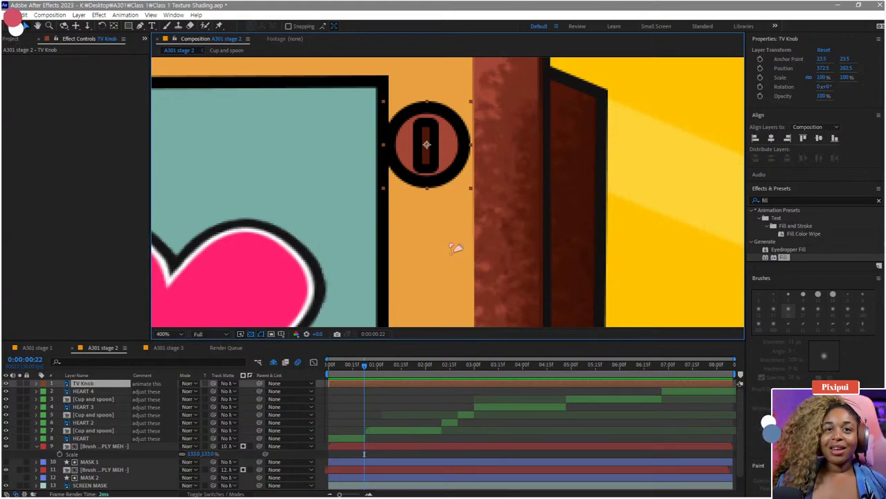
key(comma)
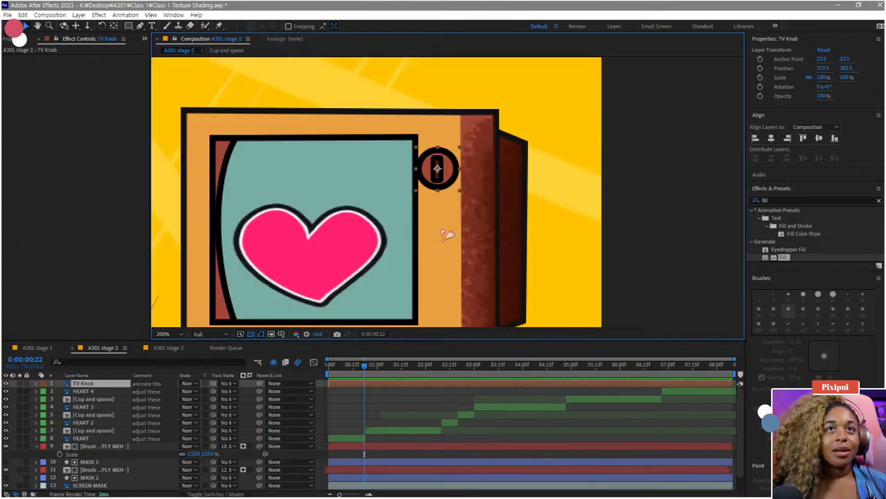
key(r)
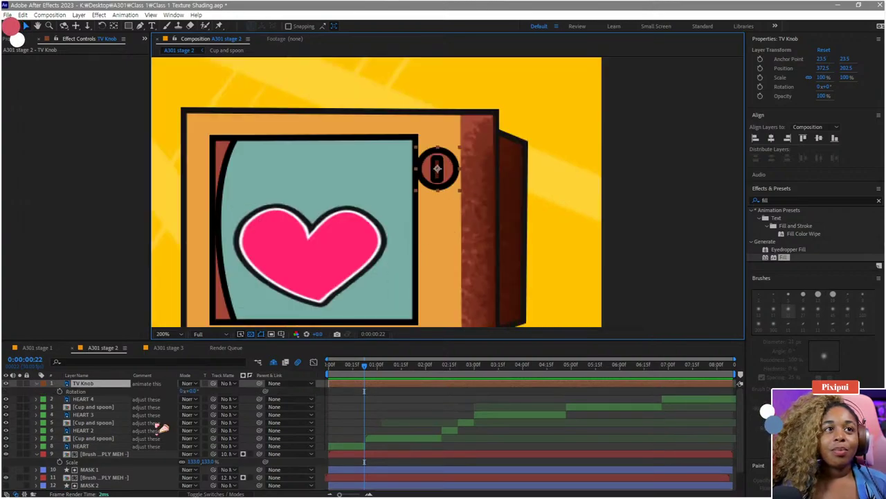
click(59, 391)
alt+scroll(356, 418, up, 2)
alt+scroll(393, 414, up, 1)
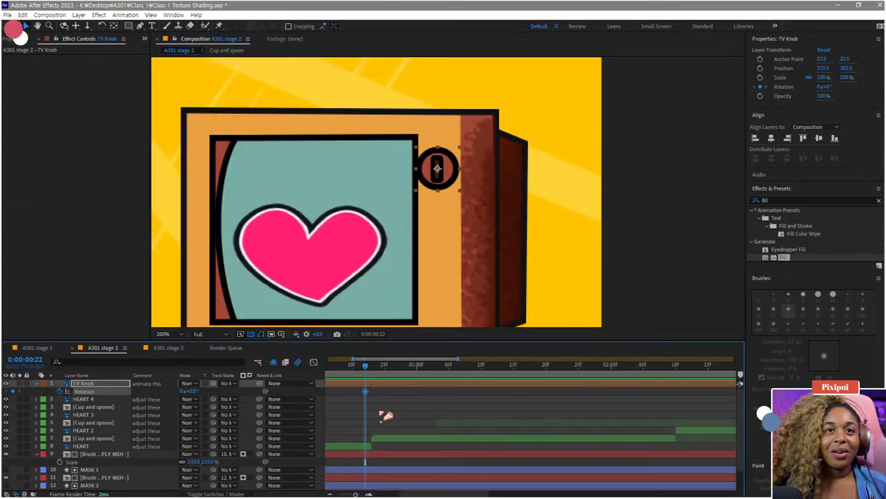
Step: Set the TV Knob's rotation to -57° at 0:00:00:23
drag(380, 412, 408, 412)
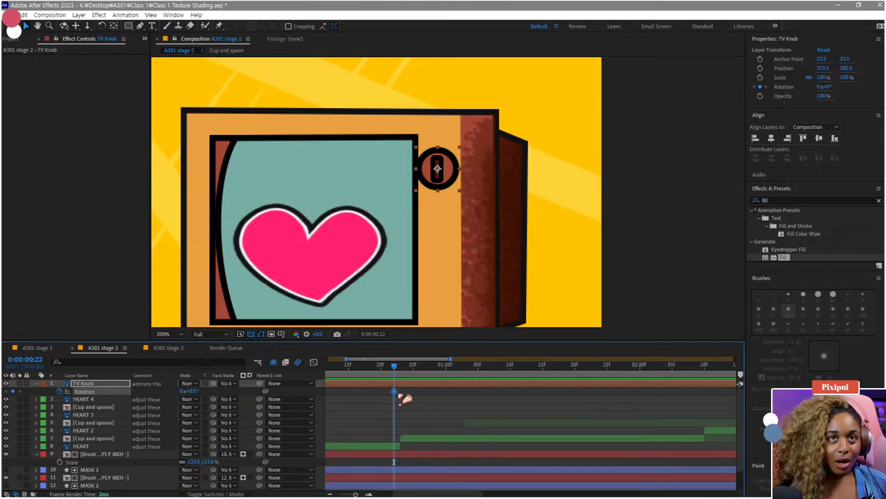
drag(394, 367, 400, 367)
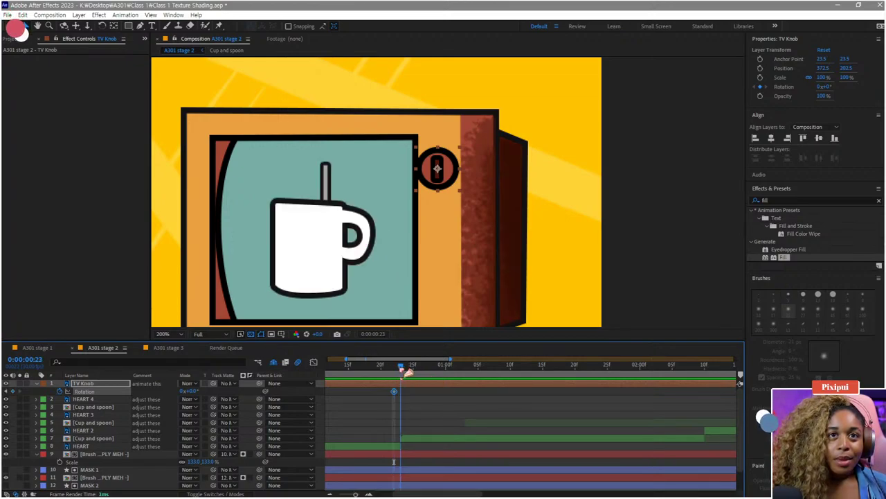
drag(191, 391, 172, 394)
drag(413, 388, 381, 400)
click(410, 394)
click(401, 391)
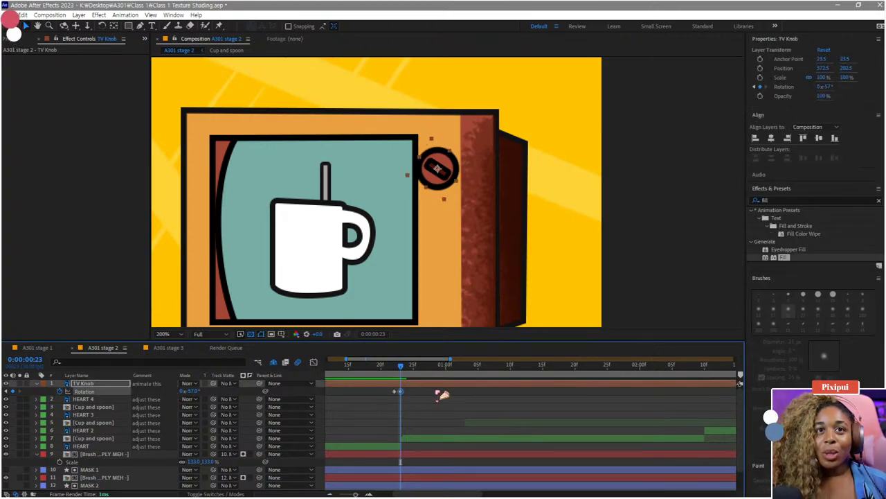
Step: Play the animation from 0:00:00:14 to check the TV Knob's turn
key(minus)
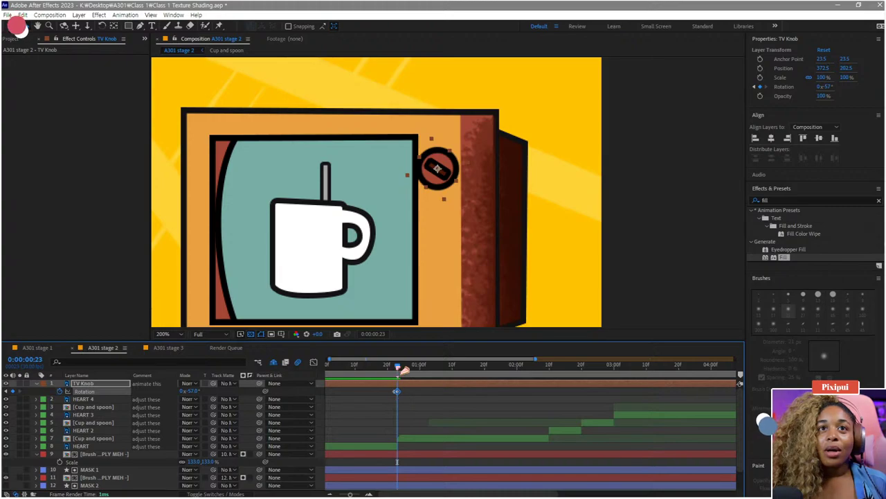
drag(397, 367, 368, 367)
scroll(424, 226, down, 2)
key(space)
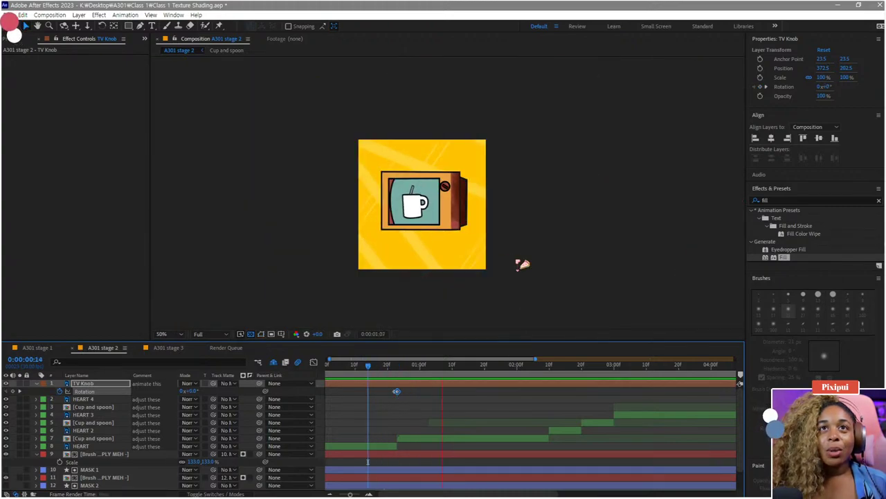
key(space)
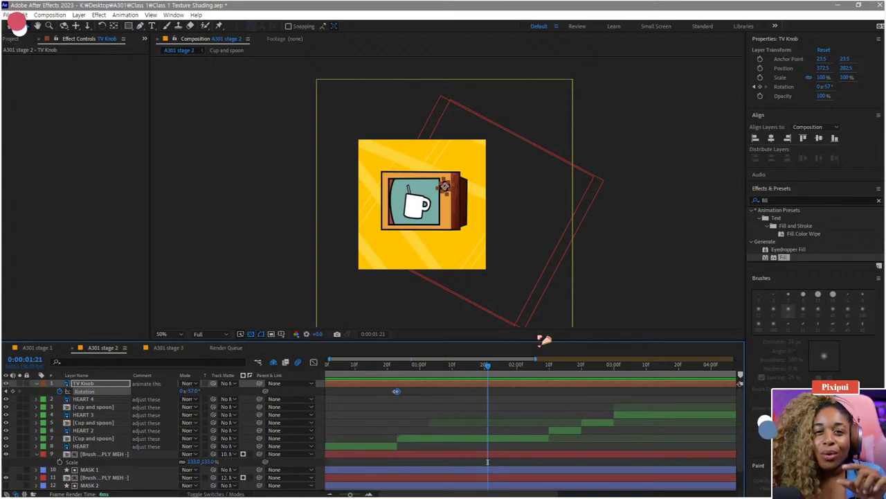
Step: Move the TV Knob's first Rotation keyframe back to 0:00:00:19
scroll(386, 464, up, 4)
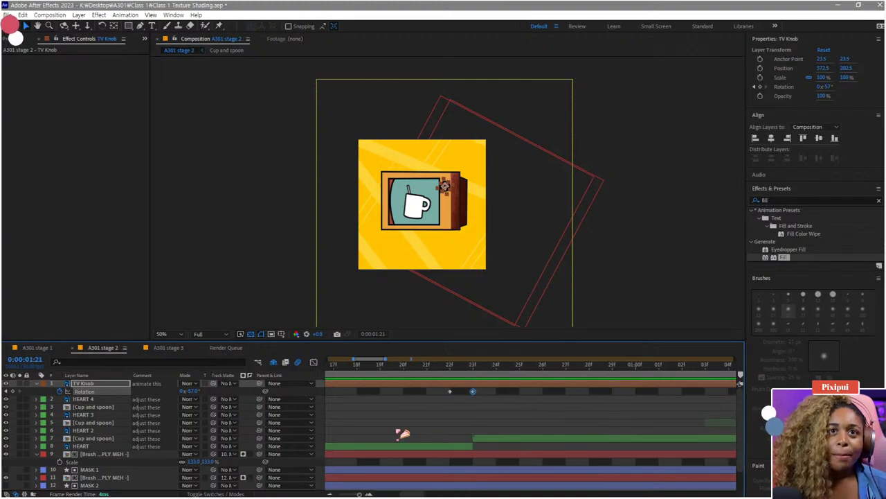
scroll(494, 224, up, 2)
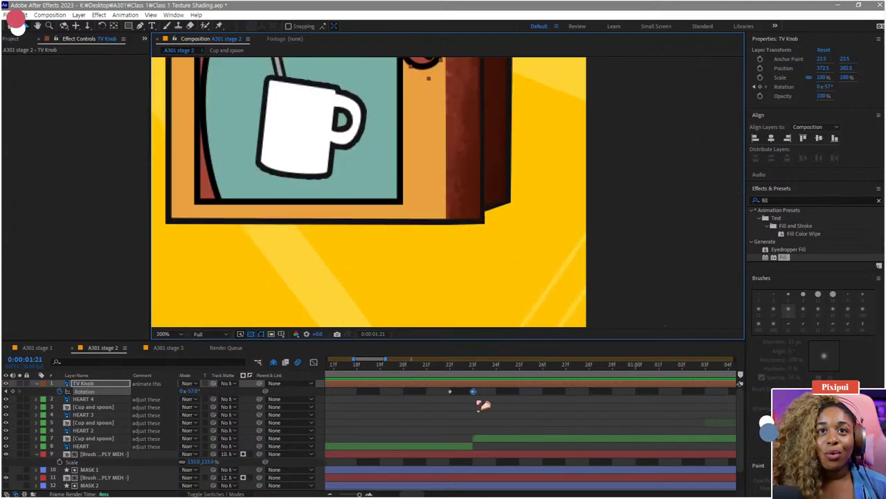
scroll(473, 270, up, 1)
scroll(462, 280, down, 1)
drag(468, 369, 376, 394)
click(407, 370)
Step: Apply Easy Ease to both of the TV Knob's Rotation keyframes
drag(511, 387, 358, 406)
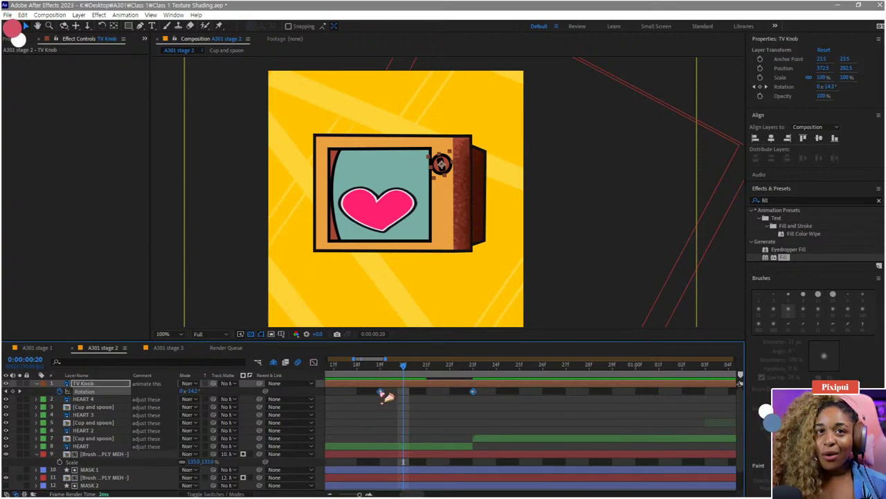
right_click(381, 392)
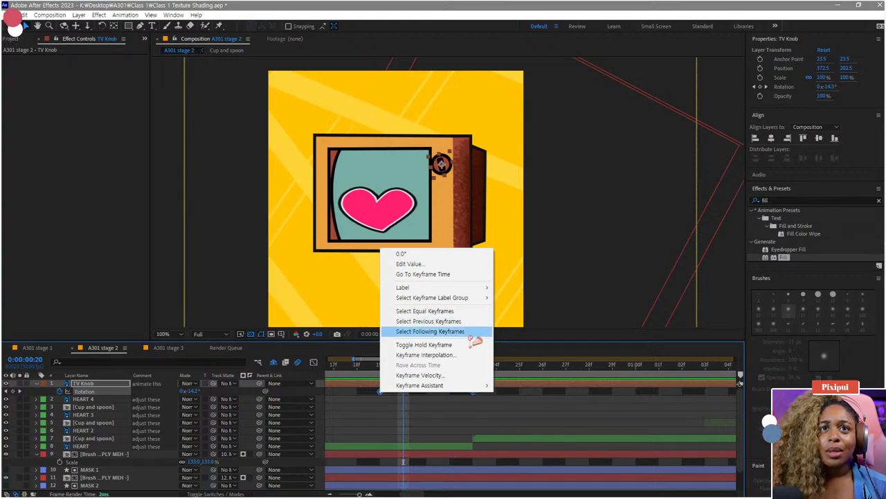
mouse_move(477, 385)
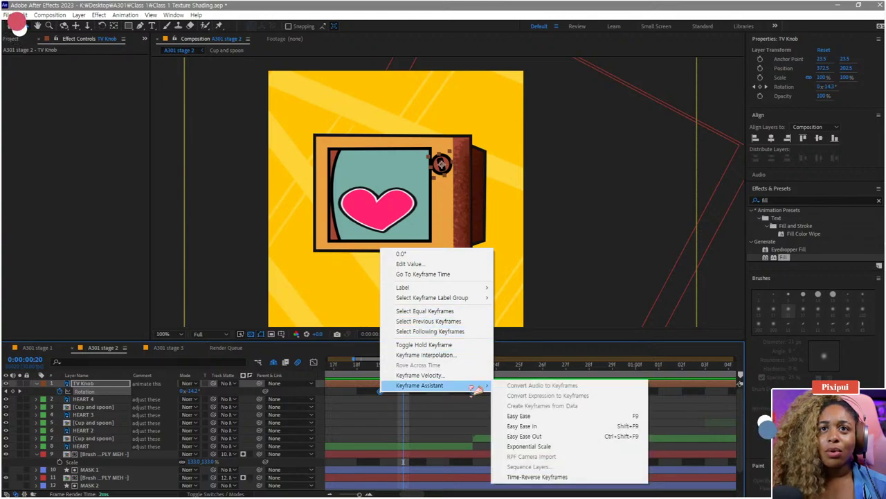
click(547, 416)
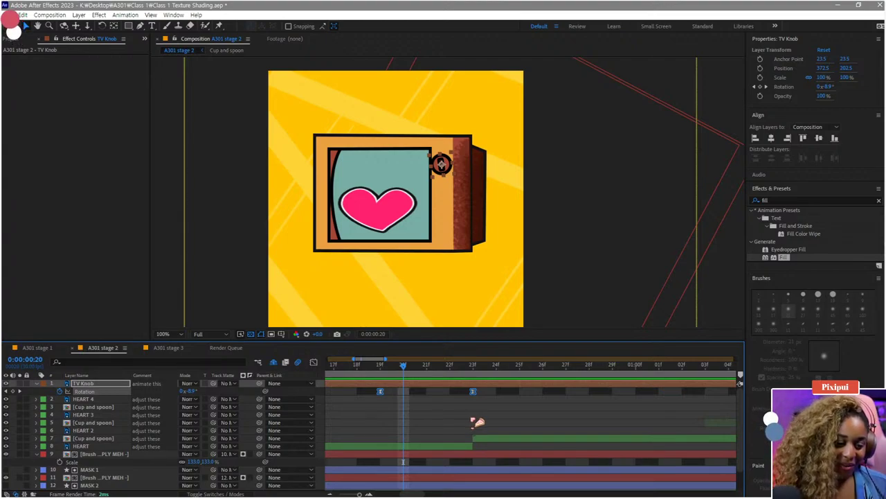
click(424, 397)
Step: Preview the eased knob rotation from 0:00:00:17 and return to the first Rotation keyframe at 0:00:00:19
scroll(419, 395, down, 1)
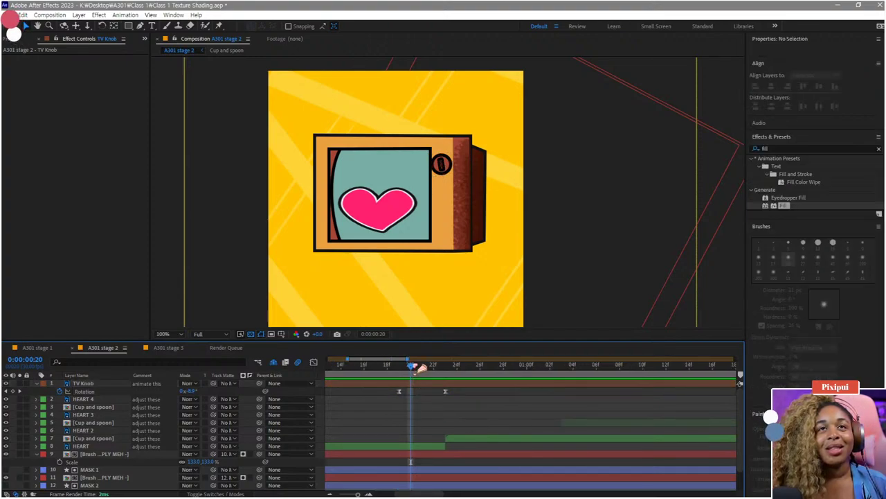
click(389, 368)
drag(394, 376, 378, 377)
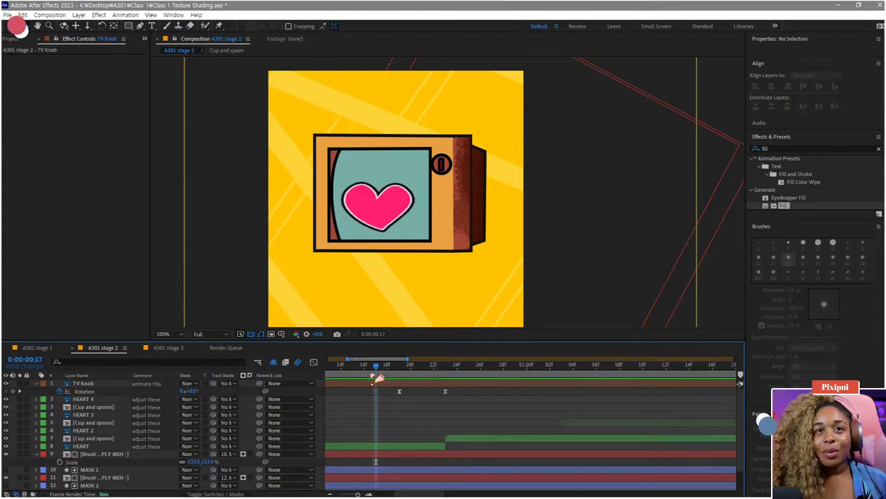
key(space)
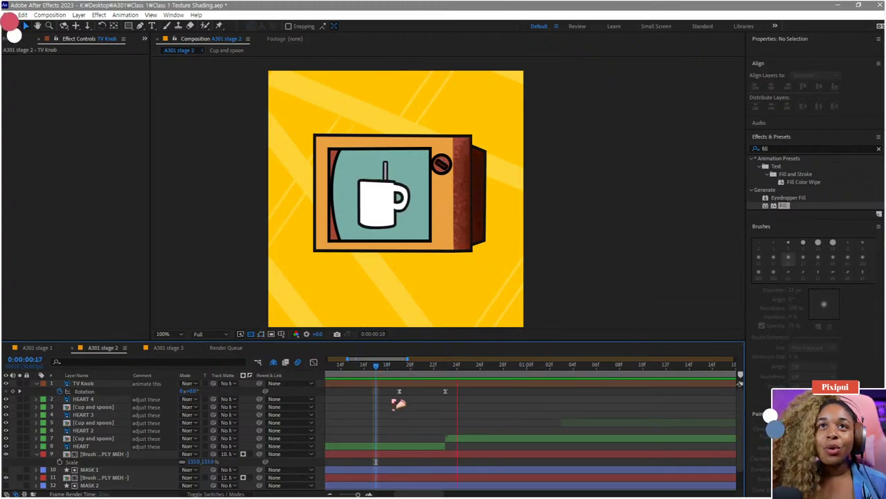
key(space)
click(400, 369)
key(space)
drag(409, 372, 408, 372)
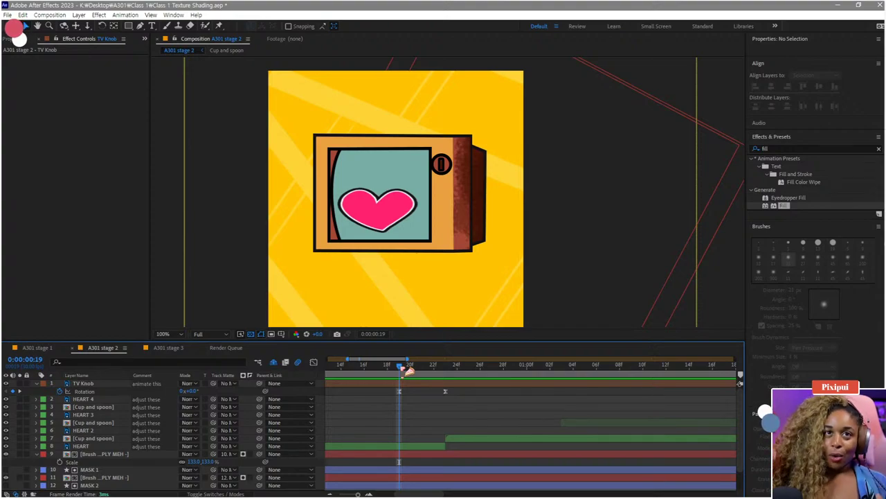
Step: Try to bend the TV Knob's rotation curve upward from the 0:00:00:19 keyframe in the graph editor
drag(400, 391, 389, 393)
key(ctrl+z)
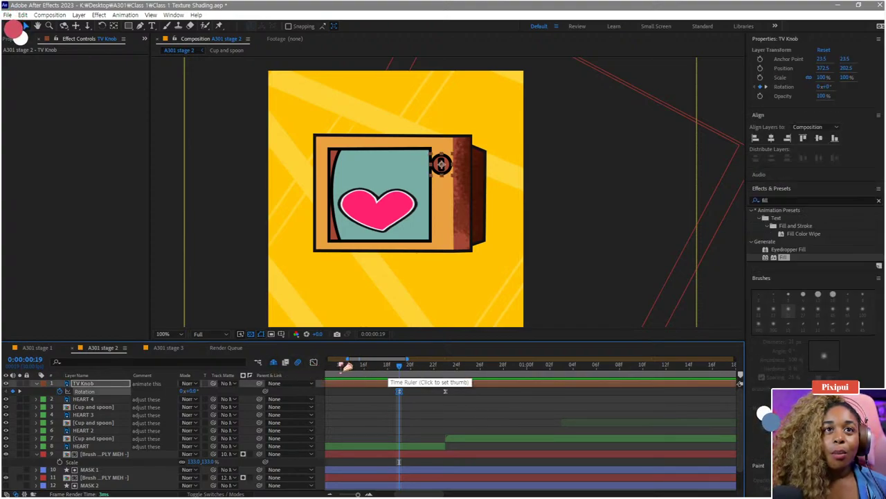
click(316, 363)
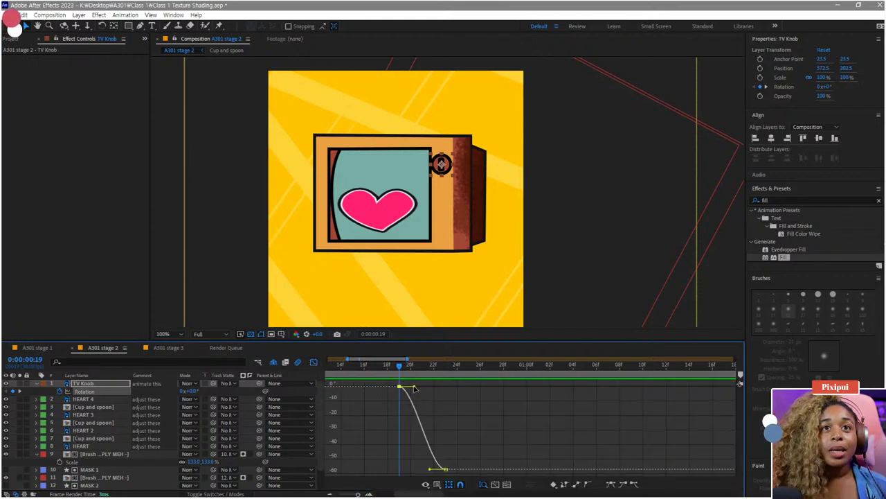
mouse_move(421, 382)
mouse_down()
mouse_move(406, 365)
mouse_move(432, 380)
mouse_move(400, 382)
mouse_move(433, 387)
mouse_move(432, 371)
mouse_move(416, 371)
mouse_move(438, 376)
mouse_move(405, 379)
mouse_up()
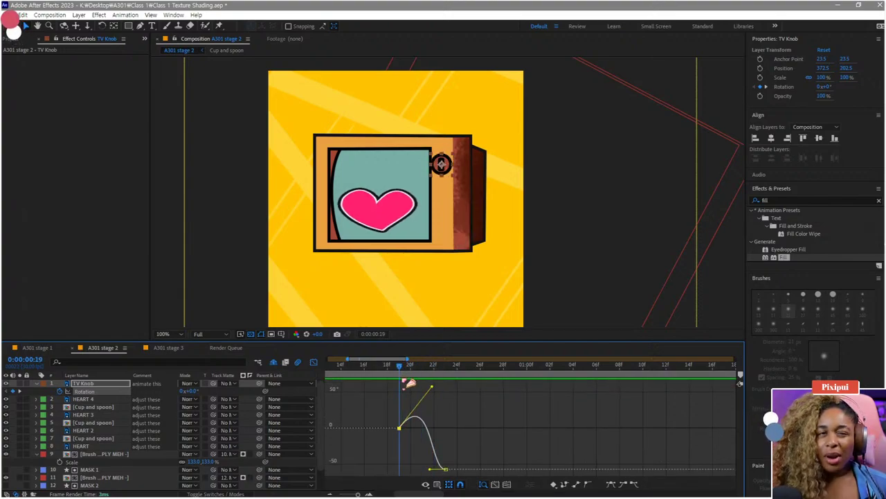
key(space)
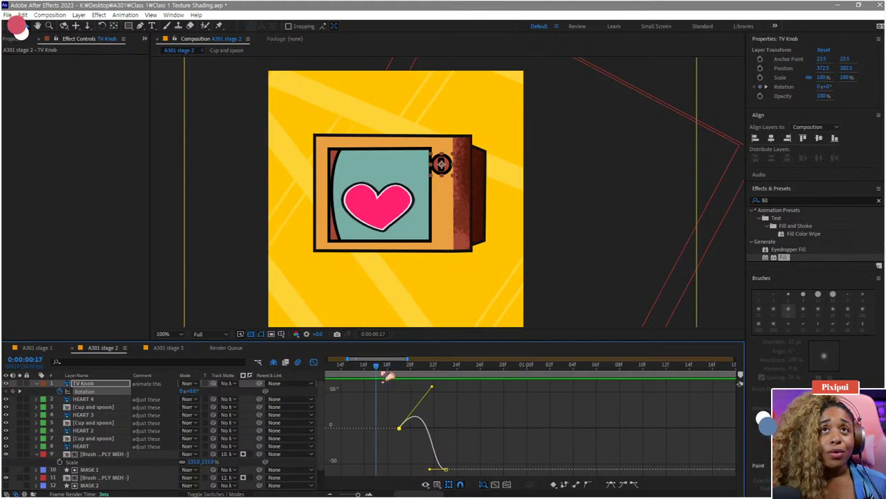
key(space)
drag(411, 367, 423, 368)
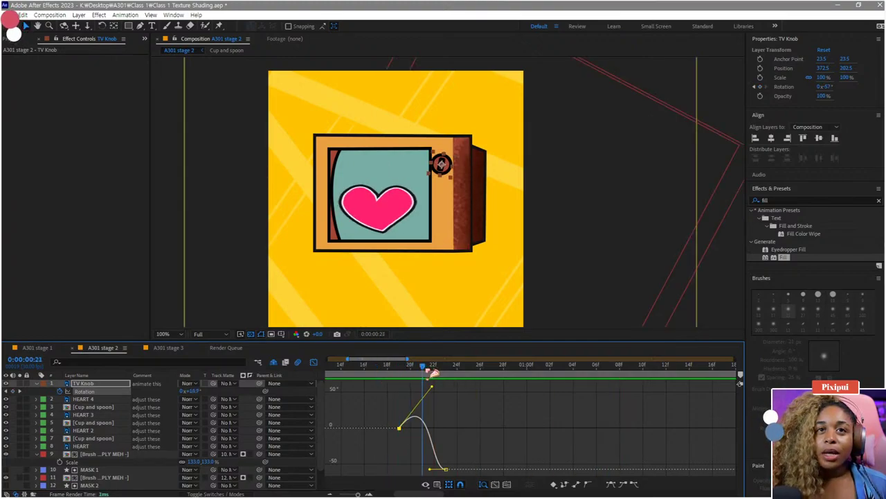
key(ctrl+z)
key(ctrl+z)
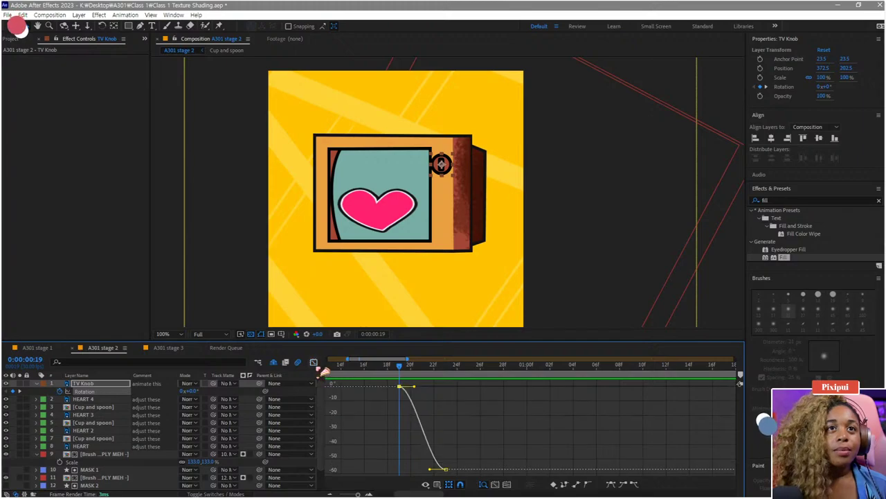
click(314, 362)
Step: Move the TV Knob's first Rotation keyframe to 0:00:00:17, paste a copy at 0:00:00:19 and set the copy to 25°
drag(400, 396, 378, 396)
key(ctrl+c)
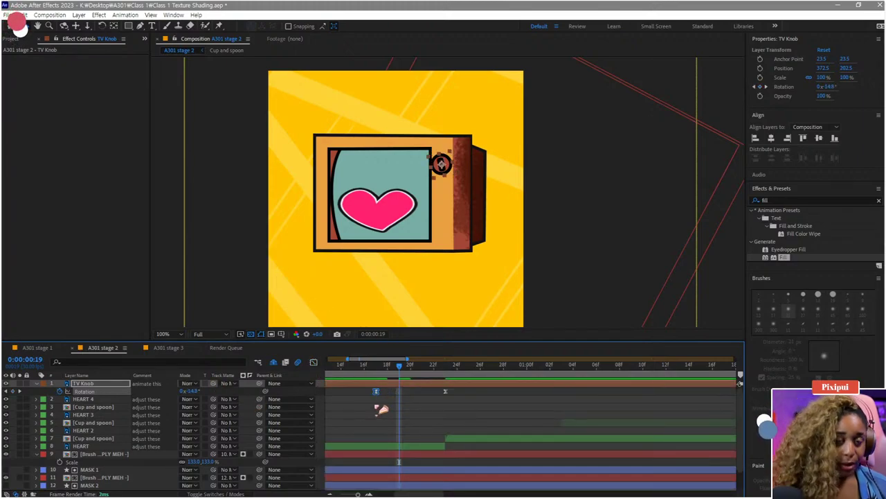
key(ctrl+v)
key(u)
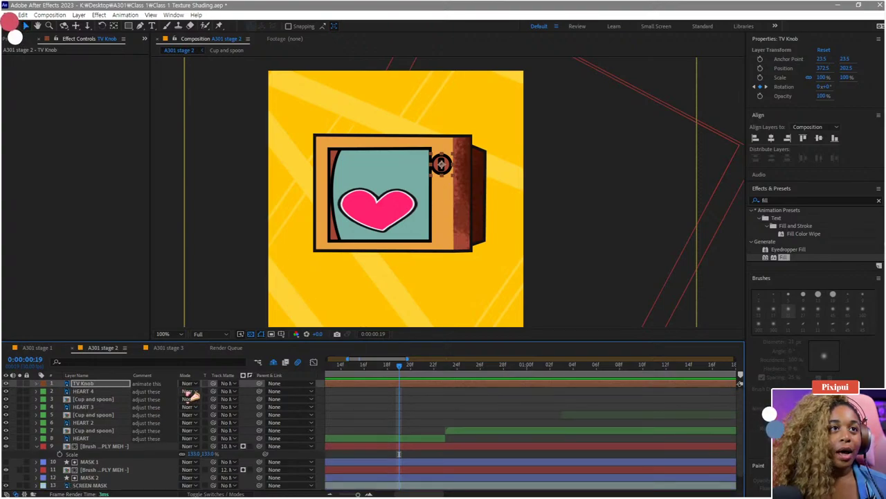
key(u)
drag(191, 396, 208, 396)
mouse_move(394, 372)
mouse_down()
mouse_move(369, 371)
mouse_move(399, 378)
mouse_up()
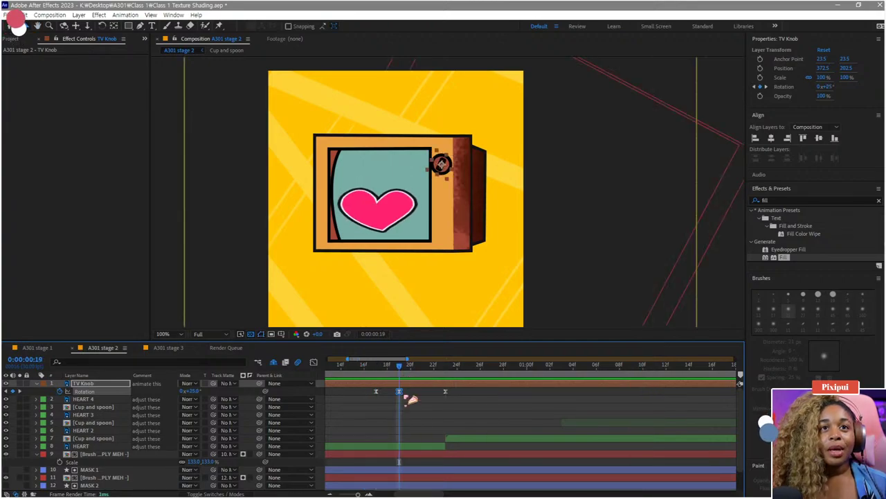
Step: Lengthen and raise the outgoing curve handle of the 25° Rotation keyframe in the graph editor and preview the motion
click(314, 363)
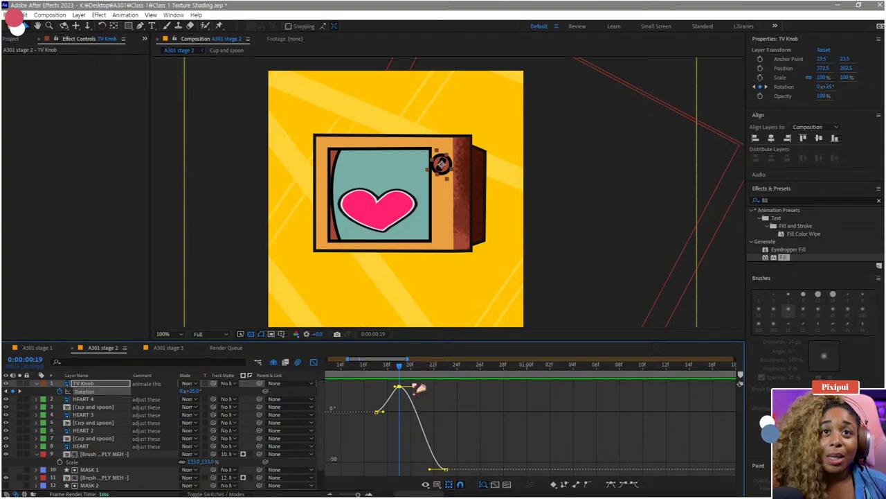
drag(414, 387, 369, 374)
key(space)
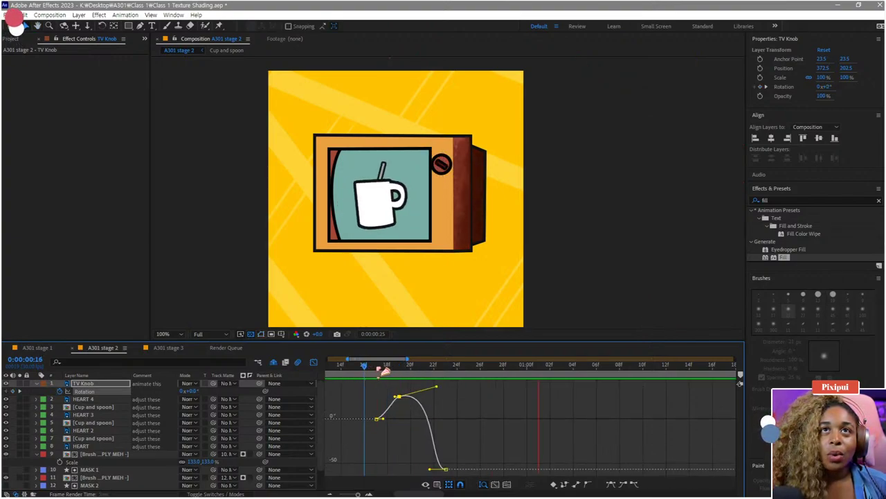
click(315, 363)
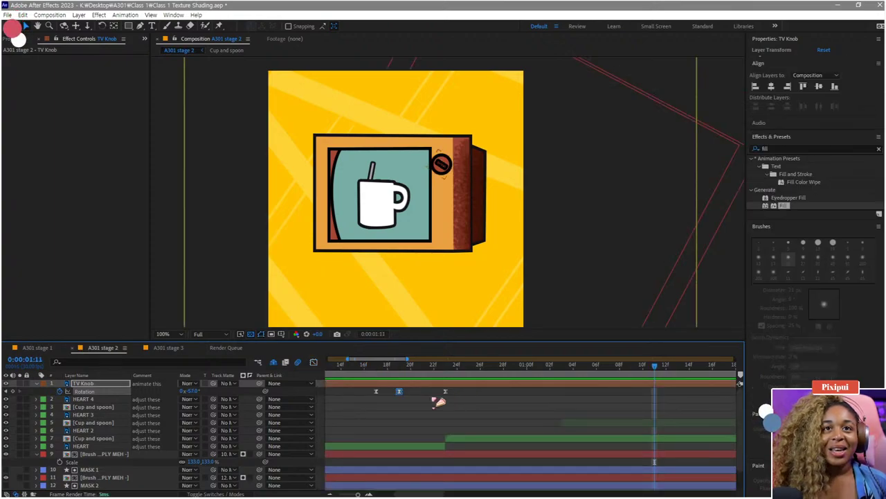
Step: Copy the TV Knob's -57° Rotation keyframe from 0:00:00:23, paste it at 0:00:02:10 and move the copy to 0:00:02:03
drag(465, 388, 352, 418)
click(434, 417)
click(445, 391)
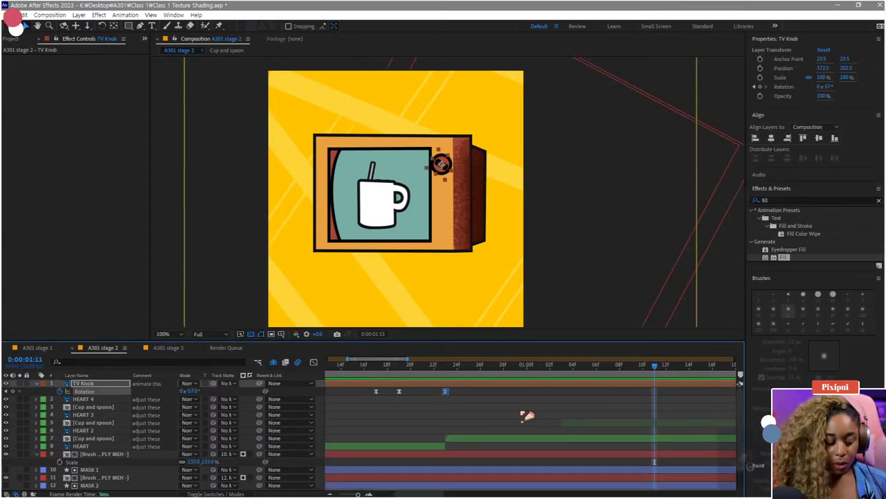
key(minus)
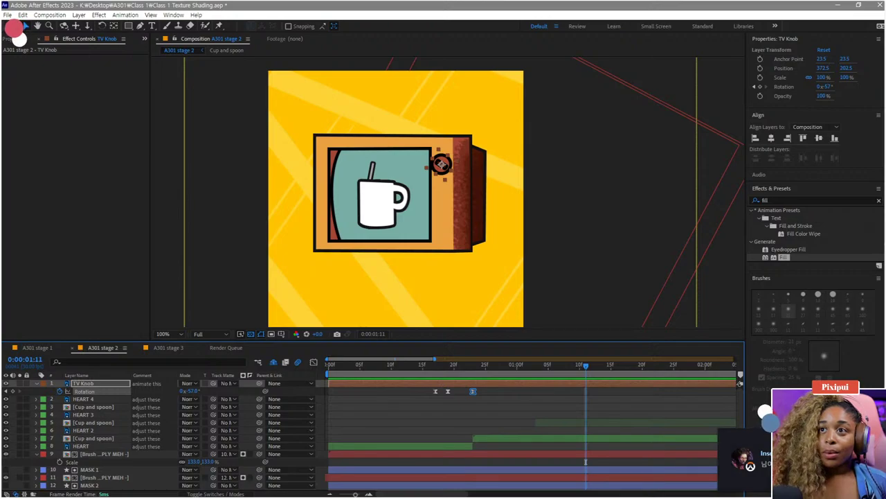
click(652, 410)
key(minus)
click(626, 367)
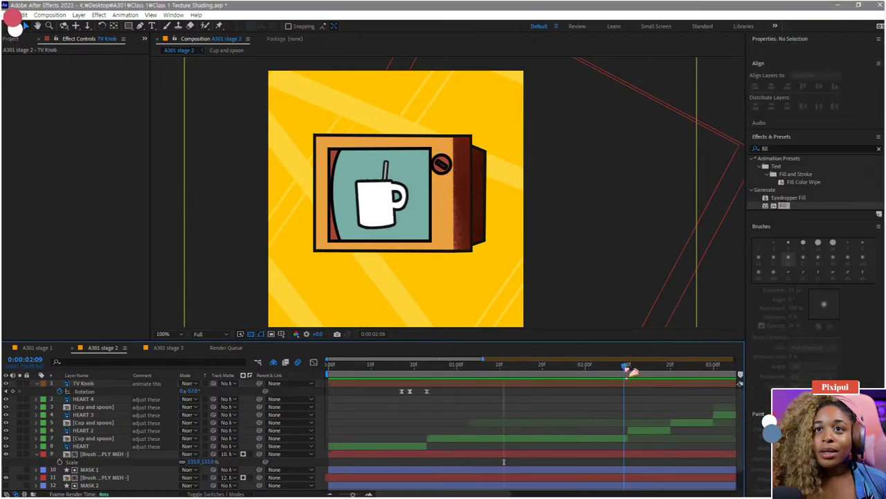
drag(630, 370, 637, 370)
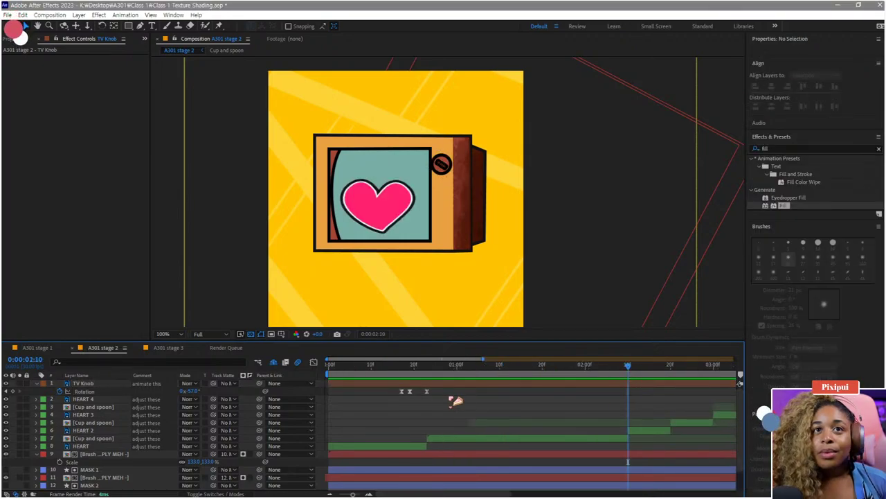
click(428, 392)
key(ctrl+c)
key(ctrl+v)
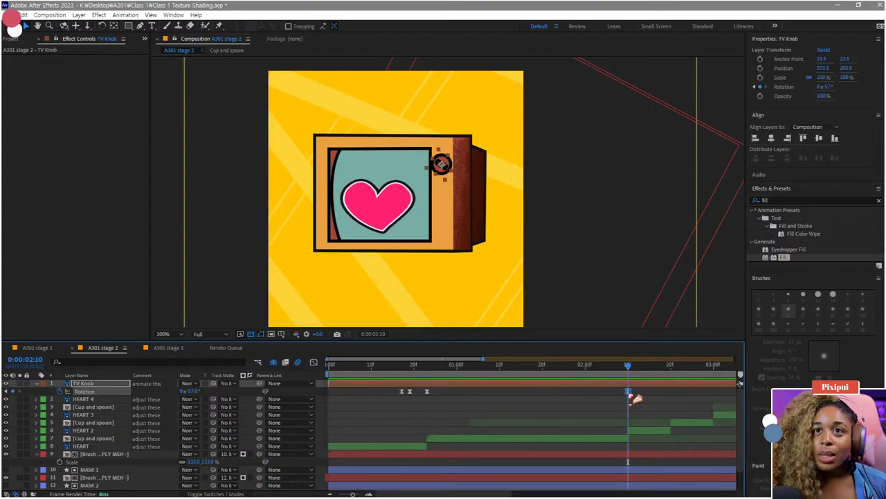
drag(629, 393, 600, 392)
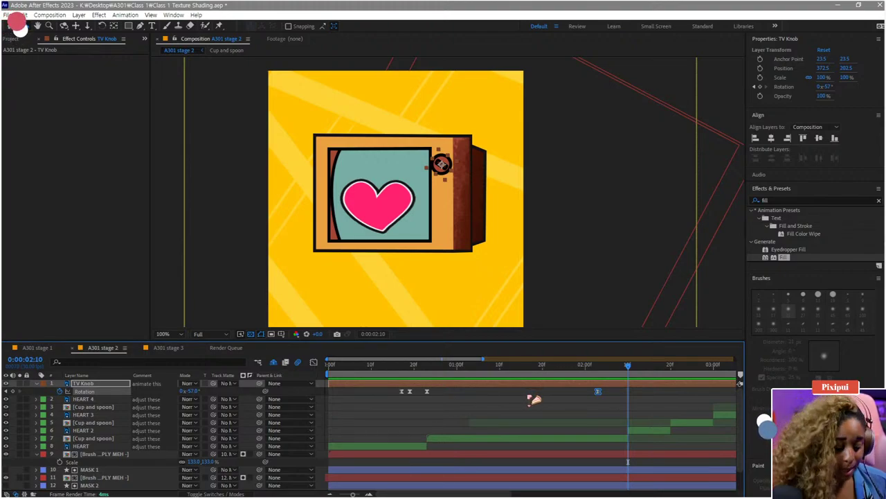
Step: Copy the TV Knob's first Rotation keyframe at 0:00:00:17 and paste it at 0:00:02:10
click(401, 391)
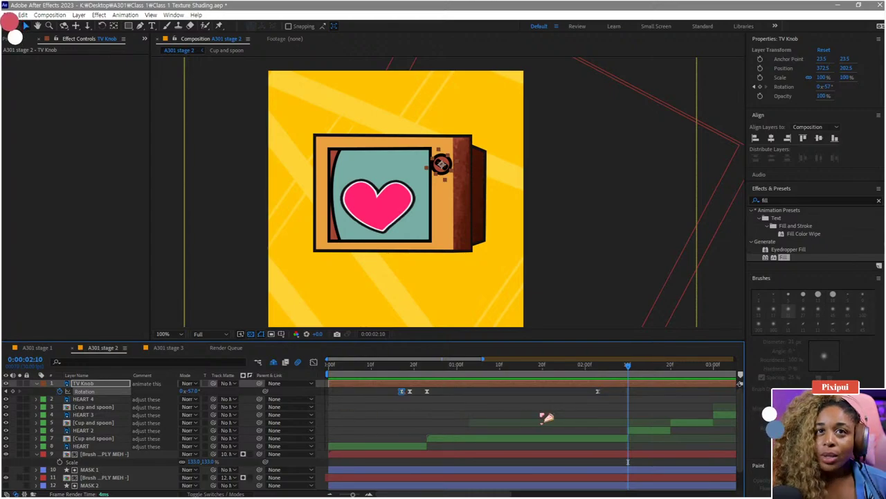
key(ctrl+v)
click(599, 366)
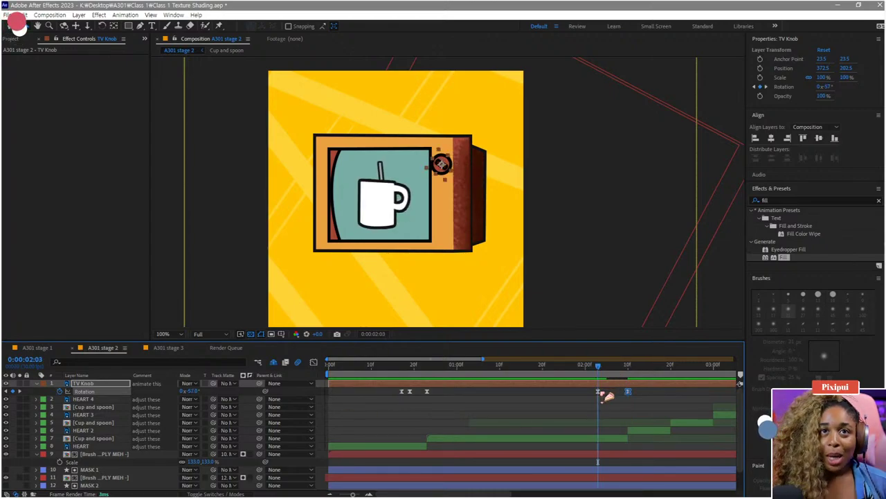
click(601, 393)
Step: Compare the timing with the first knob turn and paste a copy of the 0:00:02:03 Rotation keyframe at 0:00:02:05
drag(606, 374, 612, 374)
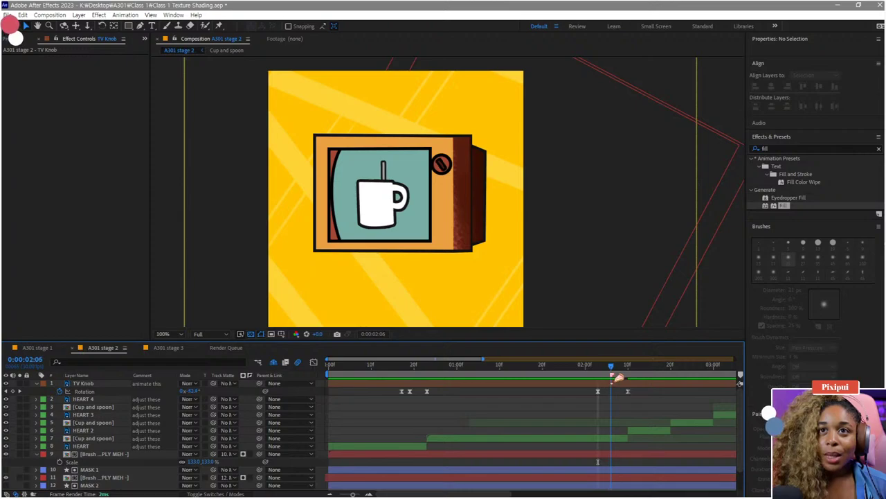
drag(408, 372, 412, 373)
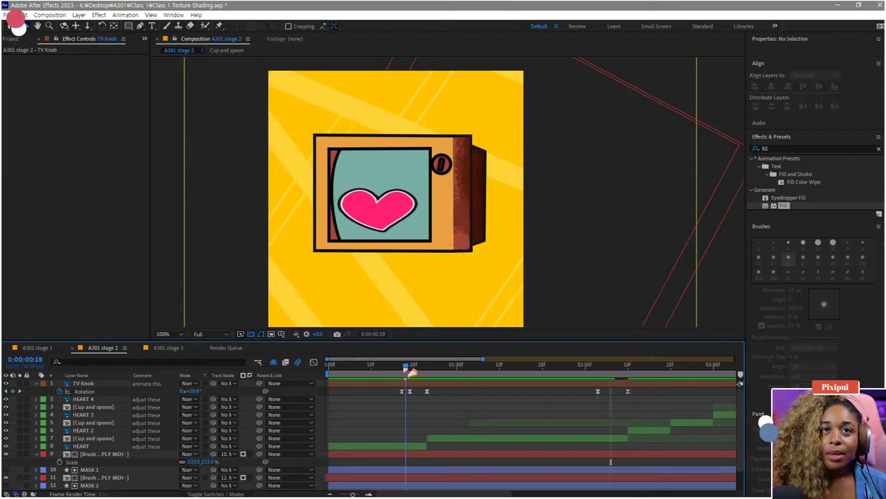
click(602, 371)
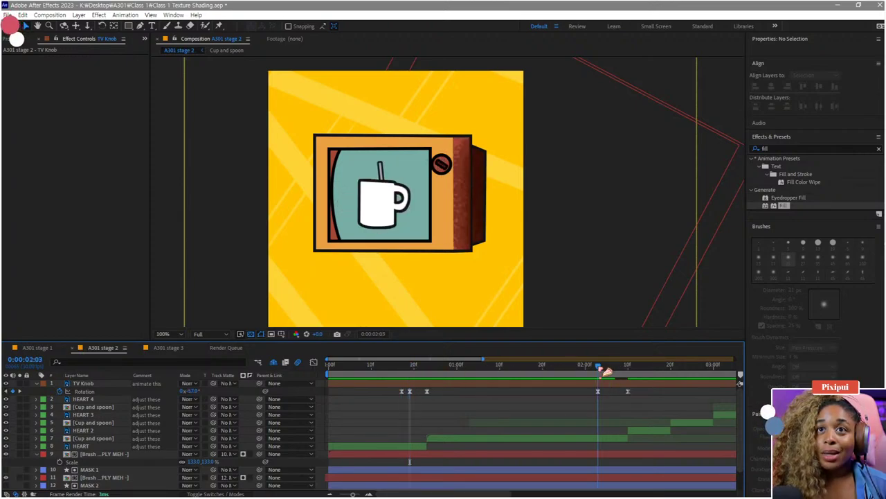
click(607, 371)
click(599, 391)
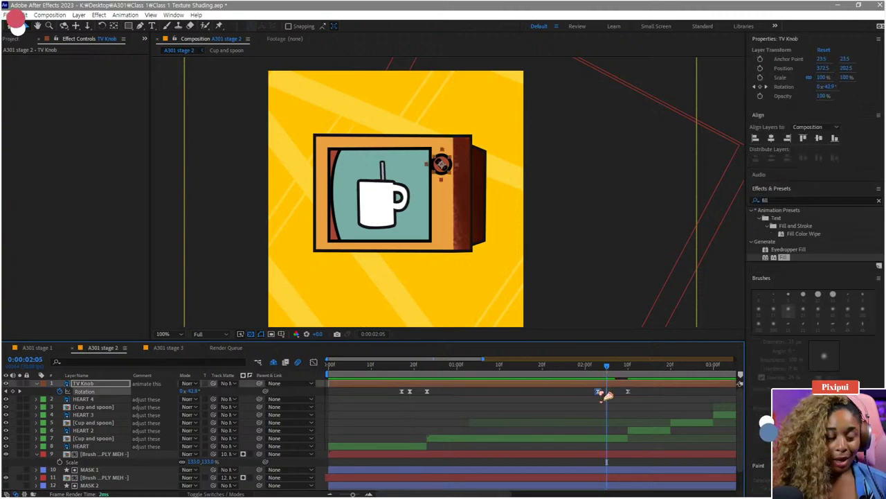
key(ctrl+v)
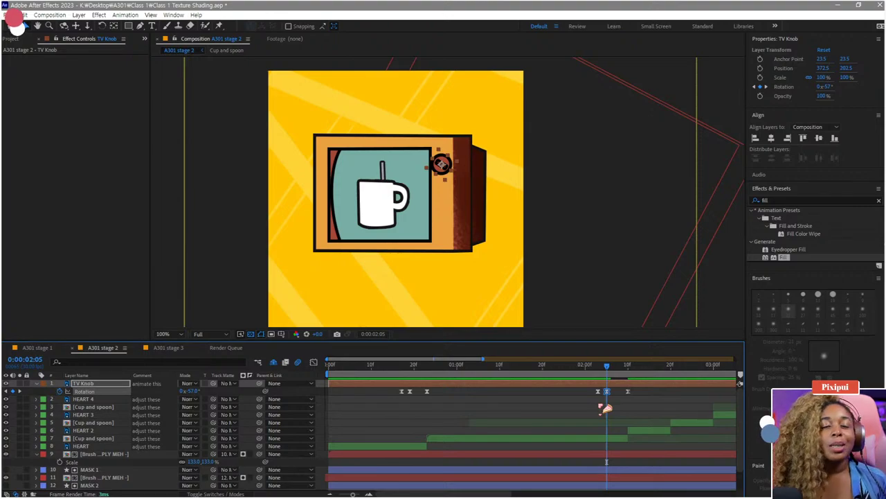
Step: In the graph editor, lower the 0:00:02:05 Rotation keyframe below -57°, lengthen its outgoing handle and preview the knob turn
click(313, 362)
key(=)
key(=)
key(=)
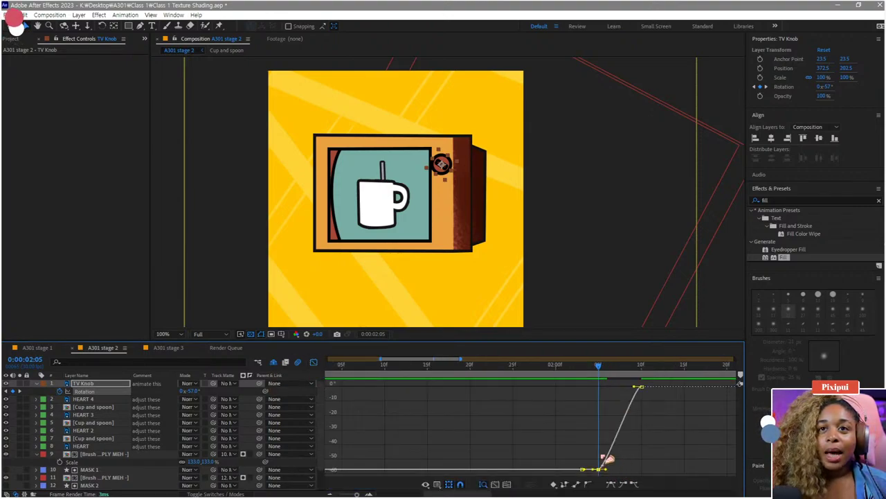
drag(526, 469, 576, 469)
key(space)
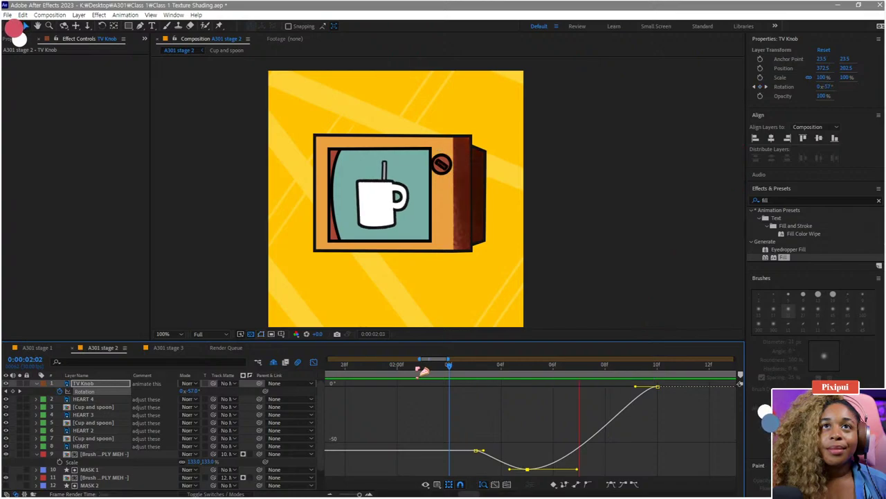
key(space)
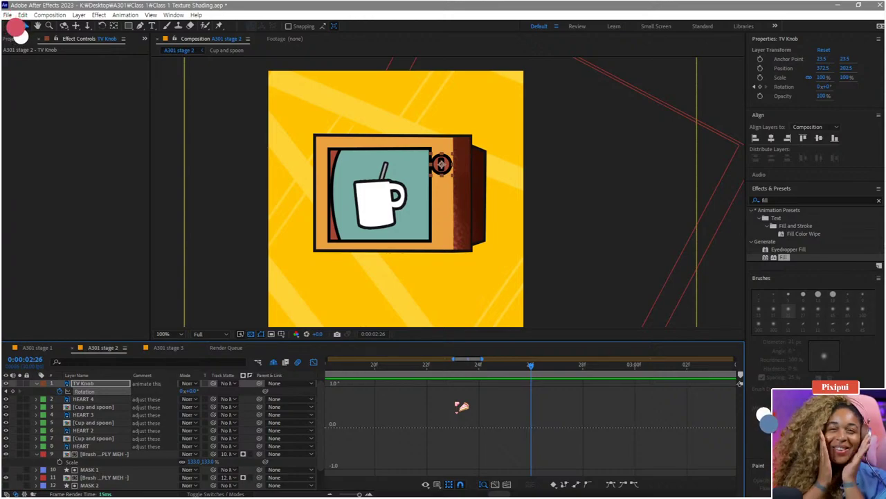
Step: Leave the graph editor, copy the TV Knob's first three Rotation keyframes and paste them starting at 0:00:02:14
key(semicolon)
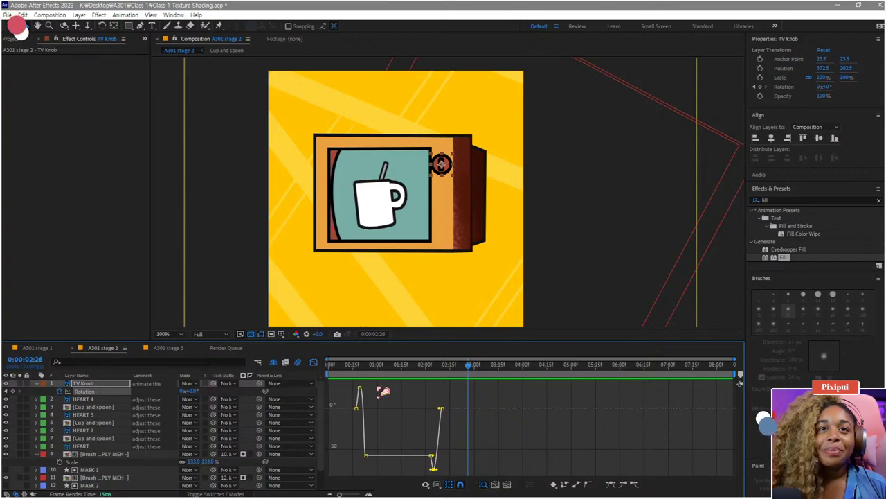
scroll(443, 411, up, 3)
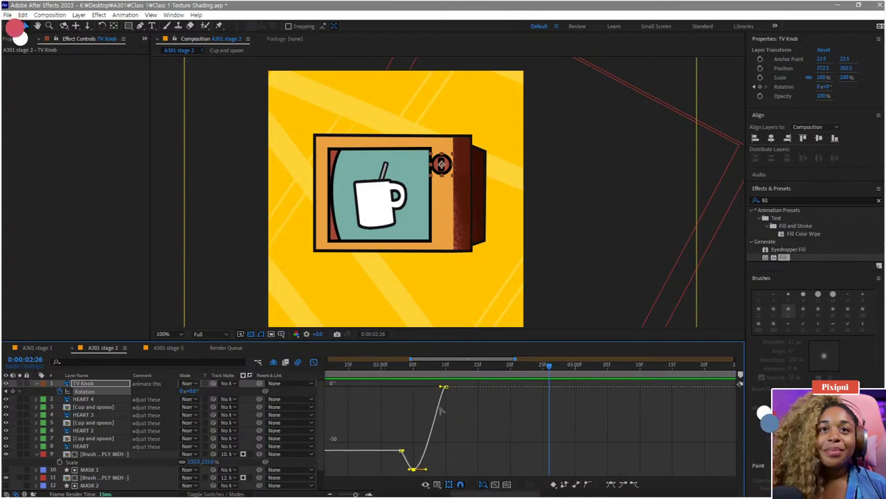
click(314, 362)
scroll(469, 411, down, 3)
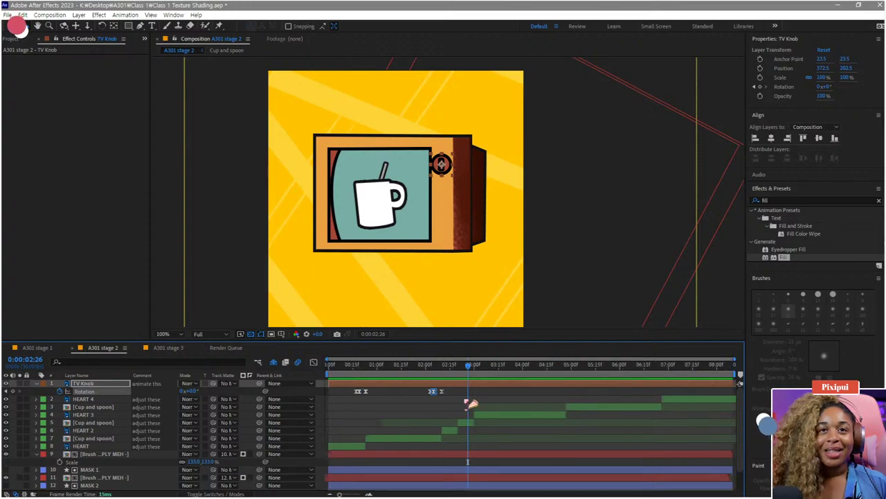
drag(426, 367, 454, 384)
drag(401, 393, 327, 408)
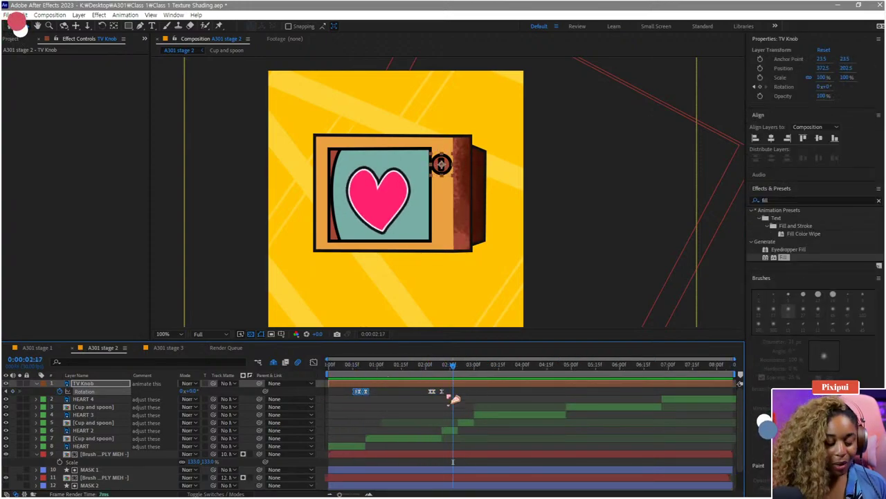
drag(454, 372, 447, 375)
scroll(458, 396, up, 5)
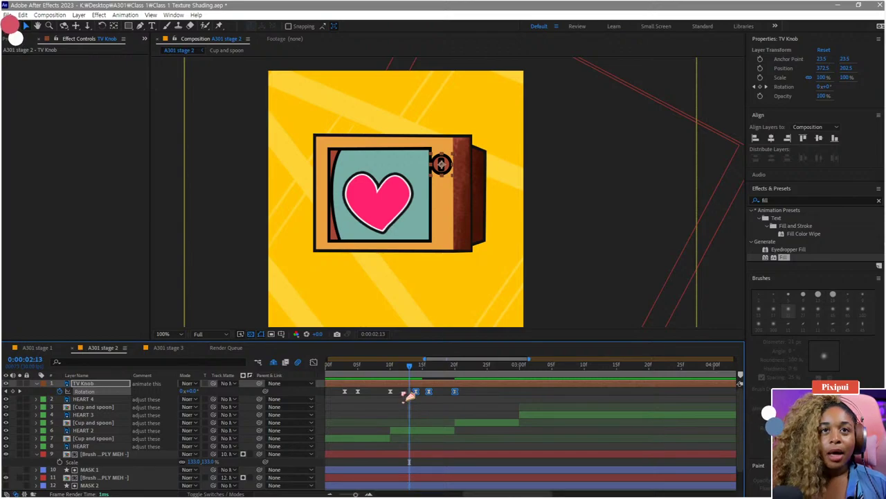
Step: Copy the three Rotation keyframes from 0:00:02:03 to 0:00:02:10 and paste them starting at 0:00:02:21
drag(404, 389, 340, 399)
key(ctrl+c)
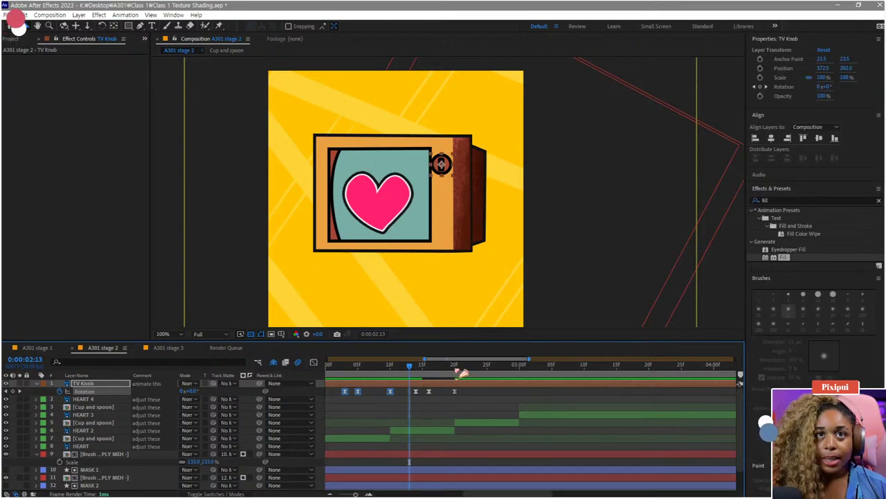
click(461, 365)
key(ctrl+v)
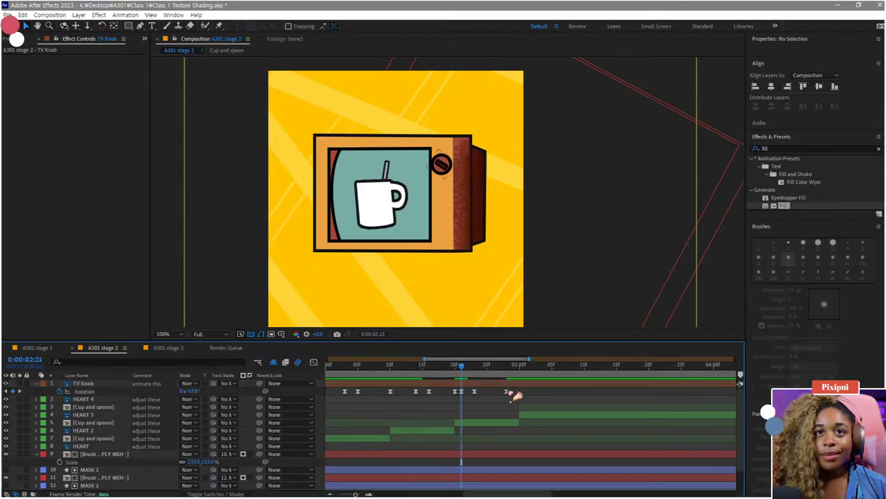
Step: Shift the three Rotation keyframes starting at 0:00:02:21 two frames forward so the last one sits at 0:00:03:00
click(474, 392)
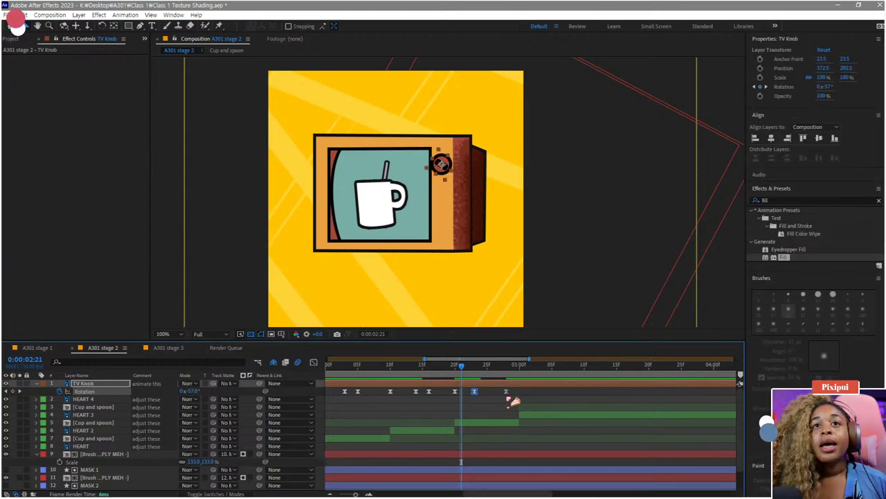
drag(523, 394, 462, 392)
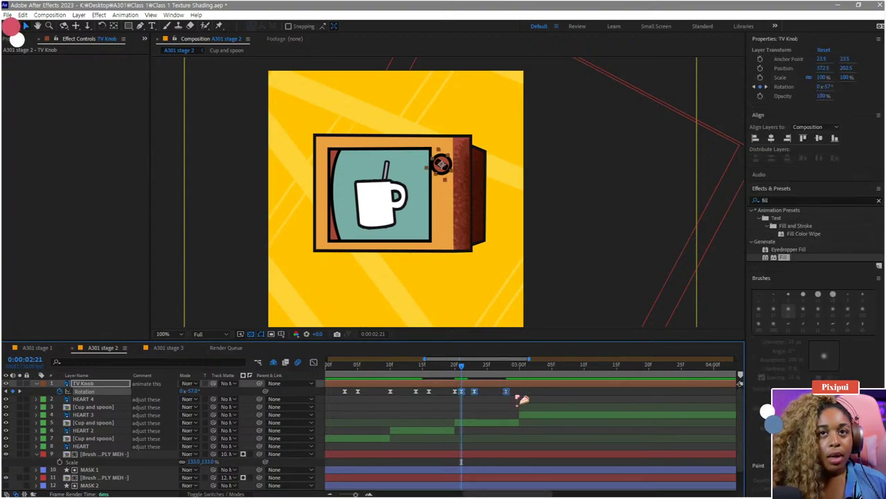
drag(519, 391, 435, 372)
scroll(500, 401, up, 2)
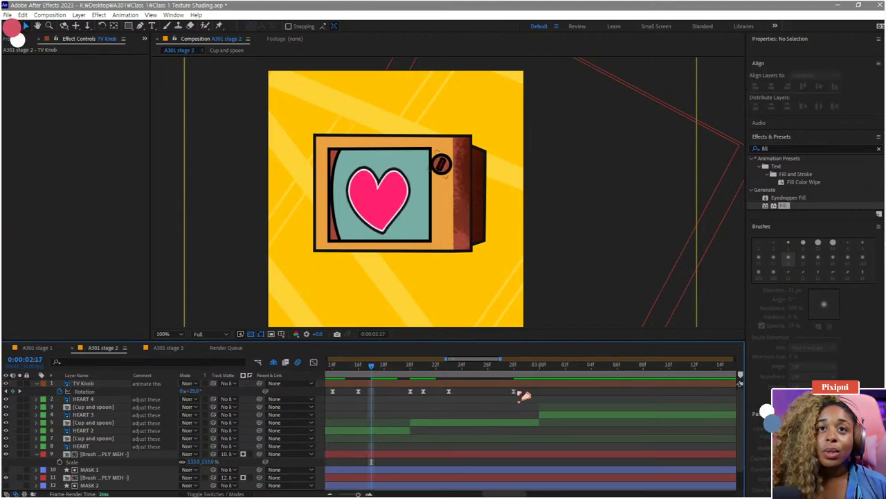
drag(524, 396, 425, 402)
drag(523, 396, 543, 398)
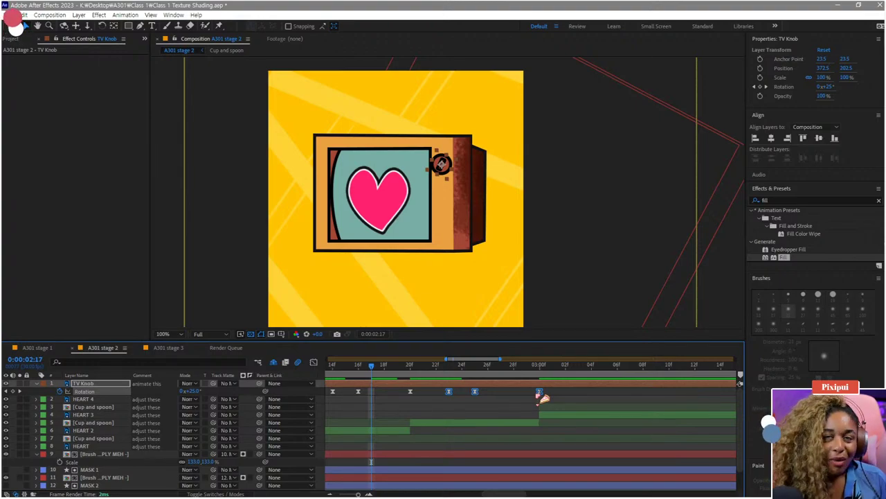
Step: Try to compress the spacing of the last three Rotation keyframes so they end at 0:00:02:29
click(447, 396)
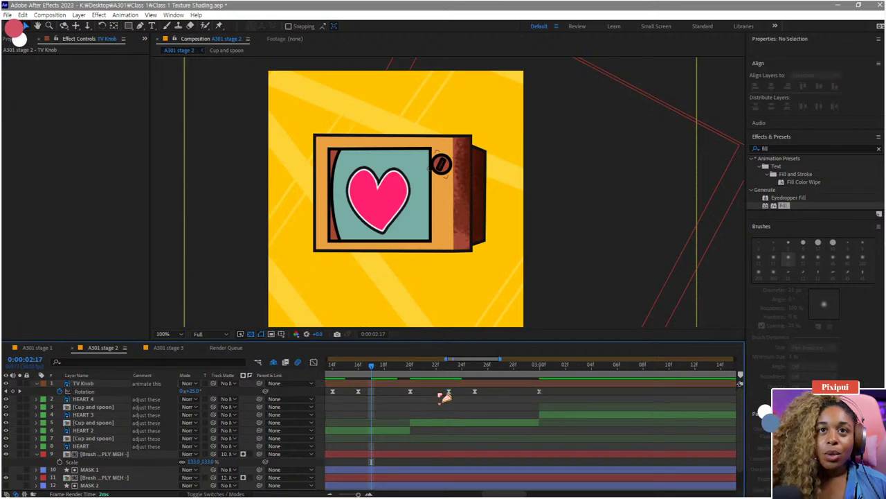
click(448, 392)
drag(462, 400, 545, 398)
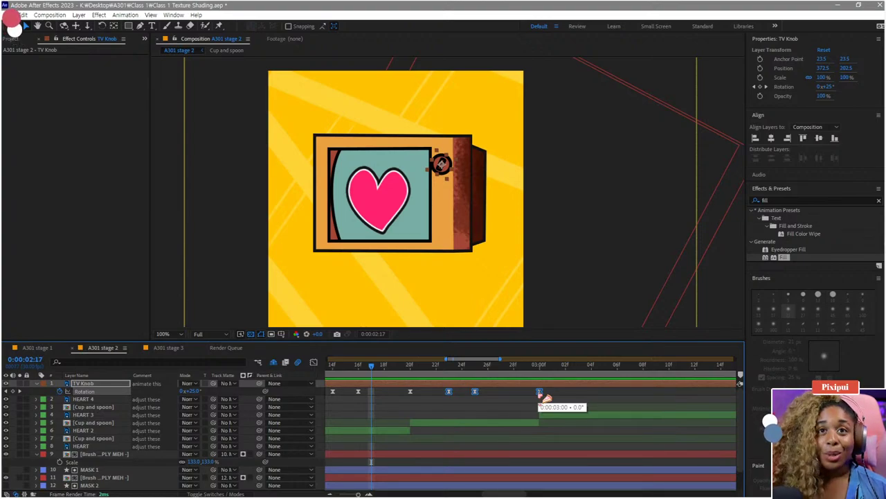
mouse_move(545, 400)
mouse_down()
mouse_move(716, 402)
mouse_move(505, 400)
mouse_move(723, 400)
mouse_move(535, 409)
mouse_up()
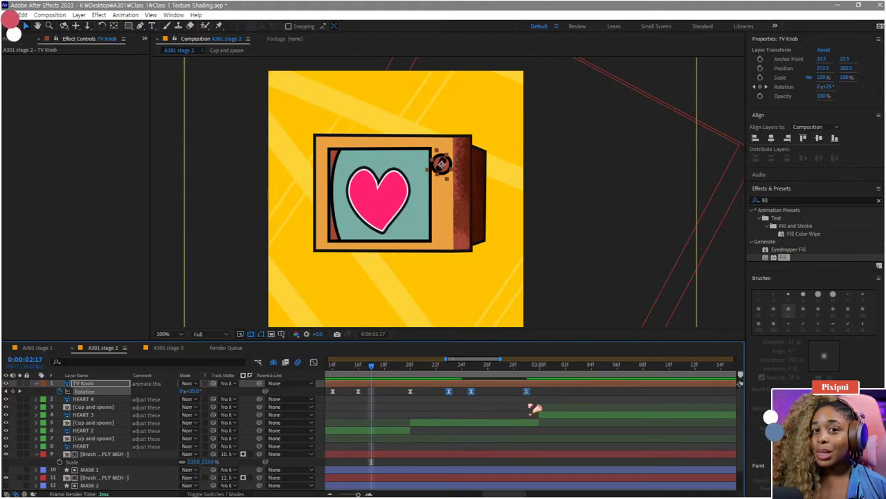
Step: Try pasting the -57° to 0° Rotation keyframe set at 0:00:04:20, and undo the paste
key(minus)
key(minus)
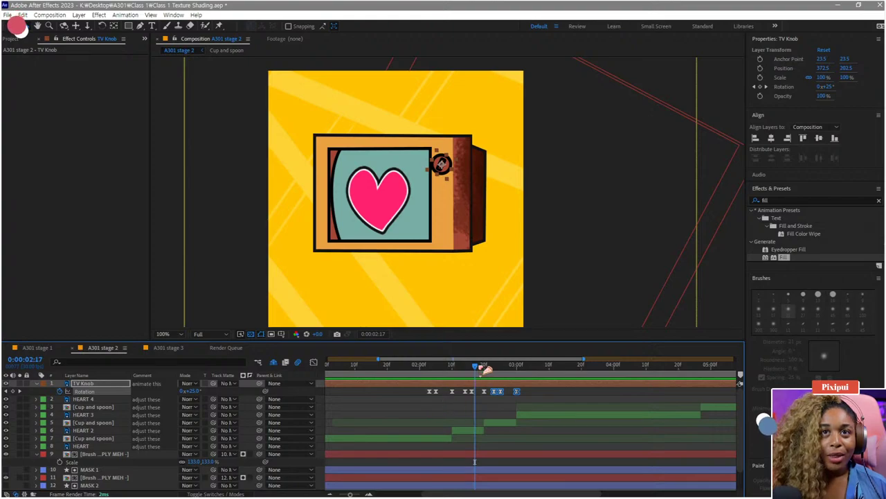
drag(484, 369, 528, 379)
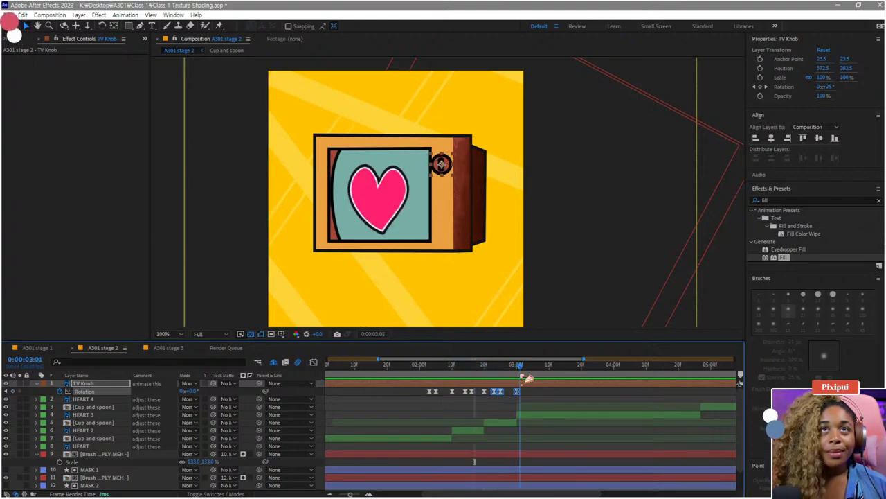
drag(414, 389, 462, 397)
drag(534, 368, 680, 381)
key(ctrl+v)
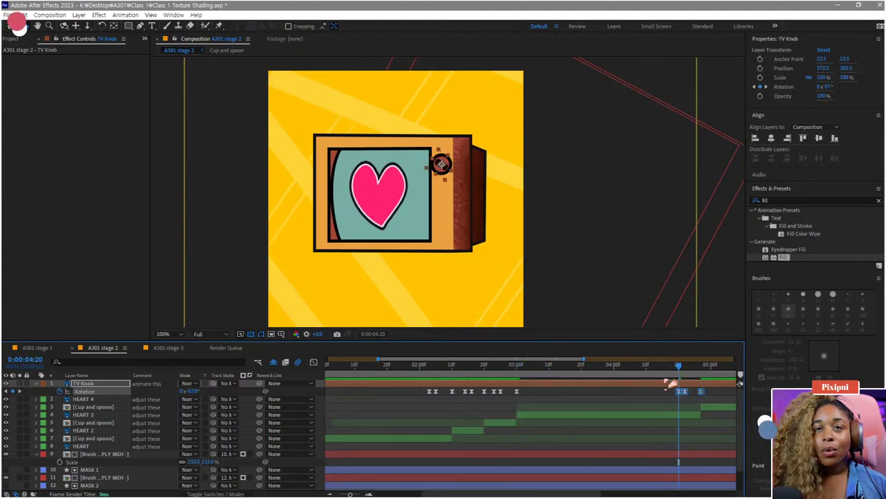
key(ctrl+z)
Step: Copy the first three Rotation keyframes (0° to -57°) to 0:00:04:20 and shift them one frame forward, ending at the HEART 3 clip's end
key(minus)
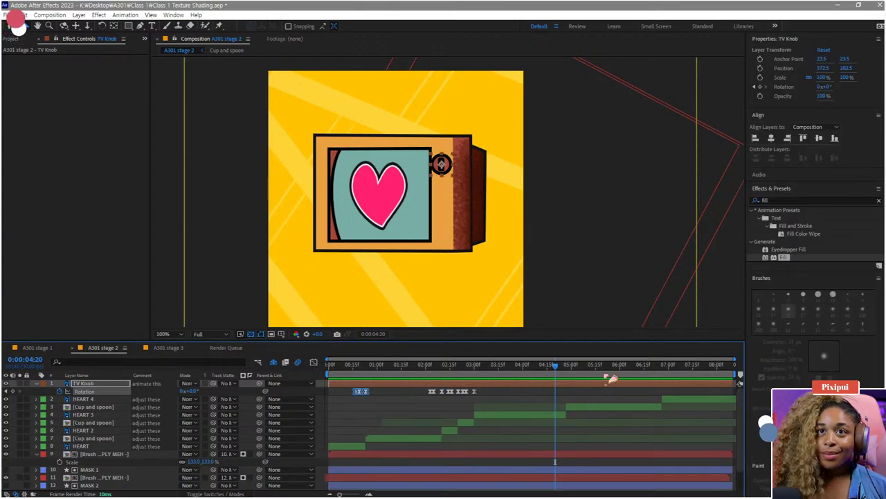
key(ctrl+v)
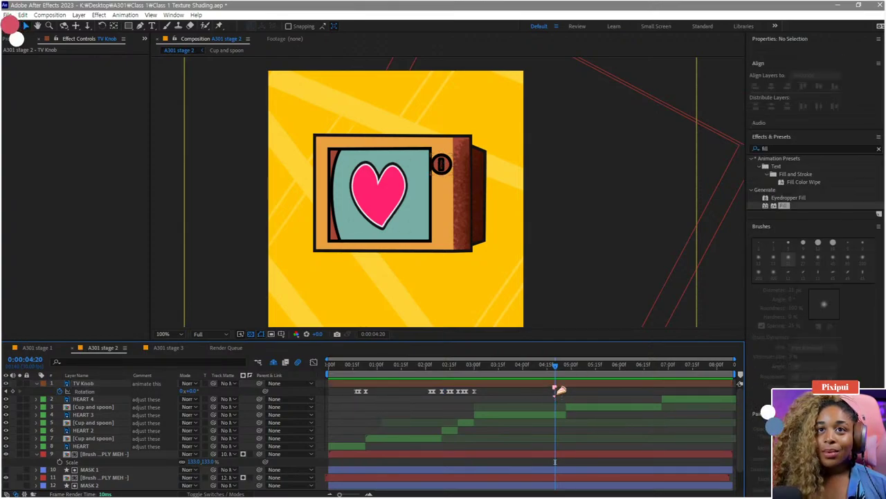
key(equal)
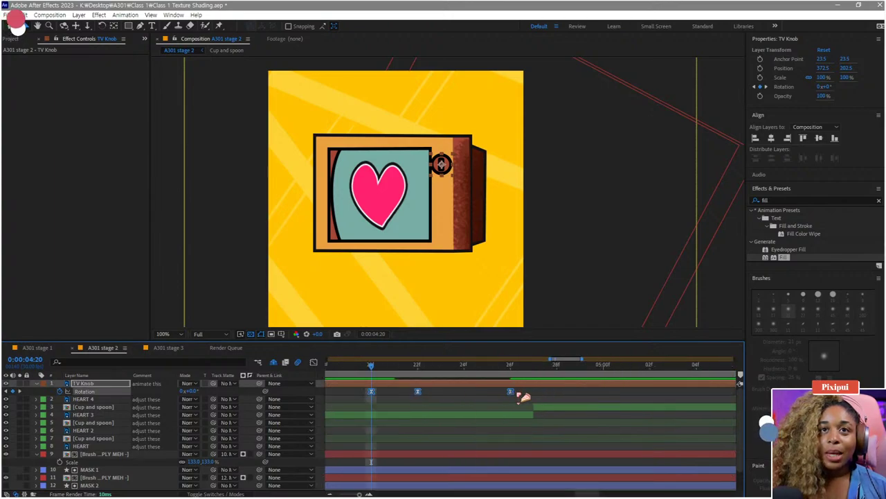
key(minus)
key(minus)
key(space)
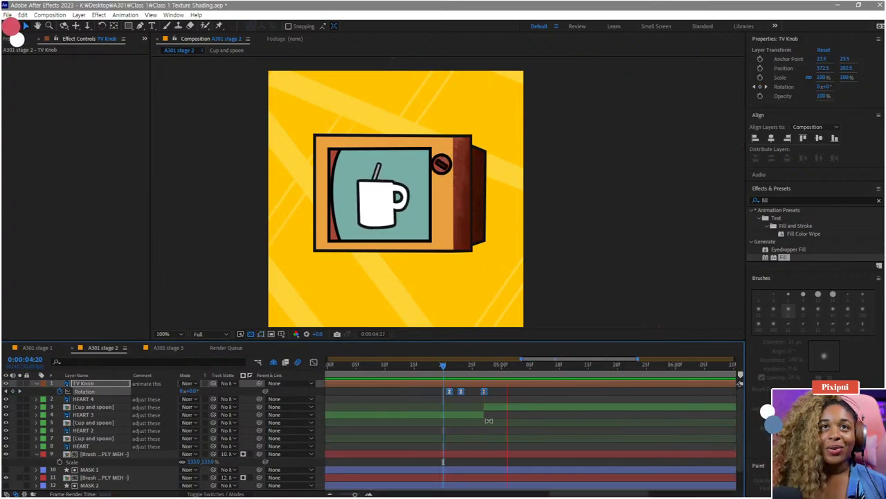
key(space)
Step: Copy the three Rotation keyframes starting at 0:00:02:03 to 0:00:06:18 and shift them one frame forward, ending where HEART 4 begins
key(minus)
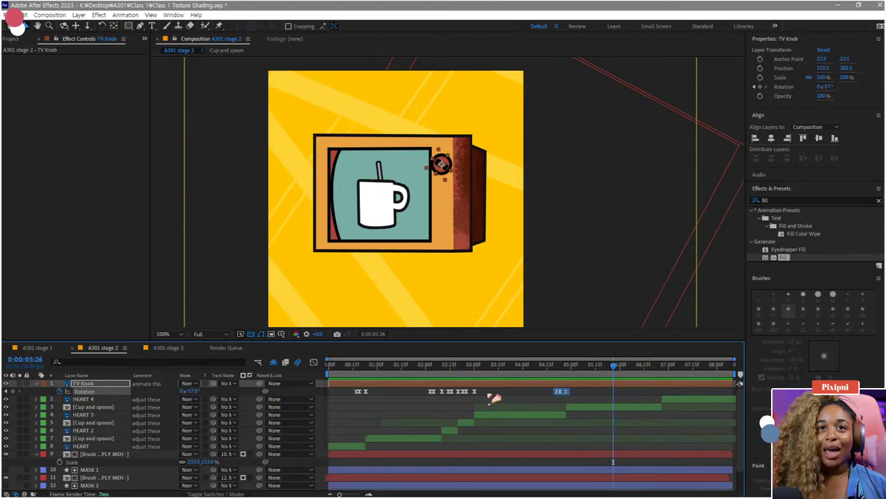
key(equal)
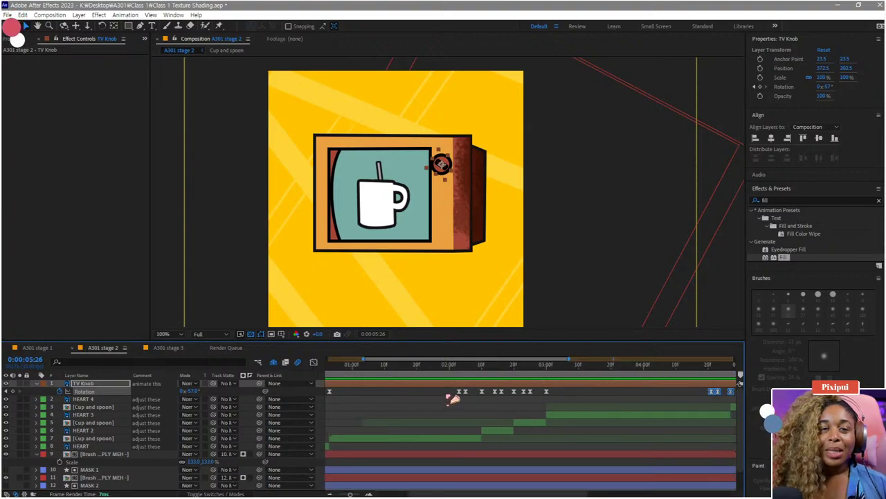
drag(447, 395, 489, 398)
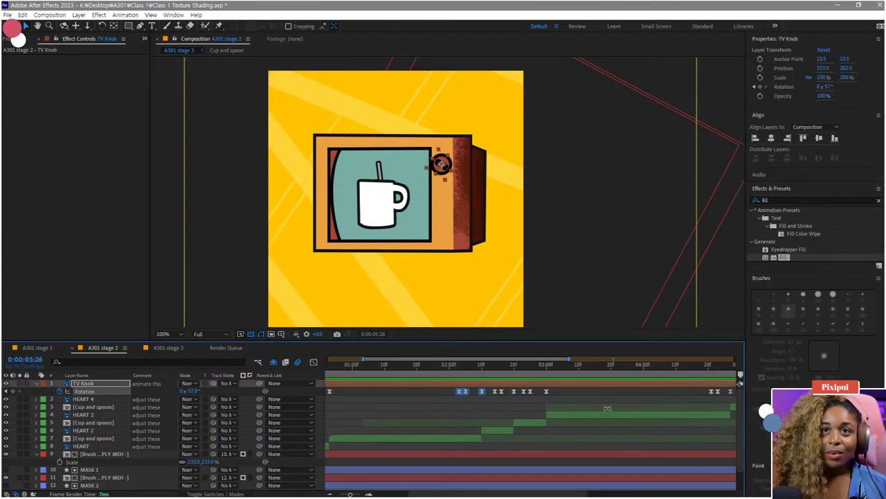
key(equal)
key(equal)
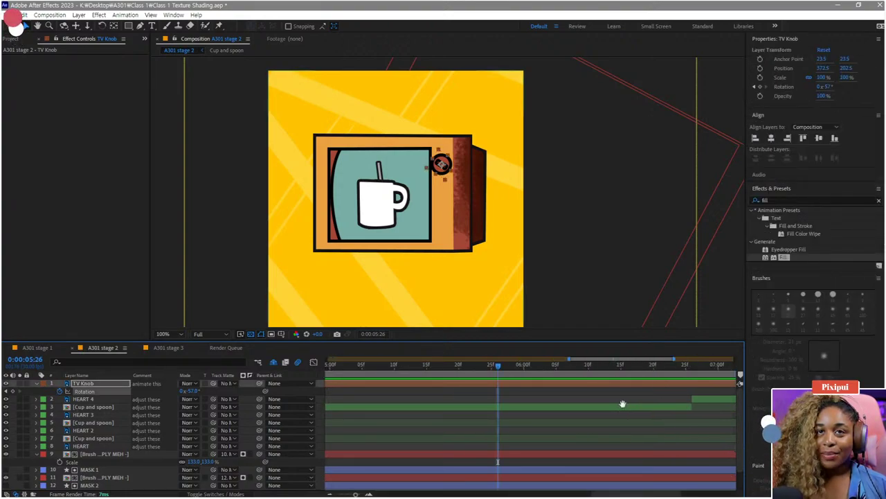
drag(624, 403, 536, 425)
key(minus)
click(558, 372)
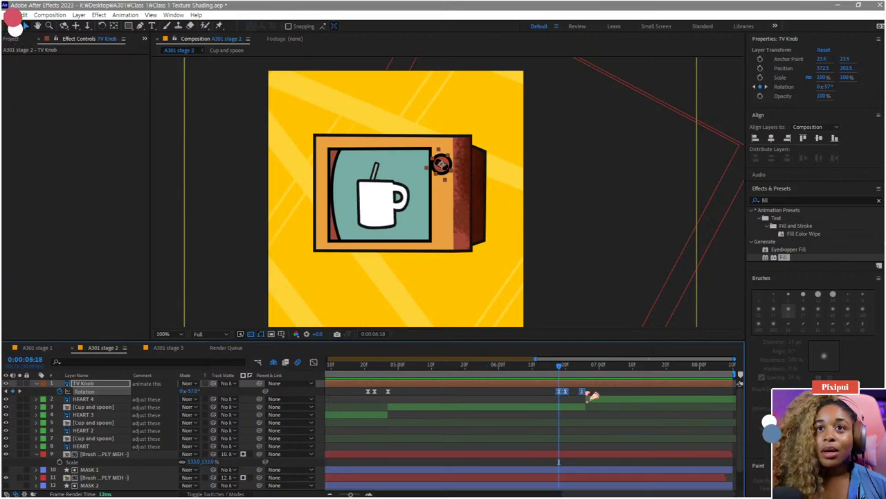
key(equal)
key(equal)
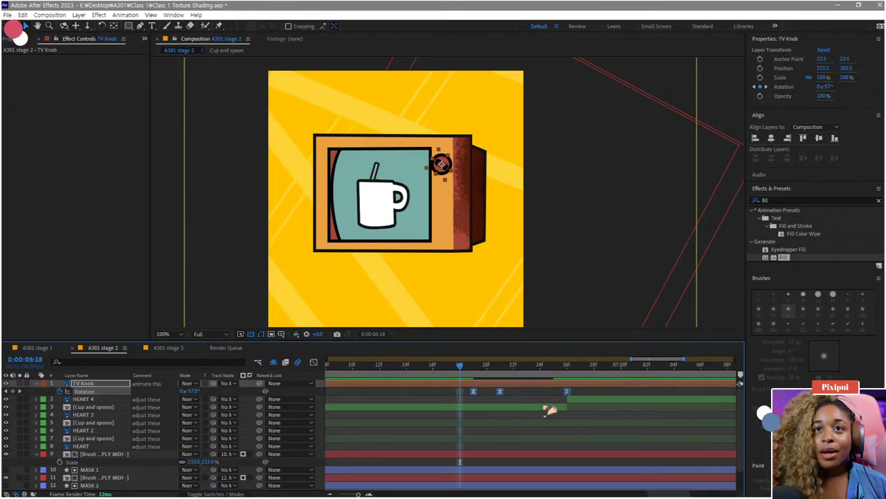
Step: Play back the composition to check the knob's turns against the switches between heart and cup clips
key(minus)
key(minus)
key(minus)
key(space)
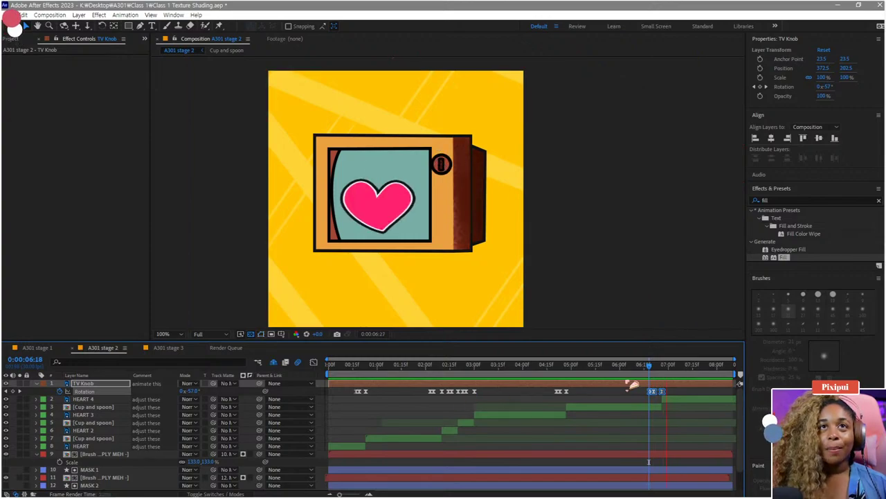
key(space)
key(space)
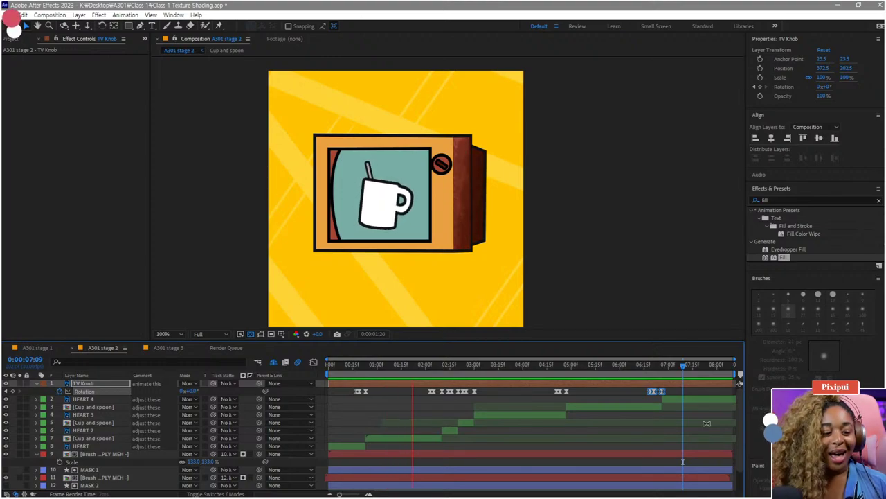
key(space)
Step: Collapse the properties of TV Knob and the first brush layer, and move the current time back to the opening heart clip
click(38, 384)
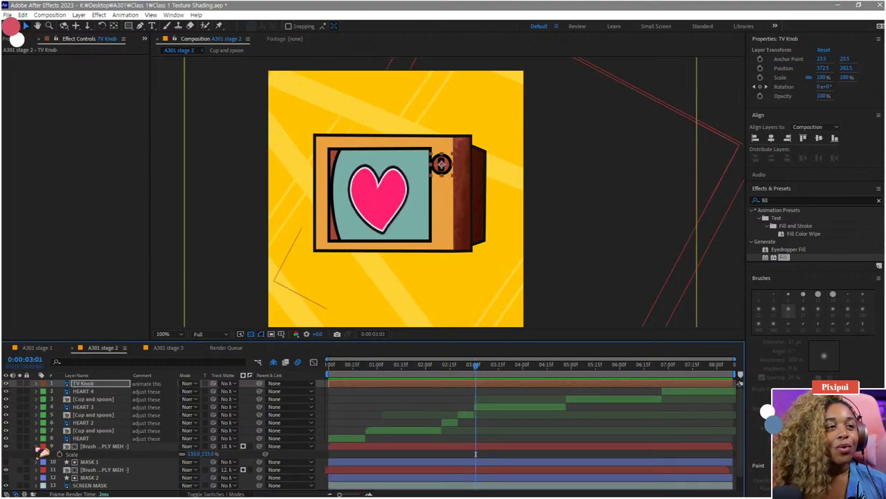
click(329, 365)
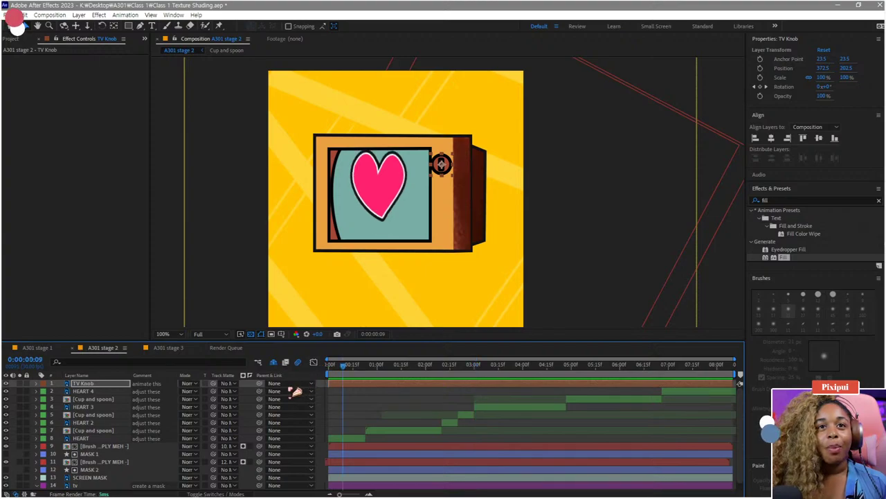
Step: Try raising the tv layer to position 283, 133 on its own, and undo the move
scroll(212, 425, down, 1)
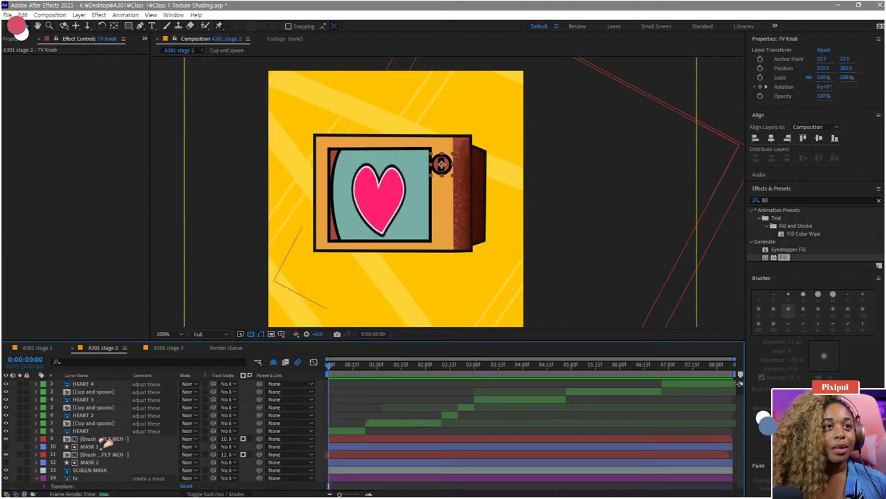
scroll(104, 441, up, 1)
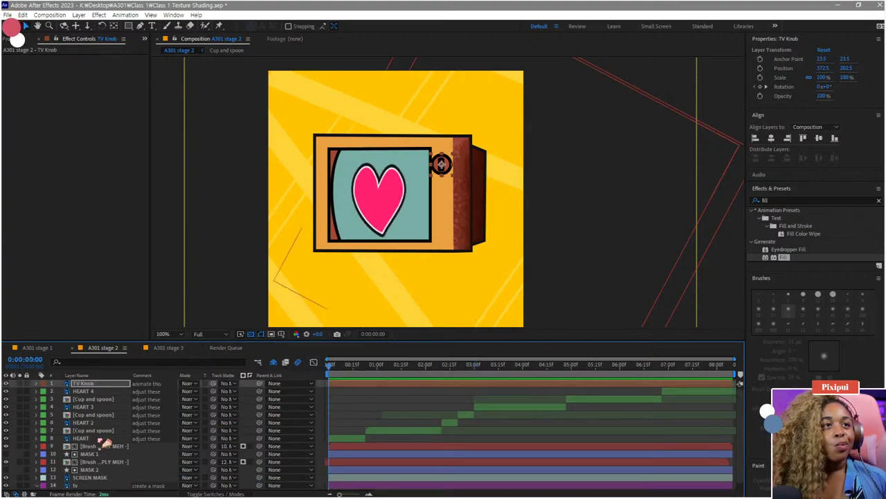
scroll(107, 451, down, 1)
click(99, 478)
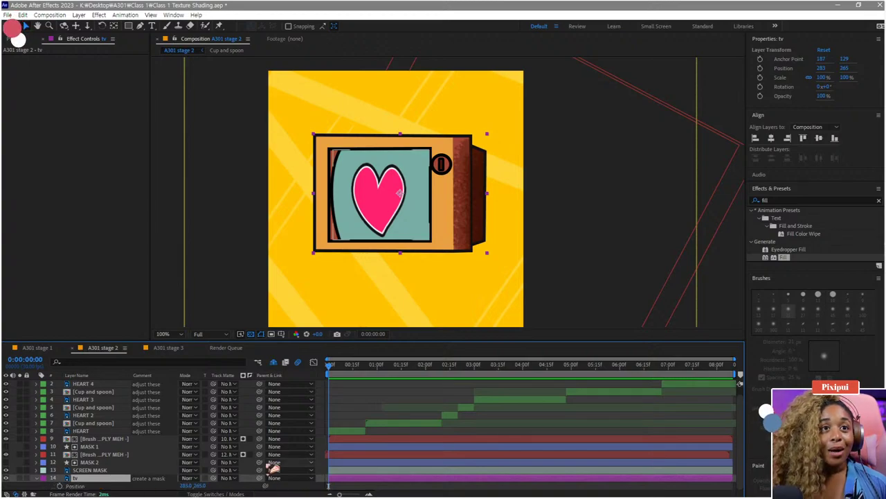
key(p)
drag(199, 485, 198, 424)
drag(414, 255, 470, 153)
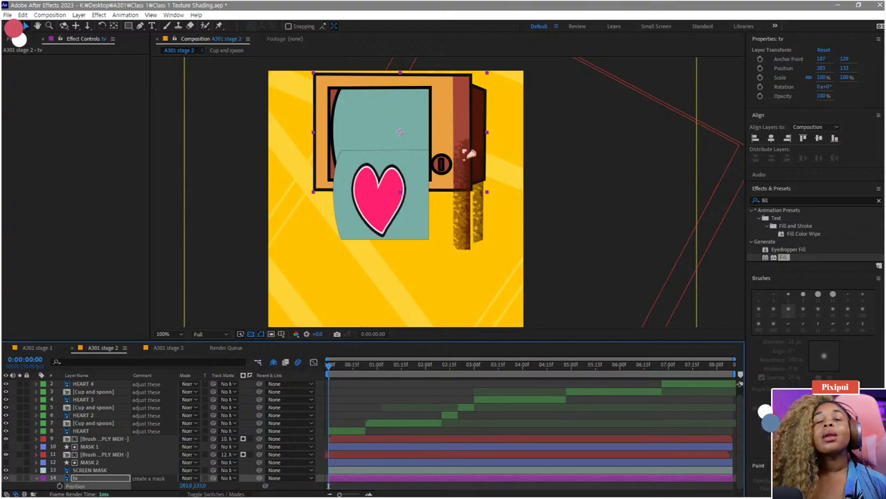
key(ctrl+z)
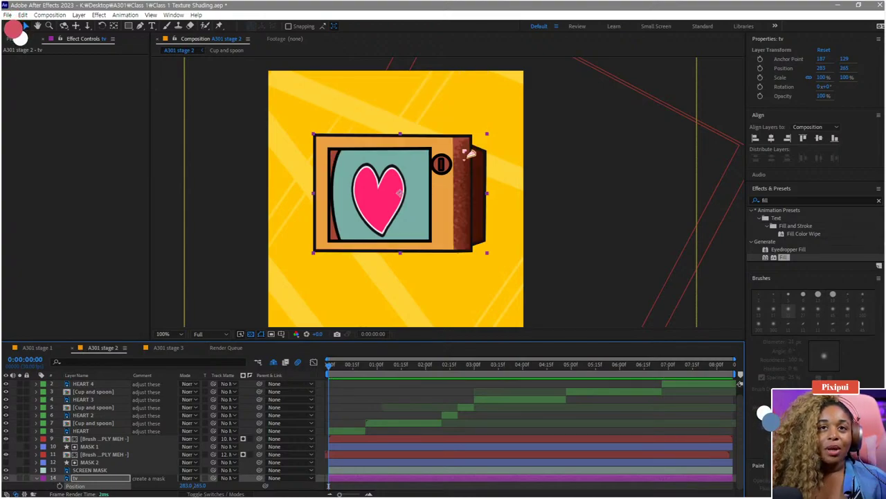
scroll(267, 423, up, 1)
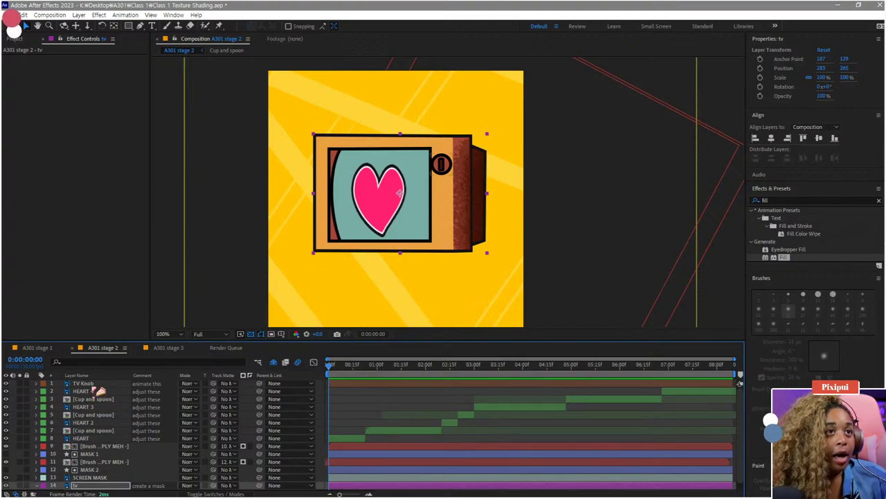
Step: Select all eight layers from HEART up through TV Knob
drag(101, 389, 103, 431)
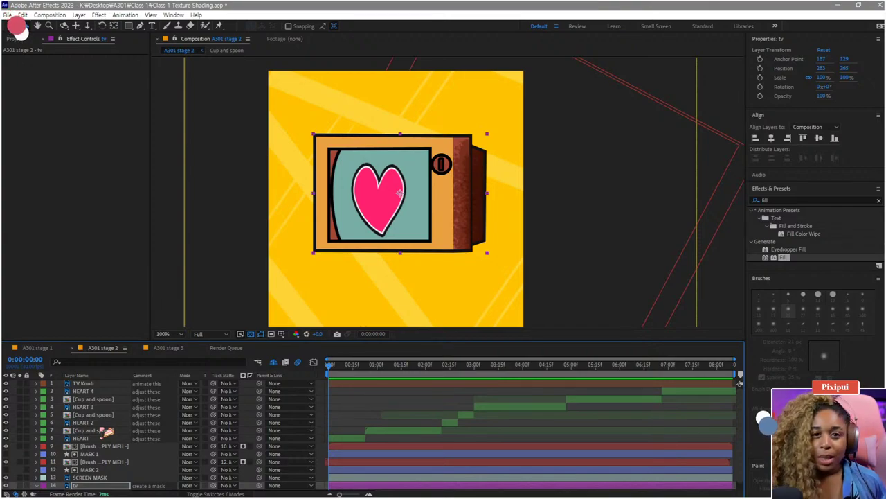
click(97, 439)
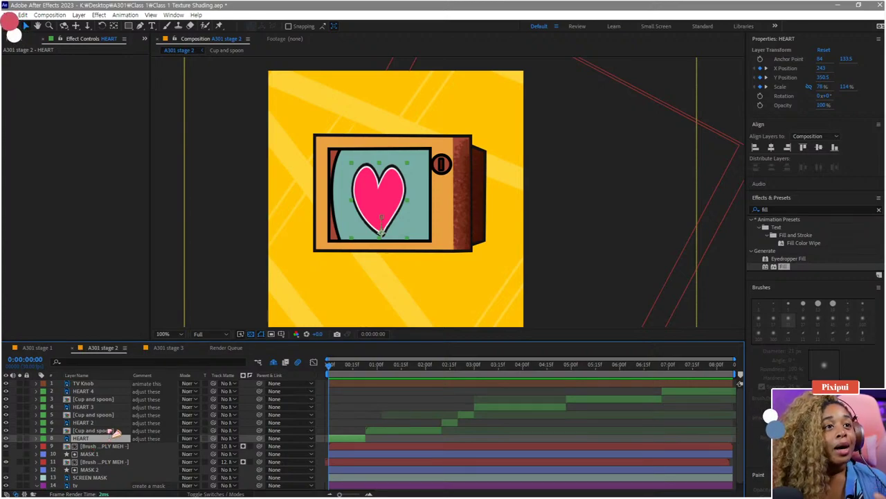
shift+click(92, 385)
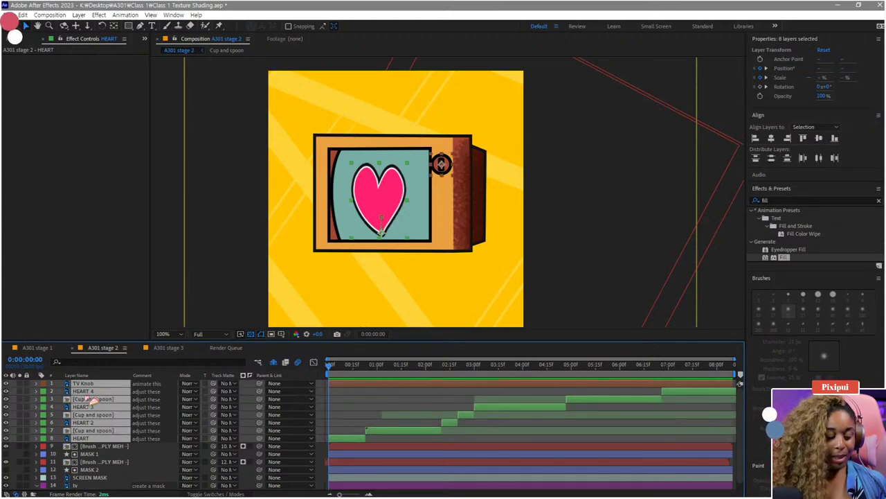
key(ctrl+shift+c)
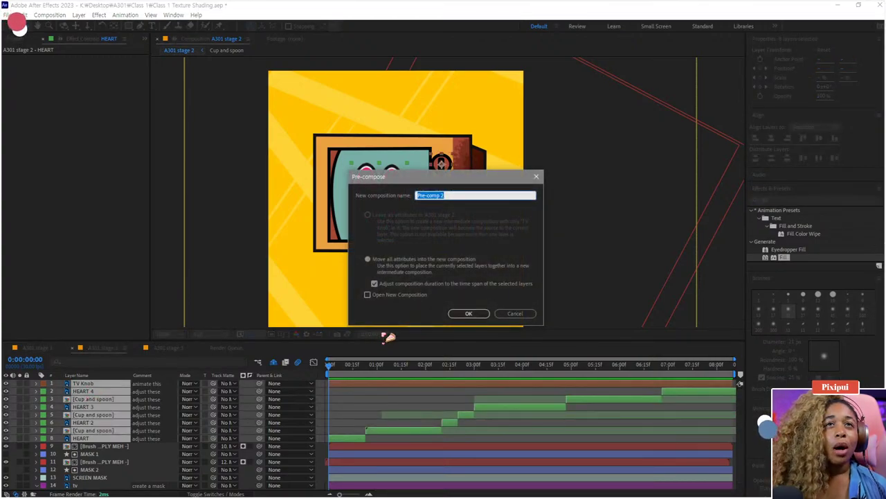
key(Escape)
click(40, 15)
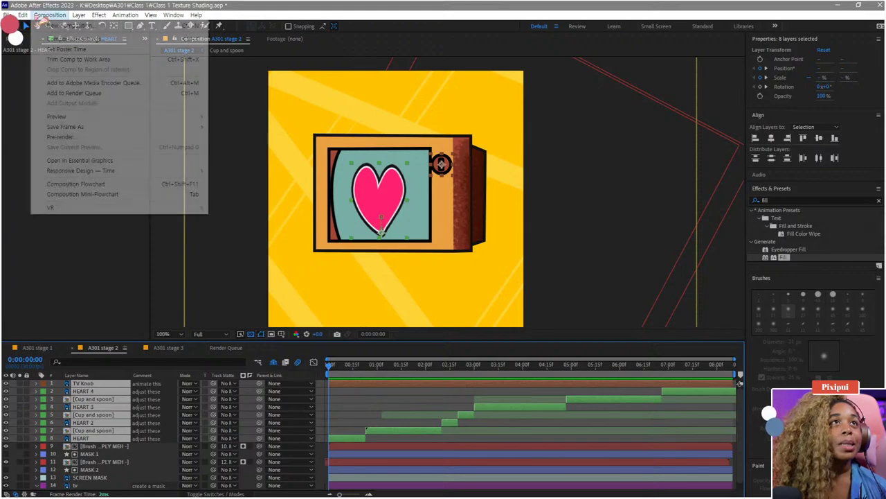
click(69, 26)
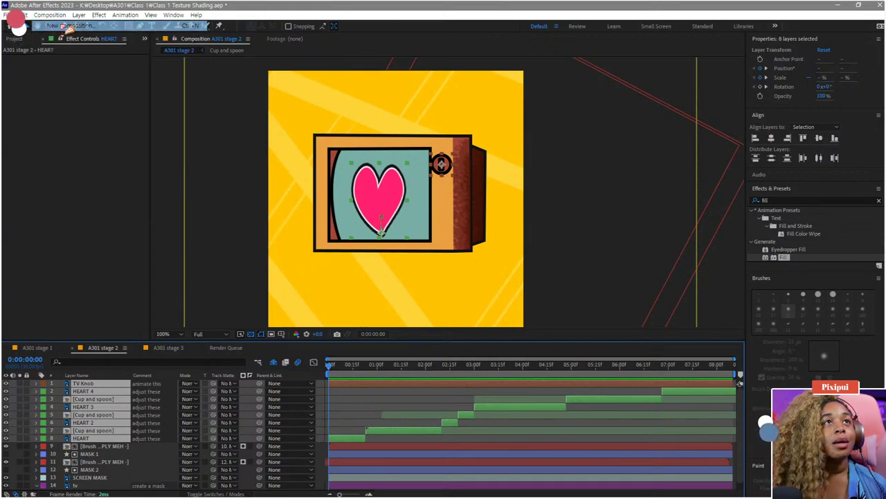
key(Escape)
click(50, 14)
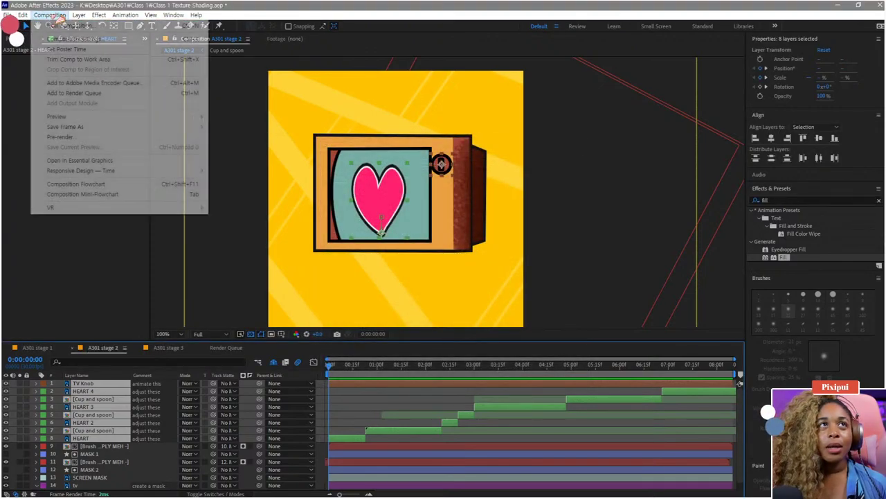
Step: Pre-compose the eight selected layers, from HEART to TV Knob, into a new composition named SOMETHING with all attributes moved
right_click(104, 408)
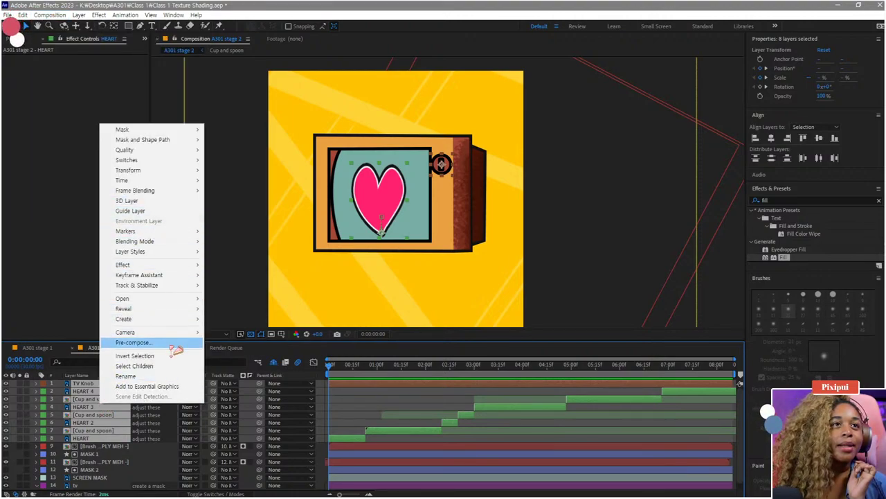
mouse_move(179, 313)
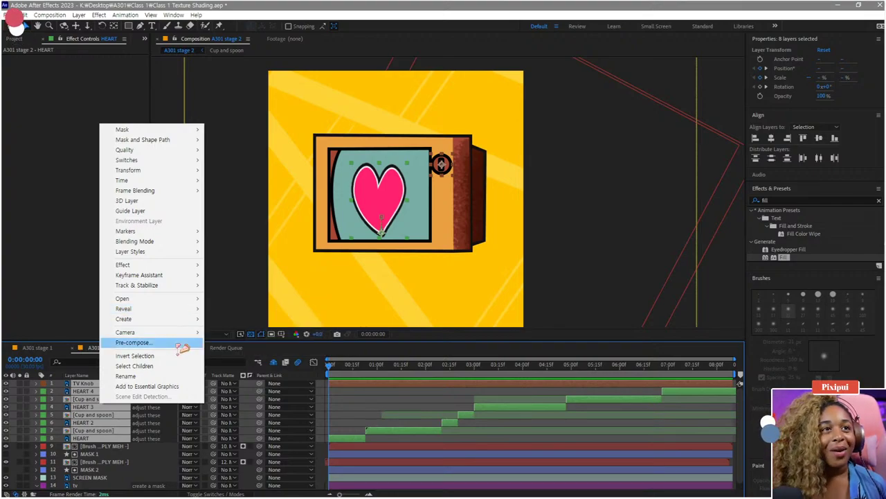
click(181, 348)
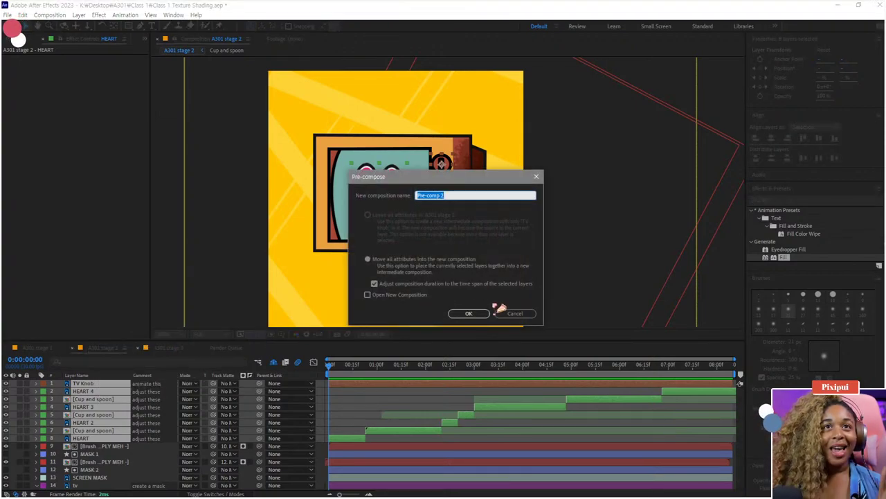
click(513, 314)
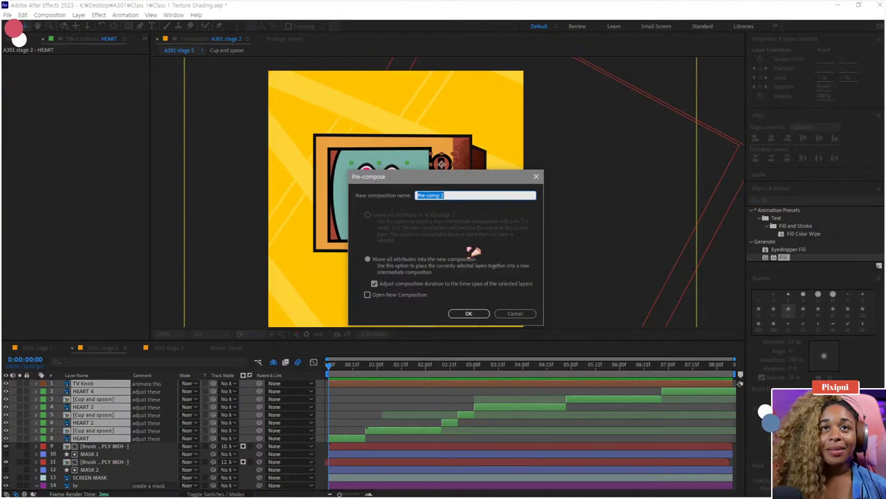
text(SOMETHING)
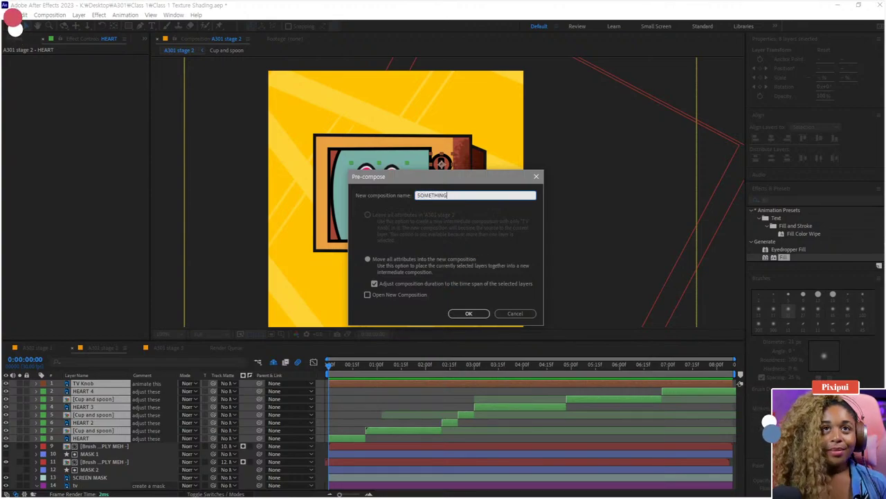
key(Return)
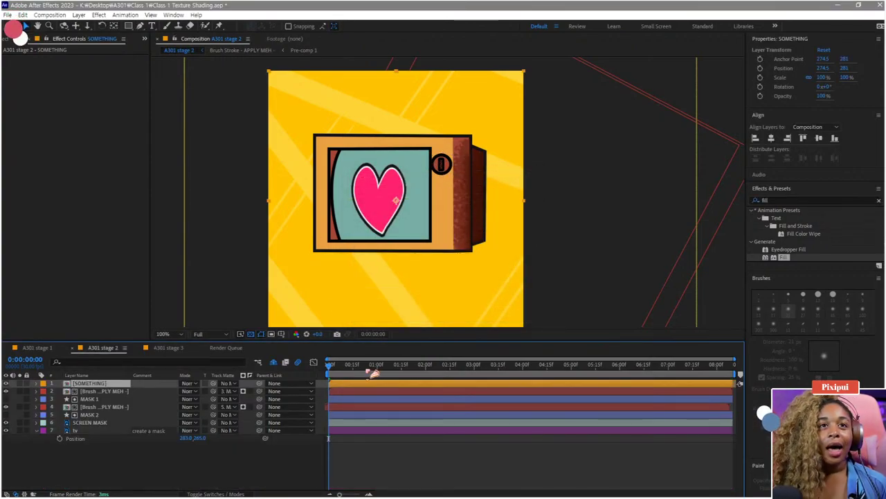
Step: Parent the SOMETHING layer to the tv layer
drag(341, 240, 346, 217)
key(ctrl+z)
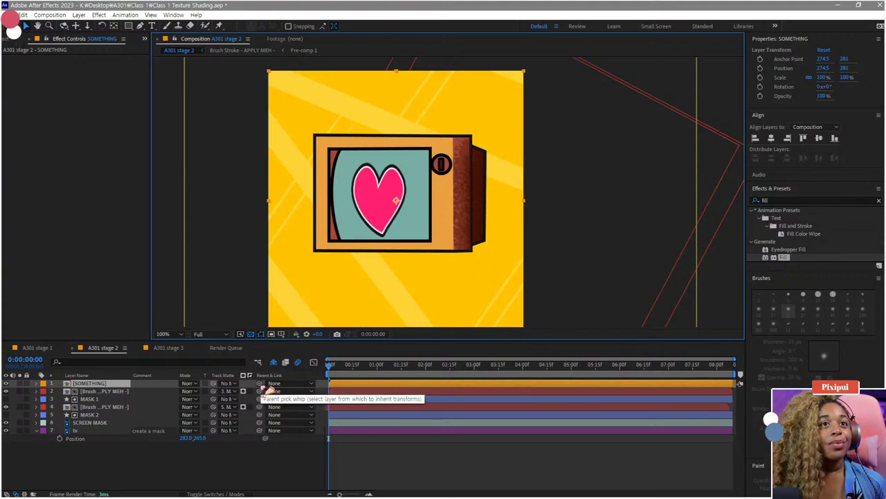
drag(267, 389, 139, 430)
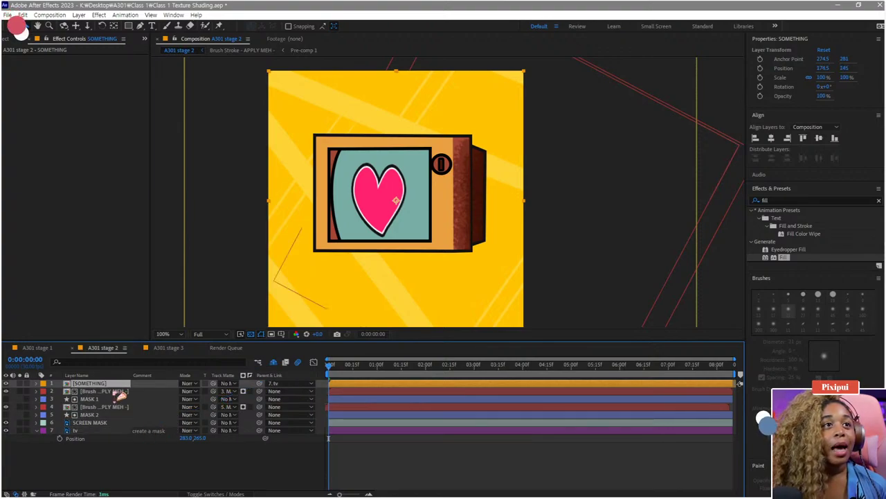
Step: Parent the SOMETHING layer to SCREEN MASK, and SCREEN MASK to the tv layer
click(118, 391)
shift+click(102, 423)
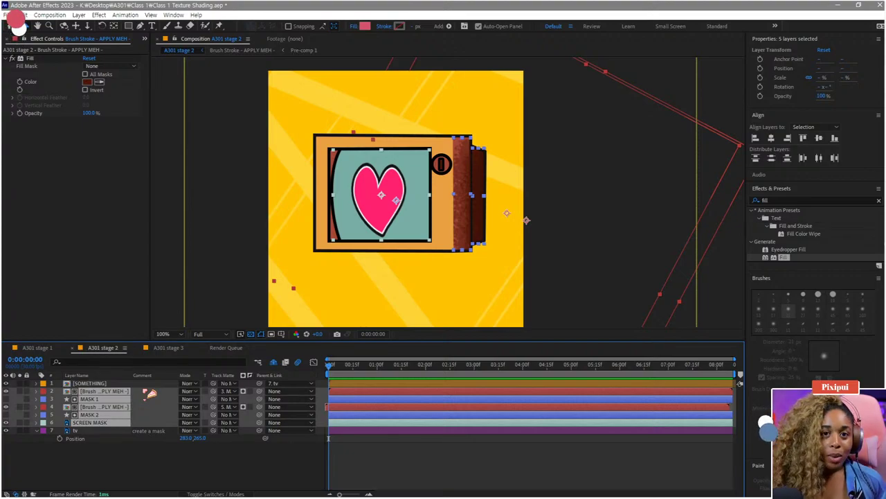
click(99, 453)
click(97, 421)
drag(268, 388, 82, 421)
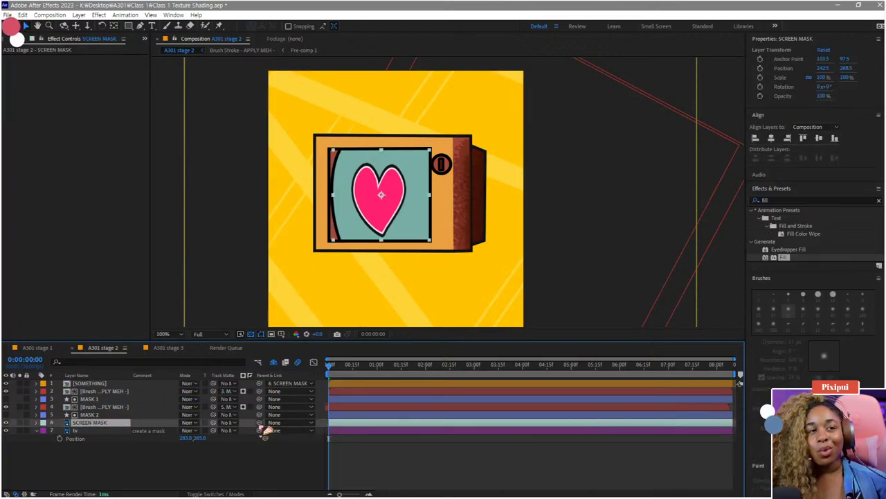
drag(265, 429, 130, 432)
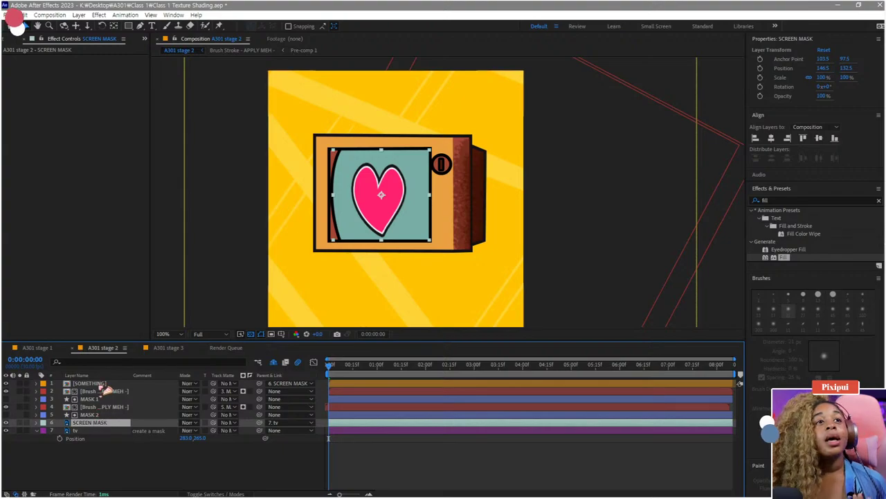
Step: Copy all layers from inside the SOMETHING composition into A301 stage 2, and undo the paste
click(103, 385)
double_click(103, 385)
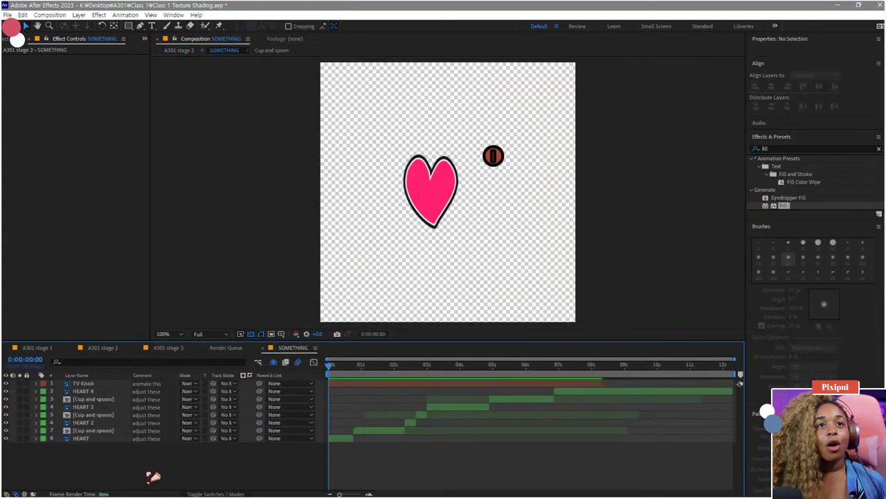
drag(148, 470, 76, 388)
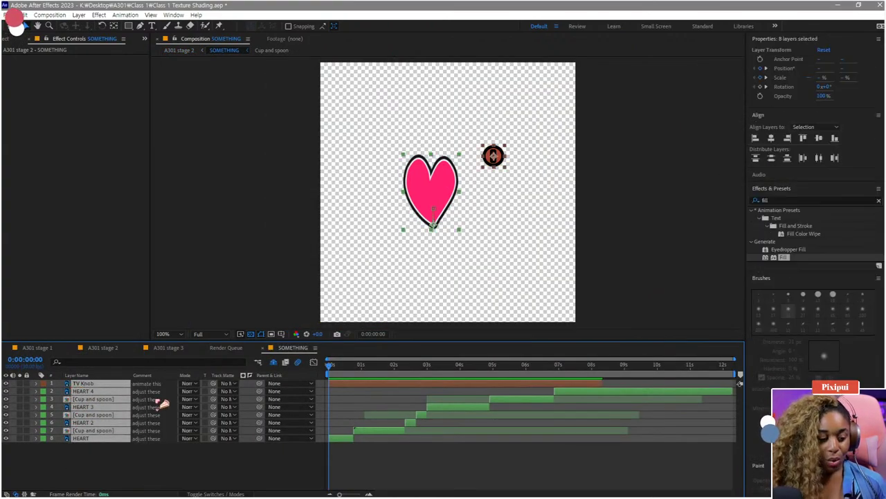
key(ctrl+c)
click(111, 347)
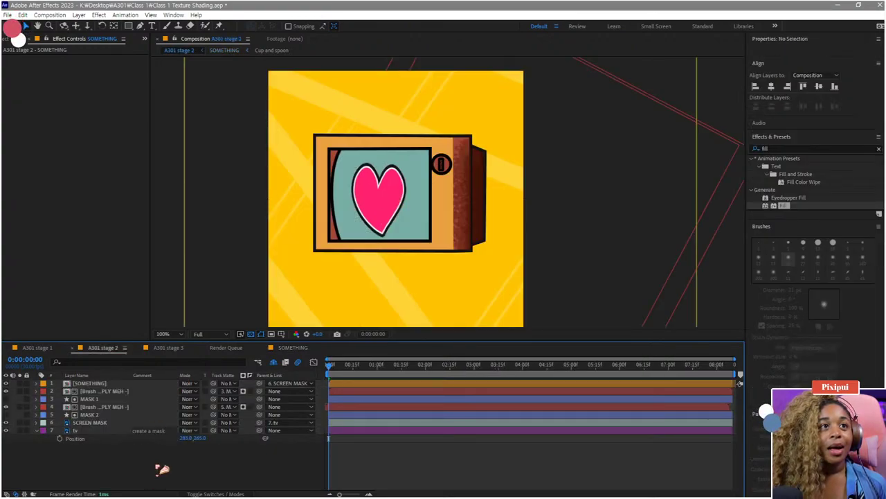
key(ctrl+v)
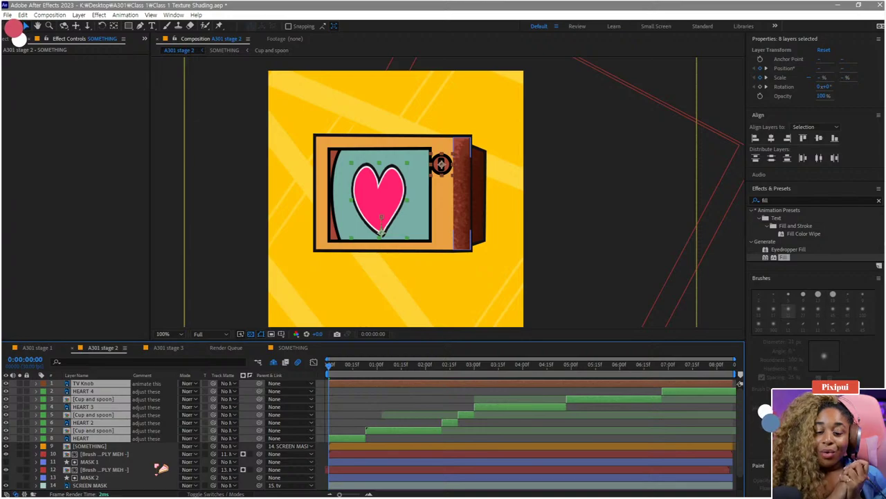
key(ctrl+z)
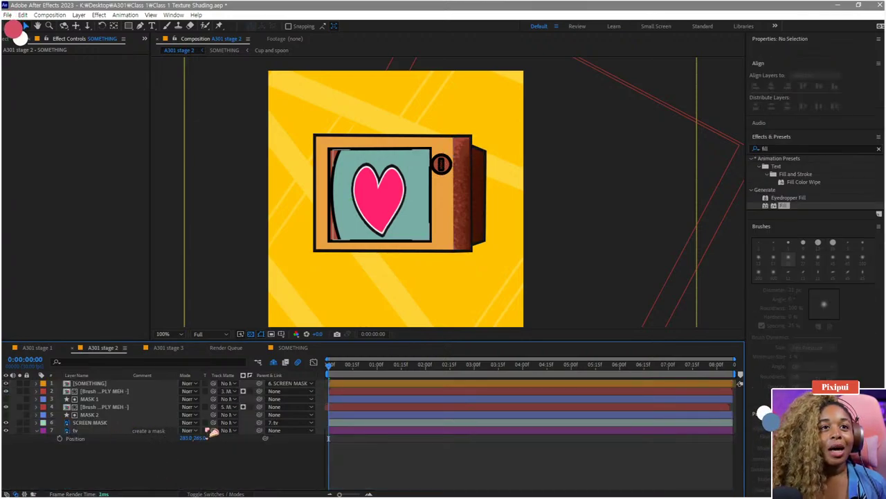
Step: Hide the SCREEN MASK layer
click(94, 422)
drag(404, 224, 398, 200)
click(7, 421)
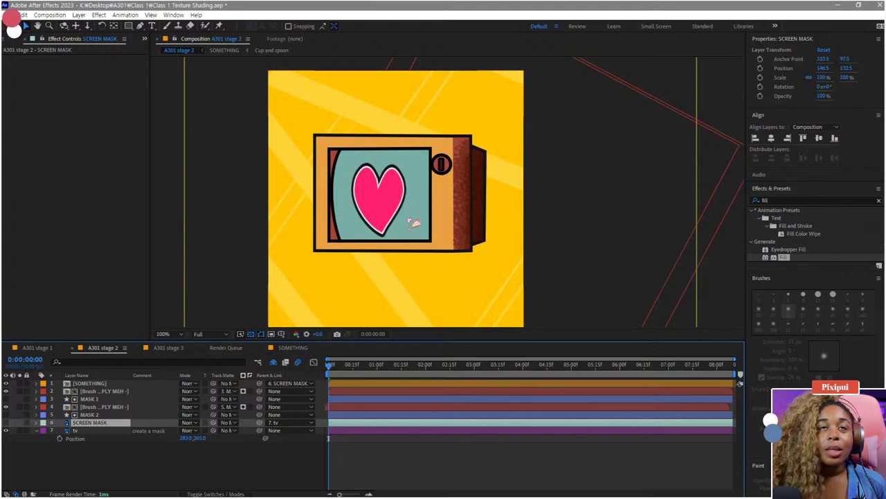
Step: Test the parenting by shifting SCREEN MASK to position 146.5, 126.5, and undo the move
key(Return)
key(Return)
key(p)
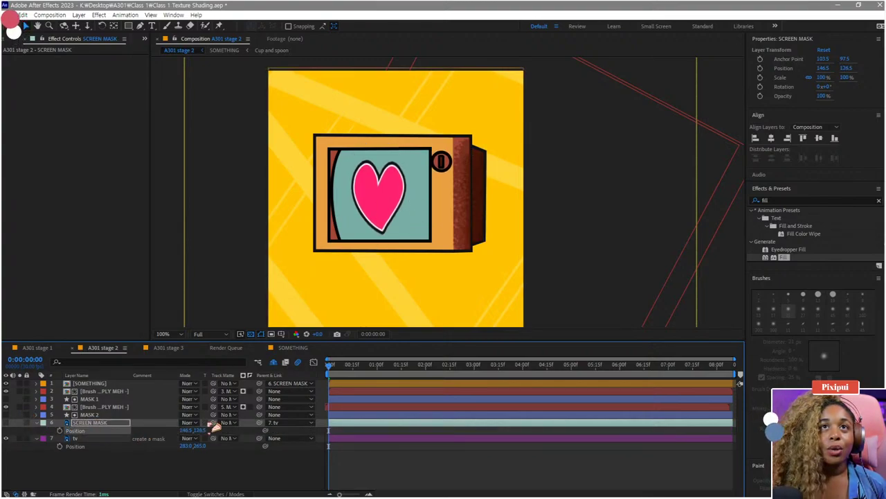
click(39, 423)
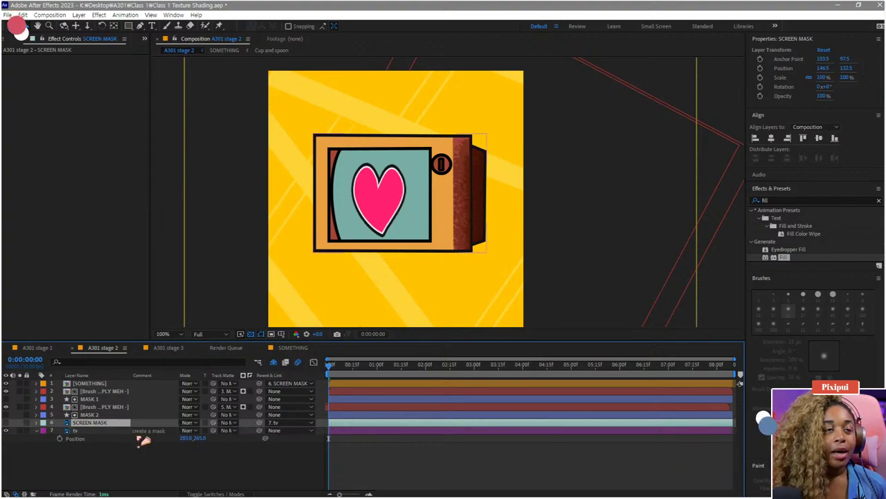
Step: Parent MASK 1, MASK 2 and both Brush Stroke layers to the tv layer
click(90, 414)
ctrl+click(90, 398)
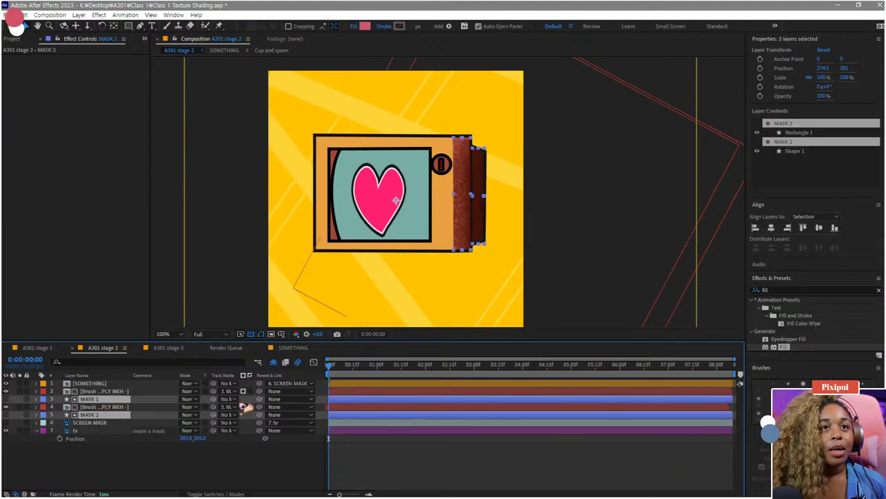
ctrl+click(100, 390)
ctrl+click(100, 406)
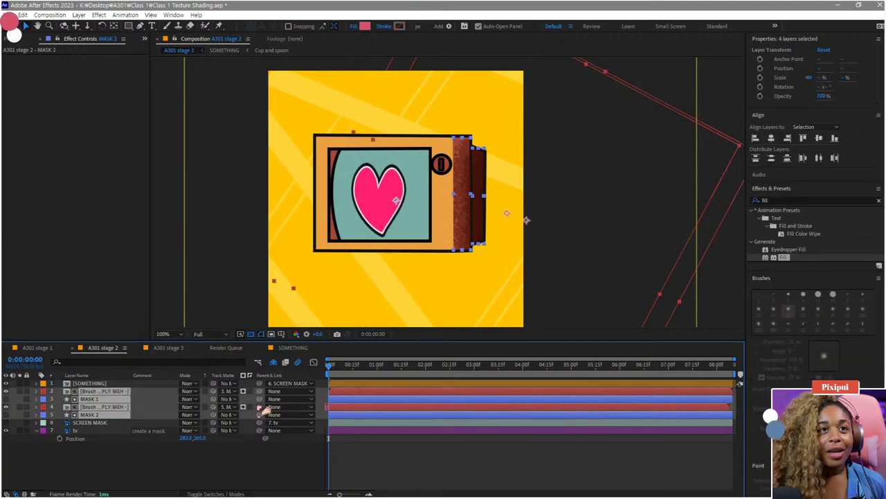
drag(260, 406, 128, 433)
click(104, 431)
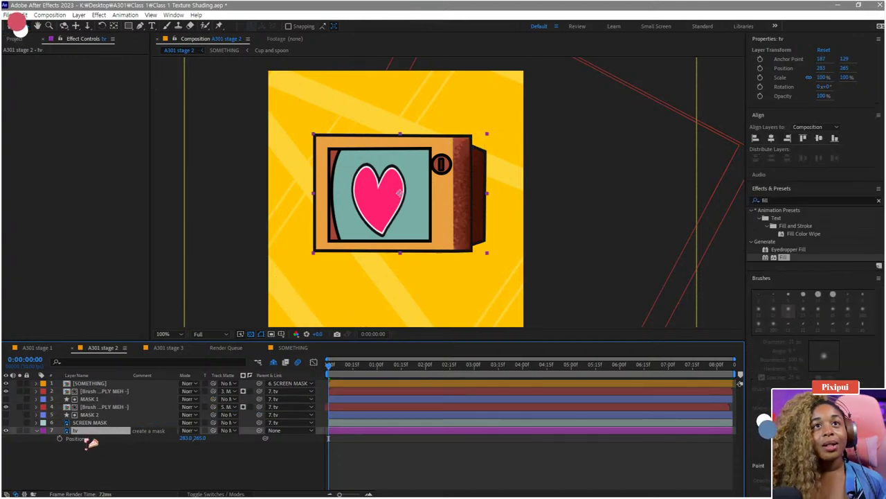
Step: Test the parenting by shifting the tv layer to position 294, 274, and undo the move
mouse_move(410, 195)
mouse_down()
mouse_move(428, 212)
mouse_move(418, 196)
mouse_up()
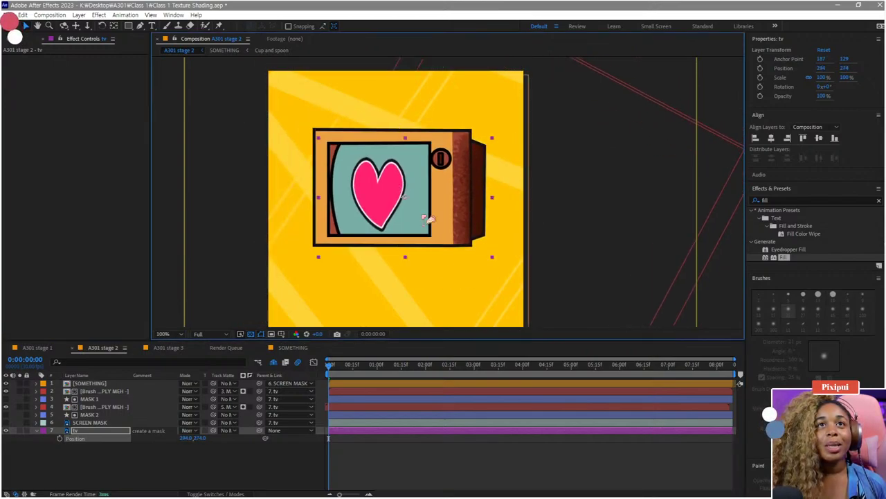
key(ctrl+z)
Step: Unlink the tv layer's scale proportions and move its anchor point to the bottom centre of the television at 187, 257
key(y)
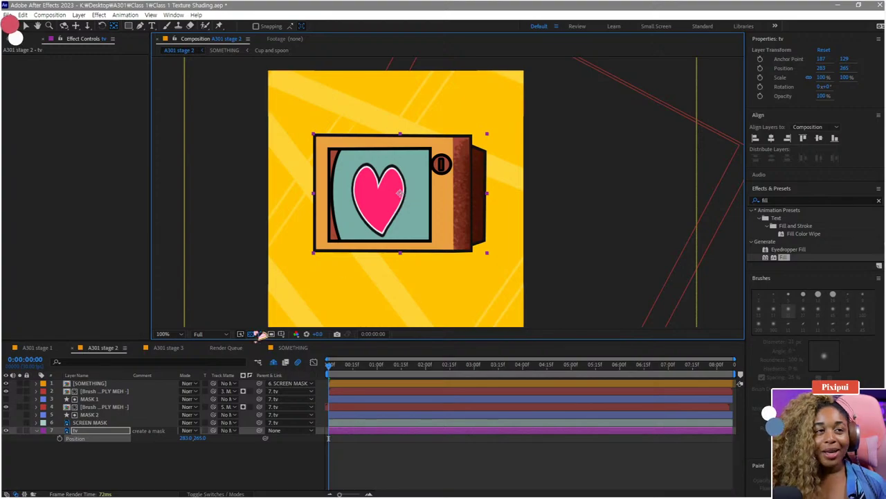
key(s)
click(183, 439)
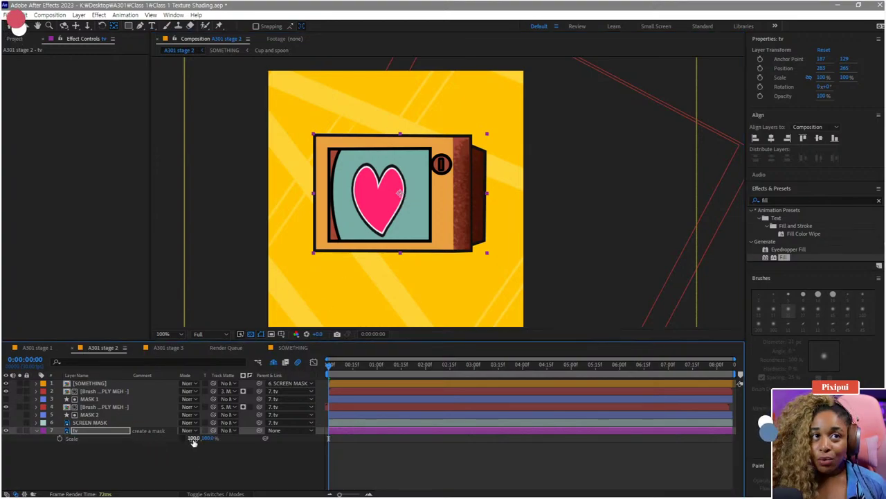
drag(207, 437, 221, 379)
drag(399, 197, 407, 261)
key(ctrl+z)
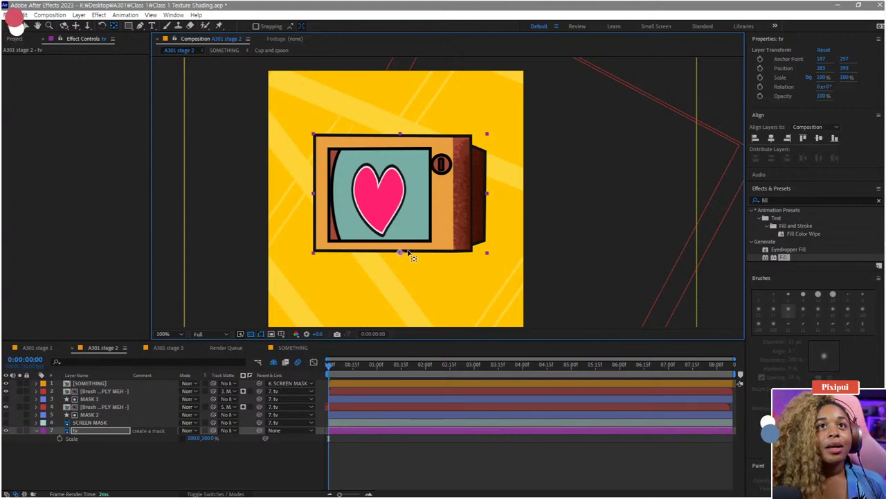
Step: Test stretching the tv layer vertically to 127% scale from its bottom edge, and undo the change
drag(207, 438, 228, 438)
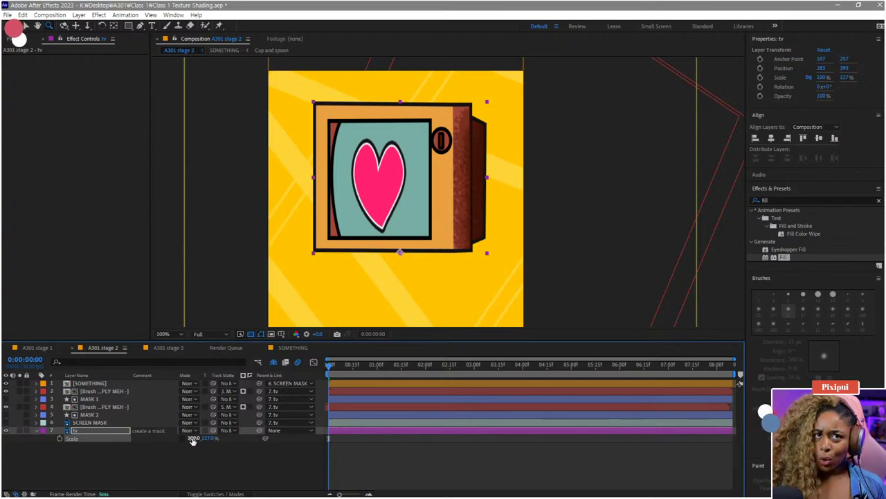
key(ctrl+z)
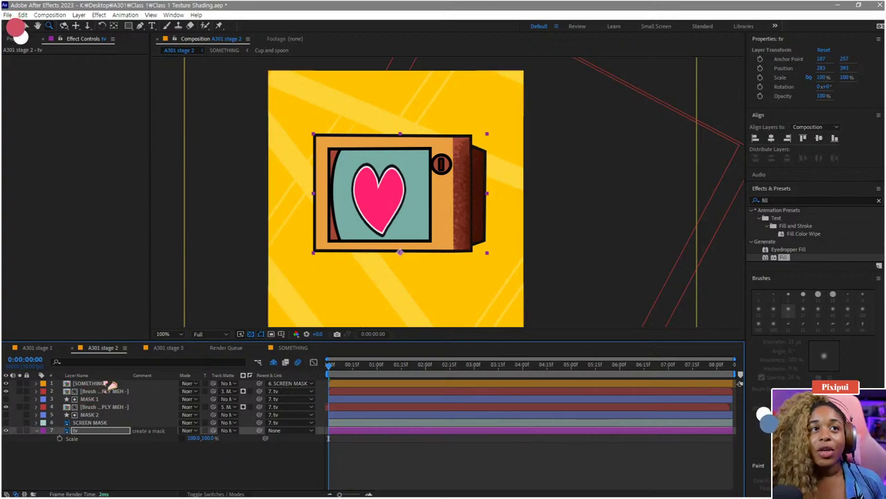
Step: Copy the TV Knob layer from the SOMETHING composition into A301 stage 2 and reveal its Rotation keyframes
double_click(90, 384)
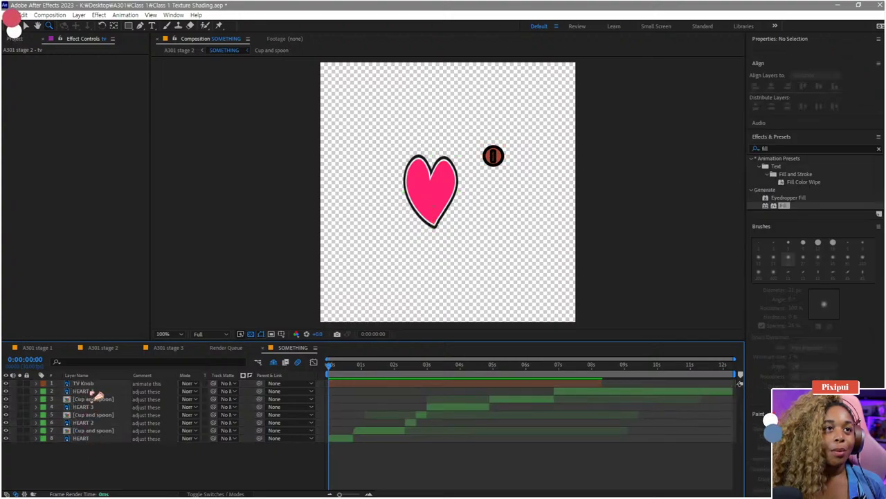
click(93, 384)
click(264, 347)
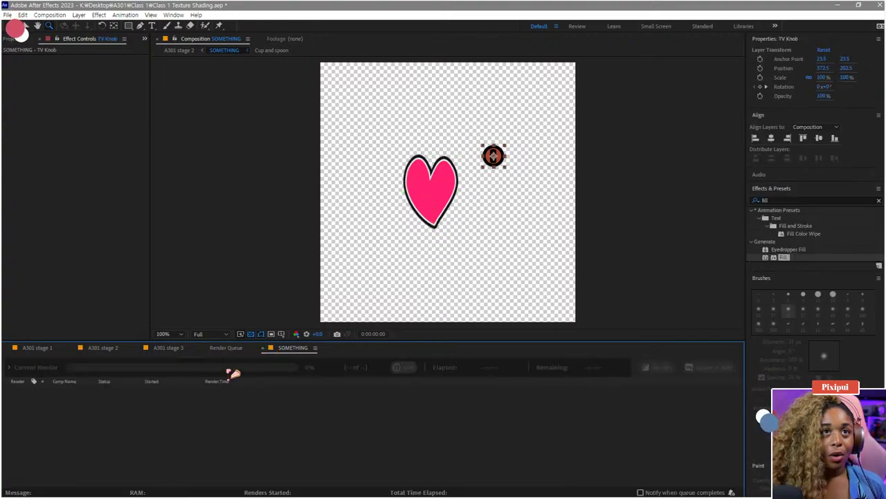
click(112, 348)
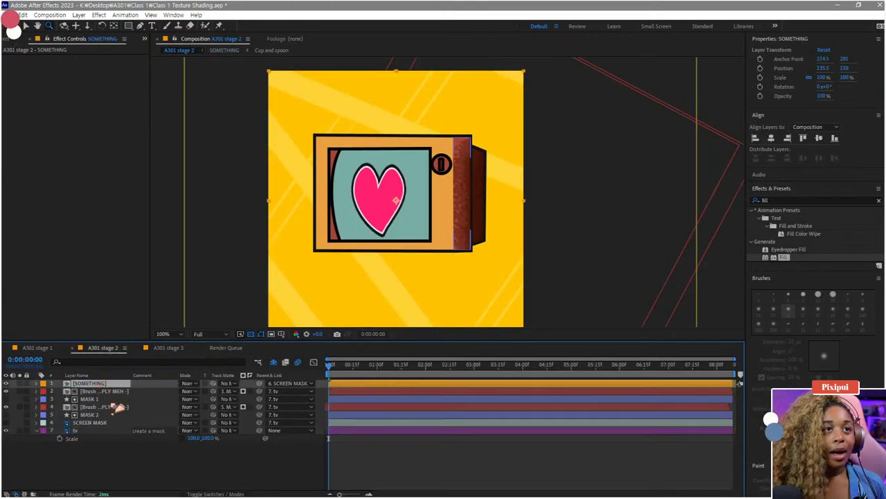
key(ctrl+v)
key(p)
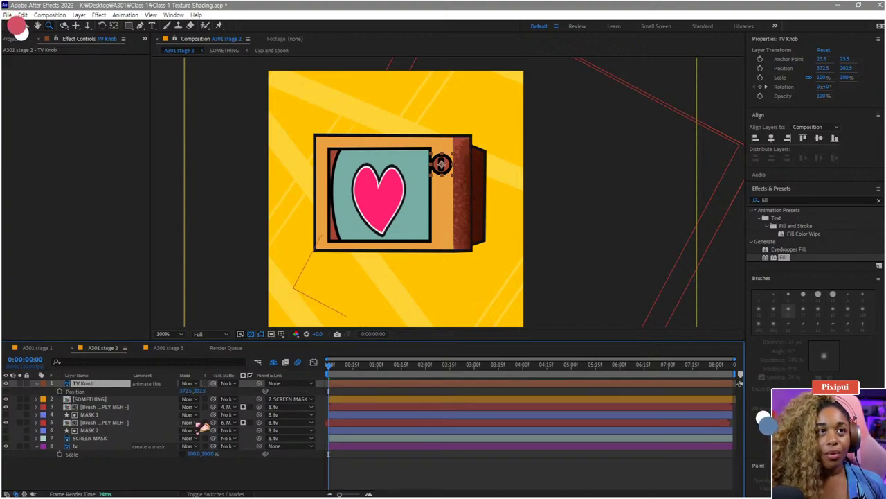
key(u)
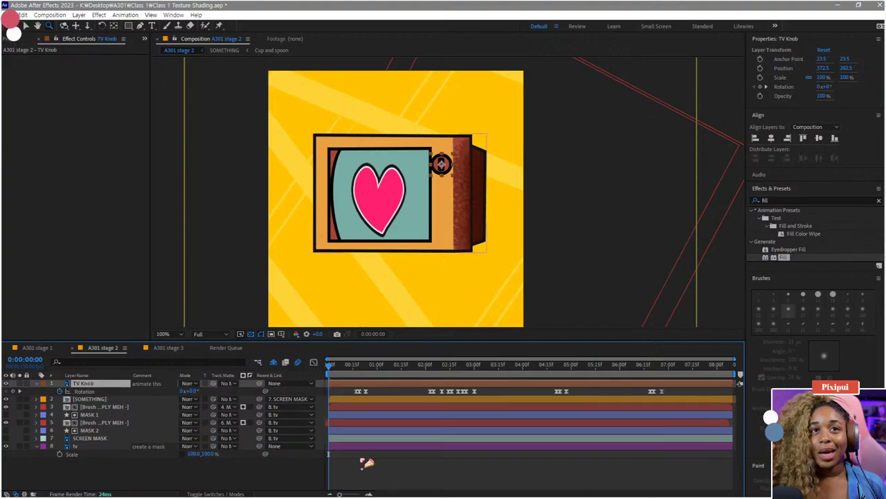
Step: Add a starting Position keyframe to the tv layer at 0:00:00:19, matching the knob's second Rotation keyframe
mouse_move(356, 368)
mouse_down()
mouse_move(372, 379)
mouse_move(359, 377)
mouse_up()
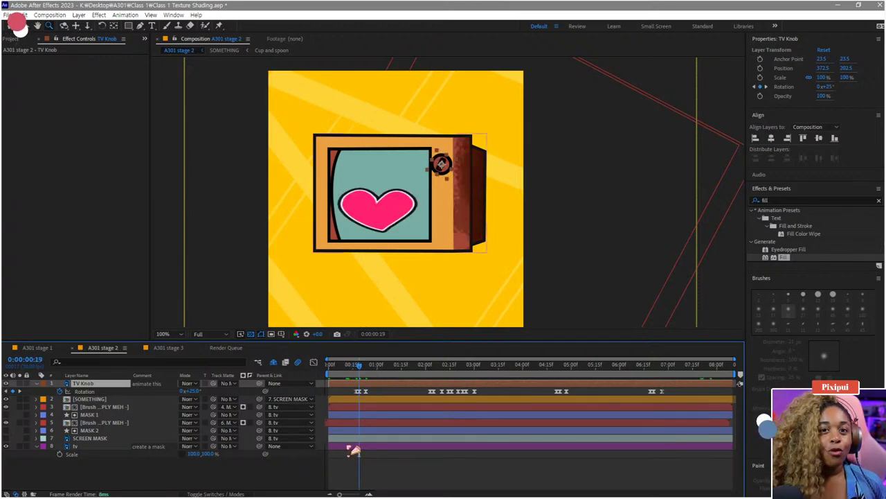
click(77, 446)
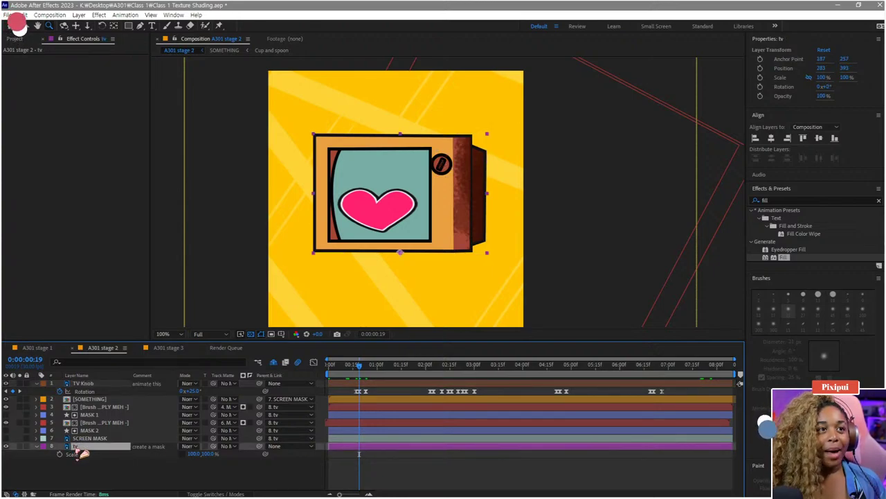
click(60, 454)
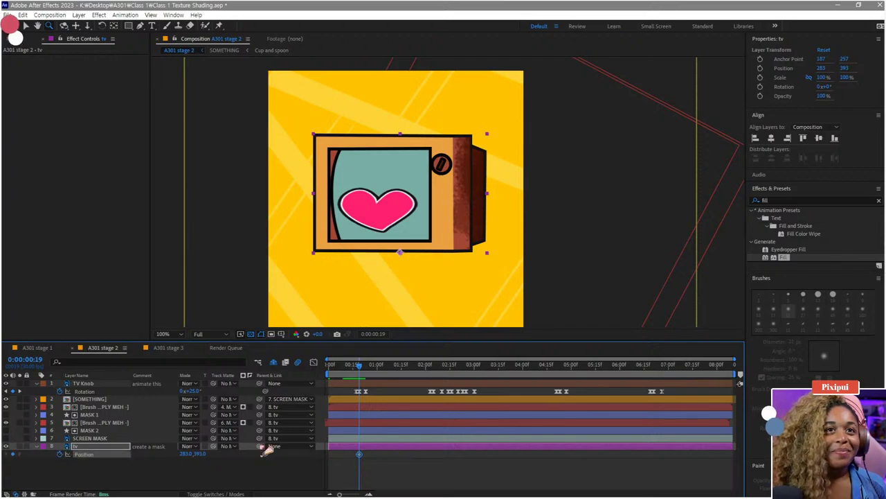
Step: Try lowering the tv layer to 283, 402 at 0:00:00:20, undo it, and parent TV Knob to the tv layer
scroll(393, 430, up, 2)
drag(366, 425, 466, 415)
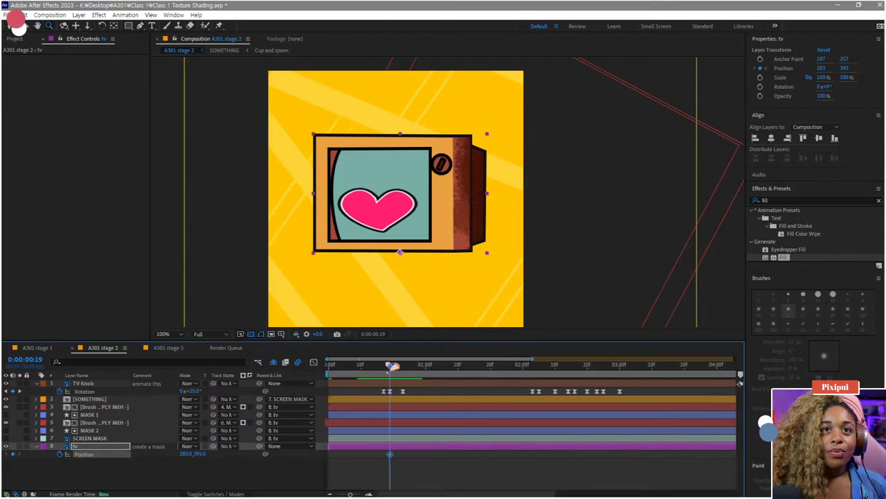
mouse_move(392, 366)
mouse_down()
mouse_move(384, 374)
mouse_move(395, 376)
mouse_up()
scroll(400, 420, up, 2)
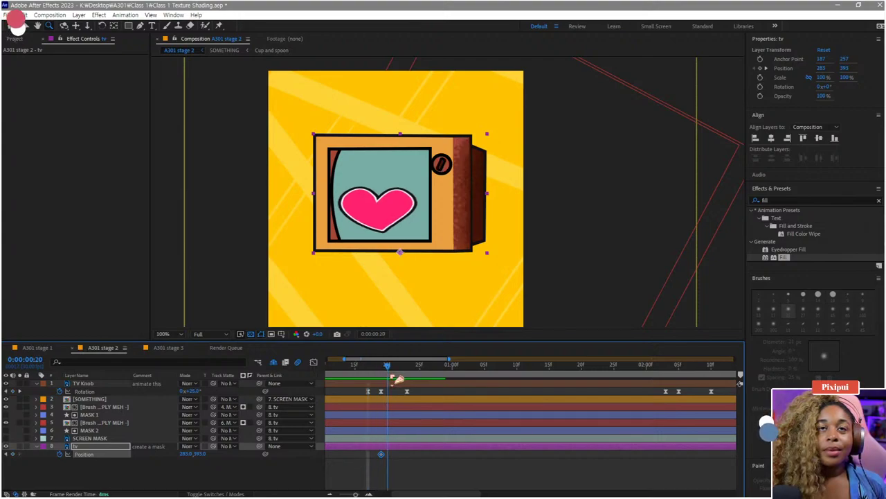
drag(201, 453, 209, 451)
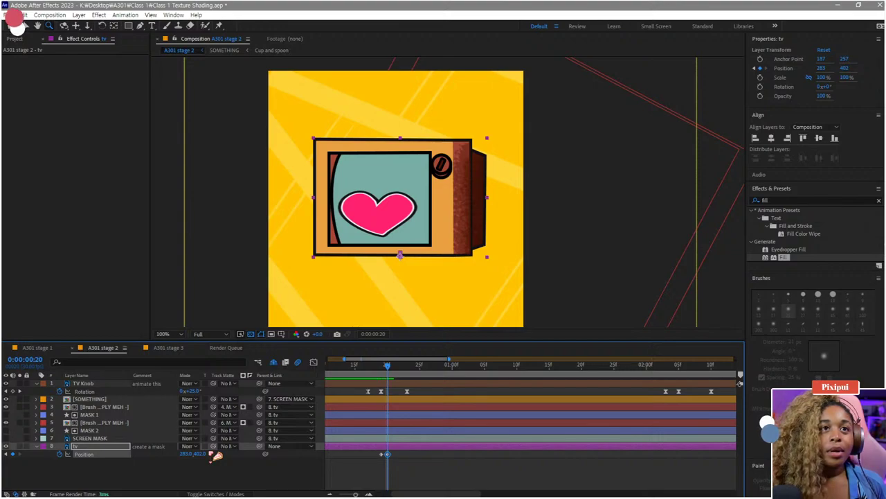
key(ctrl+z)
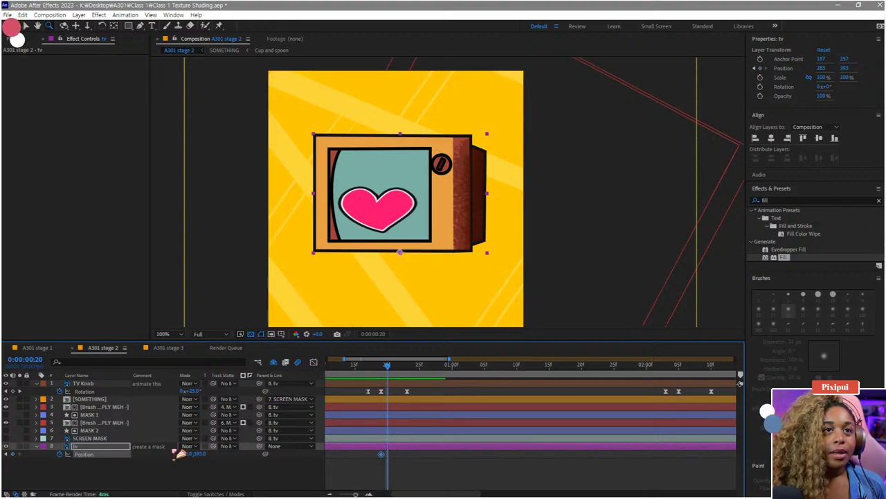
Step: Keyframe the tv layer's Position at 283, 402 on 0:00:00:20 and at 283, 374 on 0:00:00:22
drag(203, 455, 209, 454)
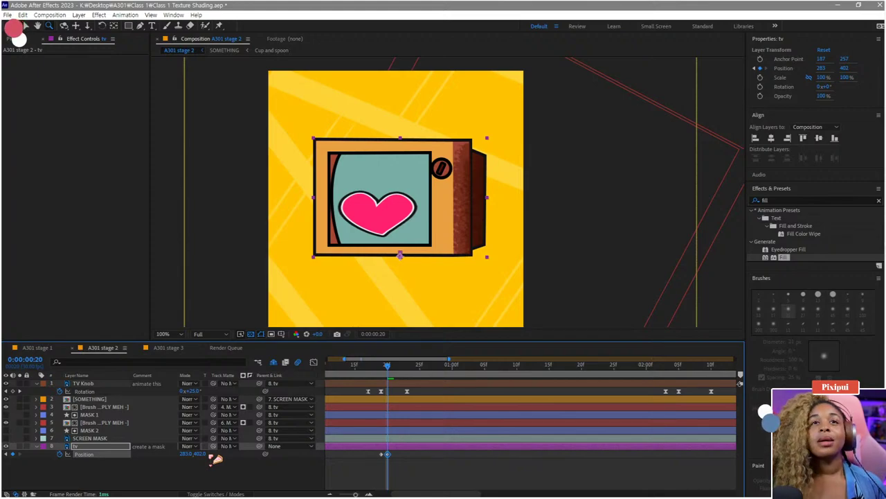
drag(388, 370, 405, 374)
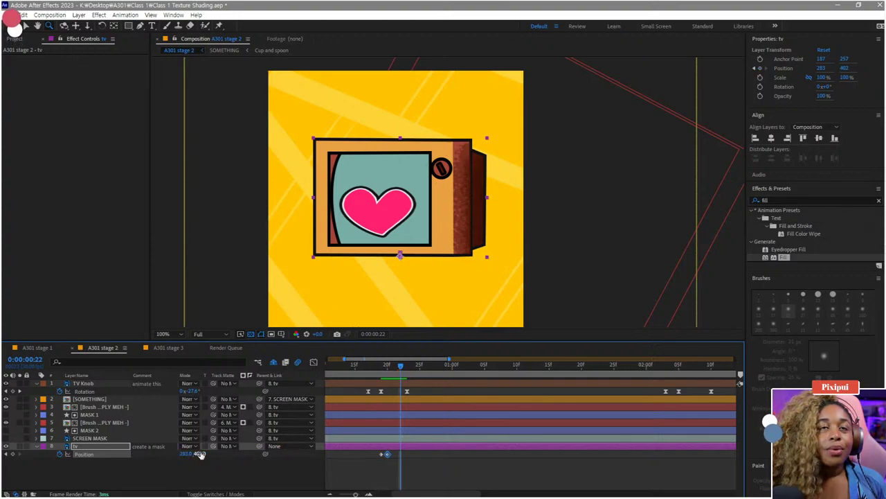
drag(202, 453, 204, 440)
Step: Copy the tv layer's first Position keyframe to 0:00:00:23 so the television returns to its starting height
drag(409, 365, 413, 368)
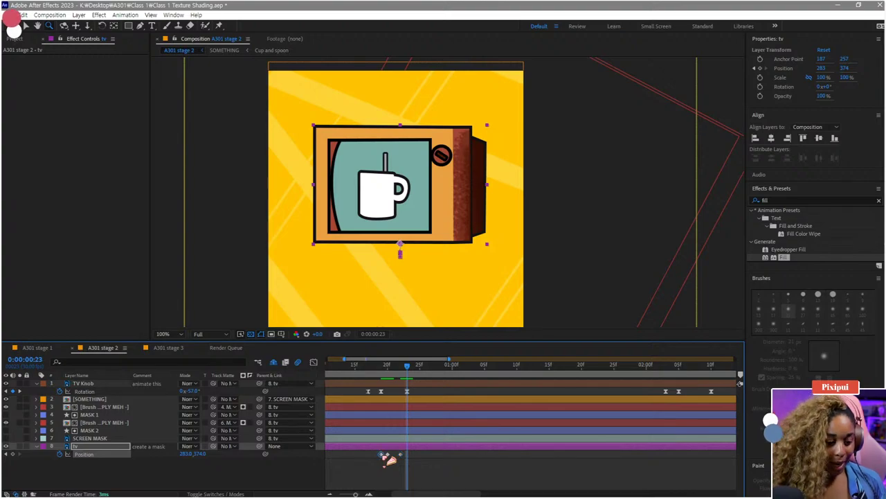
key(ctrl+c)
key(ctrl+v)
Step: Apply Easy Ease to all four tv Position keyframes and preview the bounce
drag(388, 376, 368, 376)
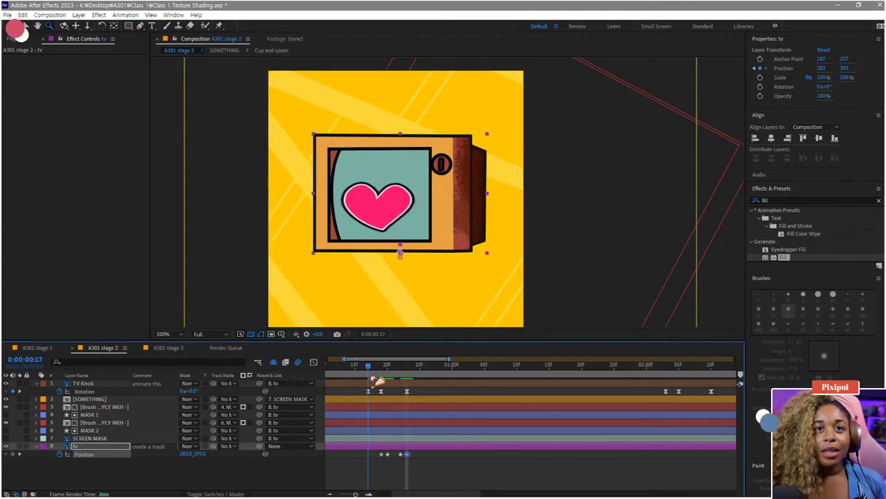
drag(425, 457, 318, 466)
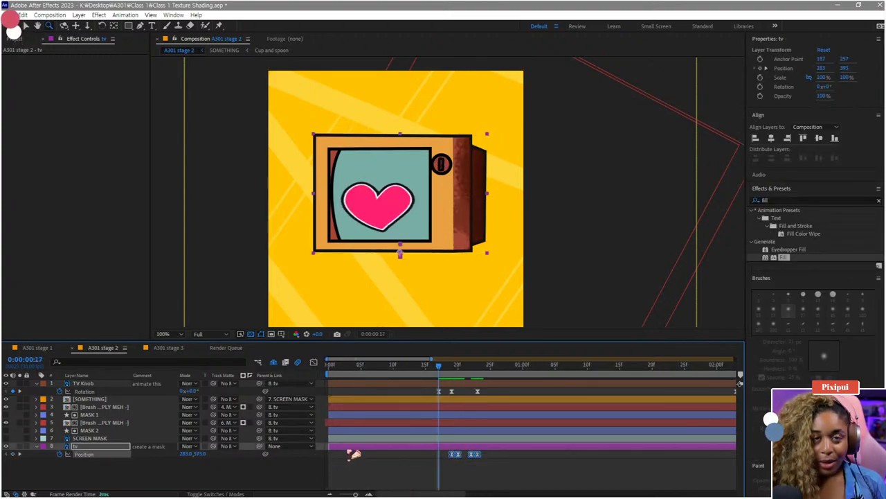
key(space)
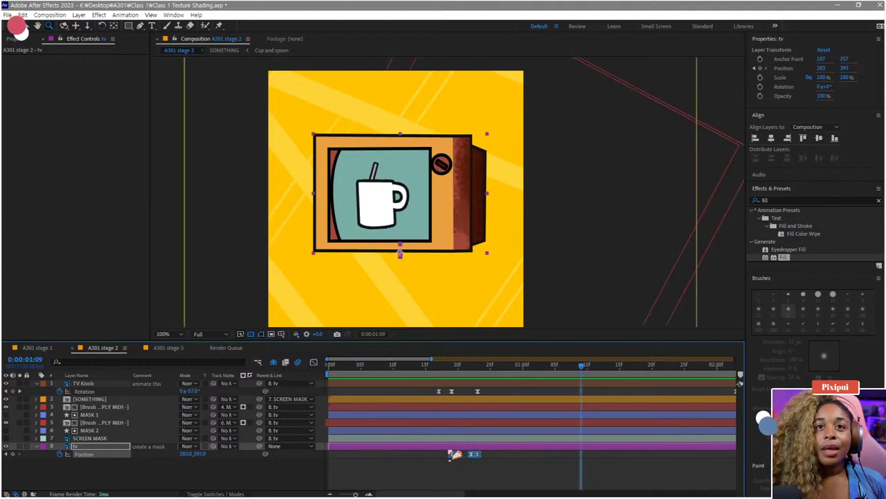
Step: Stretch the spacing of the four tv Position keyframes, shift them to start at 0:00:00:19, and preview the timing
drag(456, 455, 444, 457)
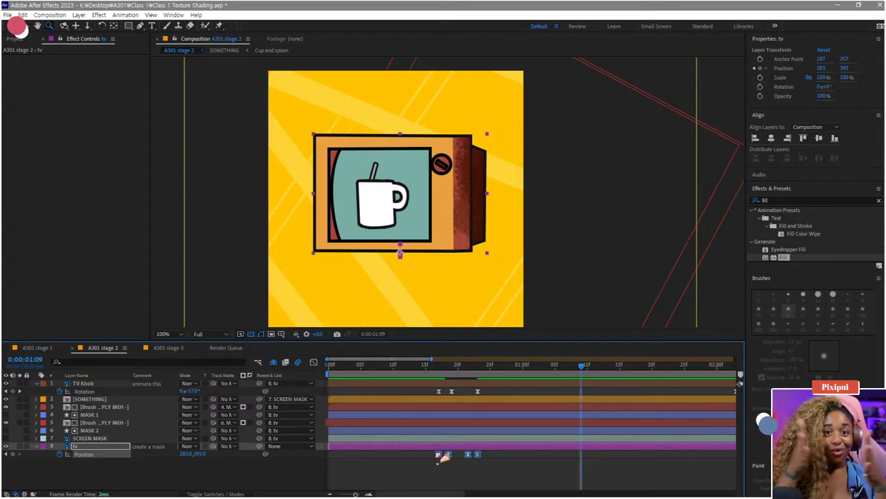
click(420, 365)
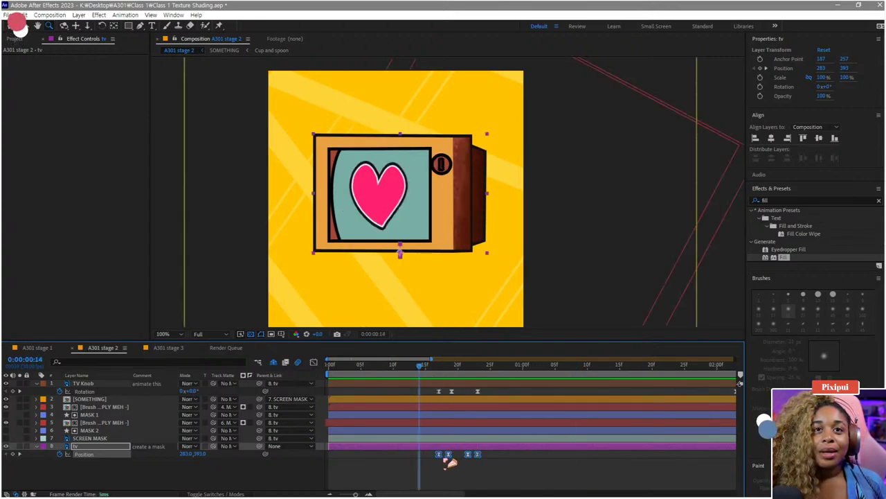
drag(450, 455, 462, 455)
key(space)
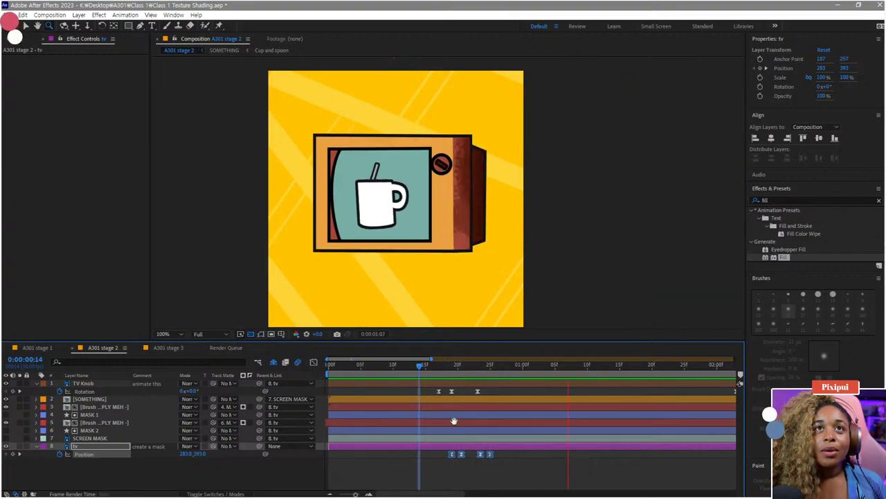
key(space)
key(space)
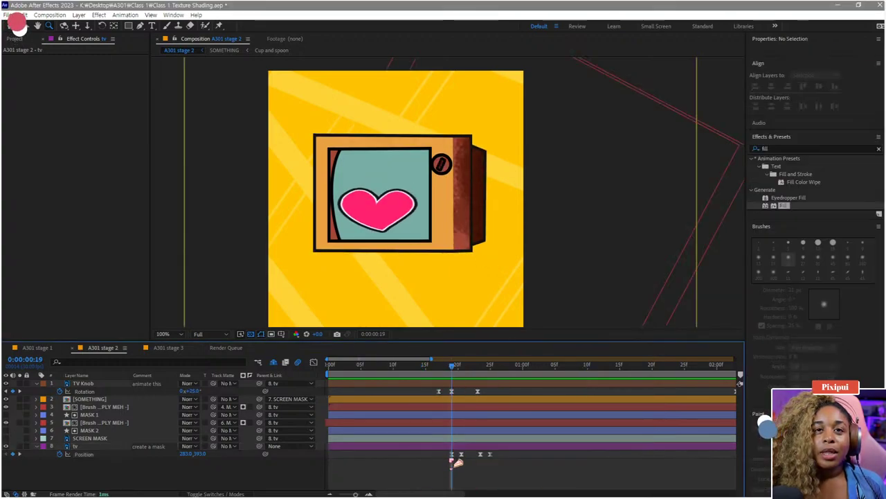
Step: Move the first two tv Position keyframes earlier and shift all four to run from 0:00:00:16 to 0:00:00:23
drag(457, 459, 458, 455)
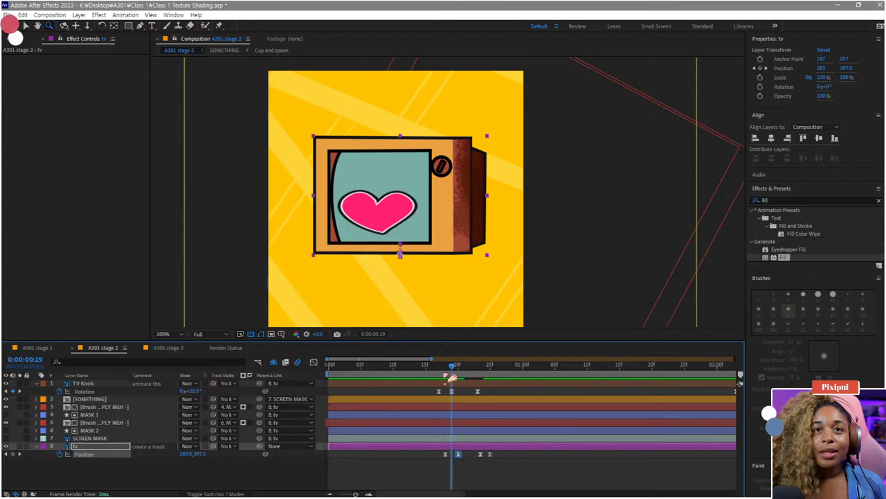
drag(451, 379, 487, 386)
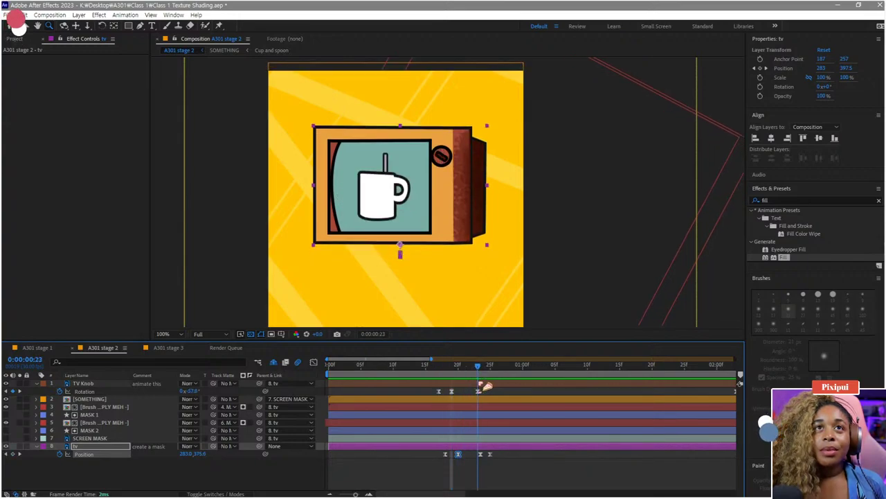
drag(504, 461, 479, 463)
click(484, 474)
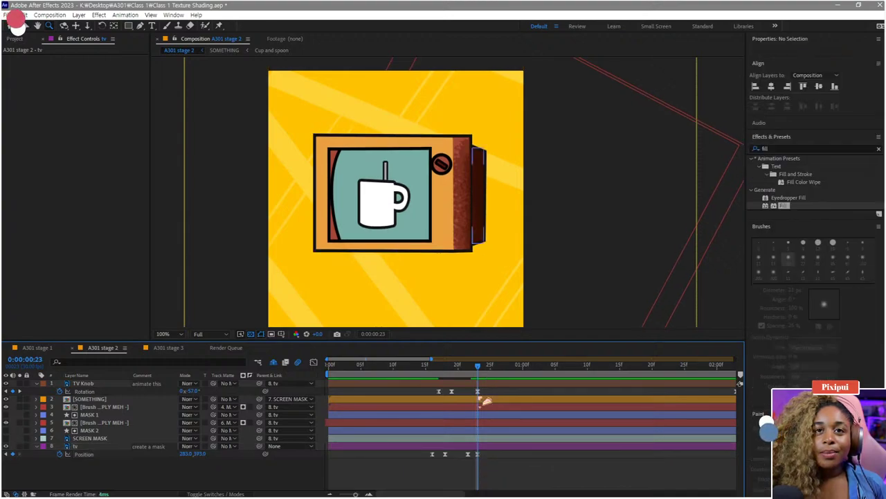
Step: Preview the bounce, move the last tv Position keyframe to 0:00:00:24, and replay the animation
drag(477, 368, 458, 374)
key(space)
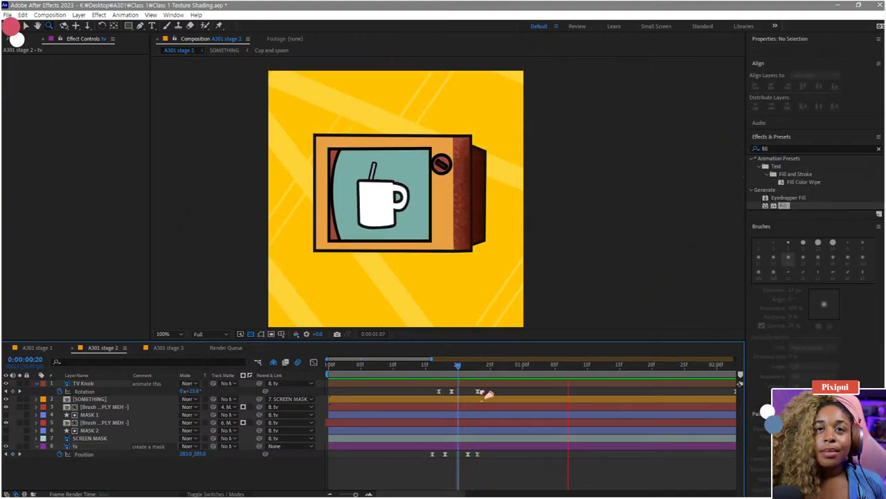
key(space)
drag(479, 454, 487, 459)
drag(455, 380, 441, 378)
key(space)
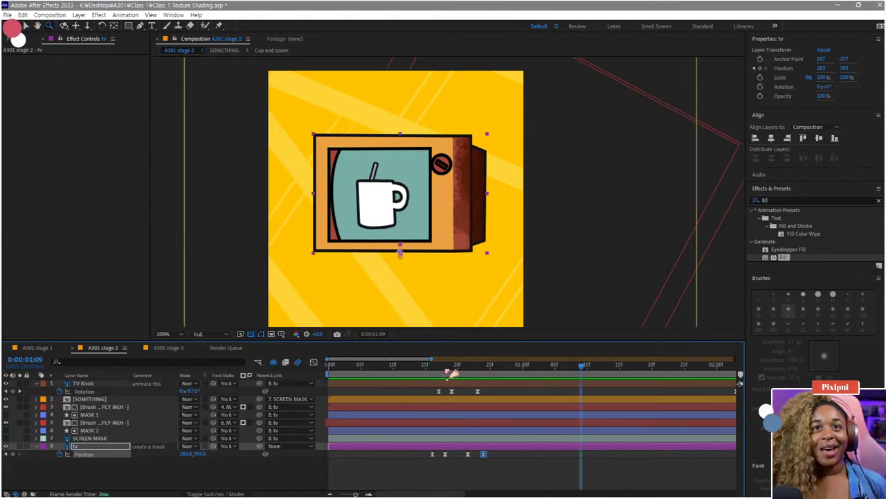
Step: Add a 100% Scale keyframe to the tv layer, show Position alongside Scale, and place the Scale keyframe at 0:00:00:16
click(451, 377)
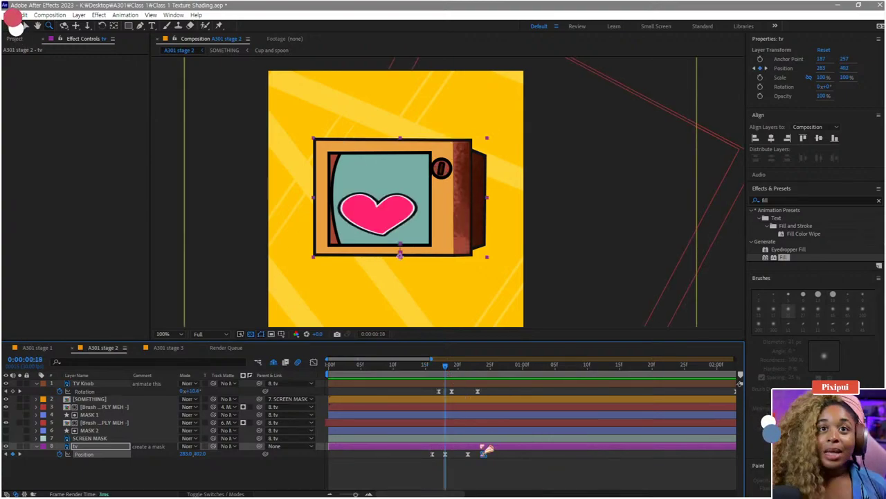
key(s)
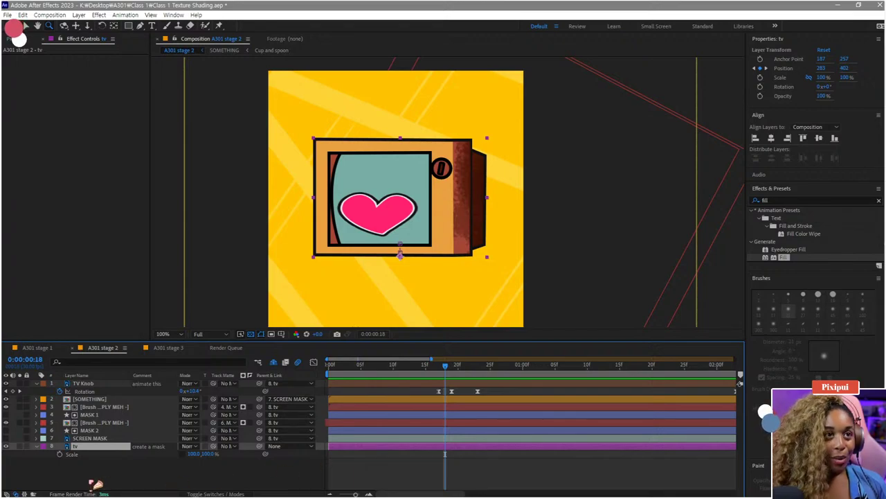
click(60, 454)
key(shift+p)
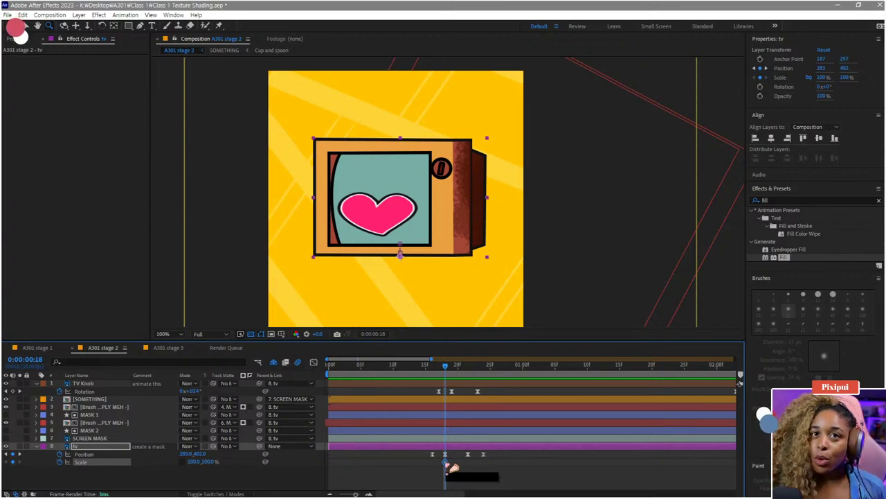
drag(446, 462, 433, 465)
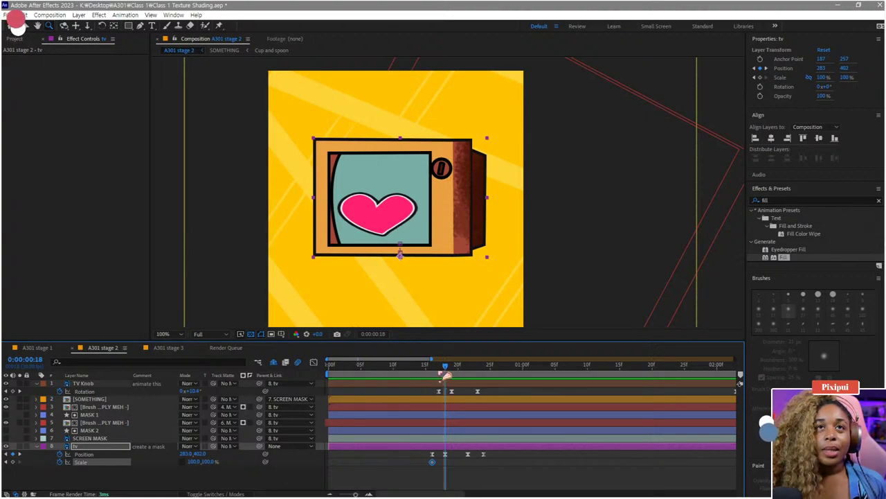
Step: Keyframe the tv layer's Scale height at 106% at 0:00:00:18 and 97% at 0:00:00:22, with the width at 100%
drag(444, 374, 447, 373)
click(210, 461)
text(102)
key(Return)
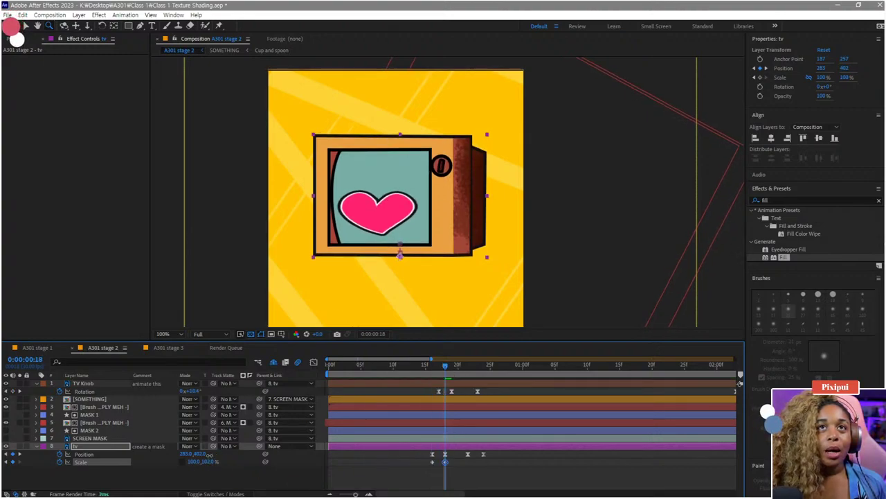
drag(211, 461, 197, 463)
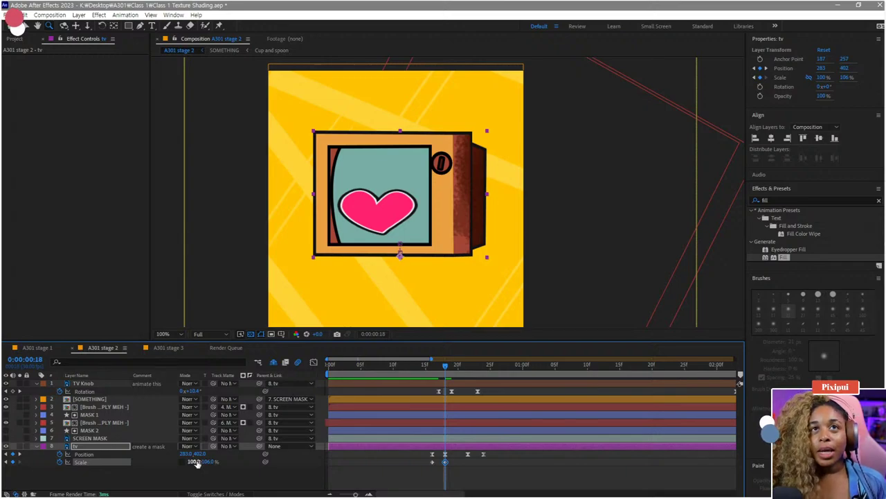
click(462, 375)
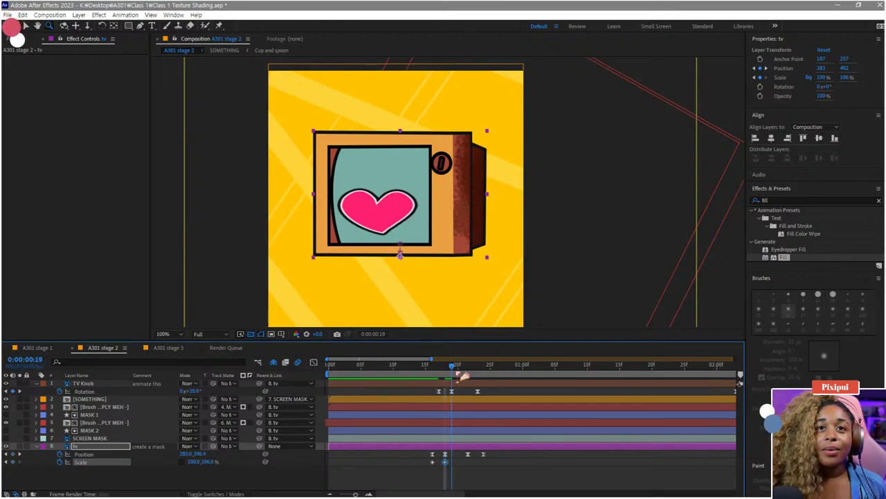
drag(470, 374, 477, 375)
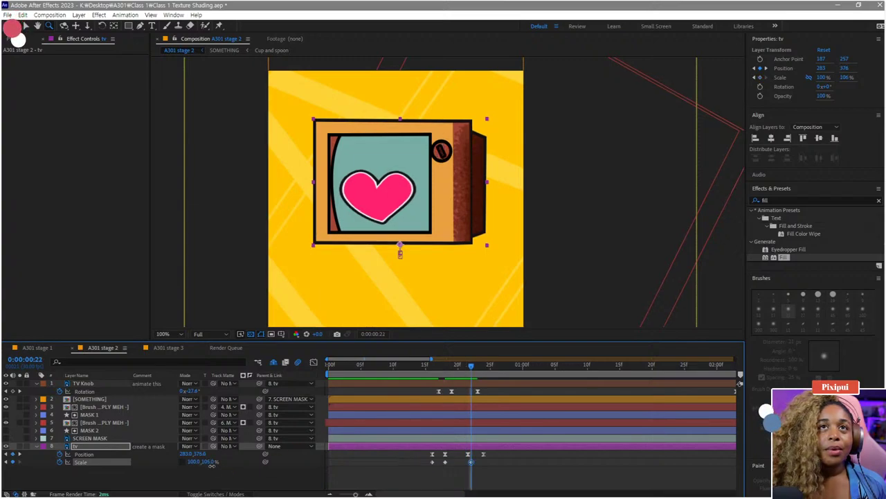
drag(211, 465, 220, 478)
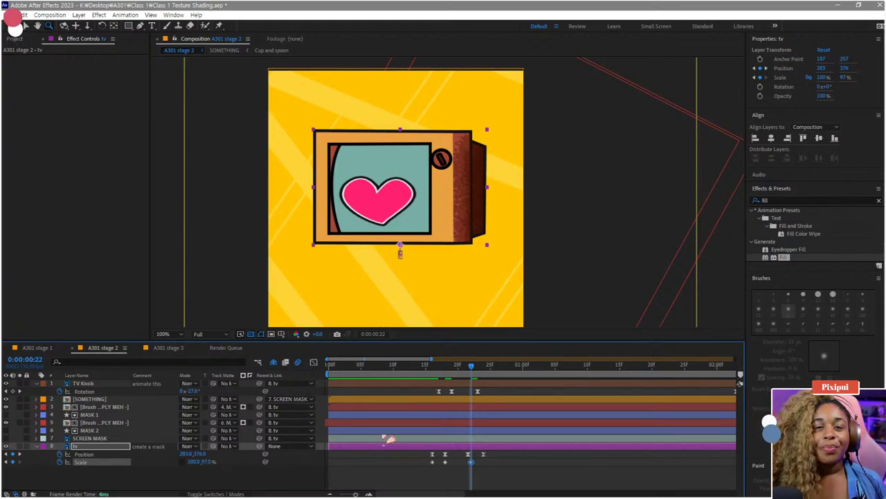
Step: Shift the three tv Scale keyframes two frames later, and move the 106% keyframe behind the 97% one to 0:00:00:25
mouse_move(437, 368)
mouse_down()
mouse_move(475, 376)
mouse_move(445, 381)
mouse_up()
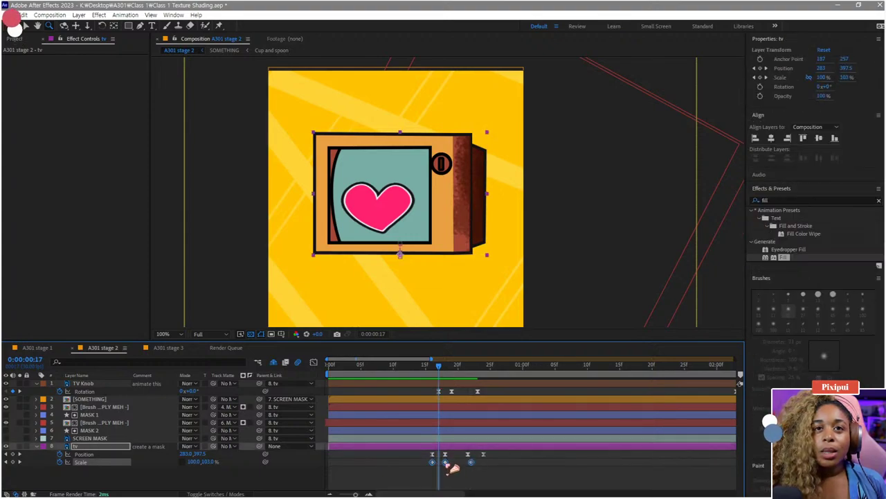
drag(453, 468, 464, 467)
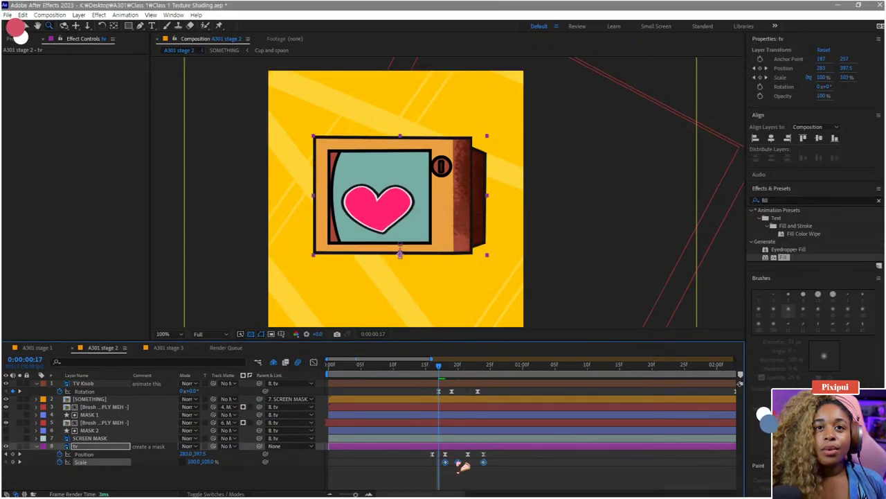
mouse_move(445, 377)
mouse_down()
mouse_move(459, 375)
mouse_move(446, 384)
mouse_up()
click(460, 468)
drag(459, 462, 495, 465)
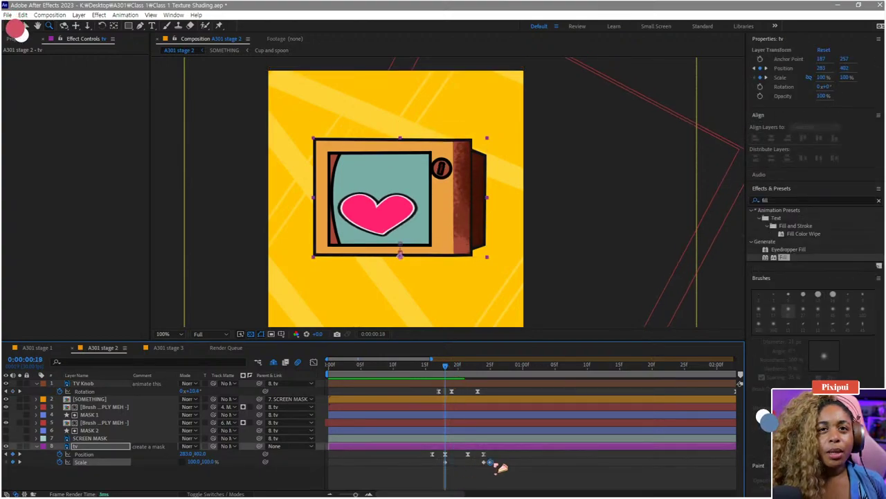
Step: Retime the three tv Scale keyframes to 0:00:00:17, 0:00:00:19 and 0:00:00:24, and copy the first one to 0:00:00:27
drag(447, 376, 449, 404)
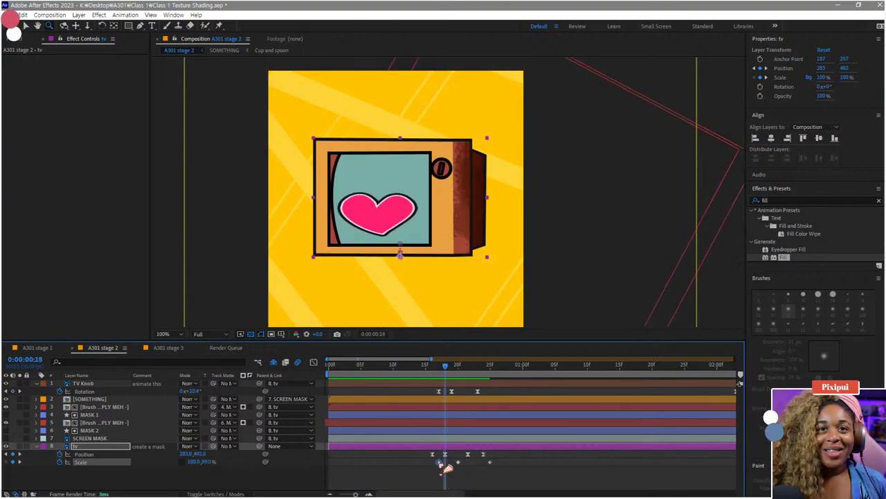
click(439, 376)
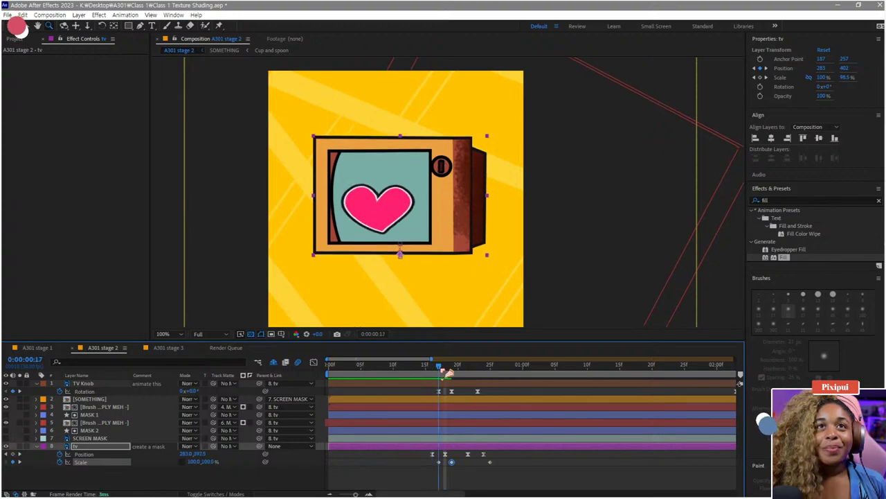
drag(449, 373, 484, 386)
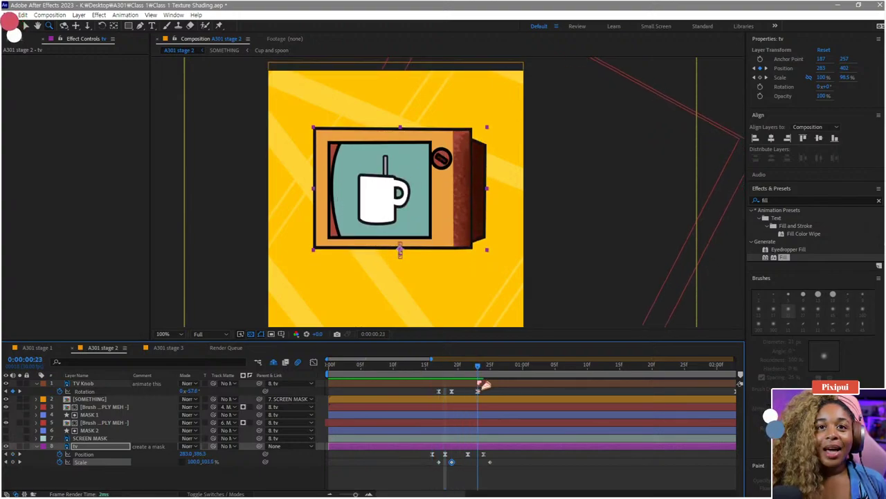
drag(489, 461, 483, 461)
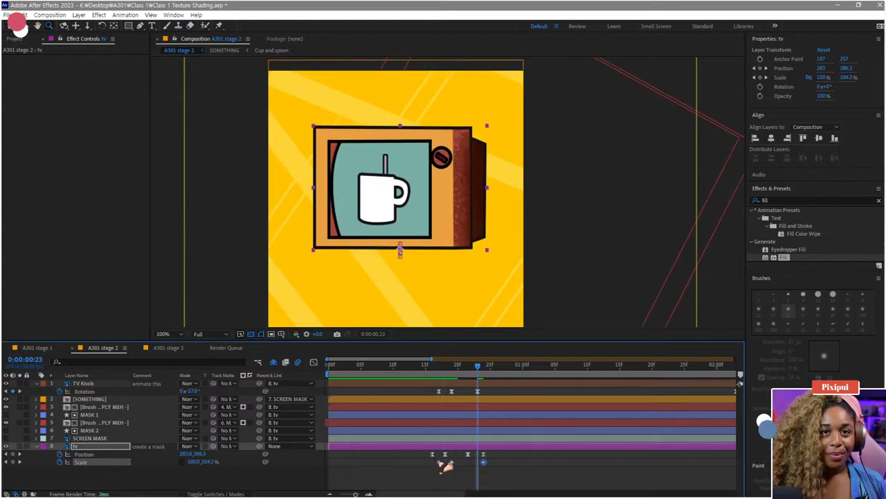
click(439, 461)
drag(498, 375, 505, 372)
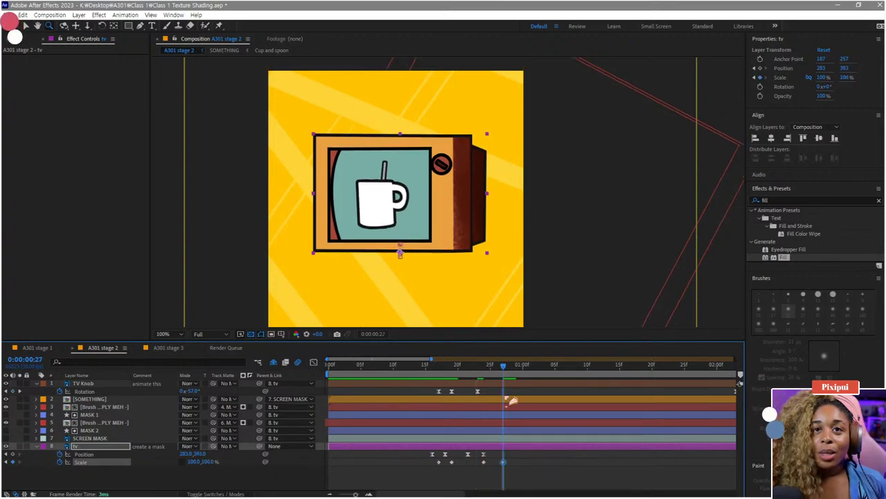
Step: Apply Easy Ease to all four tv Scale keyframes, and after previewing the motion move the last one to 0:00:00:26
drag(520, 460, 406, 472)
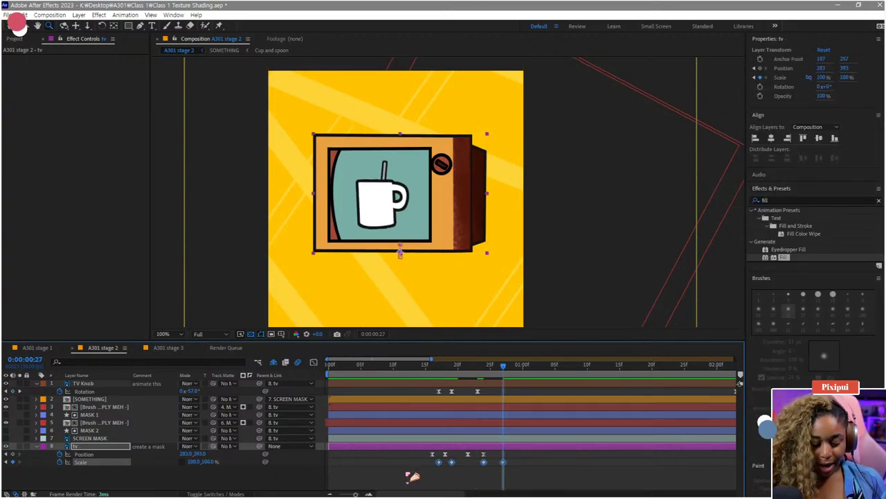
key(F9)
click(420, 368)
key(space)
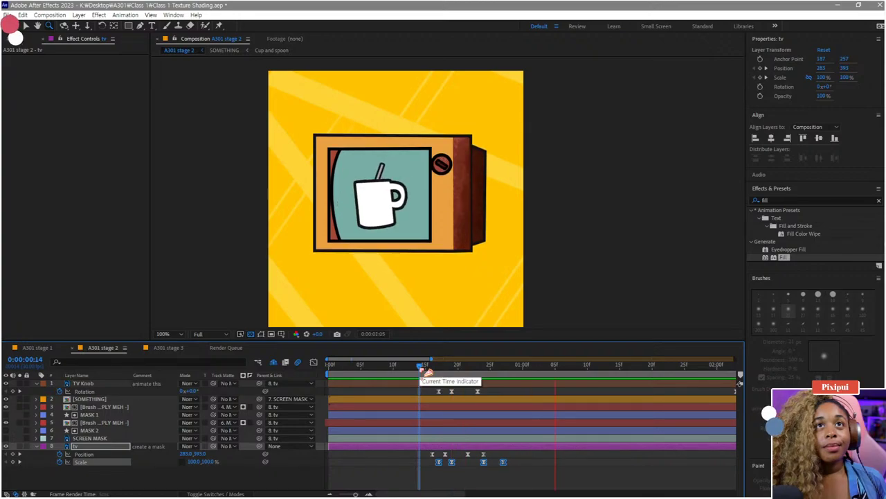
key(space)
click(490, 472)
drag(502, 462, 497, 463)
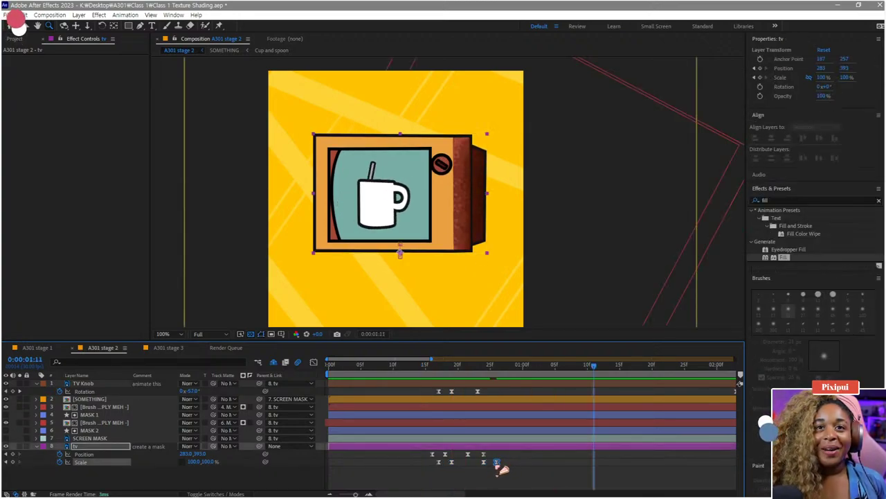
Step: In the Scale value graph, raise the tv's width slightly above 100% at 0:00:00:19, lower it slightly below at 0:00:00:24, and preview
click(314, 362)
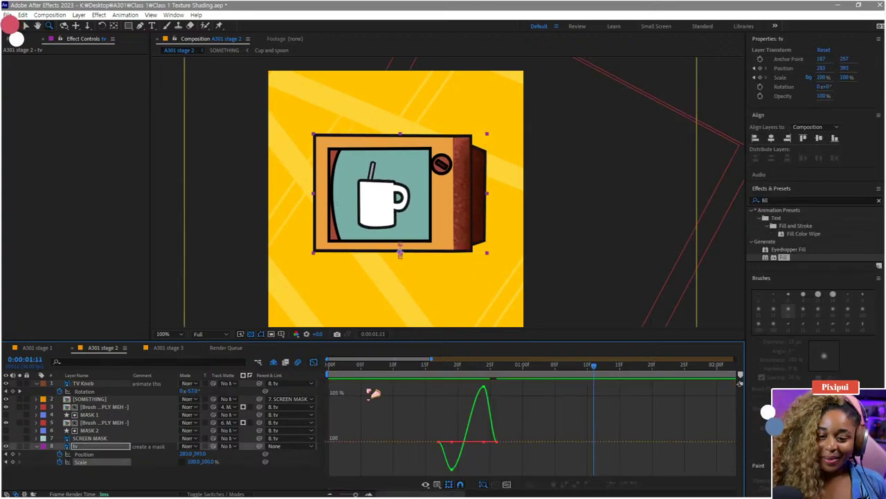
click(67, 467)
click(86, 462)
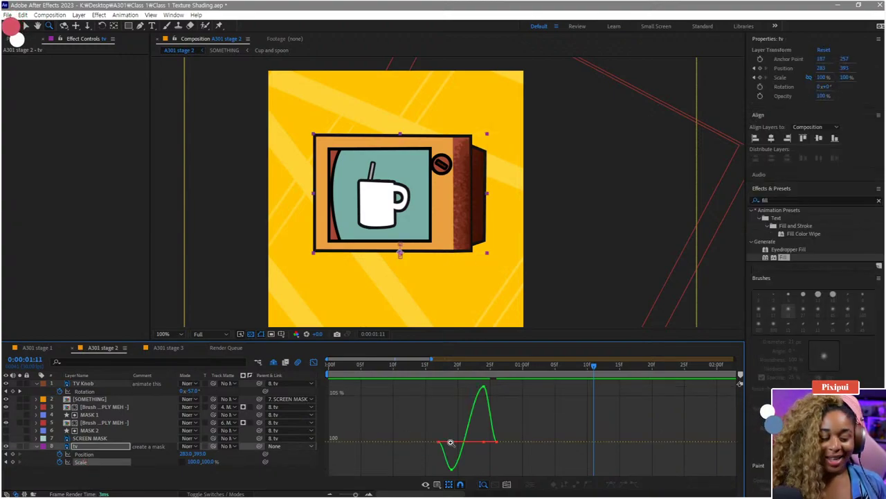
scroll(480, 445, up, 3)
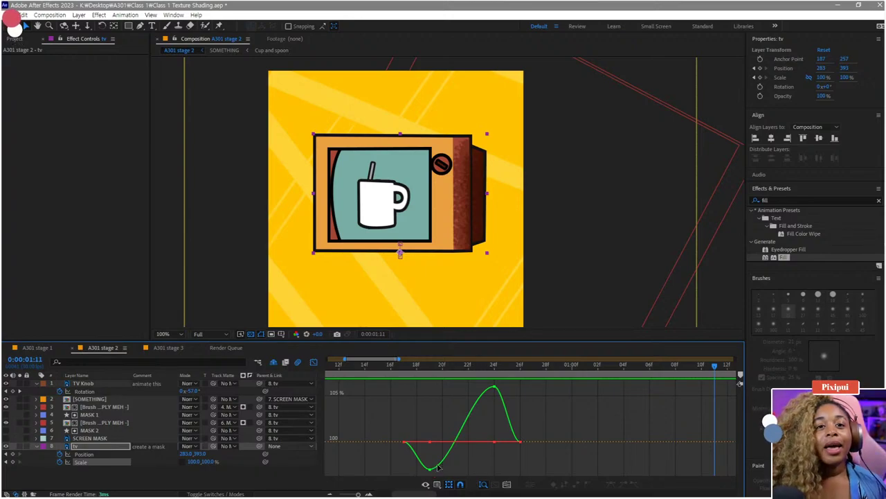
click(433, 442)
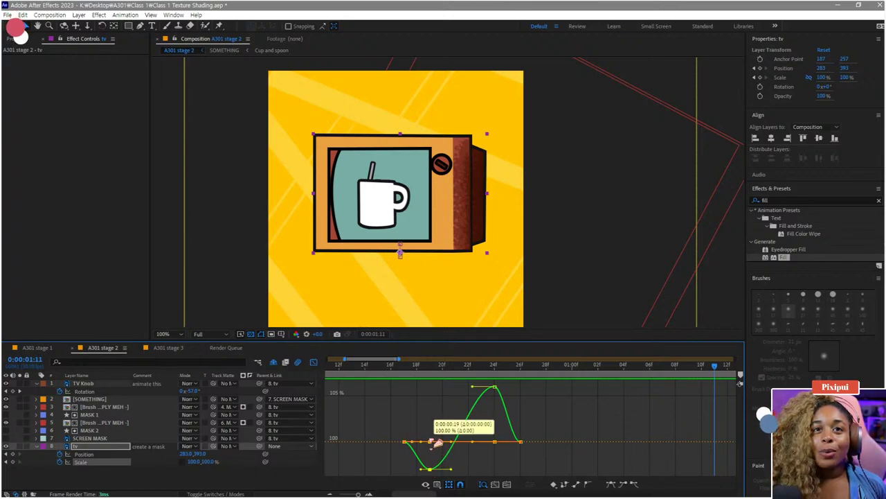
drag(436, 443, 436, 432)
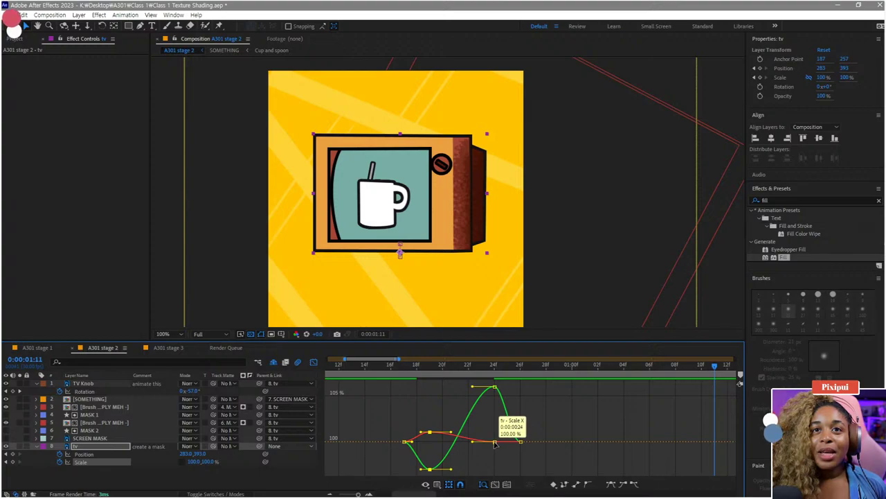
drag(495, 443, 494, 456)
click(394, 367)
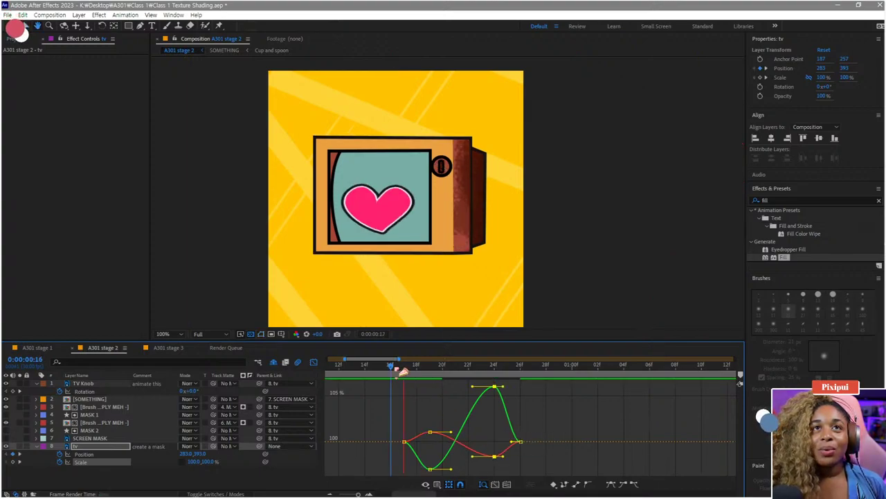
key(space)
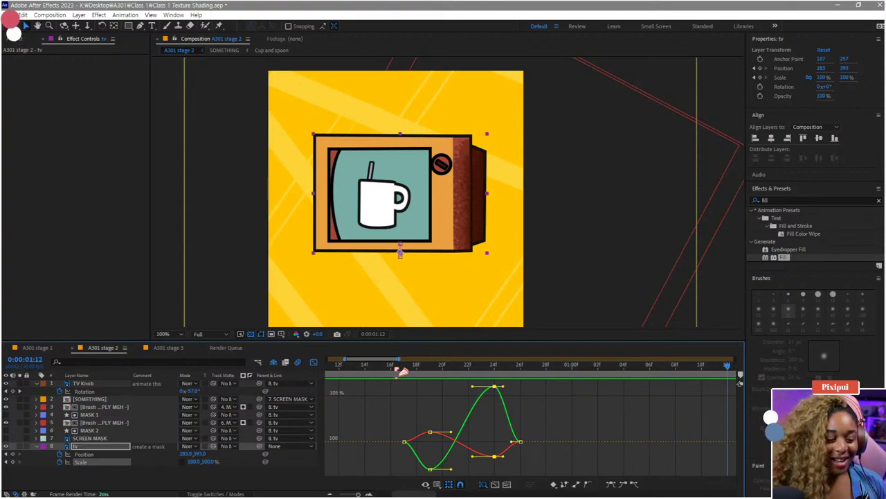
click(391, 366)
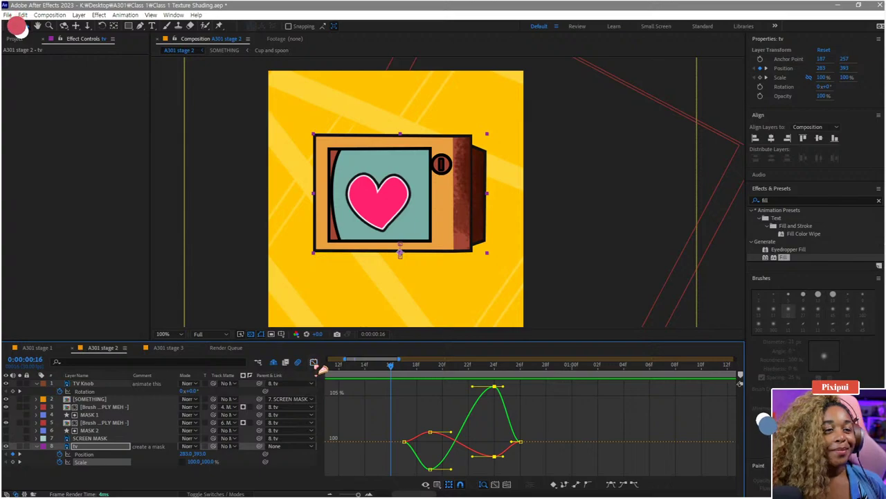
Step: Copy all the tv layer's Position and Scale keyframes and paste them starting at 0:00:02:05, near the knob's second turn
click(314, 361)
drag(545, 455, 366, 476)
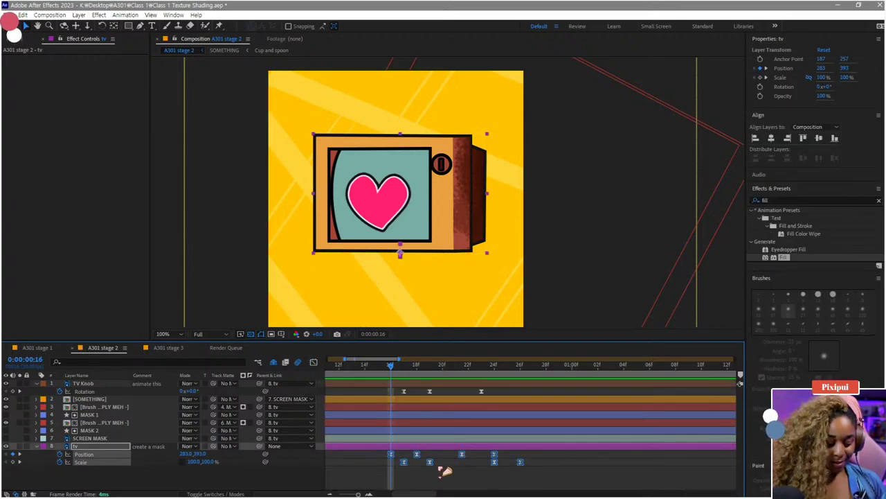
key(minus)
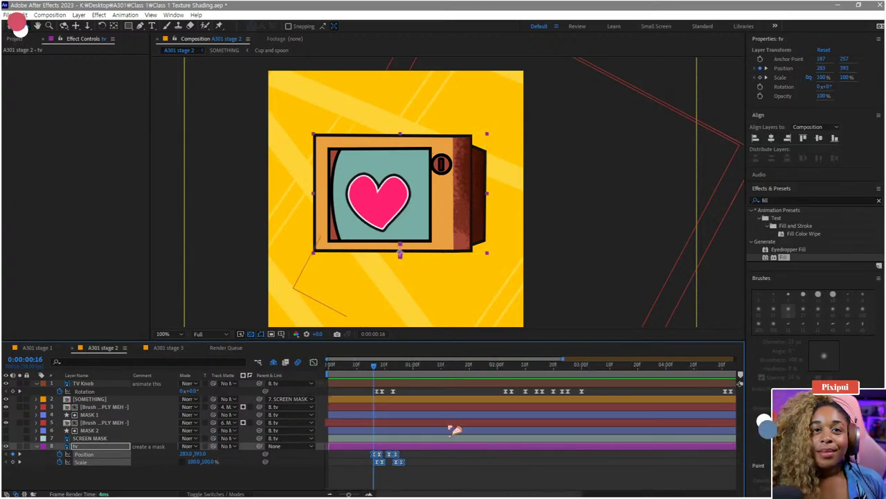
scroll(439, 439, up, 2)
scroll(414, 425, up, 2)
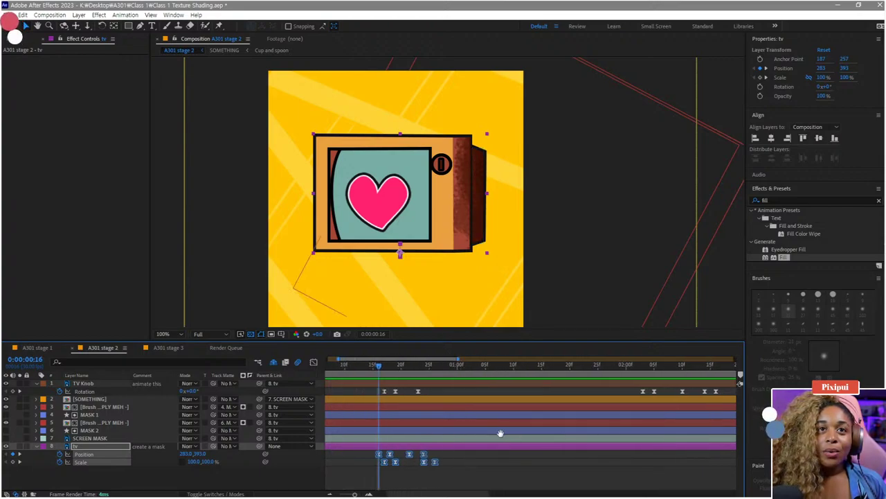
scroll(409, 433, up, 2)
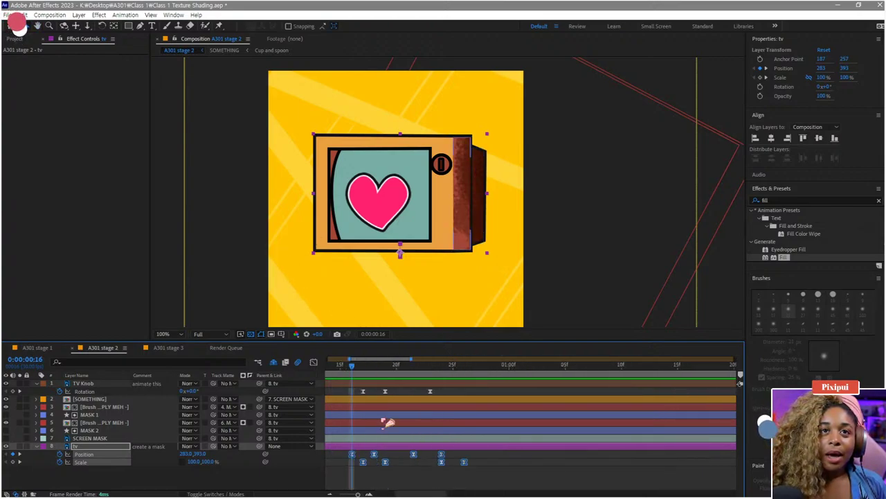
click(363, 370)
scroll(629, 406, down, 1)
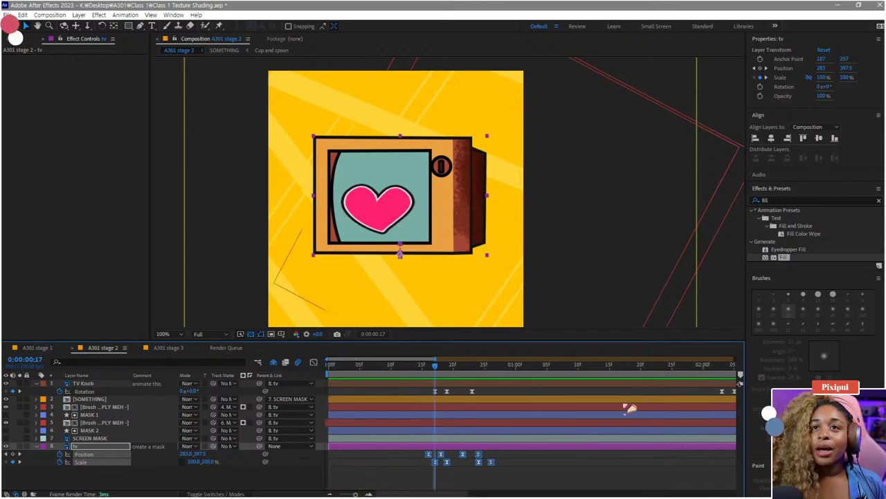
scroll(630, 392, down, 2)
click(646, 375)
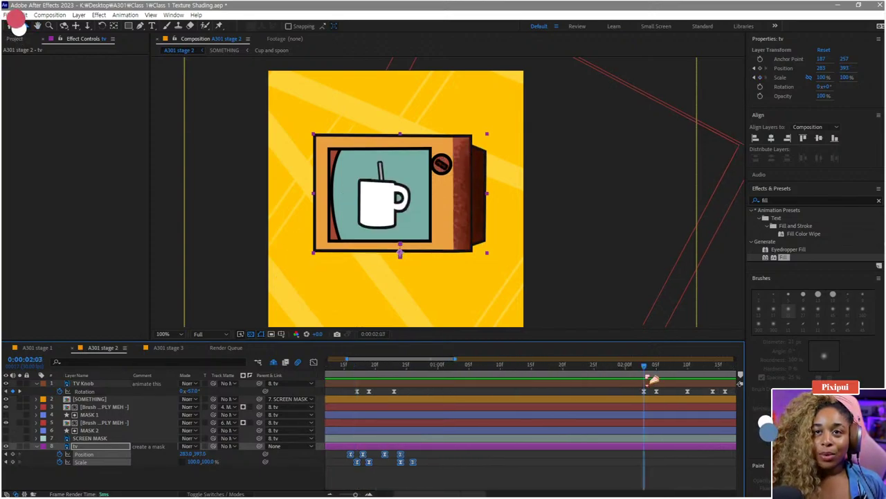
key(ctrl+v)
key(Page_Down)
key(Page_Down)
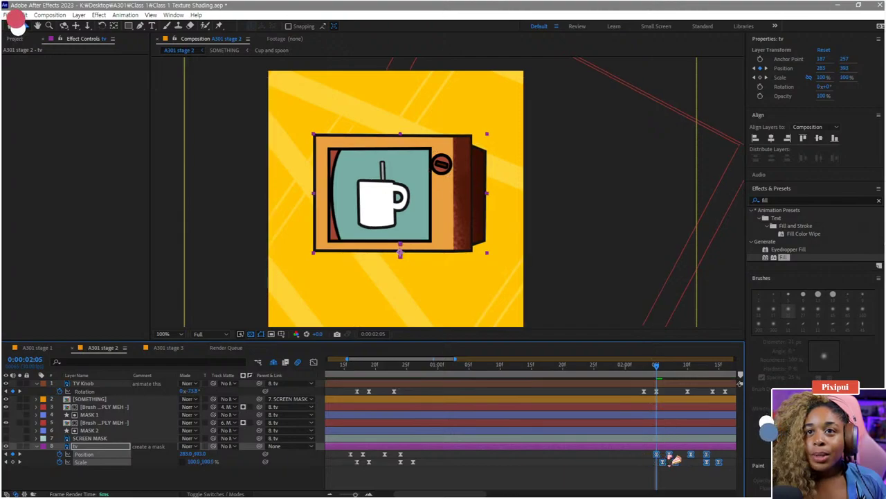
Step: Shift the pasted tv keyframes so that the first Scale keyframe sits at 0:00:02:05
key(equal)
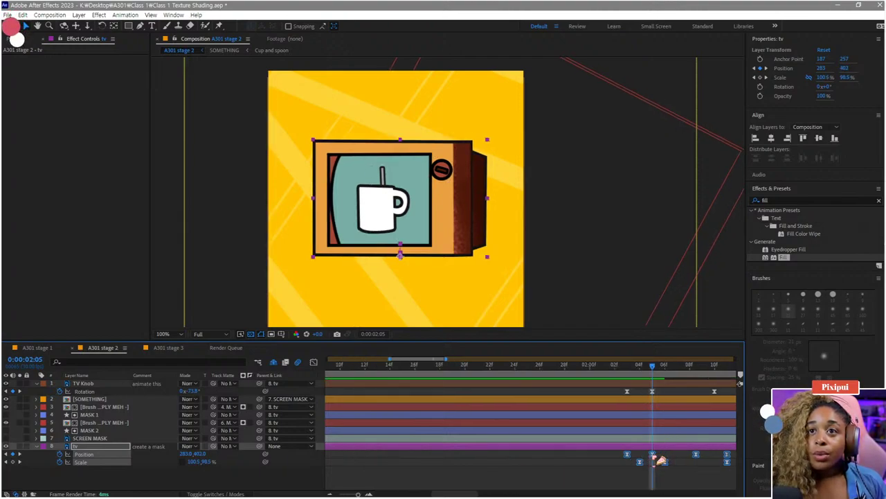
drag(652, 456, 663, 455)
scroll(608, 454, down, 2)
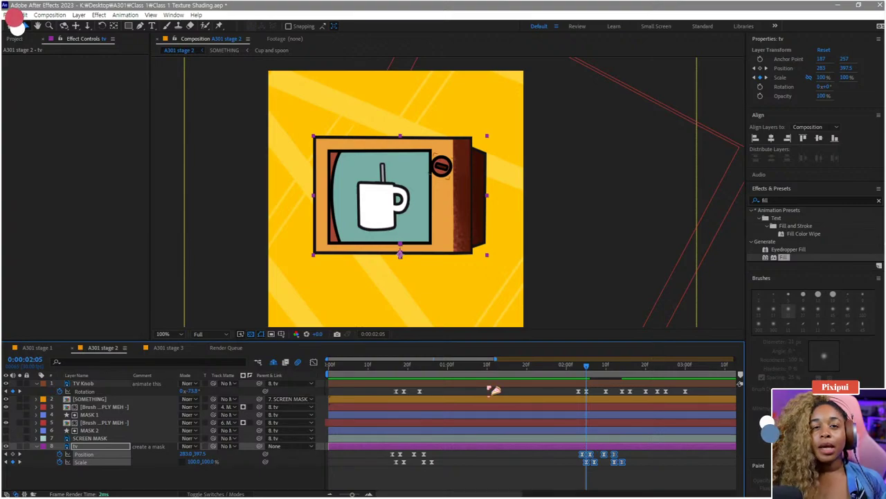
Step: Examine how the tv's first Scale keyframe lines up with the knob's Rotation keyframe at 0:00:00:17, and compare the repeat at 0:00:02:05
click(389, 368)
key(equal)
key(equal)
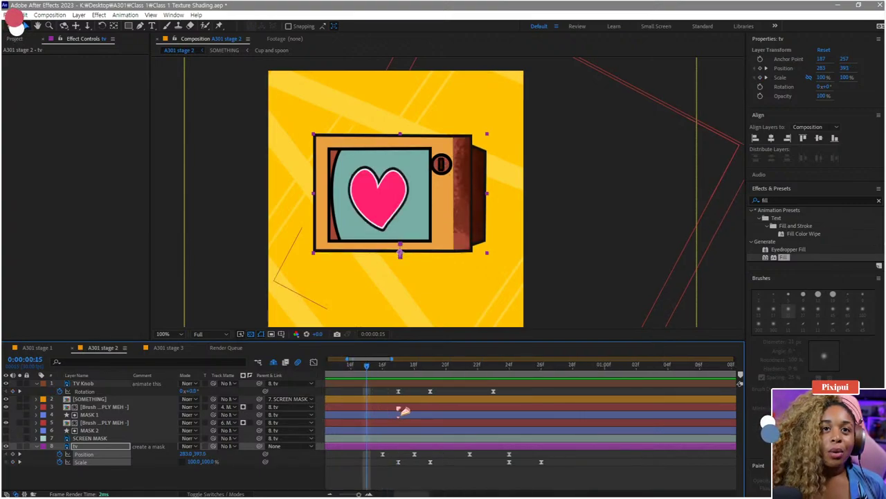
click(400, 374)
click(398, 462)
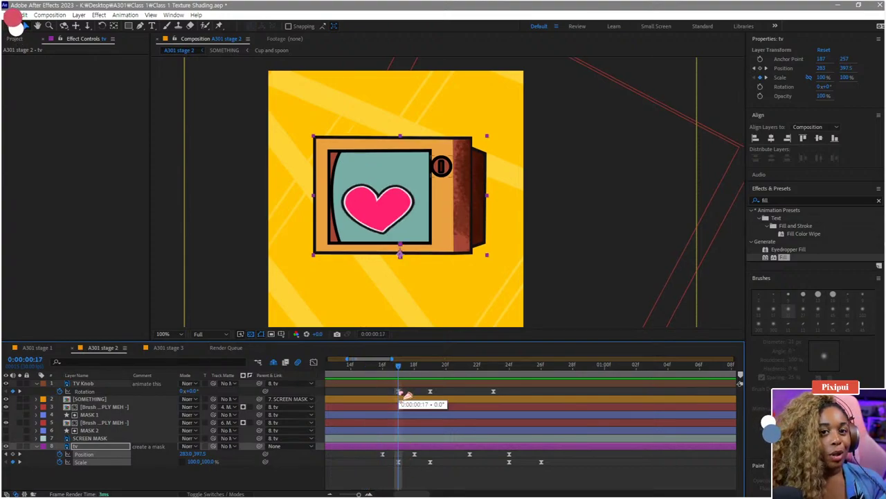
key(minus)
key(minus)
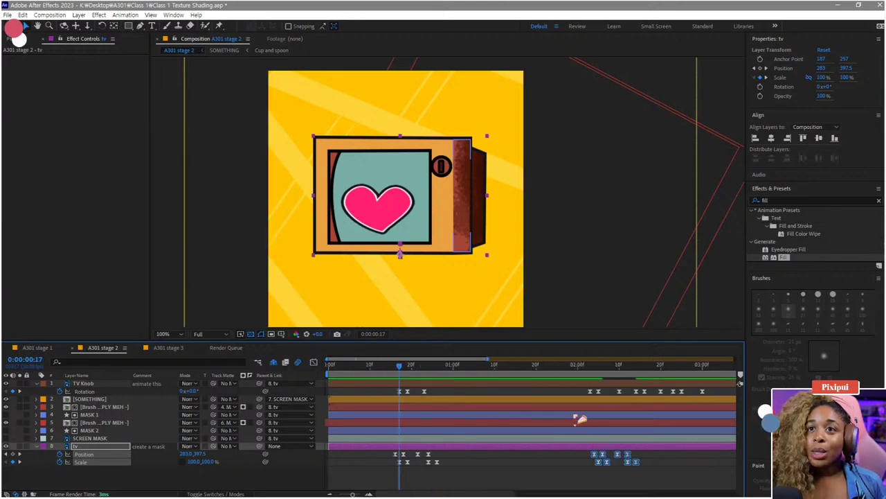
click(598, 364)
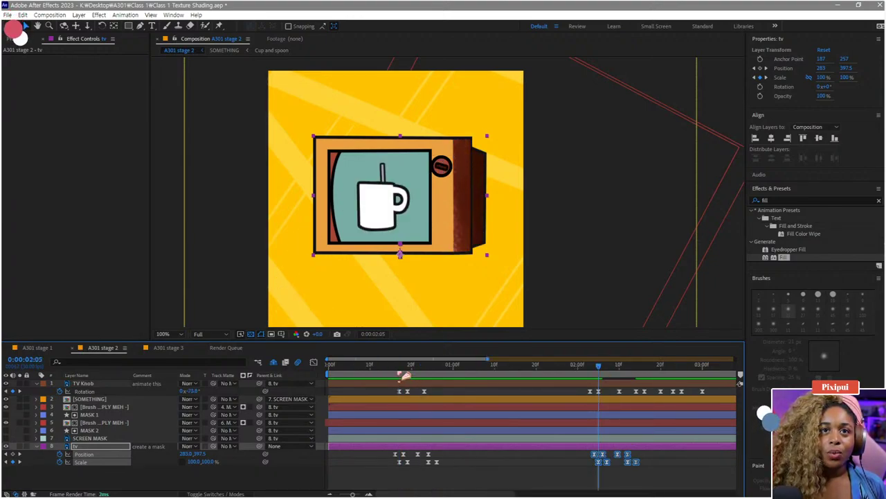
Step: Shift the pasted tv keyframes so that the first Scale keyframe aligns with the knob's Rotation keyframe at 0:00:02:03
drag(404, 376, 590, 375)
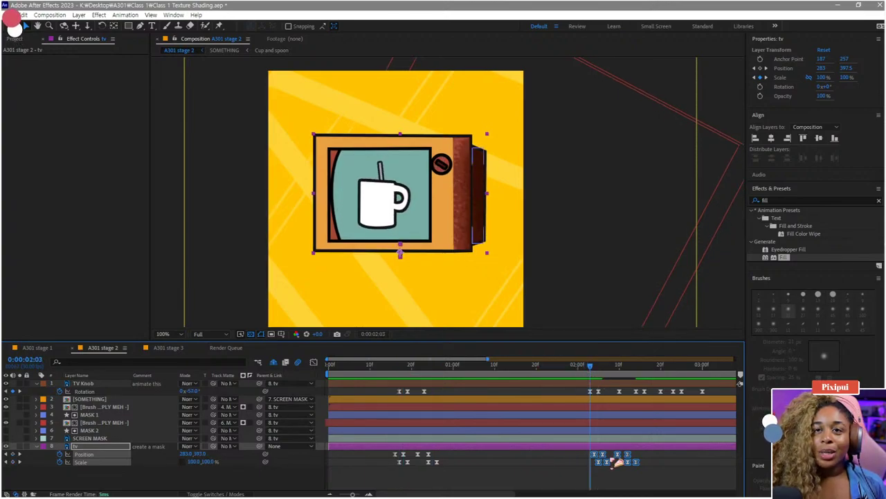
scroll(610, 461, up, 1)
drag(586, 462, 571, 464)
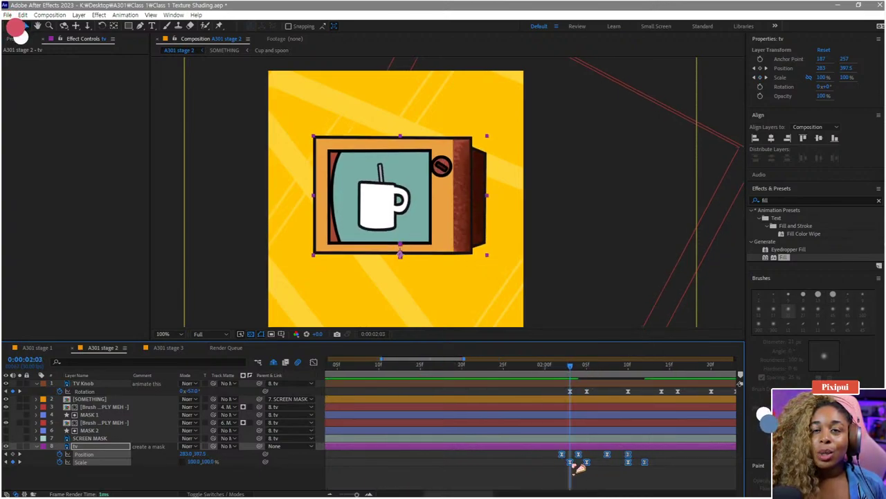
Step: Paste the tv's Position and Scale keyframes at 0:00:02:14 and shift them one frame earlier, putting the first Scale keyframe at 0:00:02:14
scroll(494, 422, down, 1)
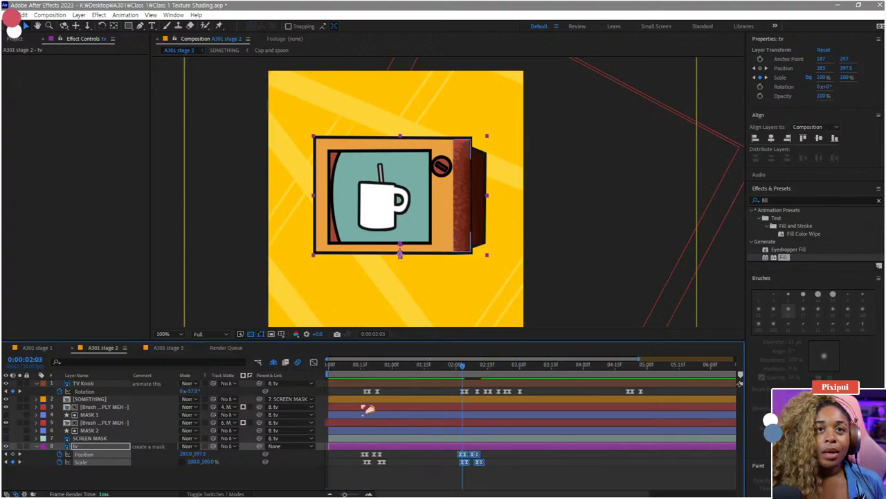
scroll(367, 402, down, 1)
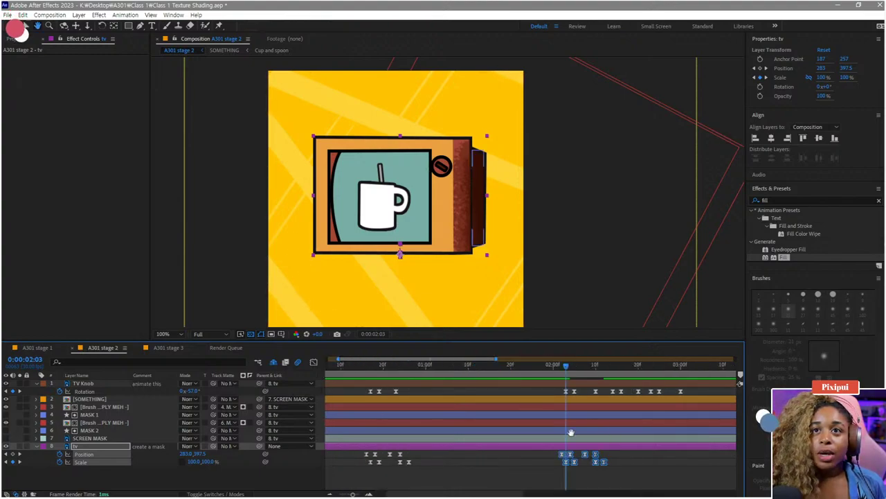
scroll(568, 396, right, 2)
click(563, 370)
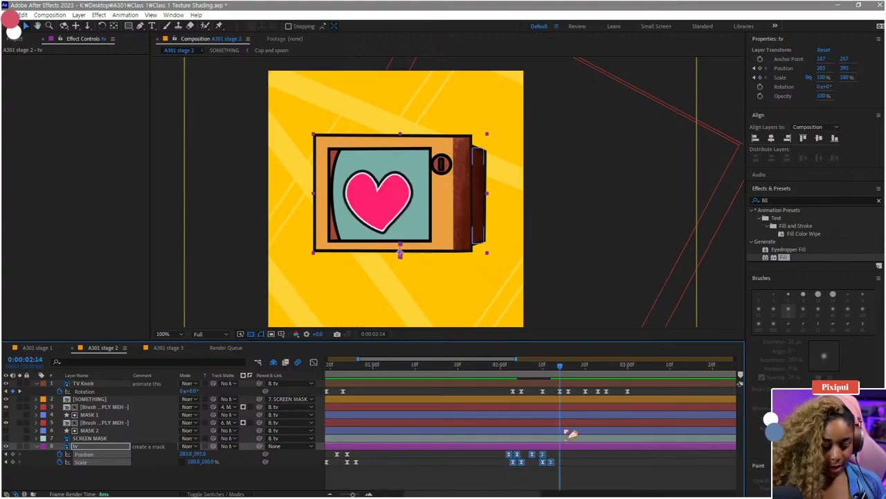
scroll(574, 453, up, 3)
drag(562, 464, 546, 464)
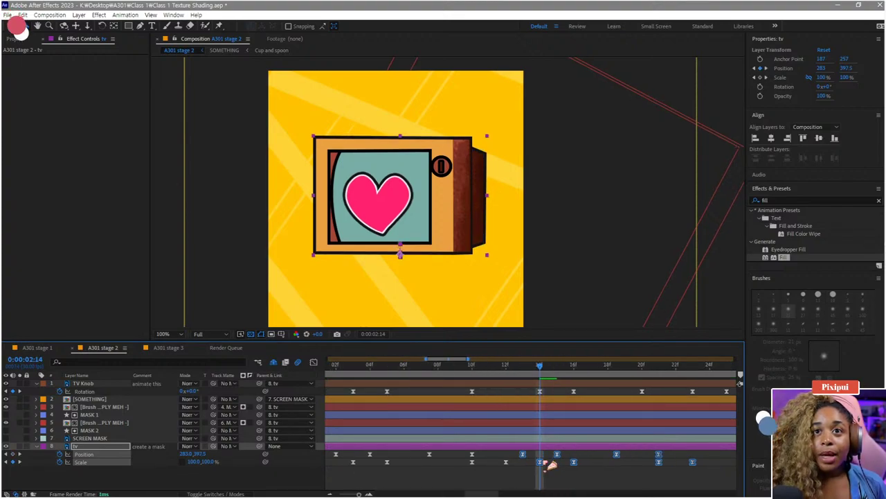
scroll(617, 462, right, 2)
drag(617, 462, 614, 463)
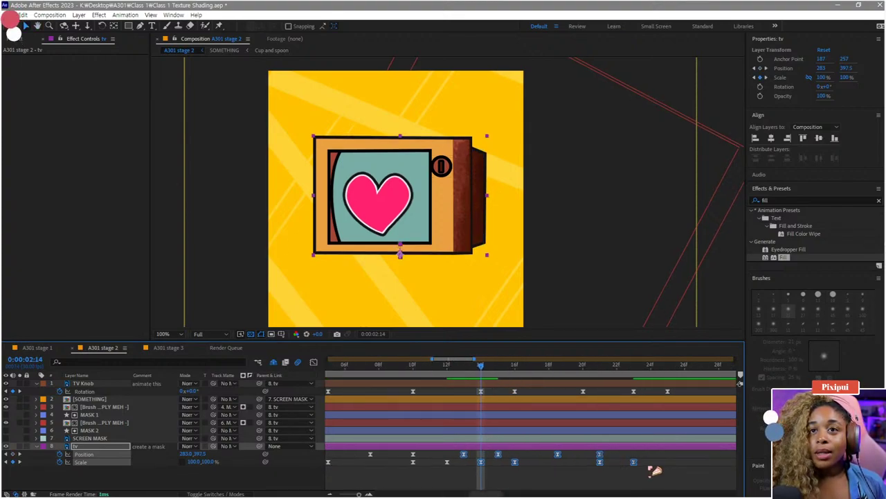
Step: Paste the tv's Position and Scale keyframes again at 0:00:02:23, on the knob's next turn
click(650, 468)
click(633, 374)
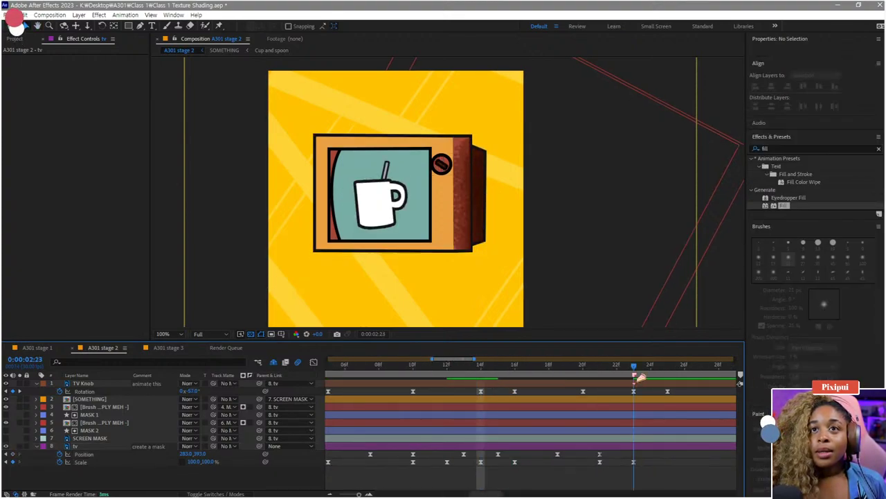
click(635, 463)
key(ctrl+v)
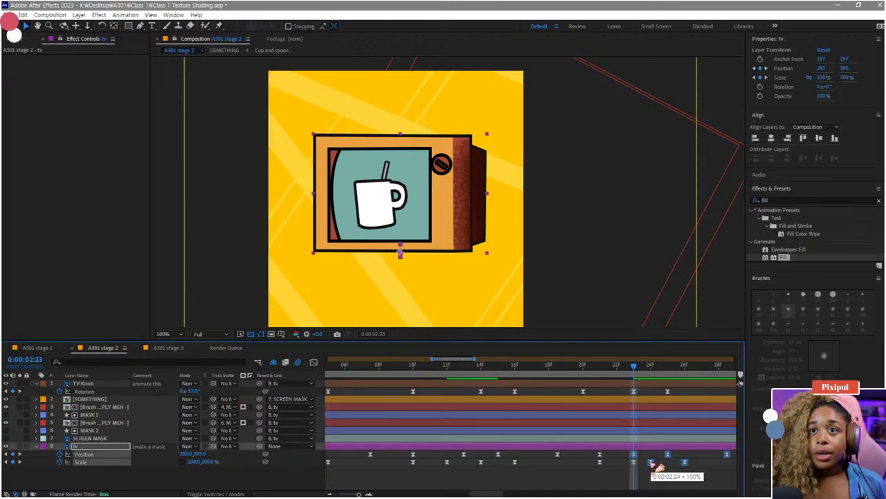
Step: Shift the newly pasted tv keyframes one frame earlier so that their first Scale keyframe replaces the overlapping one at 0:00:02:23
click(634, 462)
key(Delete)
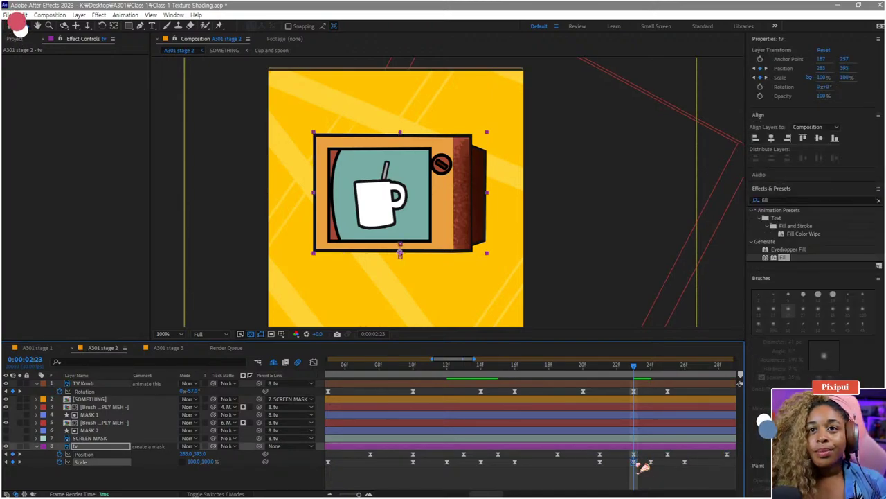
drag(610, 457, 515, 456)
mouse_move(715, 475)
mouse_down()
mouse_move(522, 460)
mouse_move(522, 451)
mouse_move(707, 466)
mouse_up()
click(529, 458)
drag(527, 454, 513, 455)
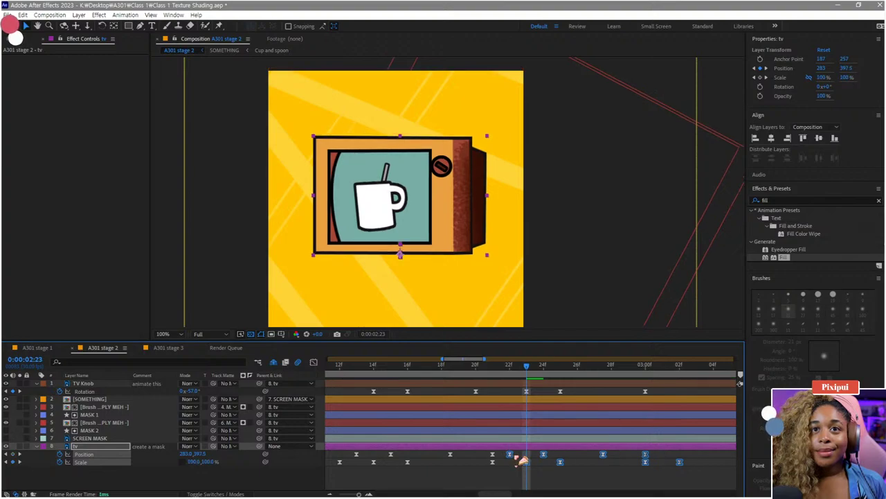
Step: Preview the composition from 0:00:00:10 to check the tv's repeated bounces against the knob's turns
key(minus)
key(minus)
key(minus)
key(minus)
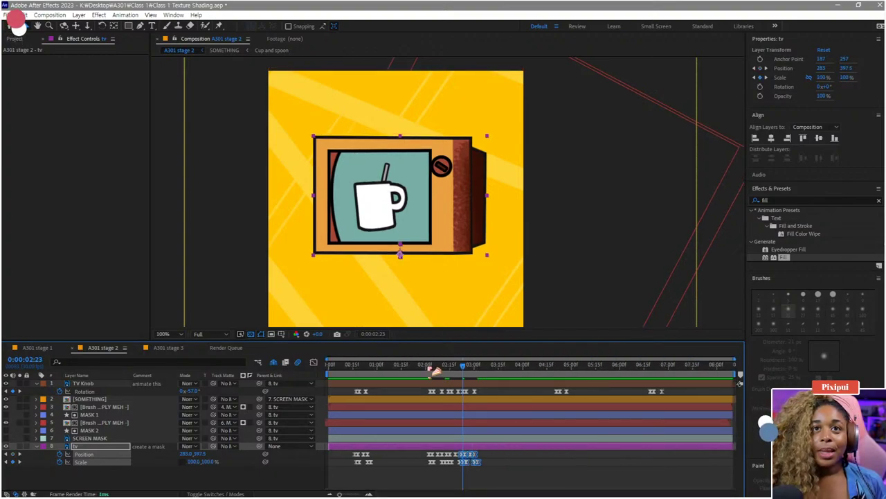
scroll(478, 415, up, 4)
key(minus)
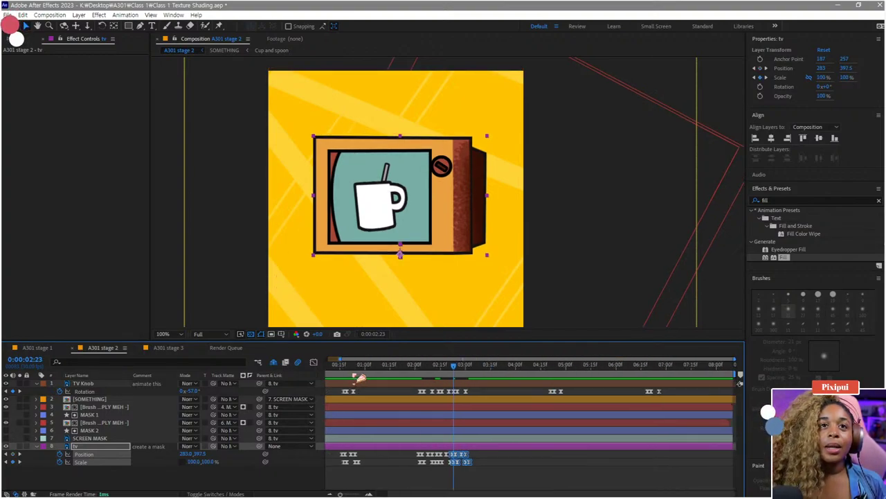
click(333, 376)
key(space)
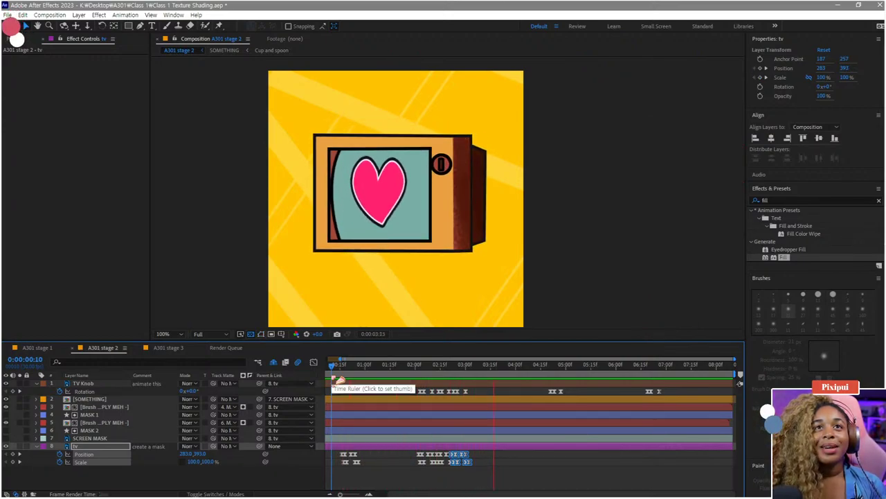
key(space)
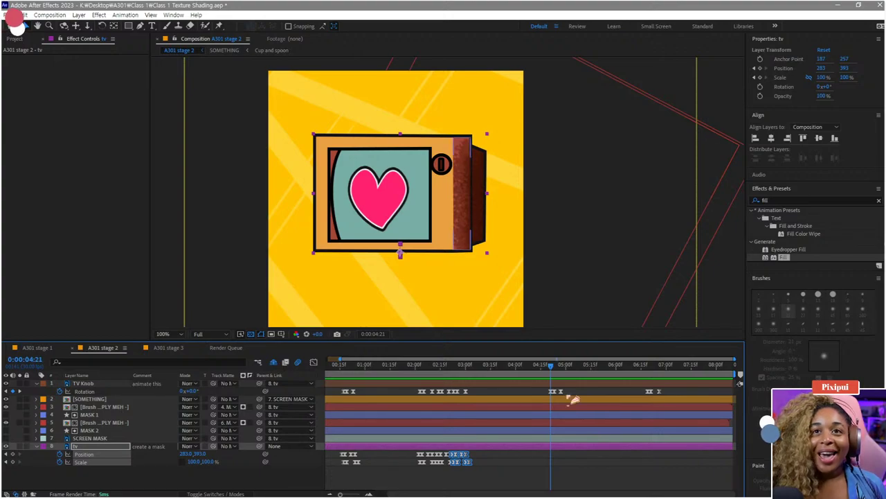
Step: Paste the tv keyframes at 0:00:04:21 and shift them one frame earlier, aligning the first Scale keyframe with the knob's turn
scroll(567, 419, up, 3)
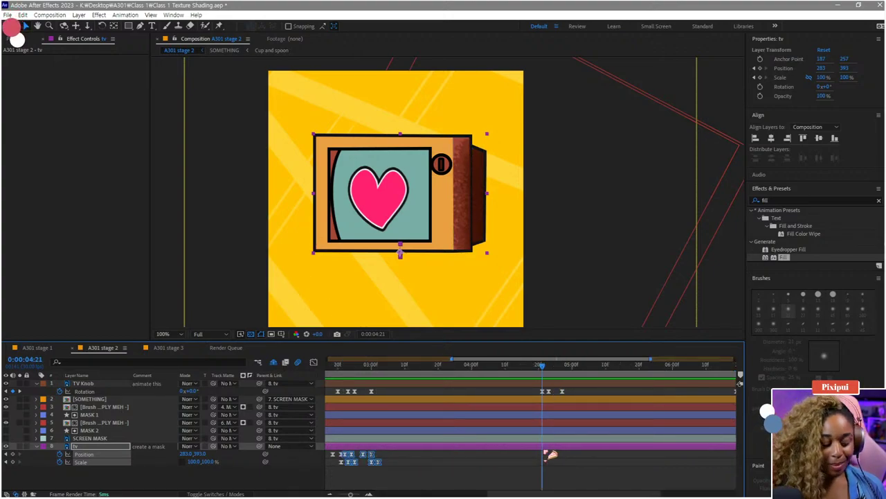
scroll(554, 455, up, 2)
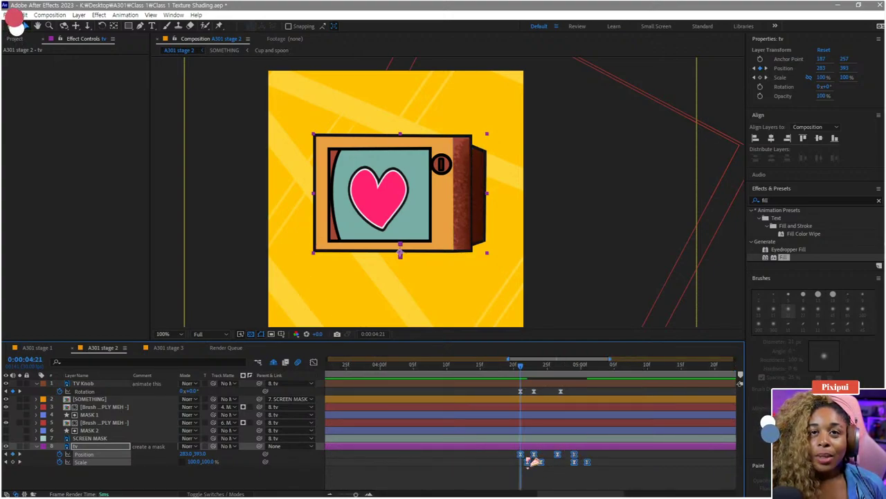
drag(538, 459, 532, 461)
scroll(601, 441, down, 5)
Step: Paste the tv keyframes at 0:00:06:19 and shift them one frame earlier, aligning the first Scale keyframe with the knob's last turn
key(space)
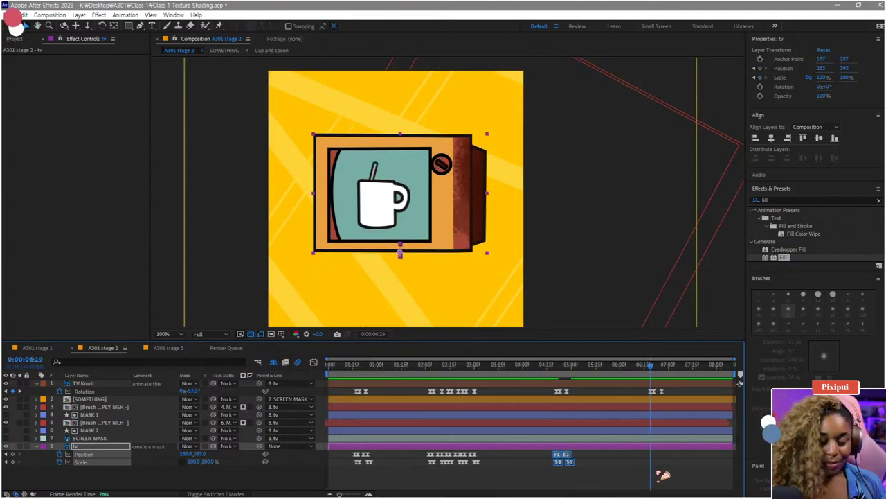
scroll(663, 456, up, 2)
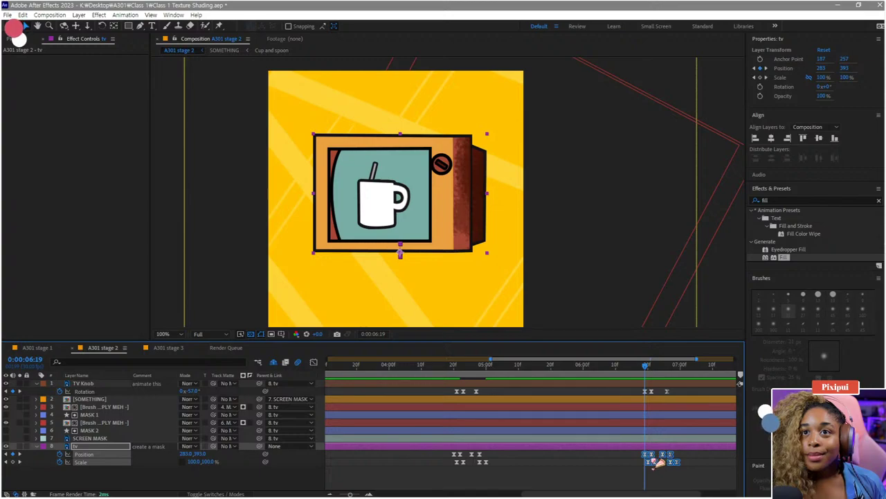
drag(657, 462, 653, 458)
key(minus)
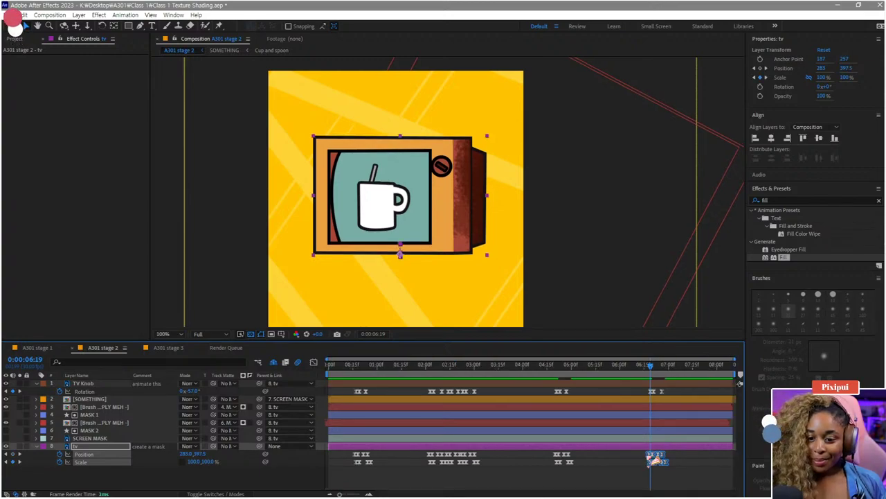
Step: Save the project and preview the finished tv bounce animation
key(ctrl+s)
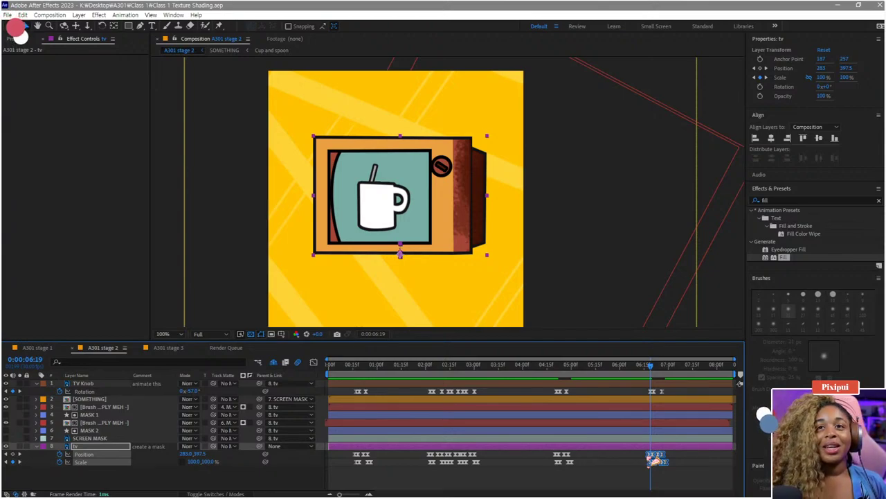
key(space)
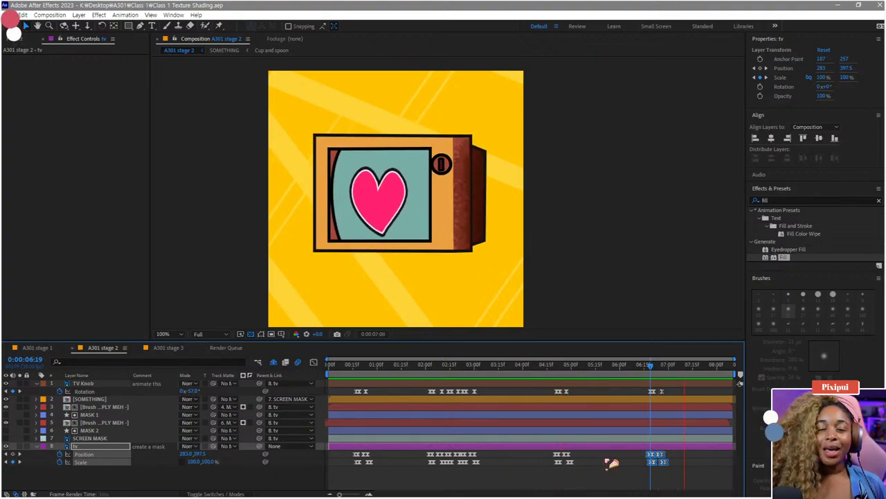
key(space)
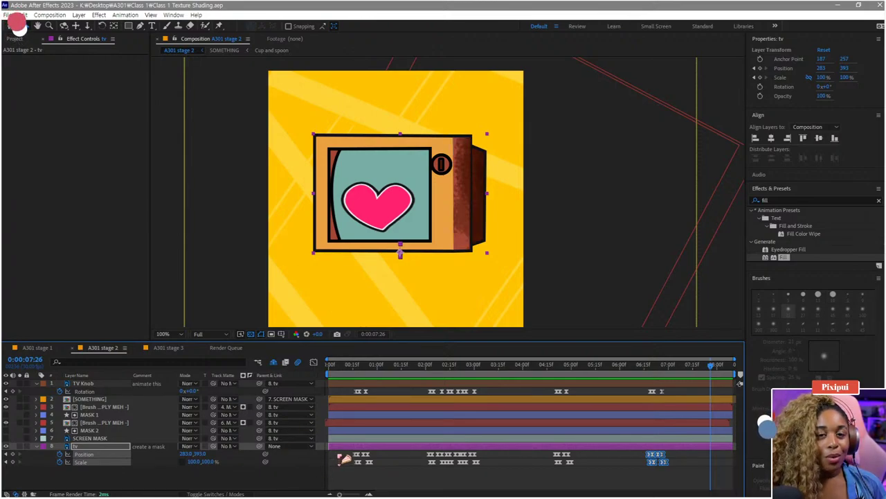
Step: Reveal the SCREEN MASK layer's Position property and move the current time to the first tv keyframes, near 0:00:00:17
click(97, 439)
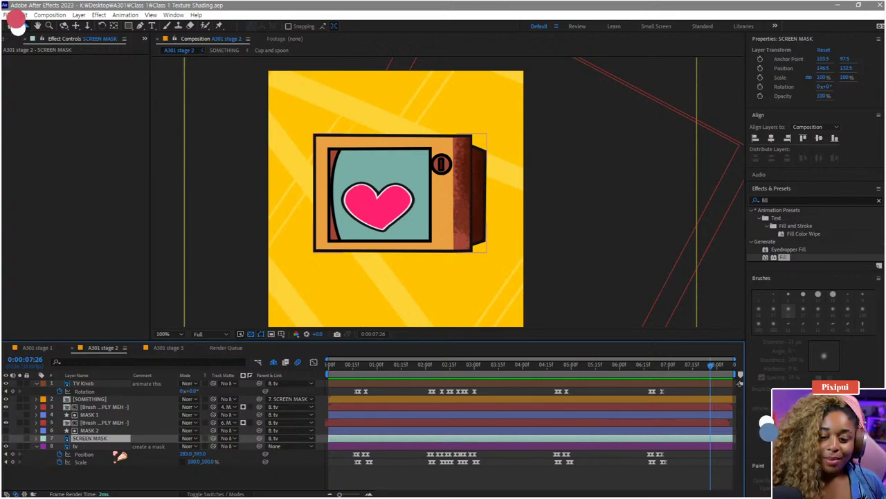
click(381, 477)
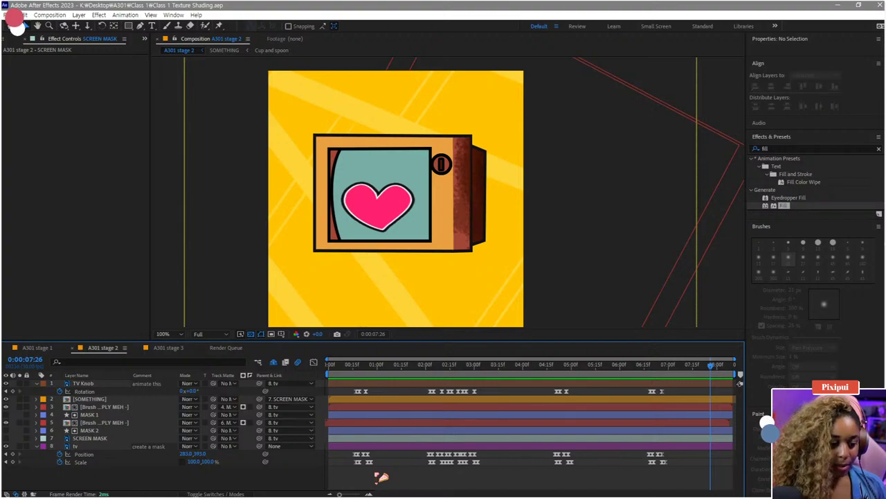
click(104, 447)
click(100, 439)
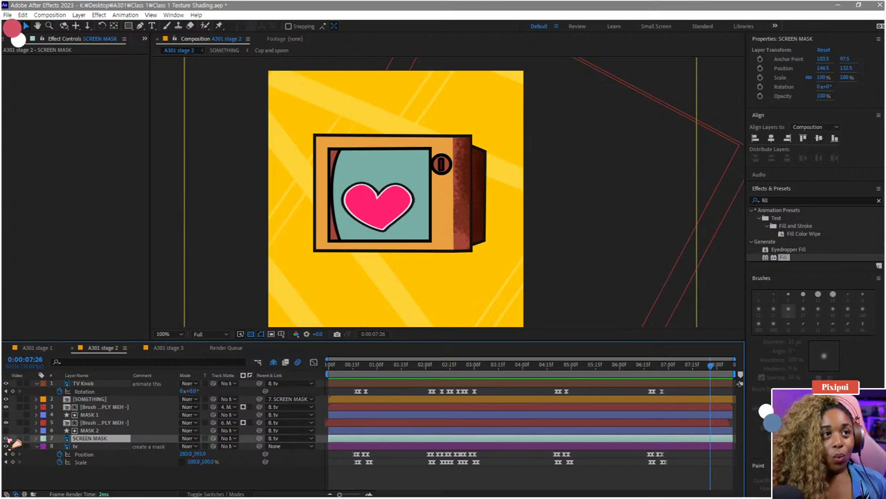
key(p)
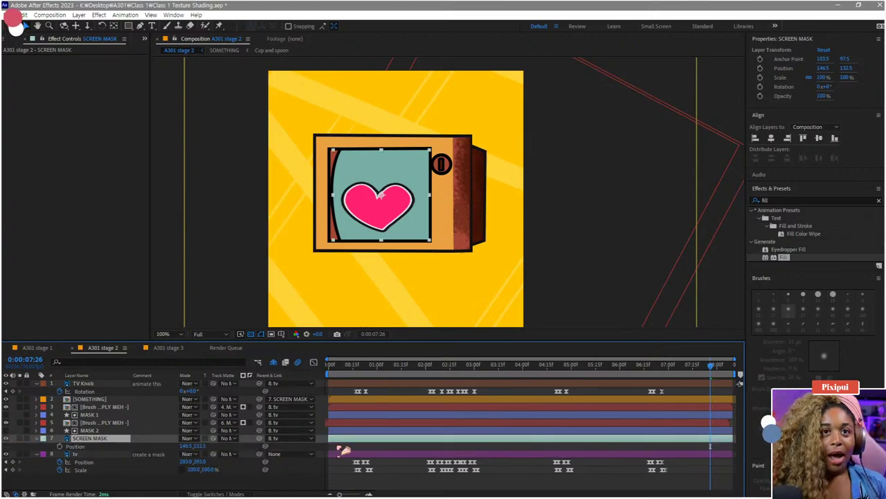
click(353, 377)
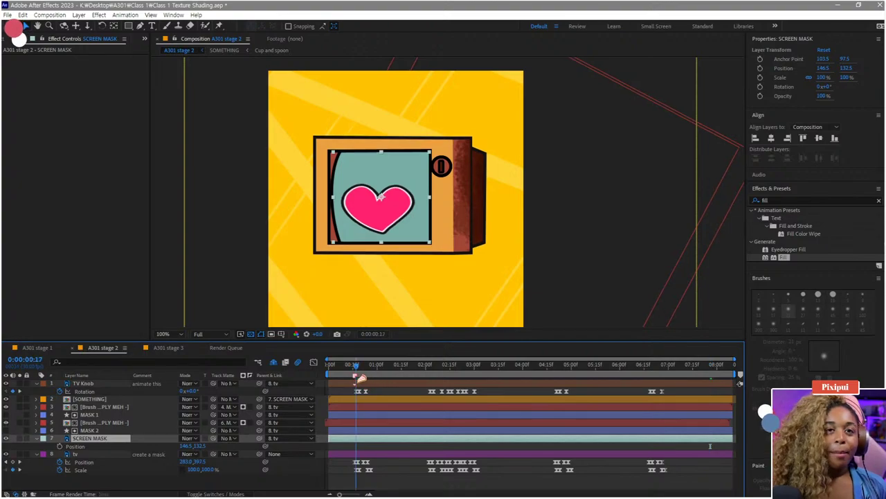
Step: Try pasting the tv layer's Position keyframes onto the SCREEN MASK layer at 0:00:00:16, and undo the paste
drag(344, 460, 689, 467)
click(362, 442)
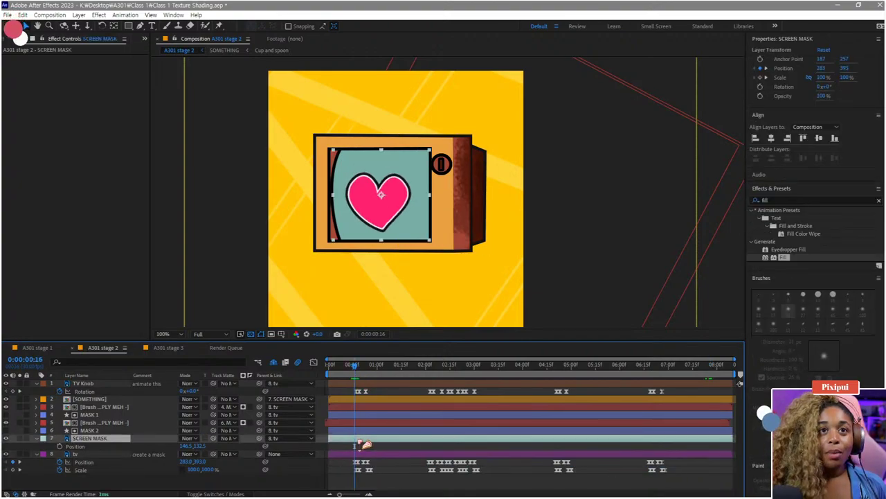
key(ctrl+v)
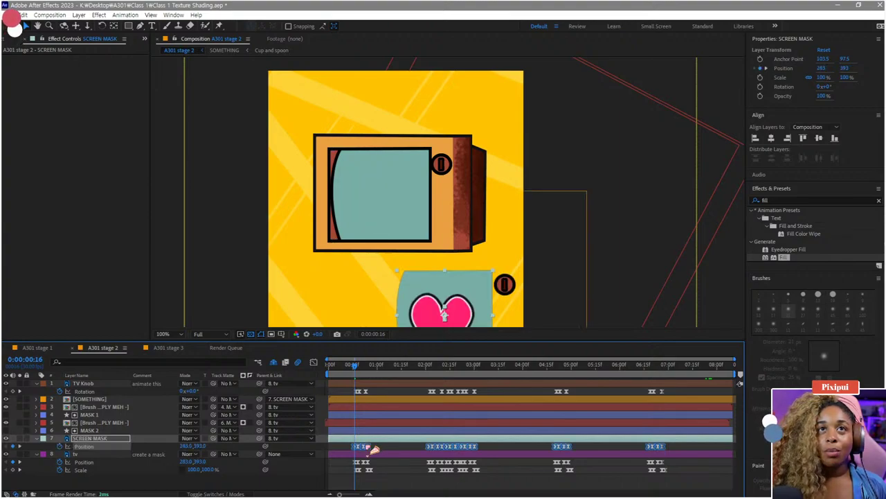
key(ctrl+z)
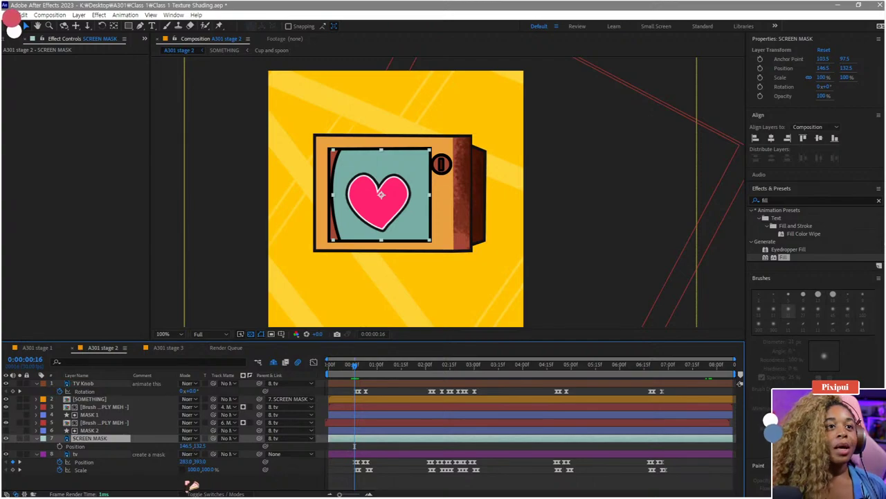
Step: Create a null object over the heart on the TV screen and move it to the end of the layer stack, below tv
right_click(133, 483)
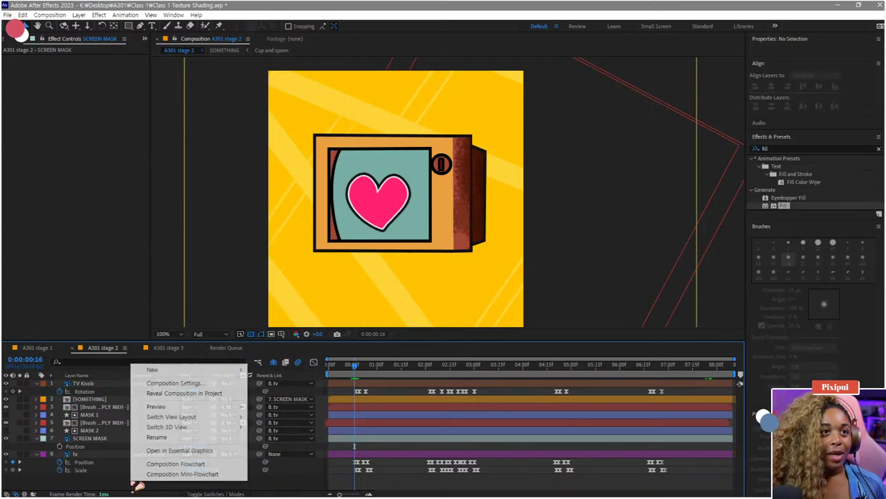
mouse_move(197, 373)
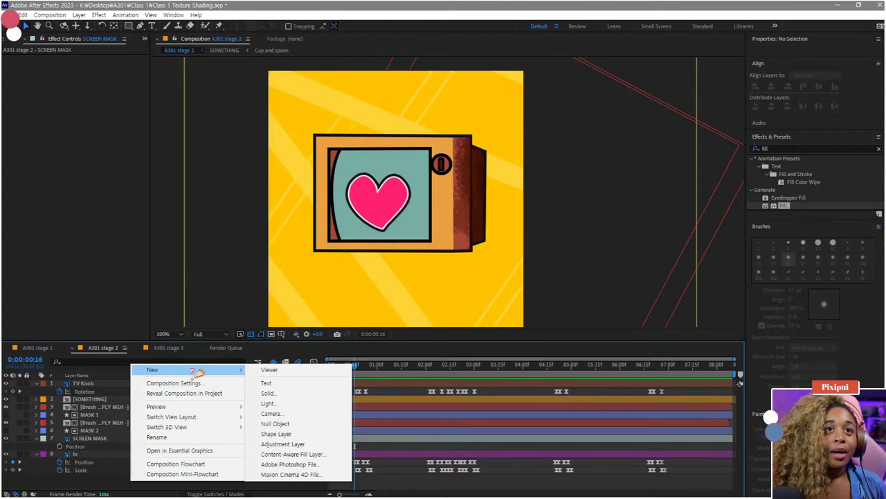
click(303, 423)
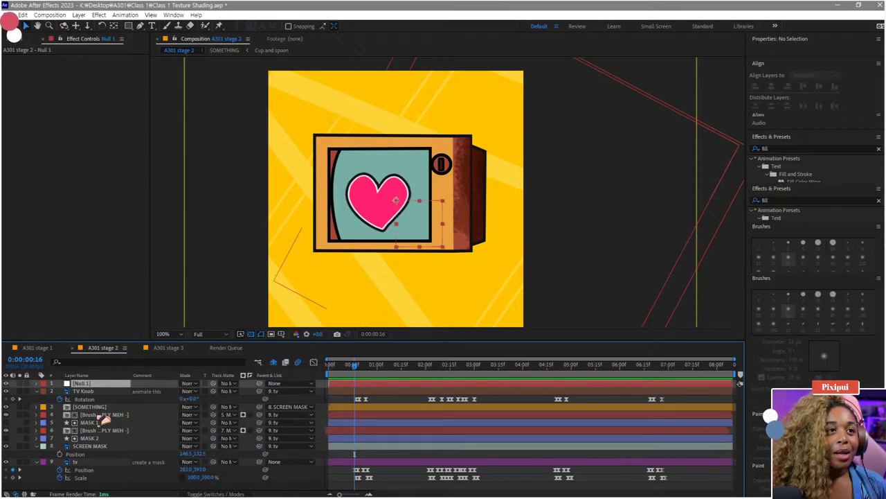
drag(379, 199, 376, 199)
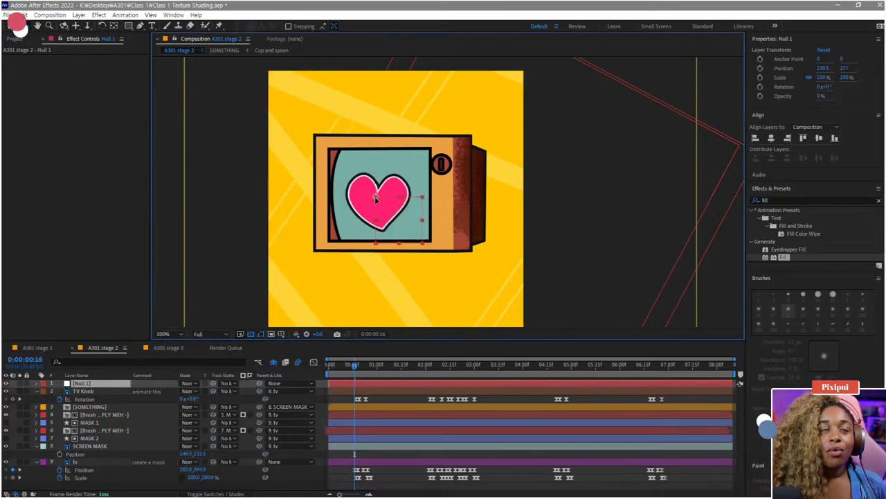
drag(88, 385, 90, 478)
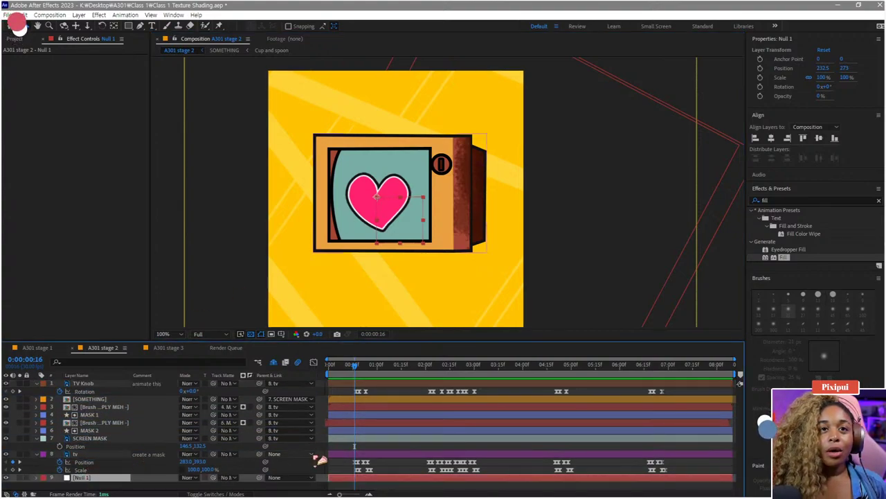
Step: Copy all the tv layer's Position and Scale keyframes onto the null at 0:00:00:16 and collapse its properties
drag(345, 466, 661, 473)
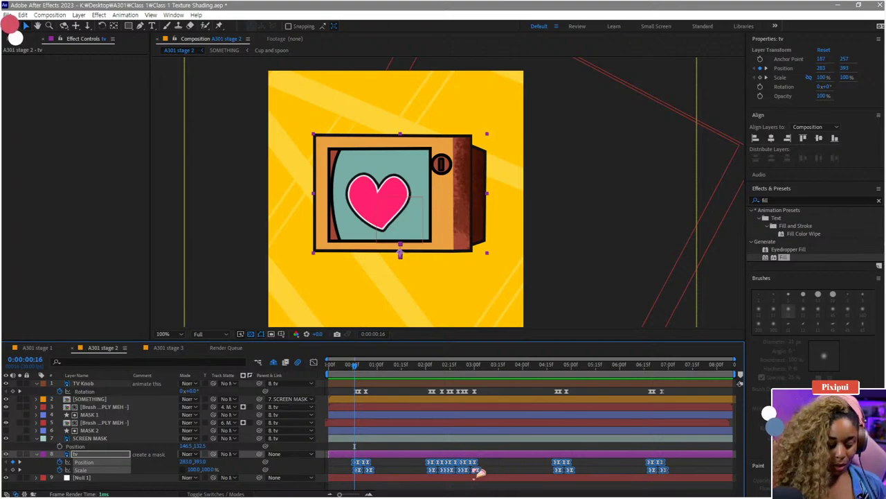
key(ctrl+c)
click(374, 478)
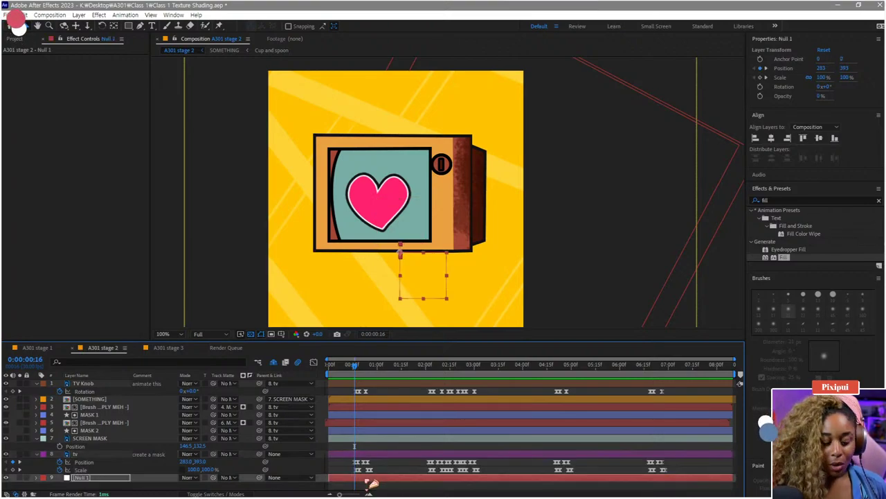
key(ctrl+v)
scroll(373, 475, down, 1)
scroll(374, 475, up, 4)
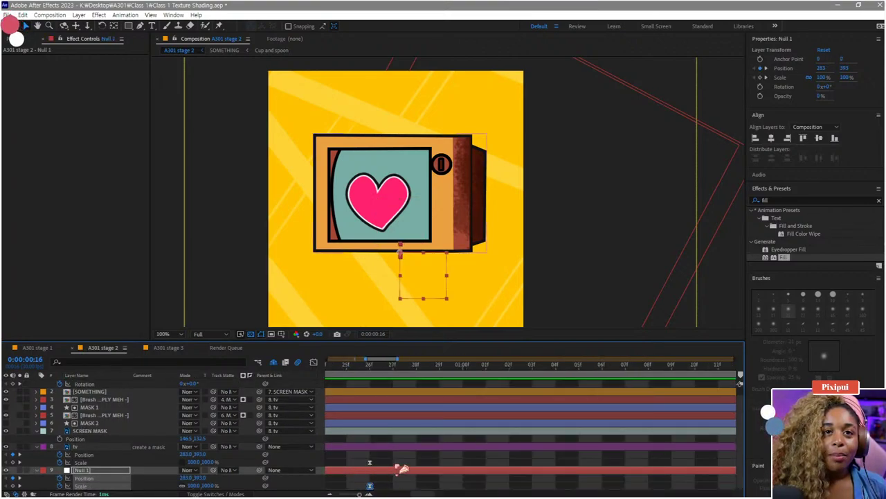
scroll(396, 467, down, 2)
scroll(402, 469, down, 3)
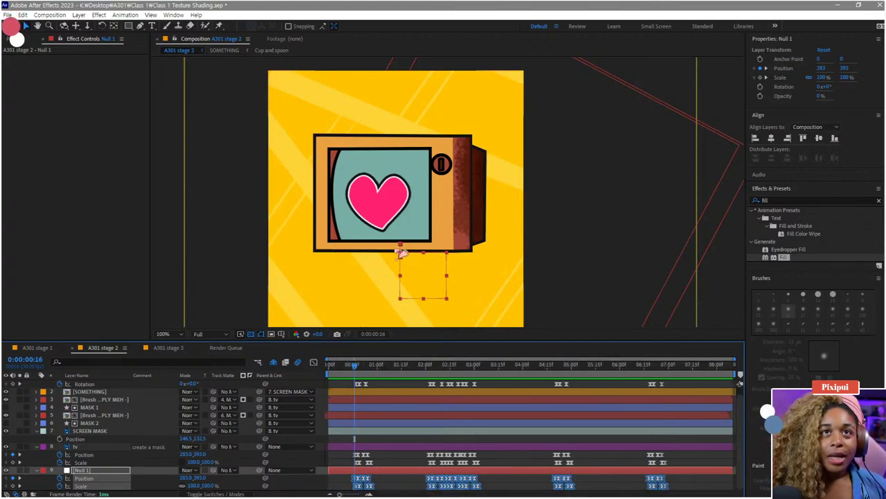
click(39, 474)
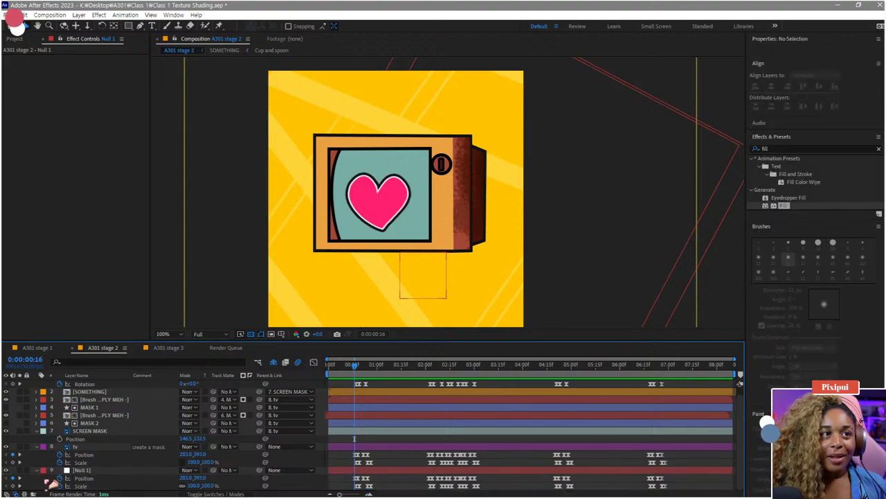
scroll(43, 475, up, 1)
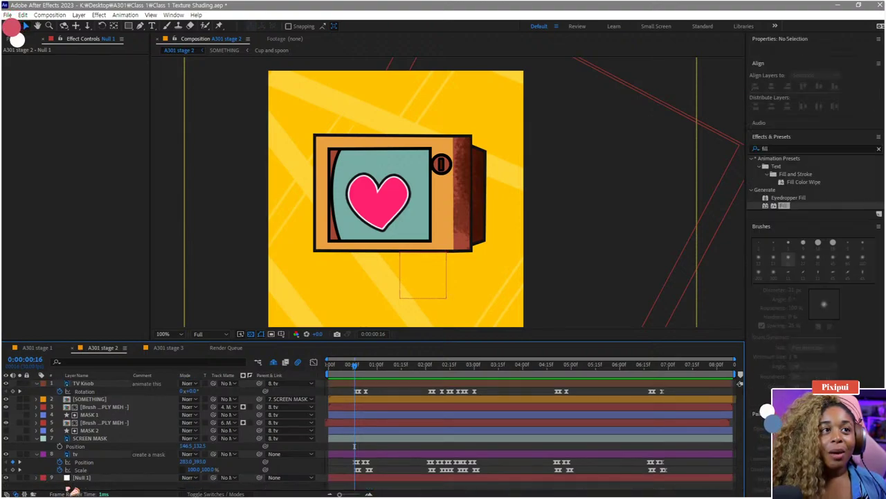
Step: Create a second null object and place it beneath the first null in the layer stack
right_click(84, 486)
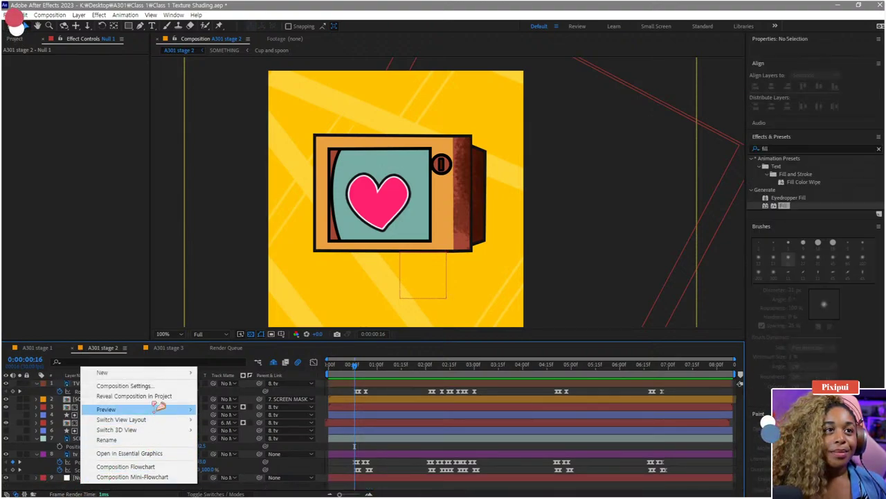
mouse_move(156, 372)
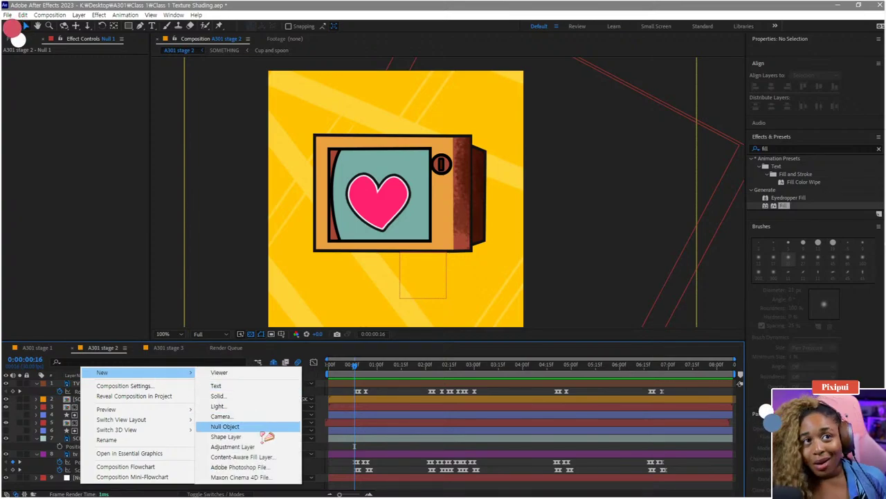
click(274, 426)
drag(97, 388, 90, 485)
Step: Rename the keyframed null as "tv vopier"
right_click(87, 476)
click(115, 448)
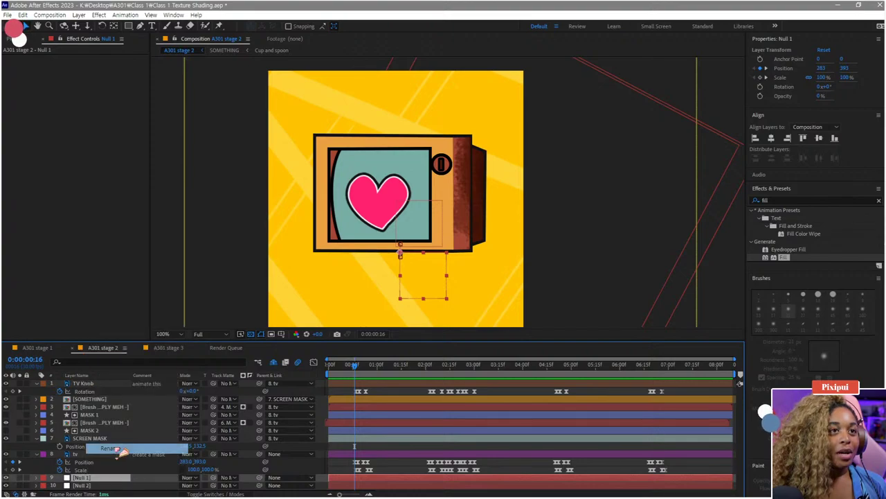
text(tv)
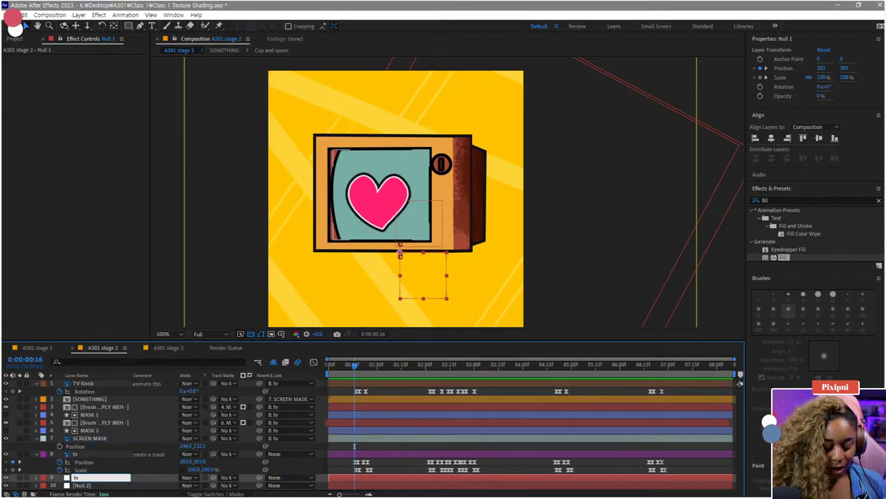
text( vopy)
key(Return)
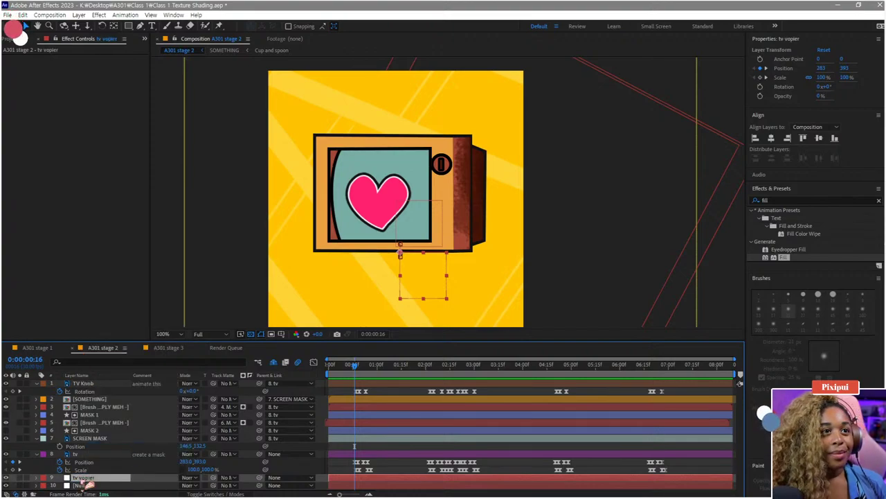
Step: Rename the second null as "NULL DRV"
right_click(81, 483)
click(107, 455)
text(NUL)
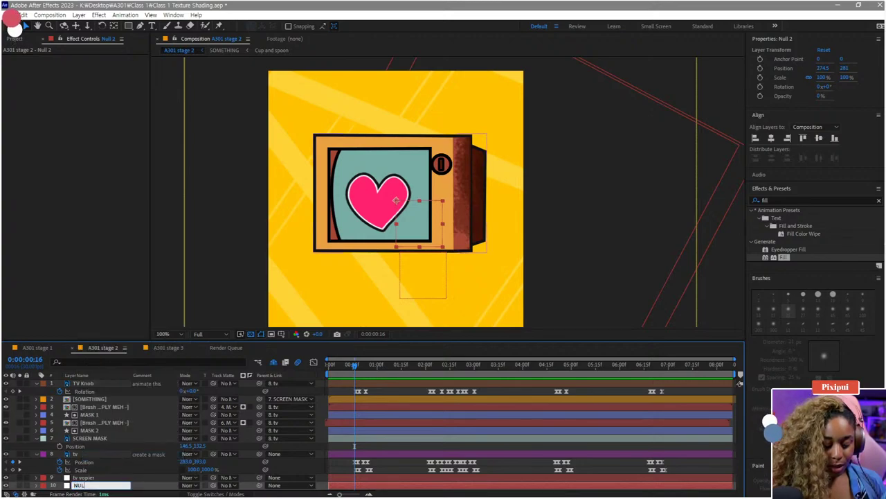
text(L DRV)
key(Return)
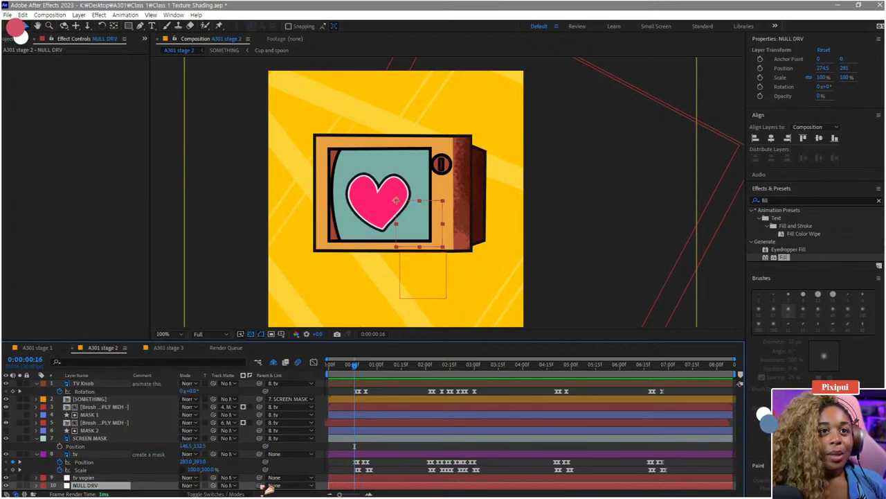
Step: Parent the tv vopier null to NULL DRV, and move NULL DRV up over the heart on the TV screen
drag(259, 485, 107, 478)
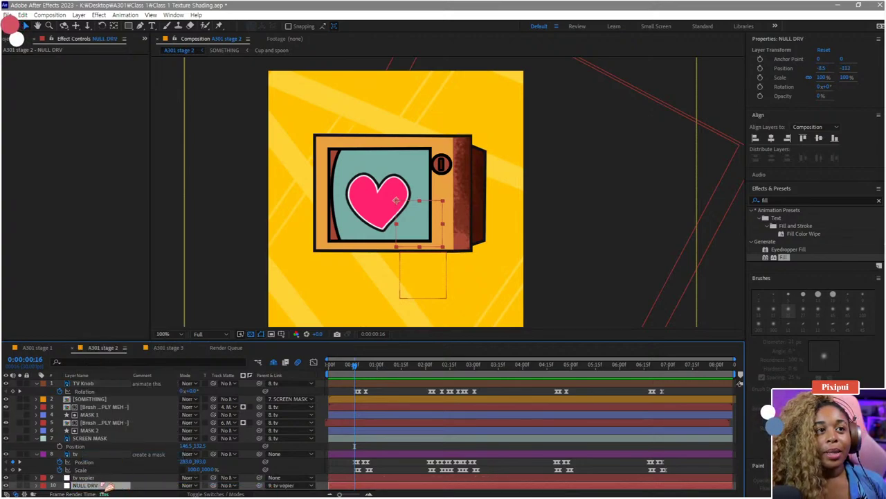
click(401, 206)
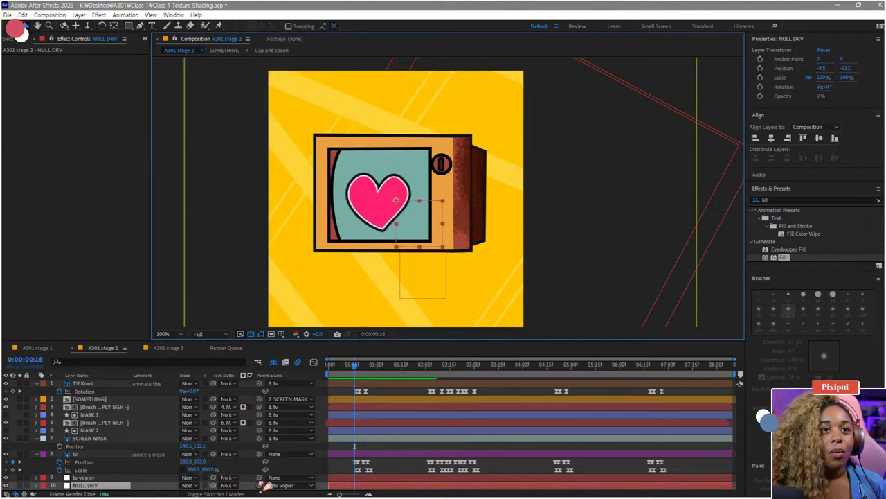
drag(259, 477, 106, 485)
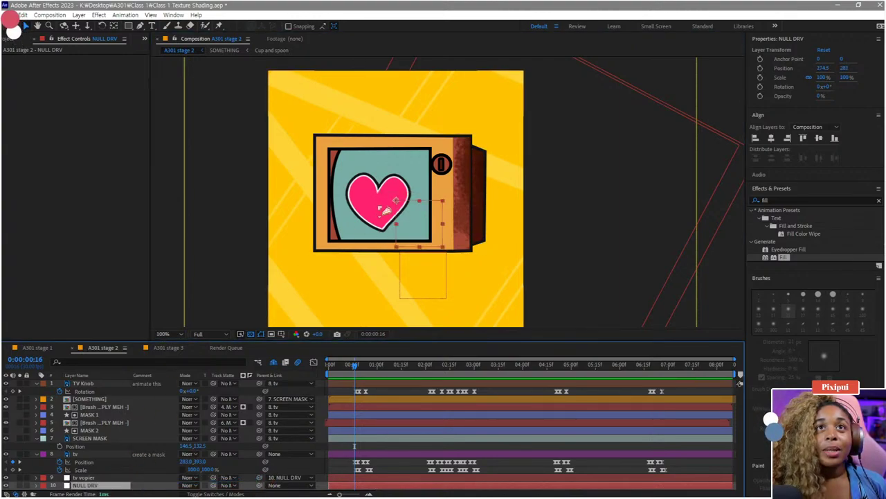
drag(398, 202, 382, 183)
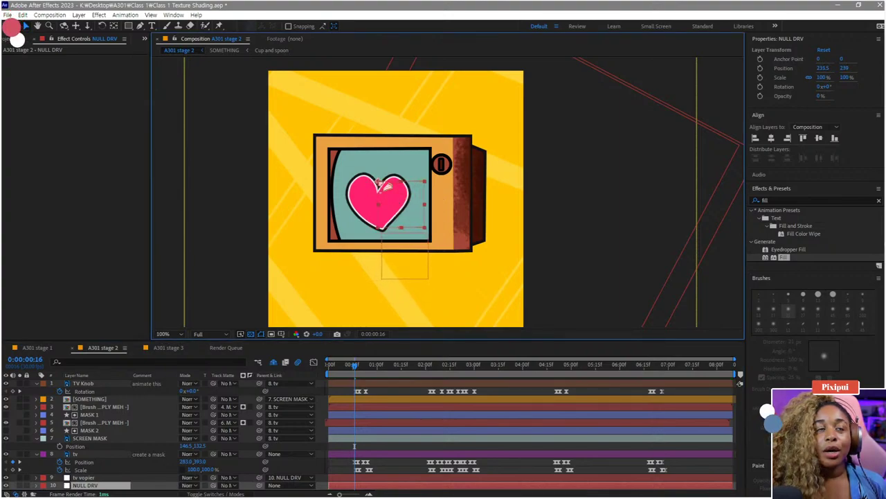
Step: Parent the SCREEN MASK layer to the tv vopier null and preview the animation
click(104, 439)
drag(261, 439, 127, 480)
key(space)
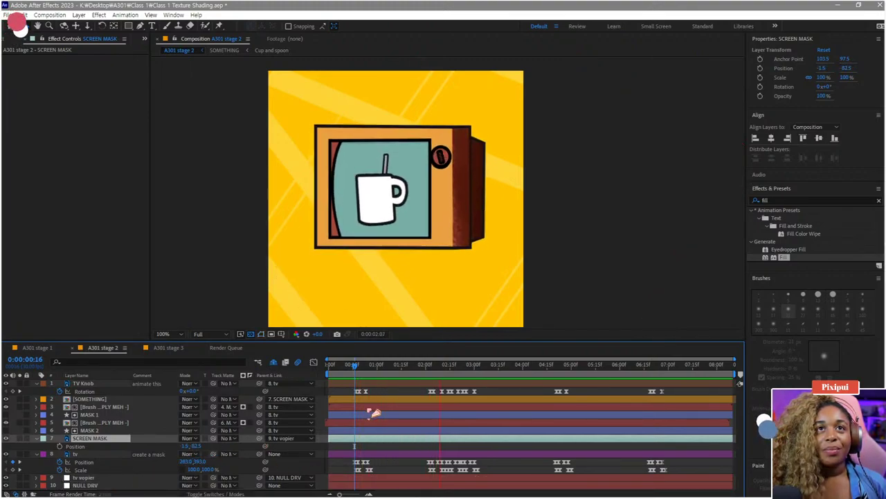
key(space)
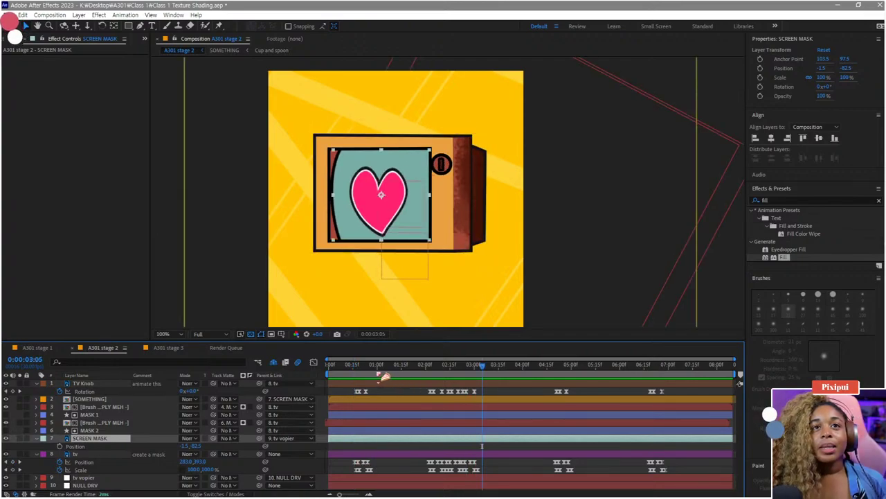
Step: Shift the tv vopier null's Position and Scale keyframes two frames later than the tv layer's, and preview the animation
click(369, 478)
key(u)
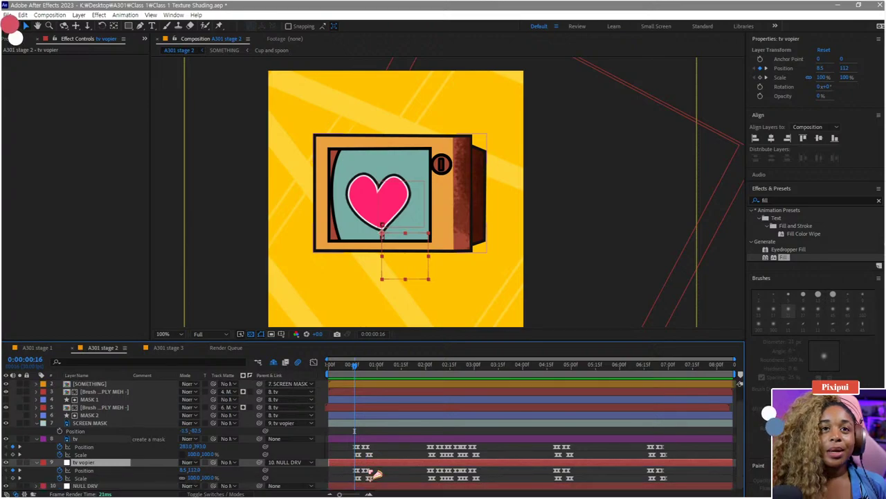
scroll(378, 475, up, 5)
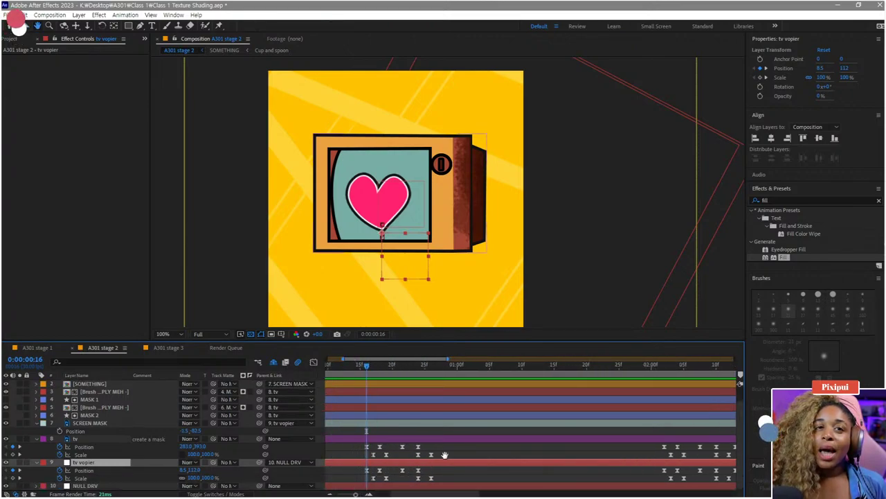
scroll(445, 454, up, 2)
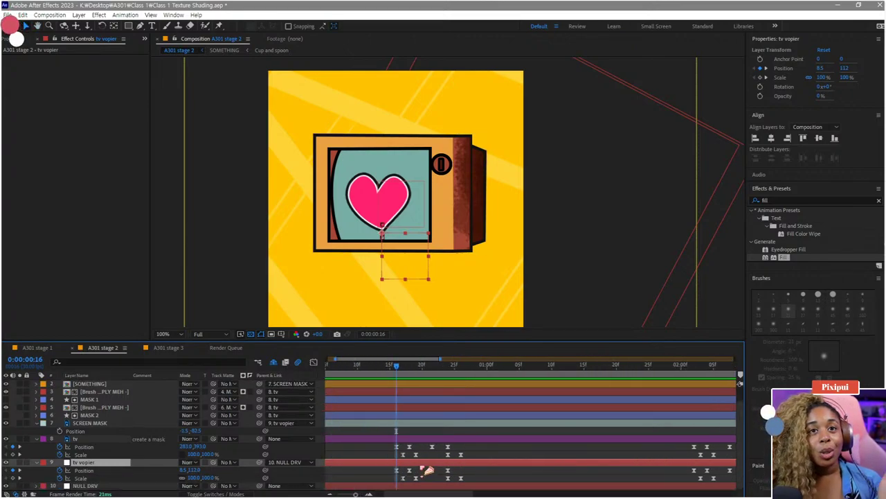
drag(429, 471, 432, 465)
key(space)
key(space)
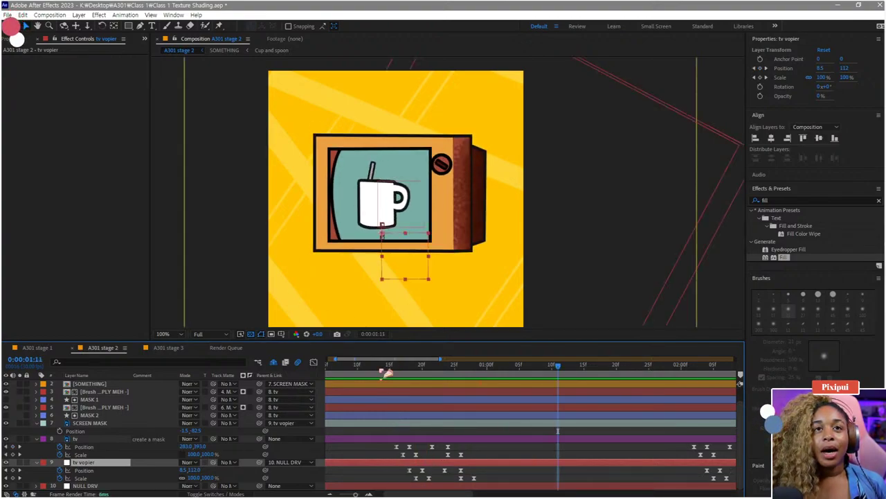
key(space)
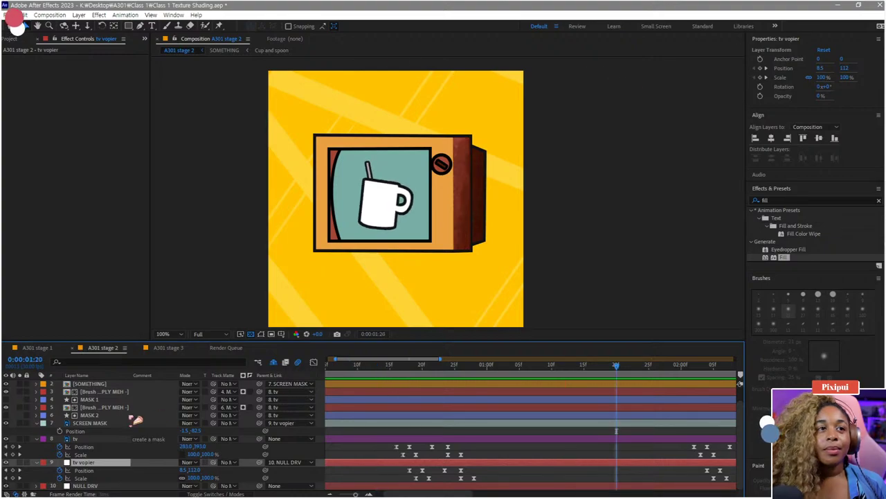
key(space)
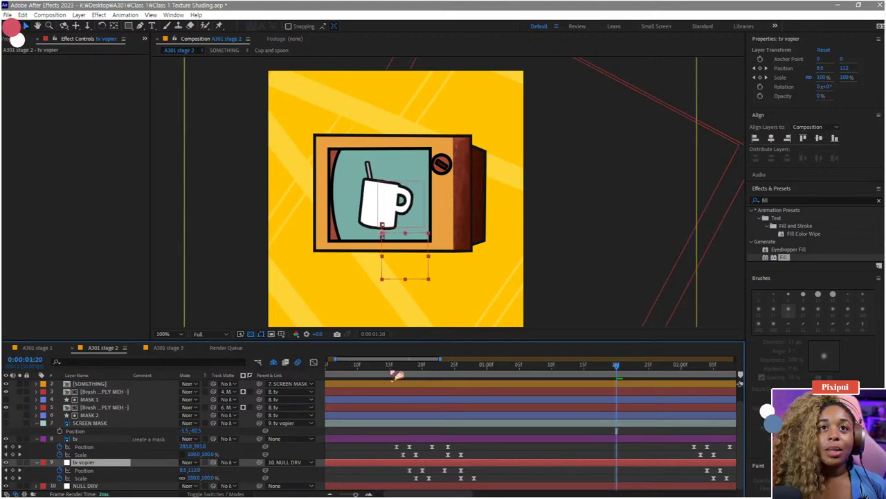
Step: Delete the TV Knob layer and preview the A301 stage 2 animation again
click(391, 372)
scroll(158, 429, up, 1)
click(106, 384)
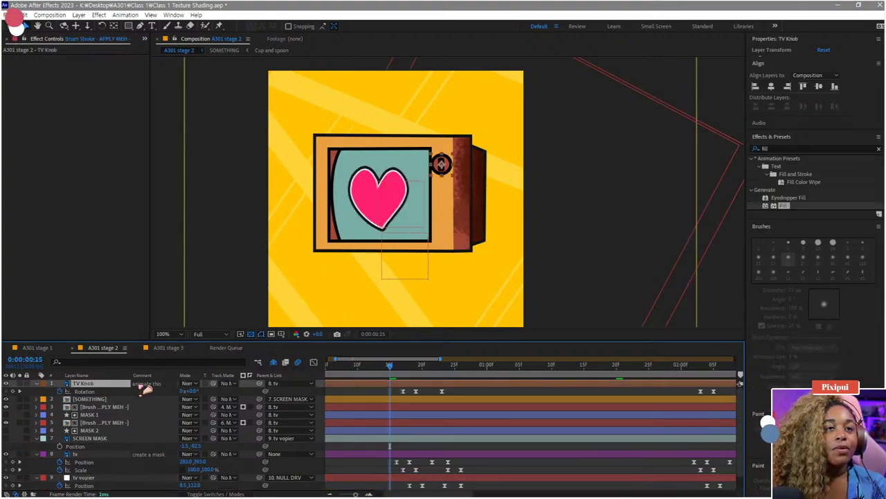
key(Delete)
key(space)
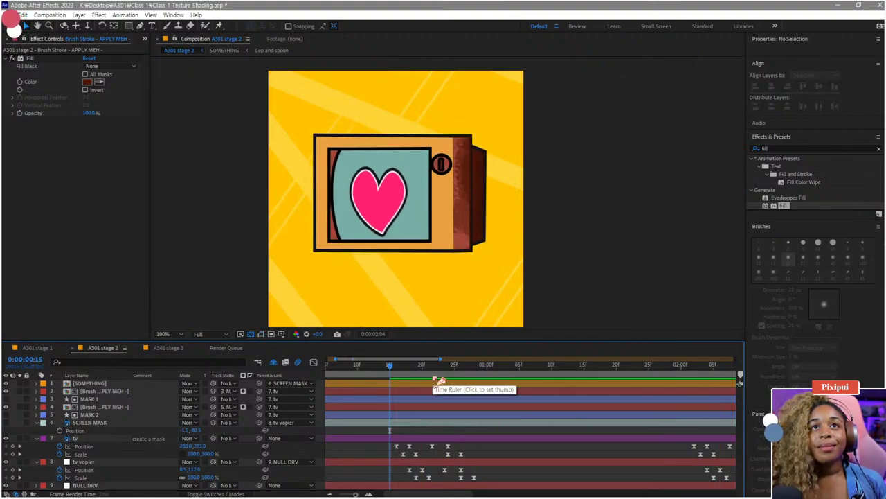
key(space)
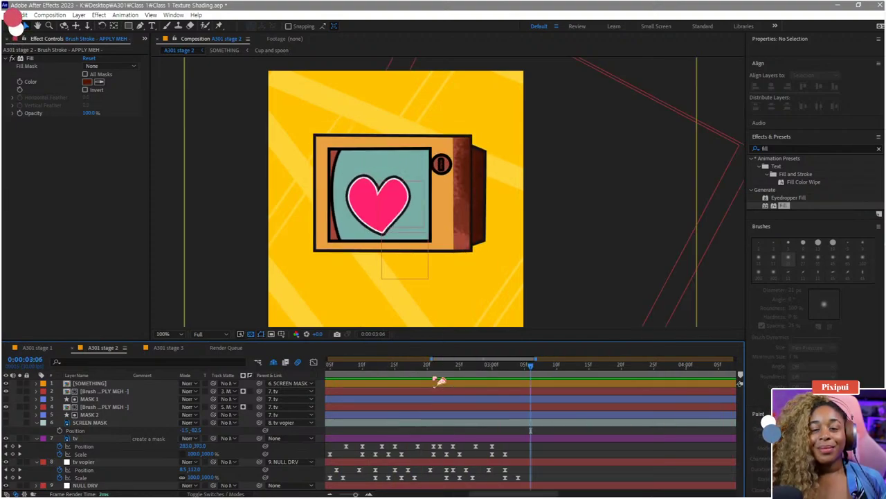
key(space)
key(semicolon)
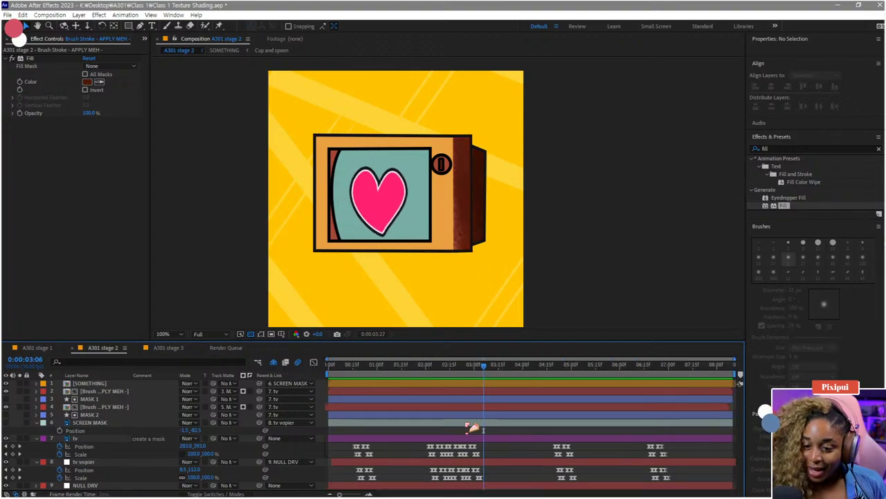
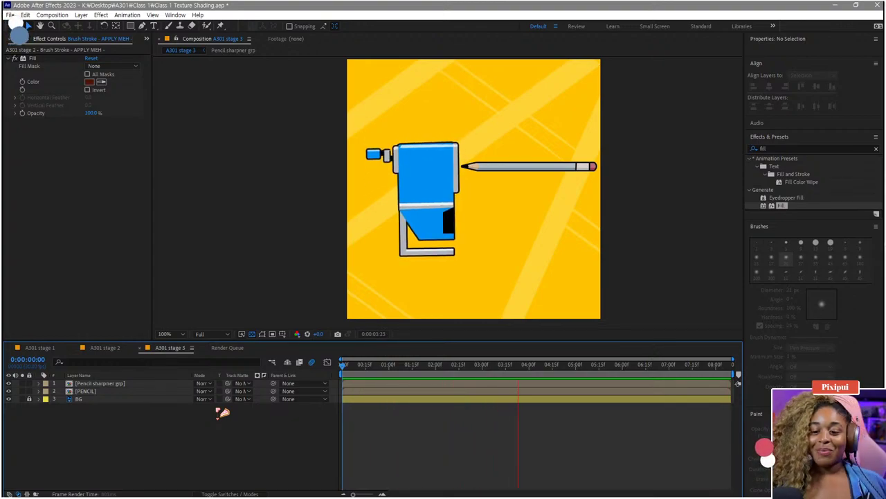
Step: Stop the A301 stage 3 preview, return to the first frame, and lock the Pencil sharpner grp layer
key(space)
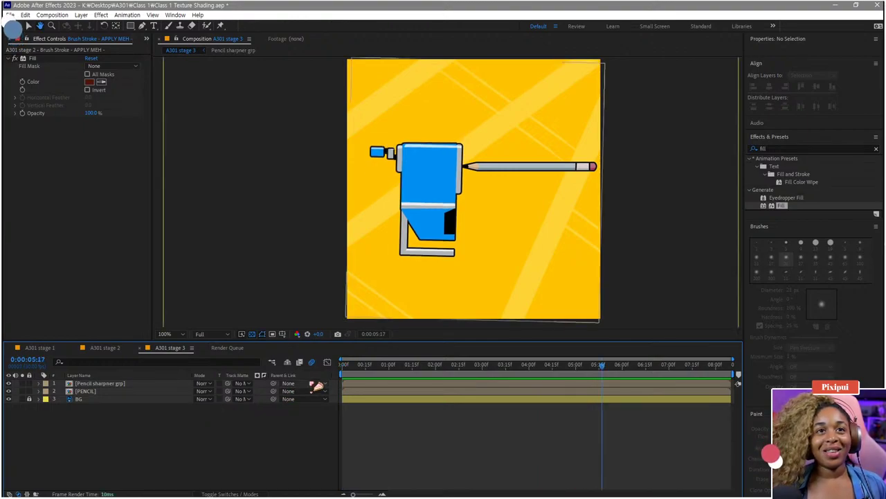
drag(357, 365, 325, 371)
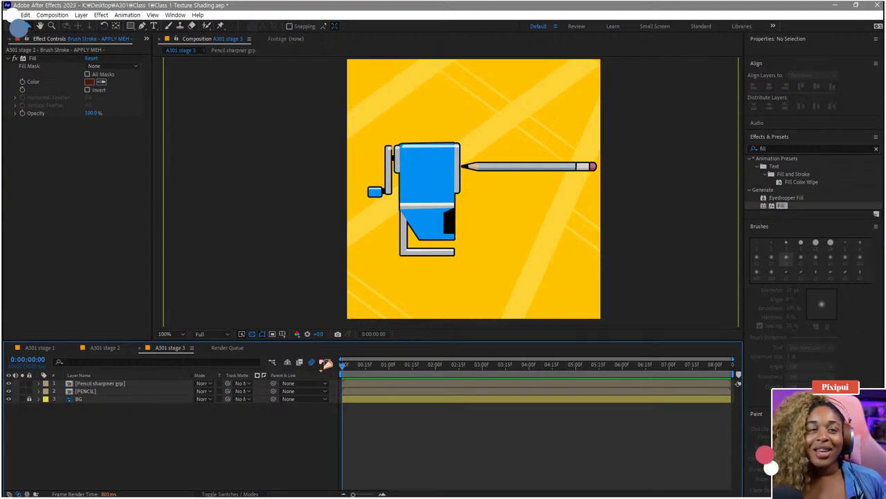
click(107, 385)
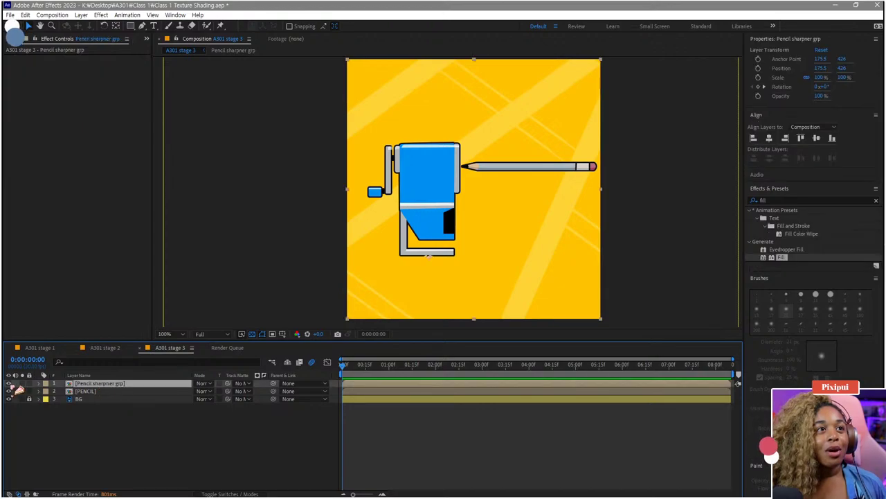
click(9, 383)
click(9, 383)
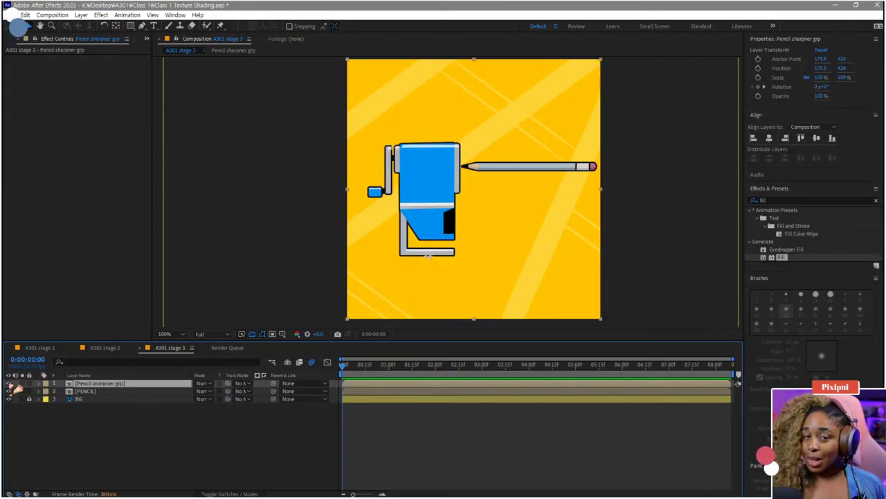
Step: Try sliding the PENCIL layer through the sharpener, and undo the move
click(104, 392)
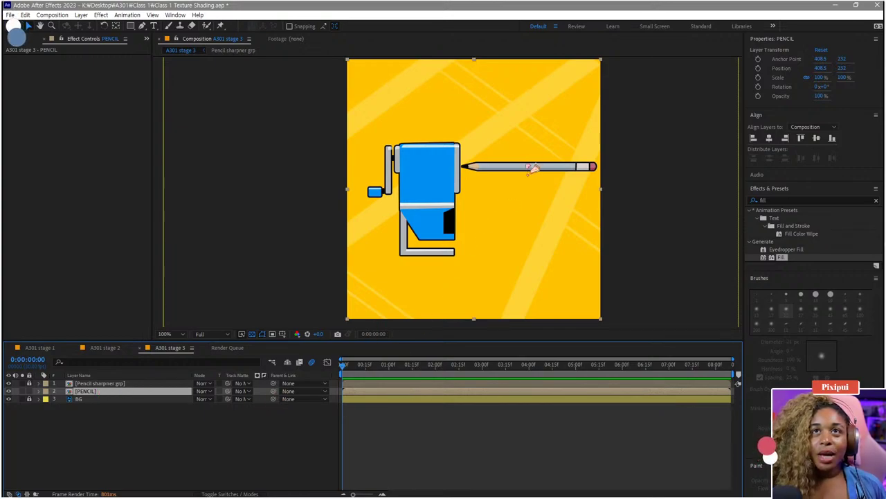
drag(531, 169, 401, 169)
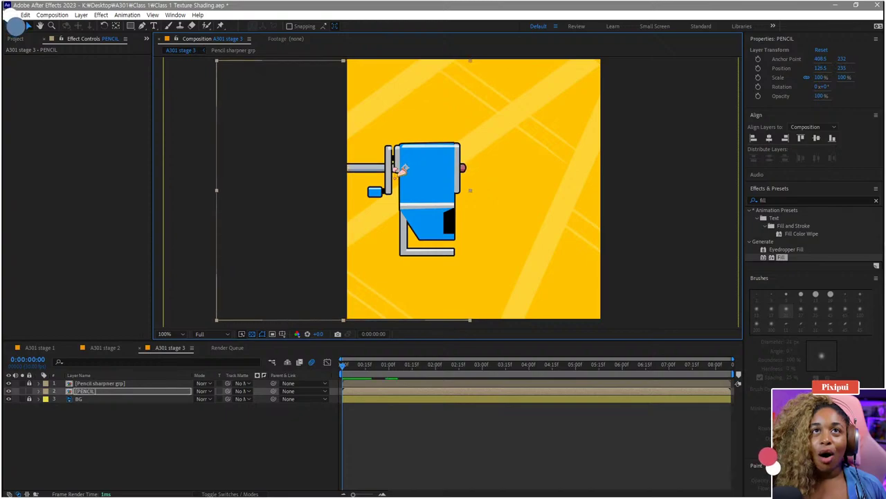
key(ctrl+z)
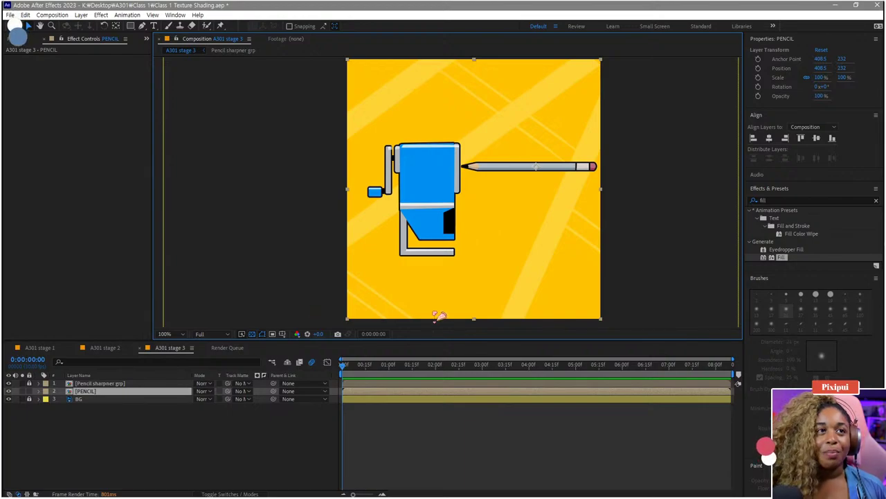
Step: Duplicate the PENCIL layer and hide the lower copy
key(ctrl+d)
click(83, 399)
click(84, 402)
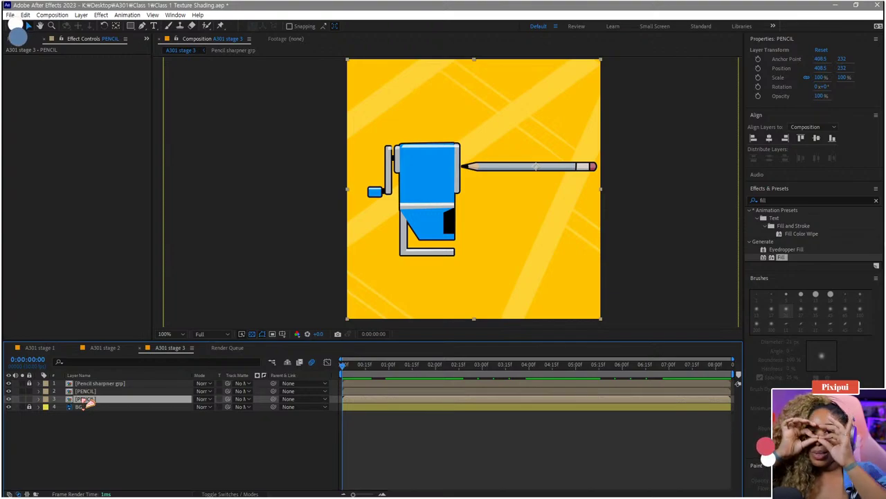
Step: Show the upper PENCIL layer's Position property, and unlock the Pencil sharpner grp layer to show its Rotation keyframes
click(124, 391)
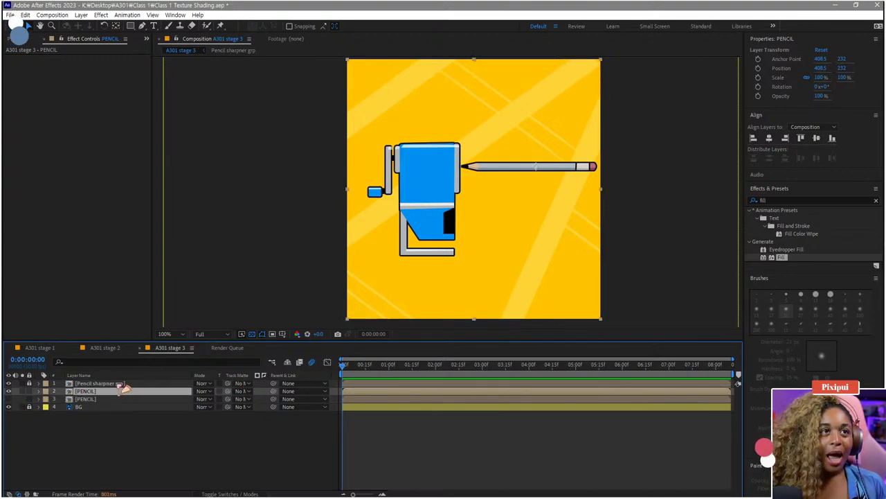
key(p)
click(66, 385)
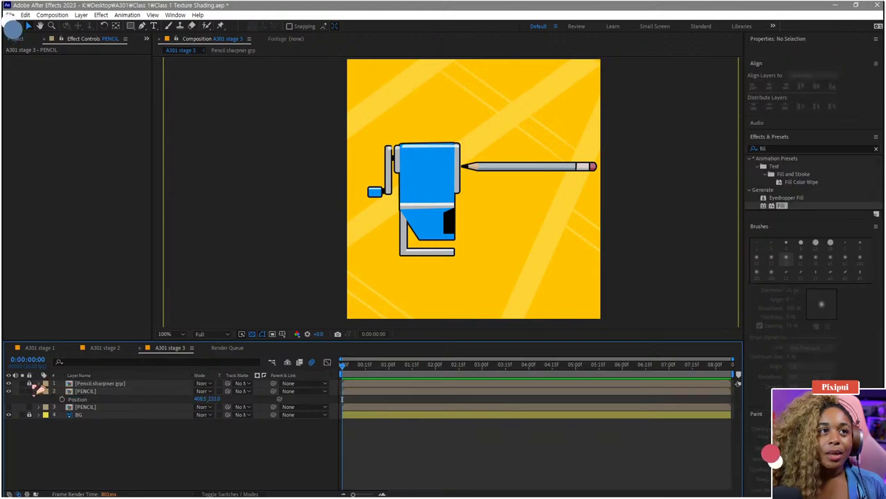
click(29, 383)
click(92, 384)
key(u)
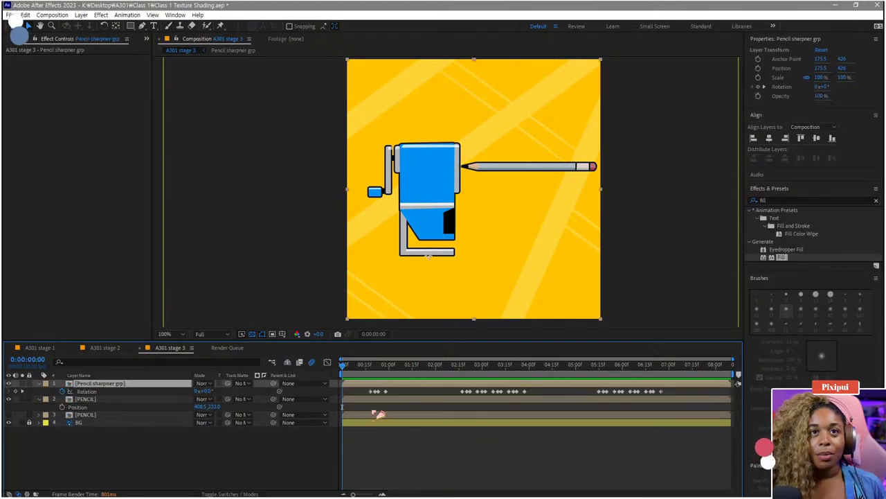
Step: Add a Position keyframe to the upper PENCIL layer at 0:00:00:18, in line with the sharpener's first Rotation keyframe
scroll(372, 410, up, 1)
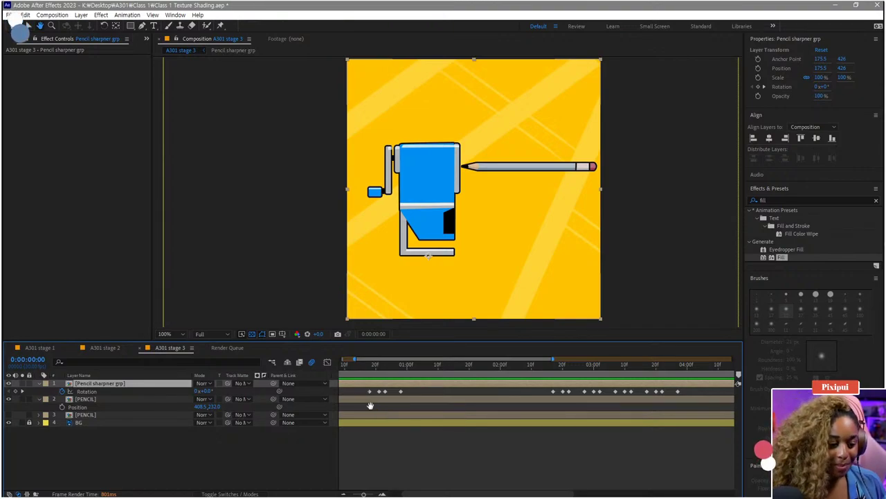
drag(371, 406, 495, 411)
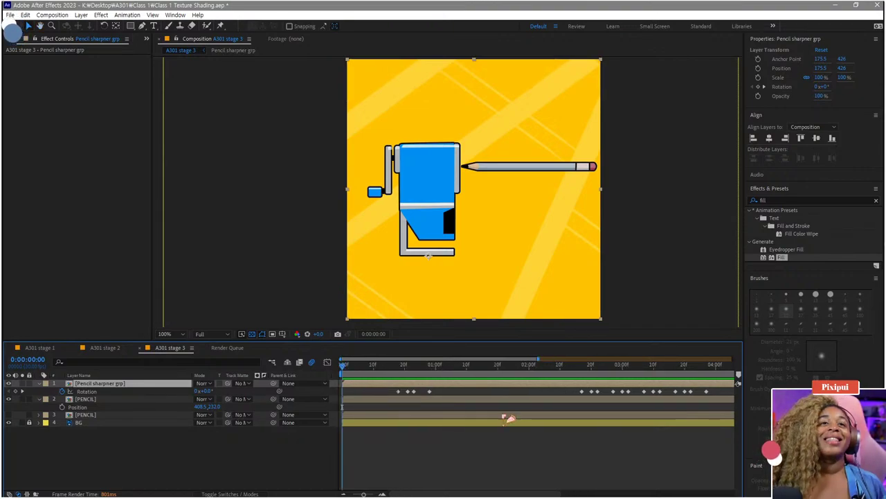
click(397, 369)
drag(399, 373, 402, 374)
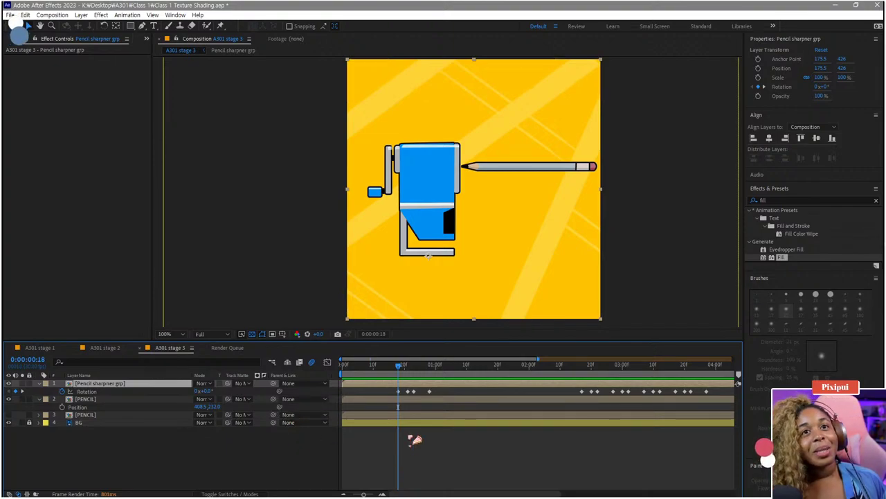
click(99, 400)
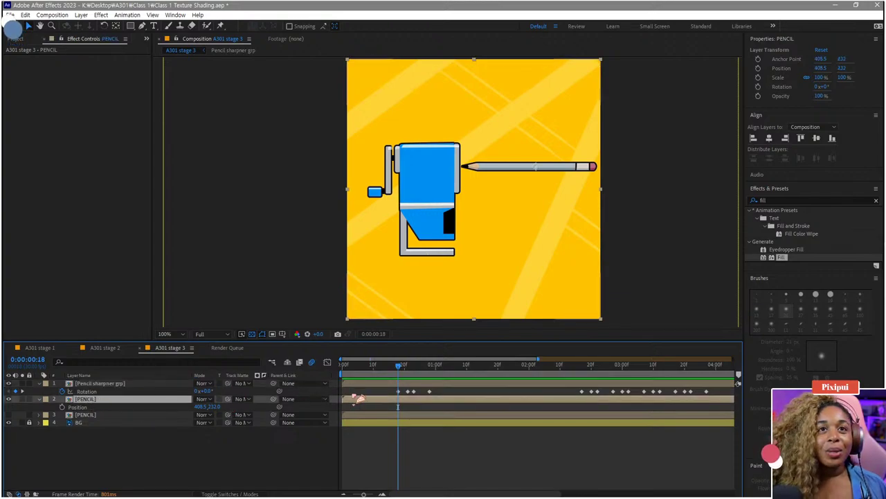
click(62, 406)
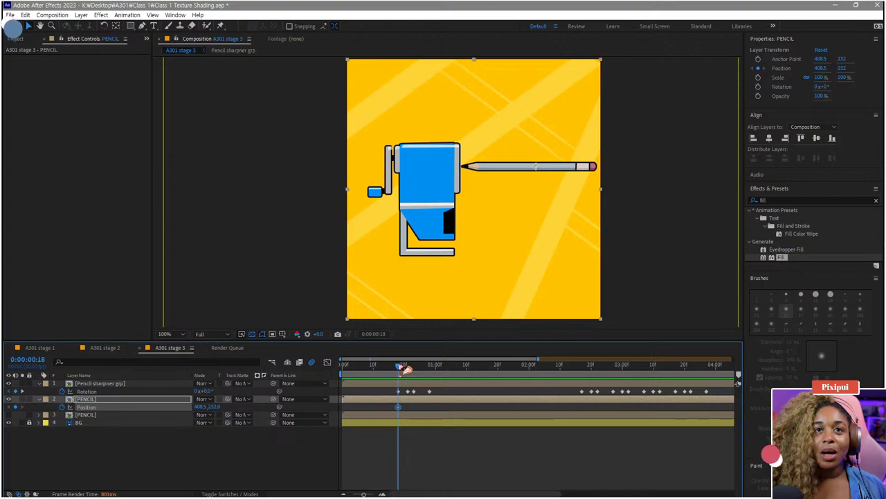
Step: Slide the pencil into the sharpener to Position 330.5, 232 at 0:00:00:28, where the first group of sharpener Rotation keyframes ends
drag(406, 369, 412, 369)
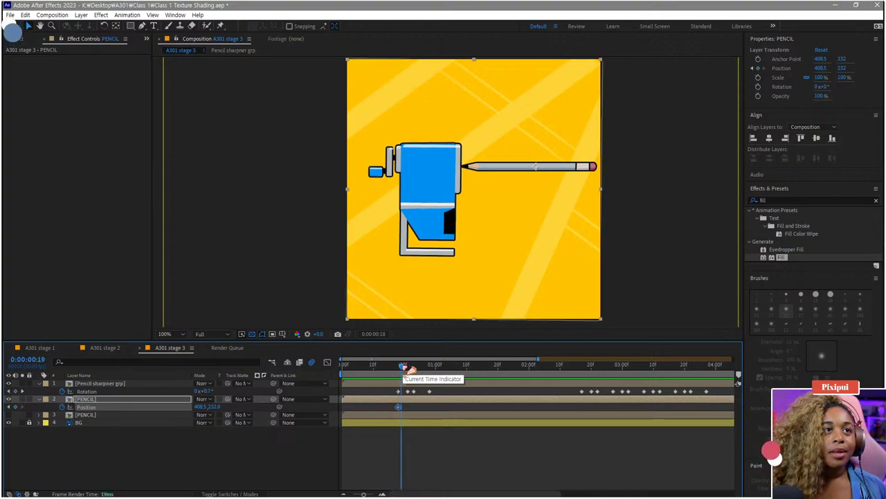
drag(528, 170, 497, 173)
drag(405, 369, 438, 380)
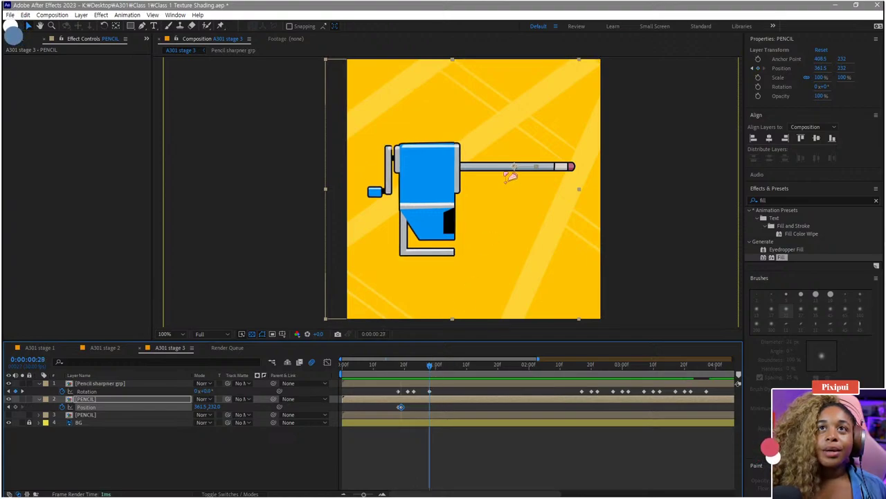
drag(509, 174, 487, 174)
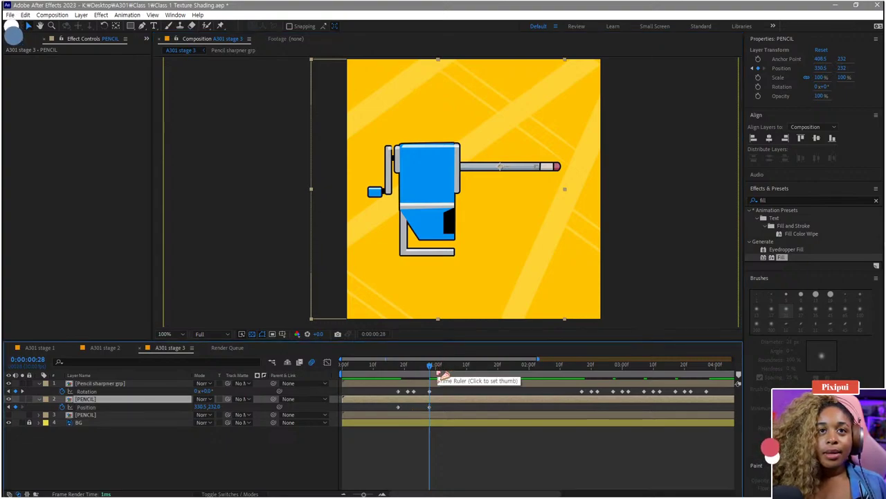
Step: Copy the pencil's first Position keyframe and paste it at 0:00:01:04
drag(439, 376, 389, 379)
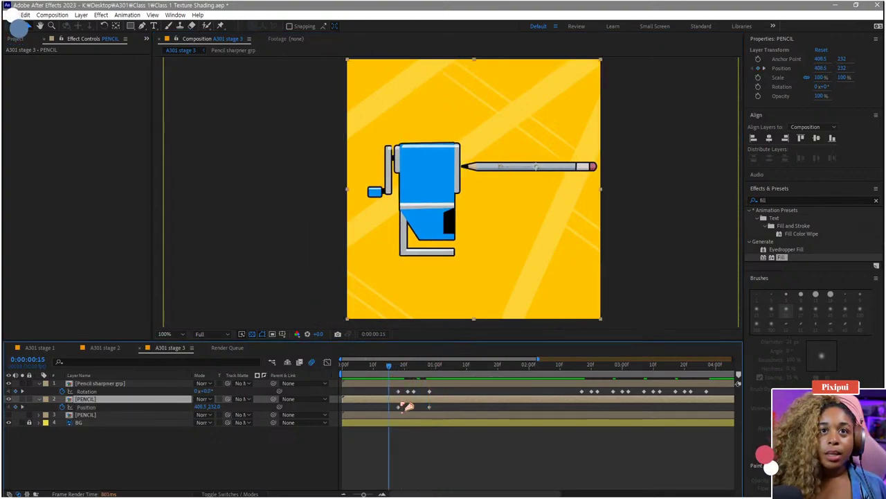
click(399, 407)
key(ctrl+c)
click(448, 372)
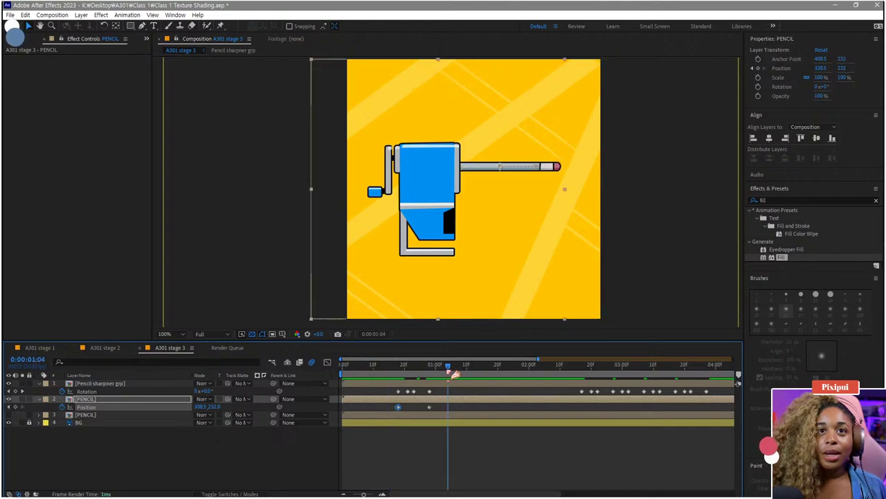
key(ctrl+v)
Step: Preview the pencil moving in and out of the sharpener from just before its first Position keyframe
mouse_move(453, 374)
mouse_down()
mouse_move(406, 367)
mouse_move(392, 377)
mouse_up()
key(space)
click(402, 370)
mouse_move(429, 406)
mouse_down()
mouse_move(413, 406)
mouse_move(416, 376)
mouse_move(434, 369)
mouse_move(396, 370)
mouse_move(429, 369)
mouse_up()
click(396, 375)
key(space)
Step: Push the pencil deeper into the sharpener to Position 318.5, 232 at 0:00:00:28, and delete the Position keyframe at 0:00:00:23
click(430, 367)
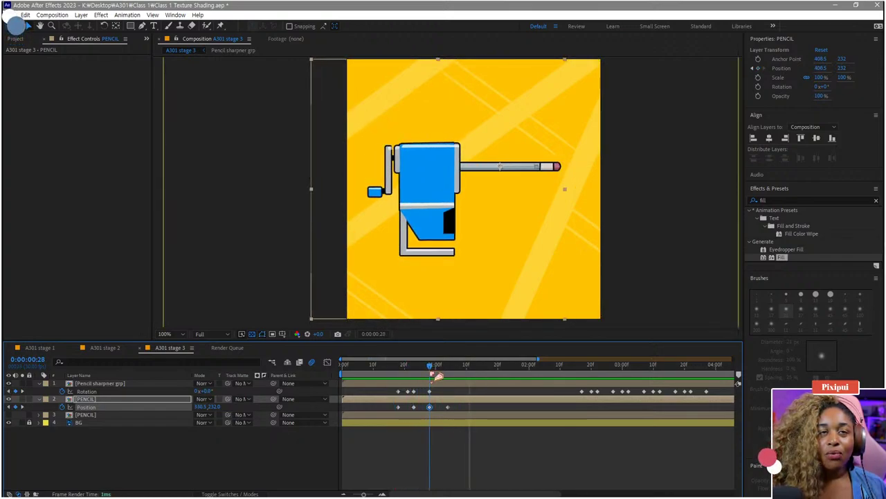
drag(501, 168, 494, 167)
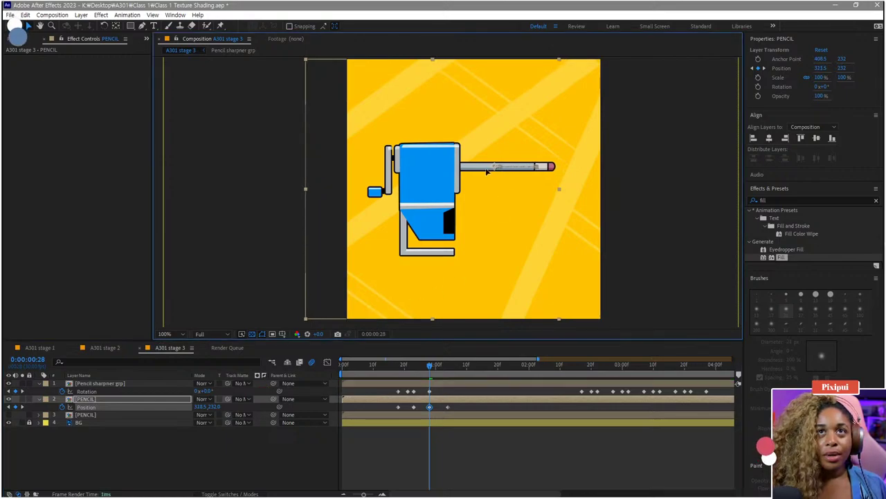
click(415, 407)
key(Delete)
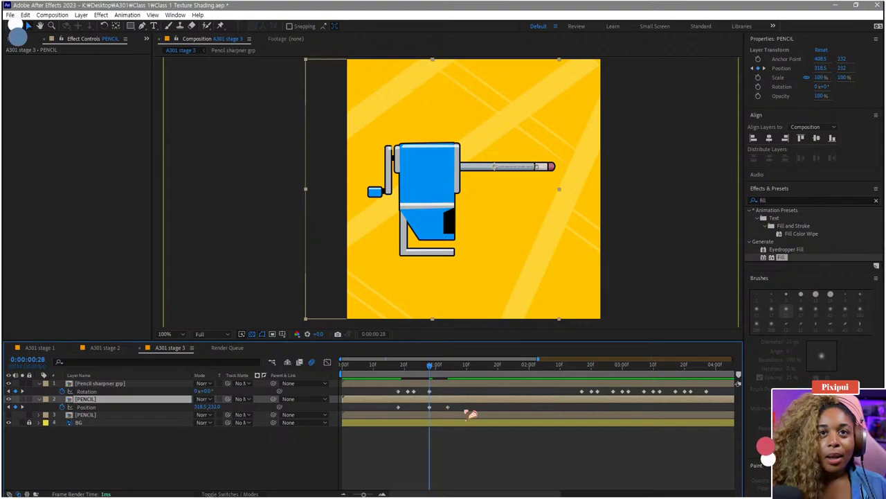
Step: Apply Easy Ease to the three Position keyframes of the upper PENCIL layer
drag(466, 412, 384, 410)
key(F9)
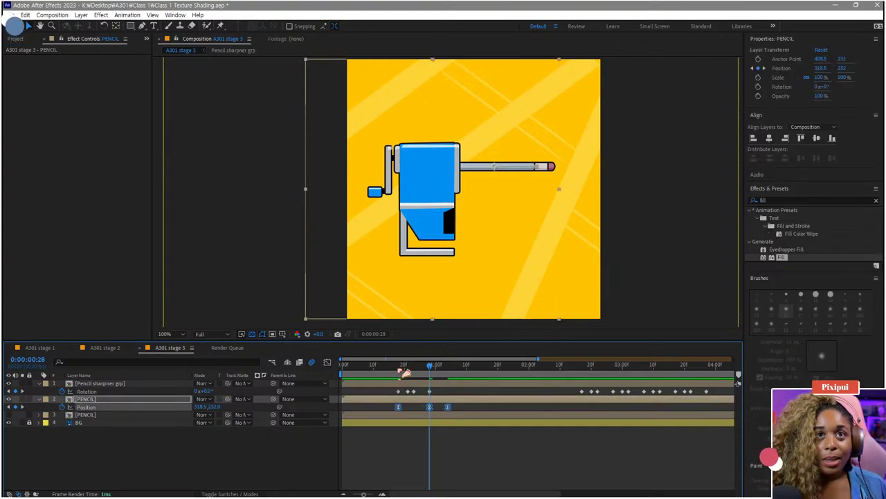
mouse_move(397, 367)
mouse_down()
mouse_move(416, 372)
mouse_move(407, 375)
mouse_up()
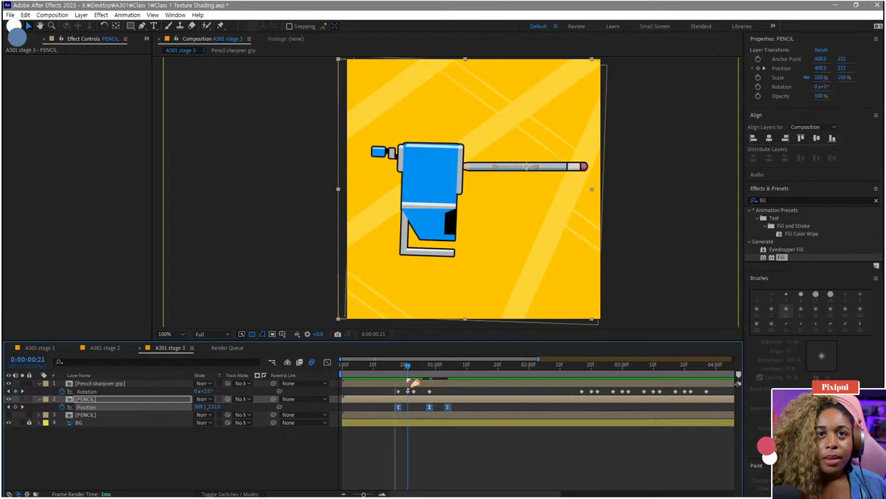
Step: Separate the pencil's Position into X and Y dimensions, and remove all Y Position keyframes
right_click(80, 407)
click(154, 293)
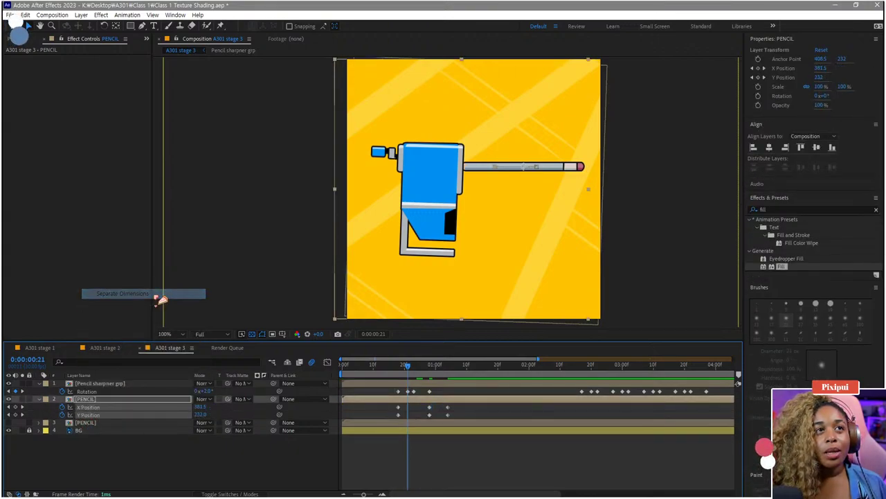
click(97, 410)
click(88, 414)
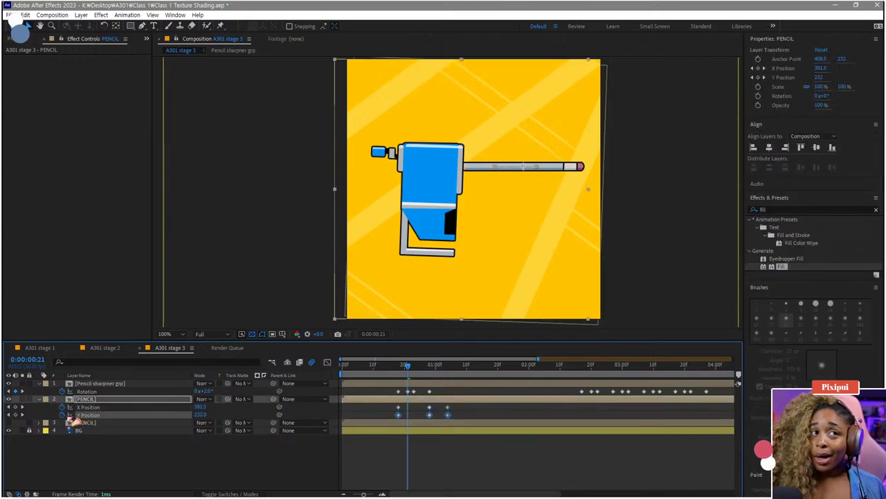
click(62, 415)
click(101, 440)
Step: Show the pencil's X Position in the Graph Editor and apply Easy Ease to its three keyframes
click(108, 407)
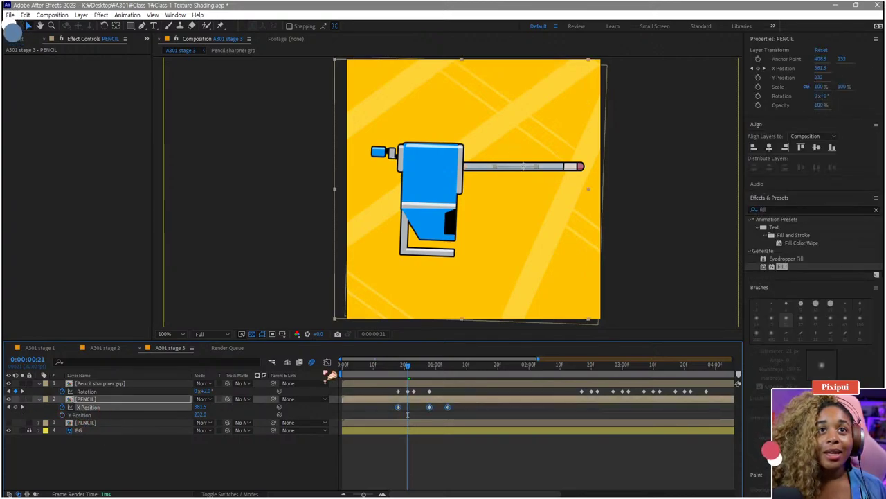
click(327, 362)
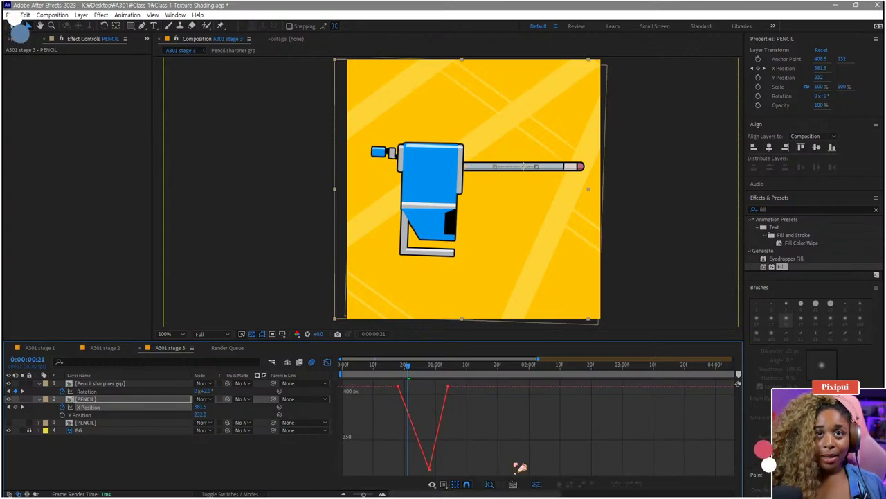
drag(485, 474, 374, 377)
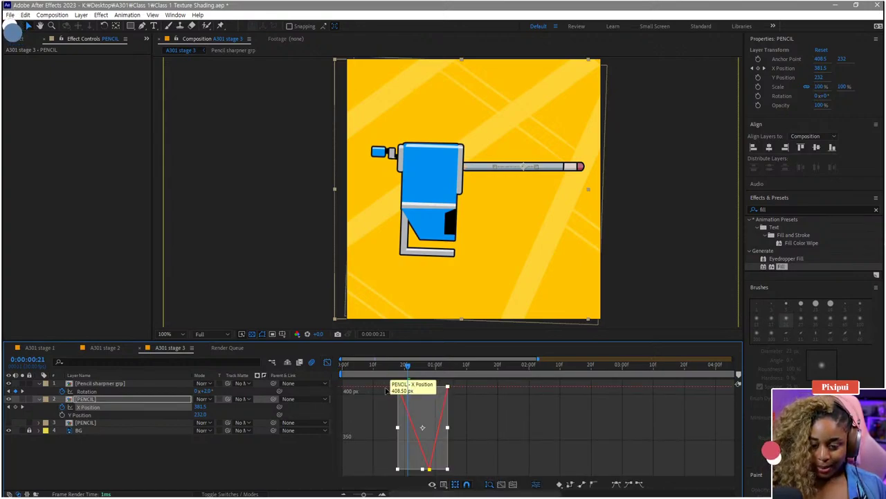
key(F9)
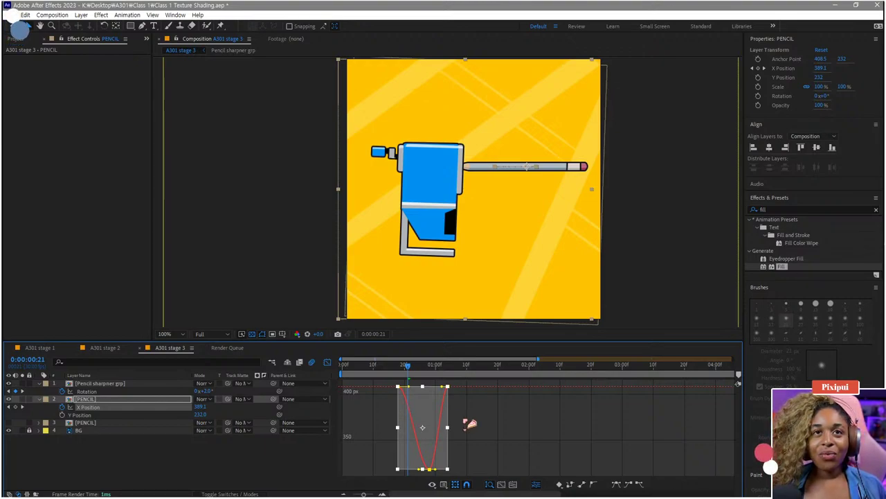
click(377, 401)
Step: Try stretching the outgoing ease handle of the pencil's first X Position keyframe towards the middle keyframe's time
drag(407, 365, 398, 365)
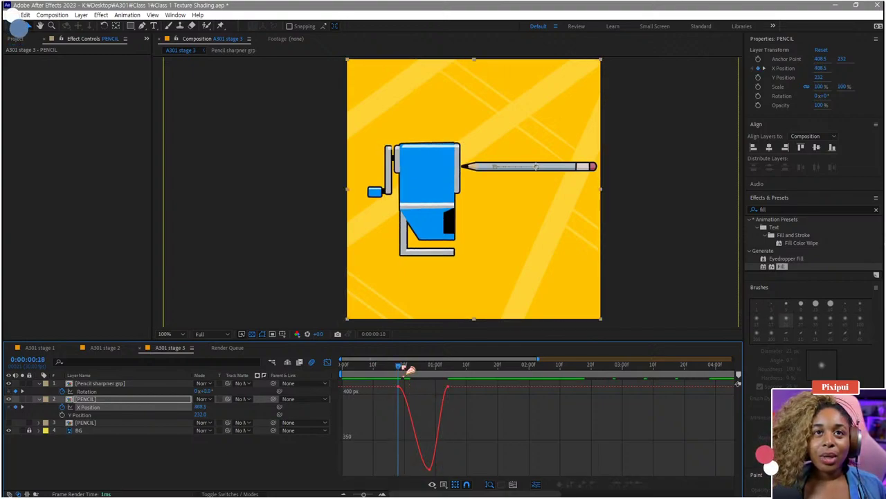
key(Page_Down)
key(Page_Down)
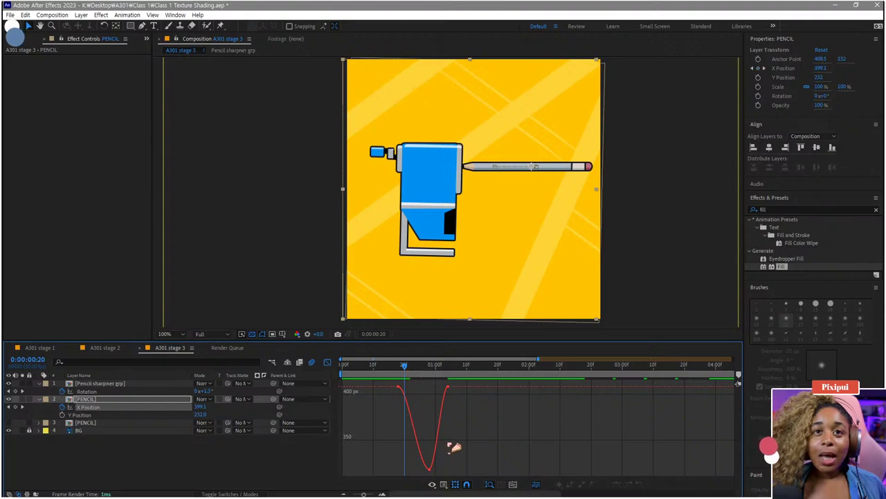
drag(475, 475, 364, 381)
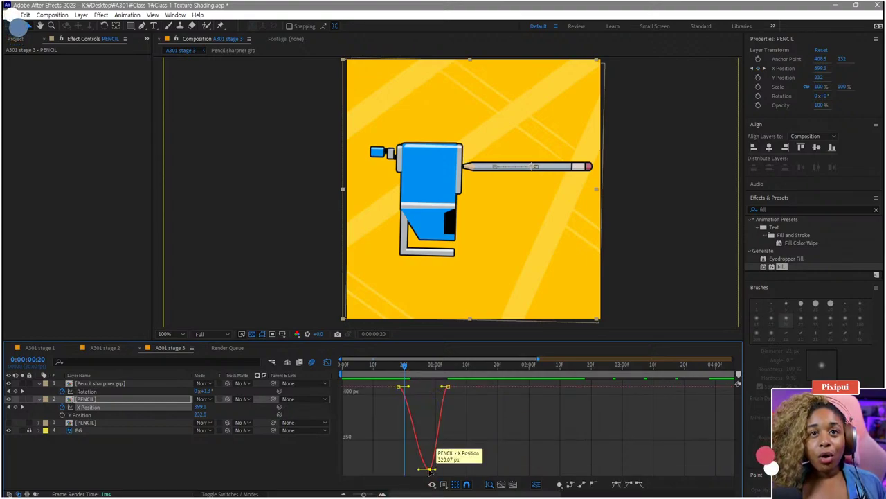
drag(419, 402, 377, 378)
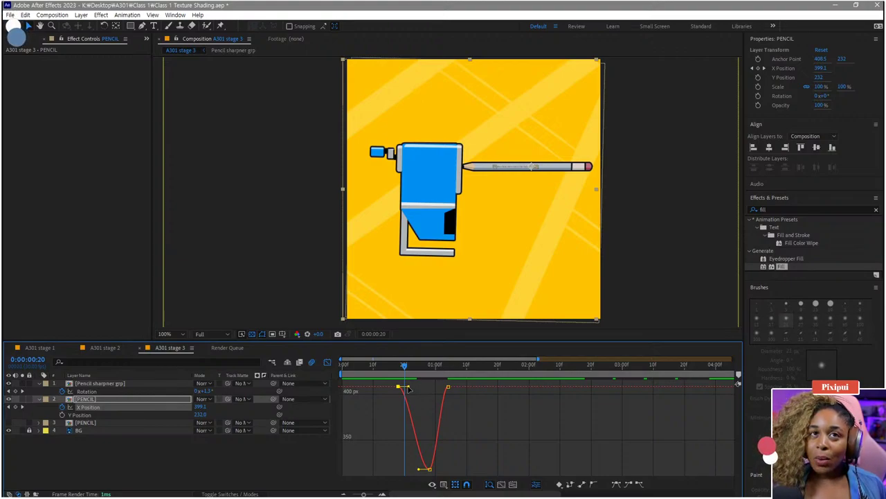
drag(408, 388, 429, 386)
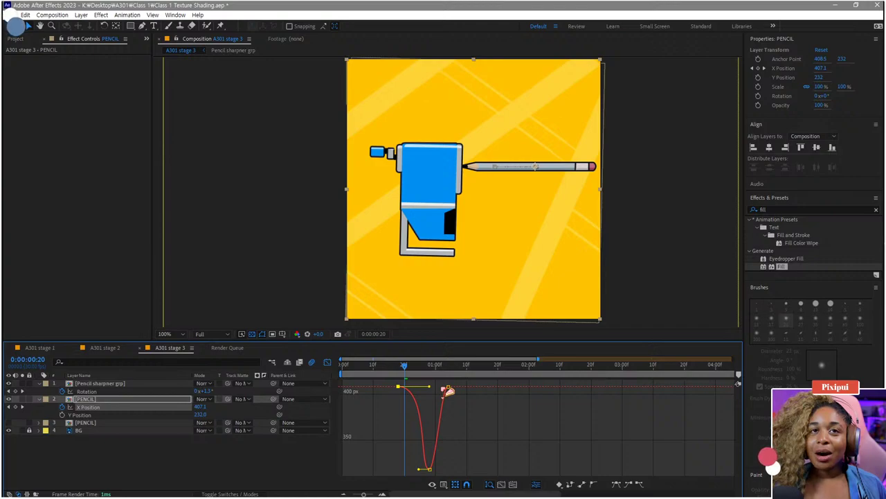
key(ctrl+z)
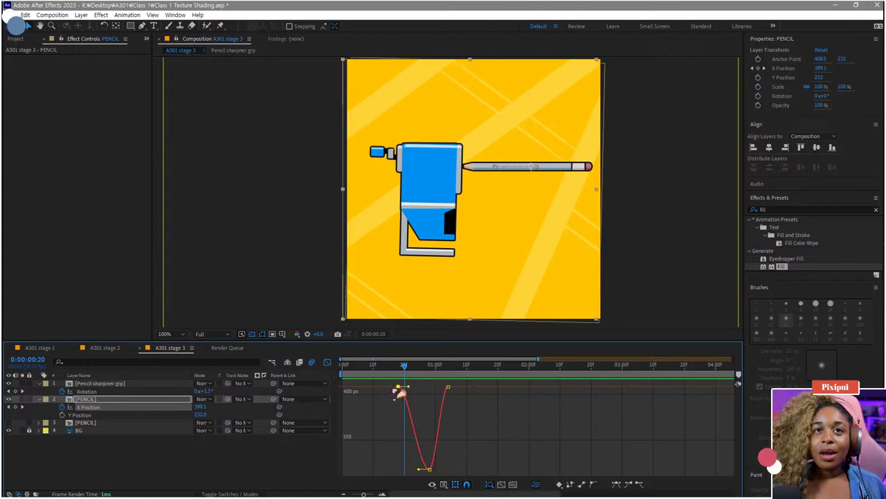
Step: Shorten the first X Position keyframe's outgoing handle, and angle the middle keyframe's handles so the curve dips below it
drag(408, 387, 404, 387)
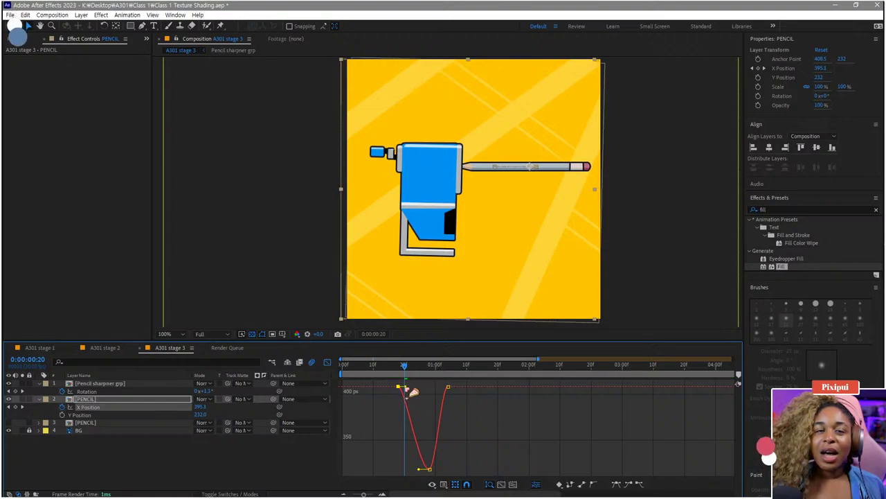
drag(420, 471, 399, 470)
click(401, 369)
mouse_move(403, 368)
mouse_down()
mouse_move(434, 368)
mouse_move(436, 385)
mouse_up()
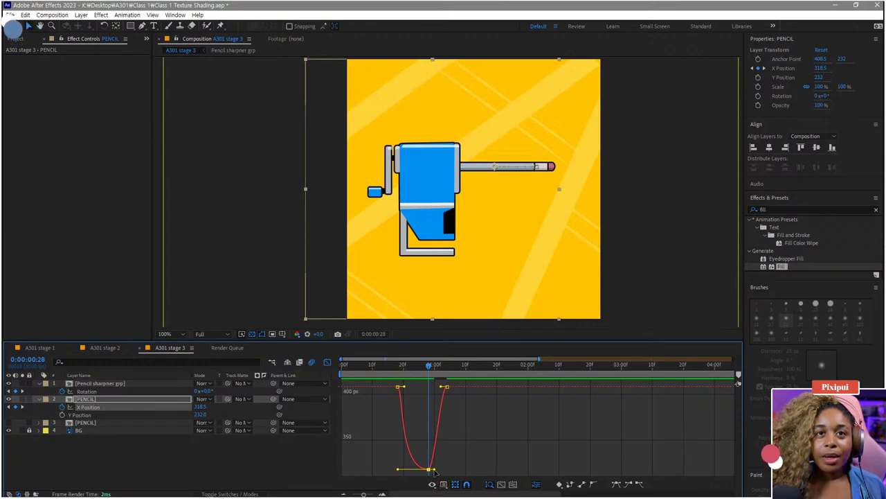
drag(432, 470, 447, 479)
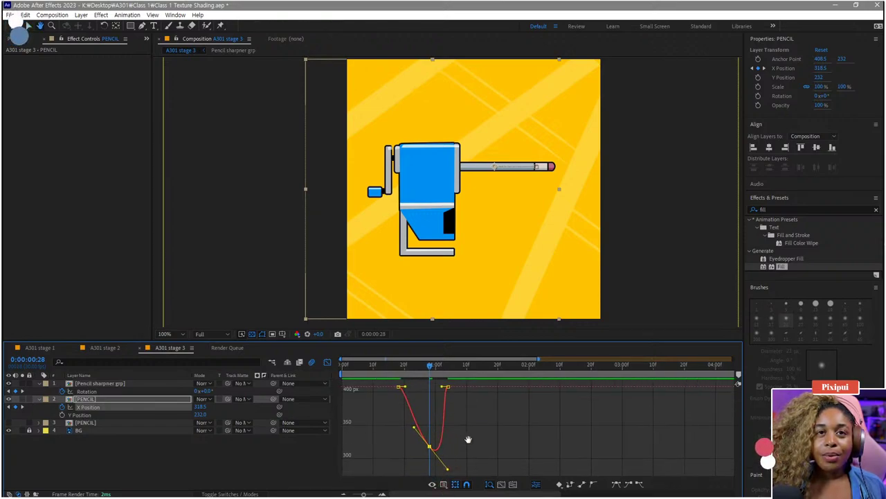
key(v)
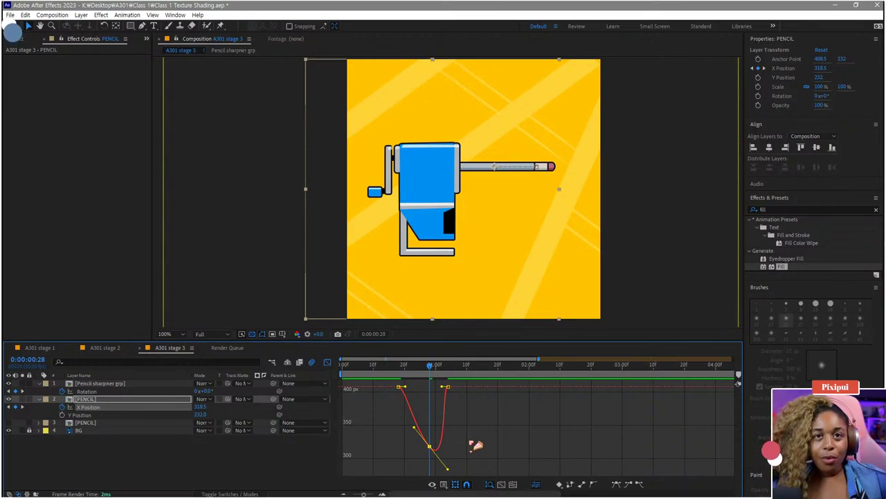
Step: Preview the pencil's eased movement from 0:00:00:16
mouse_move(413, 373)
mouse_down()
mouse_move(461, 379)
mouse_move(390, 378)
mouse_up()
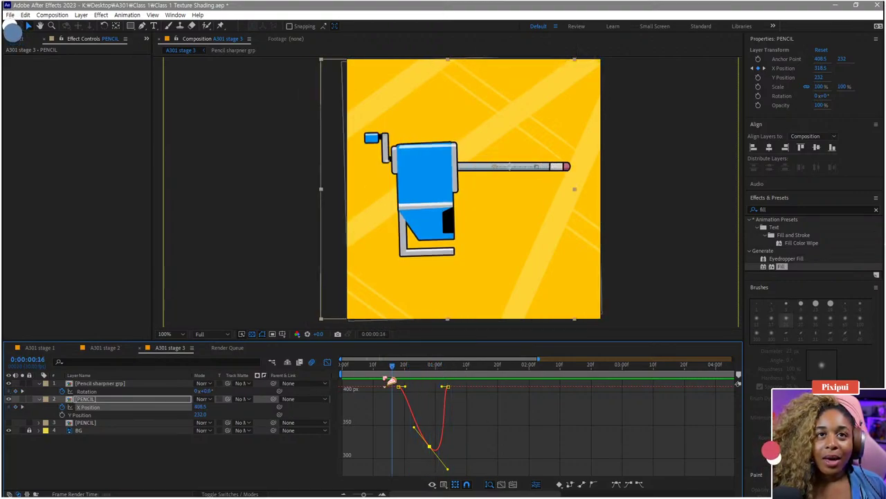
key(space)
key(space)
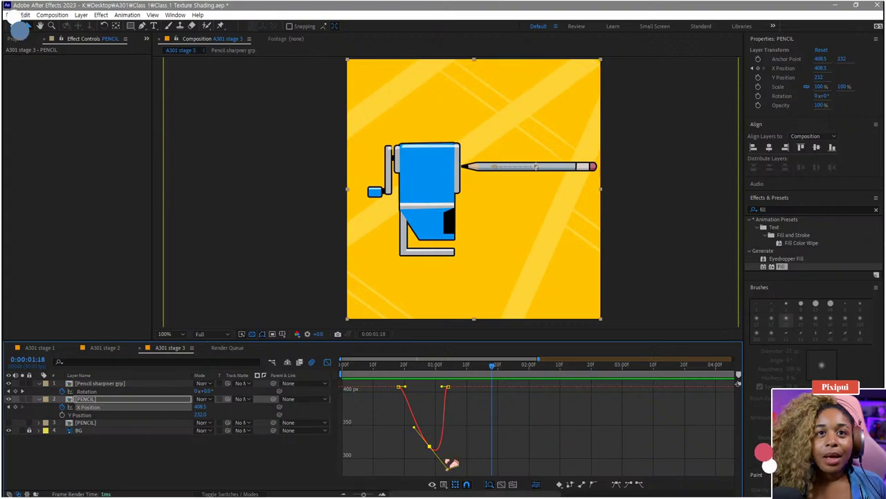
Step: Apply Easy Ease In and Out to the middle X Position keyframe, and reshape its handles into a downward diagonal that overshoots it
click(640, 484)
click(628, 484)
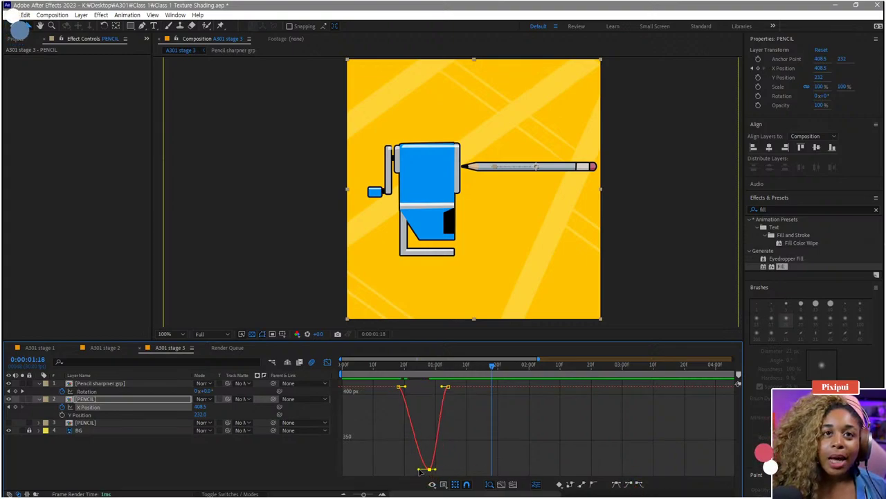
drag(419, 469, 448, 485)
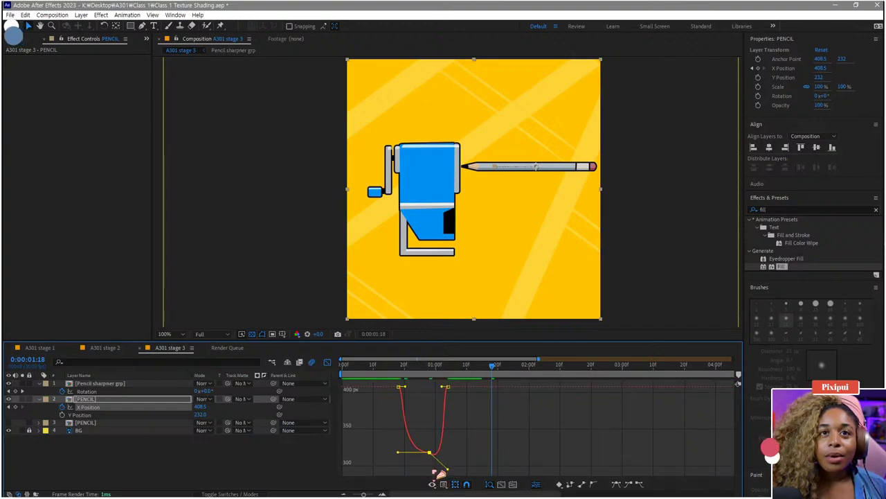
mouse_move(398, 453)
mouse_down()
mouse_move(405, 445)
mouse_move(404, 456)
mouse_up()
scroll(423, 453, up, 3)
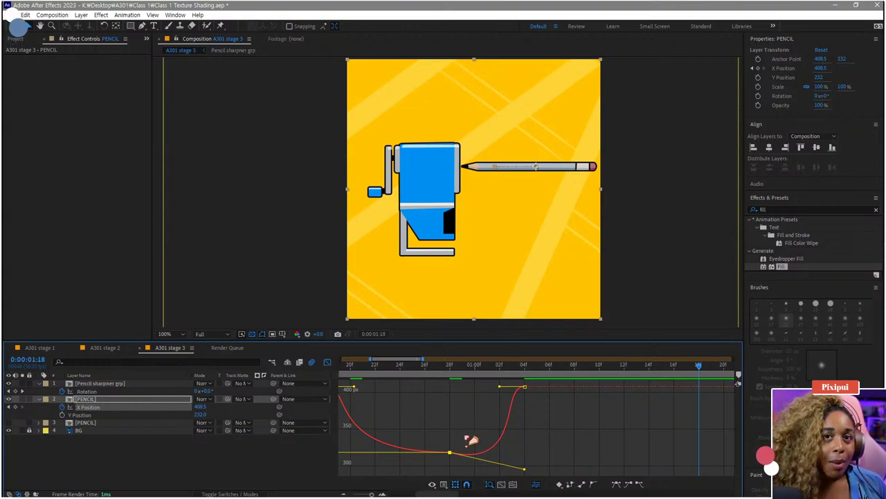
alt+scroll(471, 440, down, 4)
drag(404, 455, 434, 455)
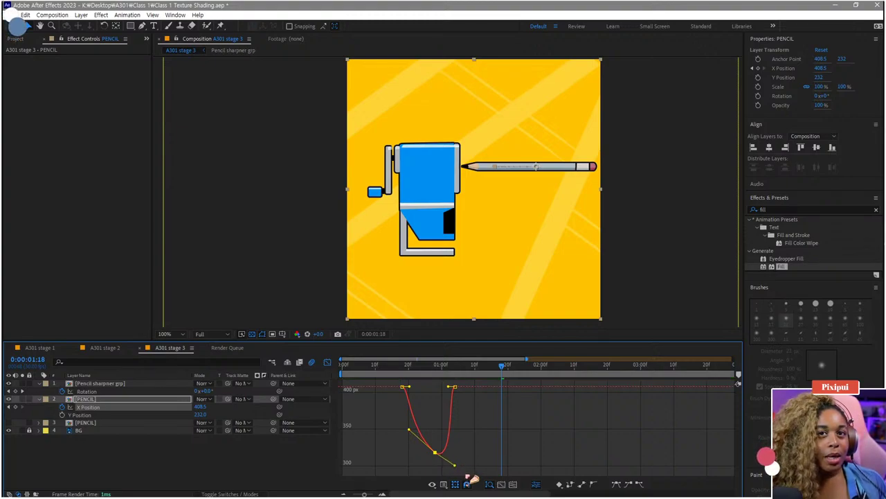
Step: Preview the pencil's overshoot from just before its first X Position keyframe
click(403, 367)
key(space)
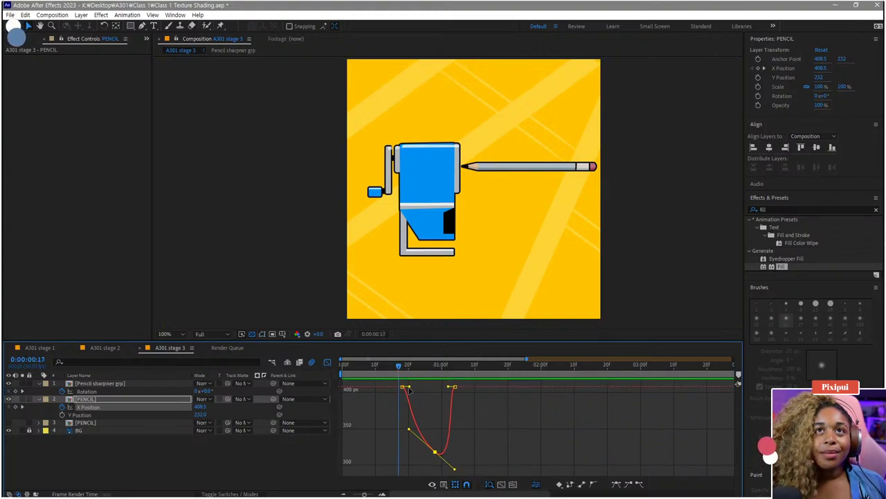
click(408, 374)
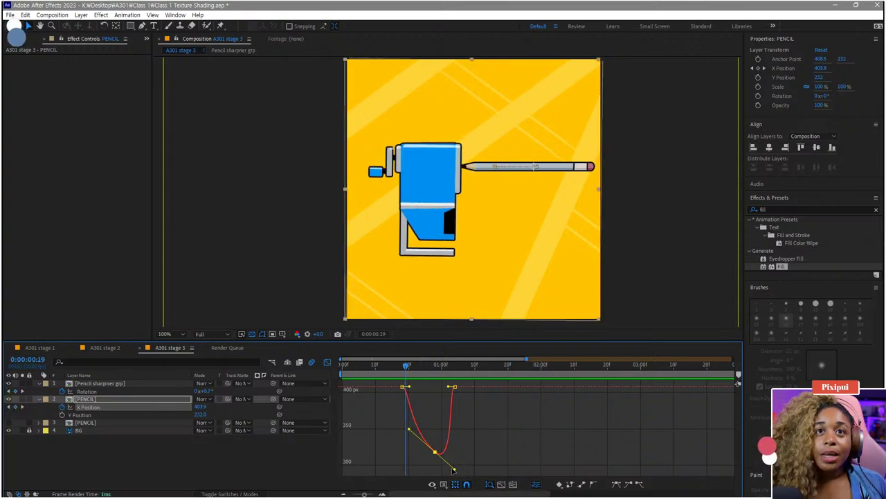
Step: Shift the first two X Position keyframes about two frames earlier, and preview the pencil against the sharpener's rotation
mouse_move(453, 470)
mouse_down()
mouse_move(377, 389)
mouse_move(380, 379)
mouse_up()
mouse_move(425, 409)
mouse_down()
mouse_move(397, 372)
mouse_move(416, 375)
mouse_up()
click(394, 369)
key(space)
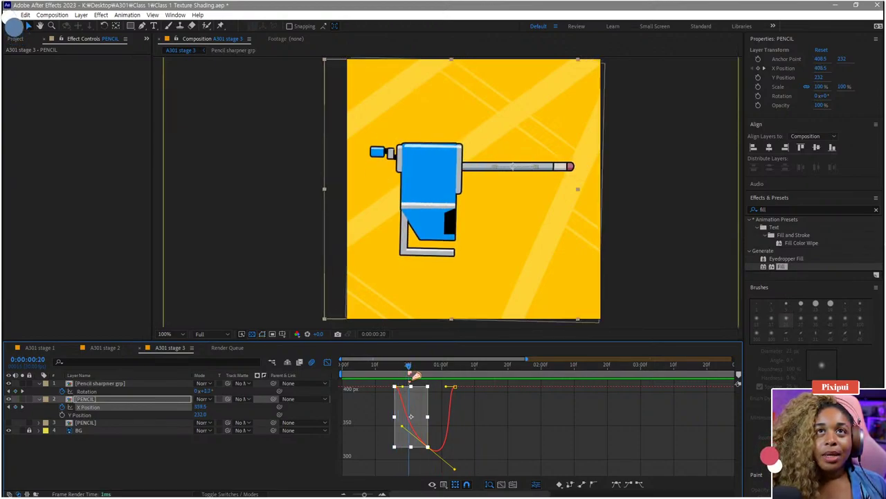
click(473, 453)
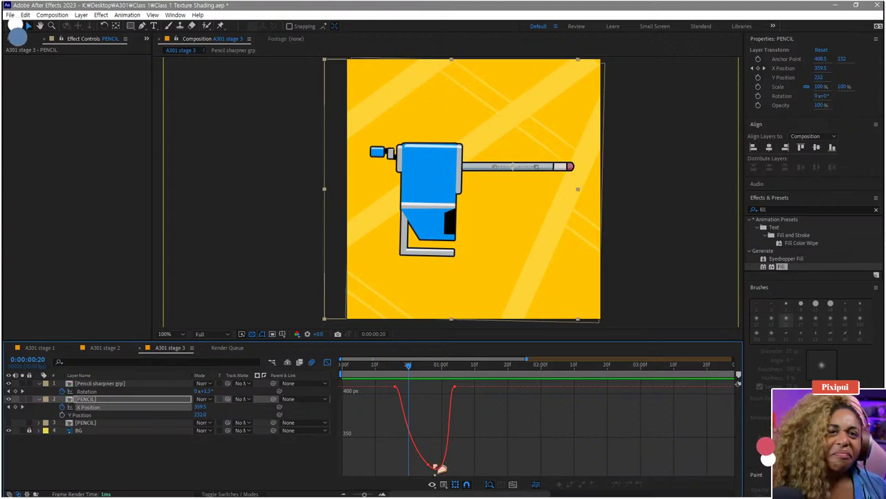
Step: Lengthen the middle X Position keyframe's incoming handle, and move the last X Position keyframe to 0:00:01:00
drag(433, 446, 404, 488)
drag(403, 427, 399, 429)
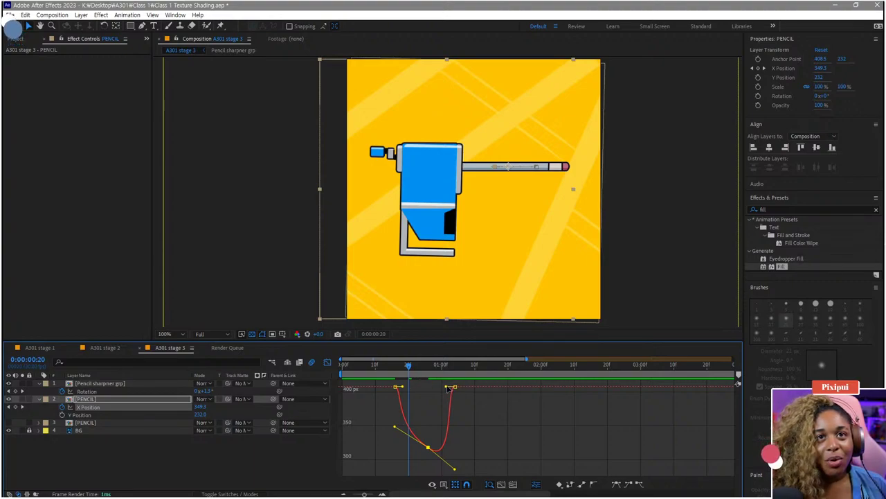
mouse_move(408, 366)
mouse_down()
mouse_move(432, 366)
mouse_move(448, 381)
mouse_move(443, 374)
mouse_move(438, 386)
mouse_up()
click(434, 368)
Step: Shorten the last X Position keyframe's incoming handle to about 0:00:00:28, softening the pencil's exit from the sharpener
scroll(445, 404, up, 3)
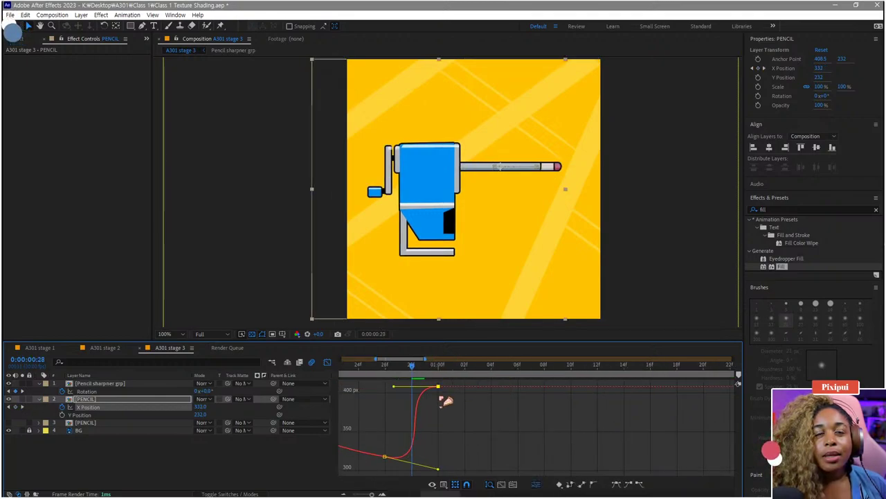
scroll(457, 439, up, 3)
scroll(464, 440, down, 3)
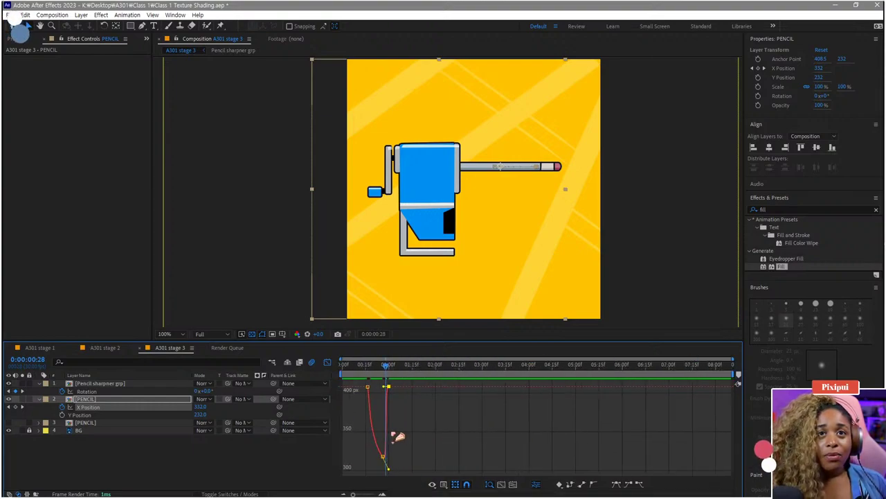
scroll(412, 435, up, 5)
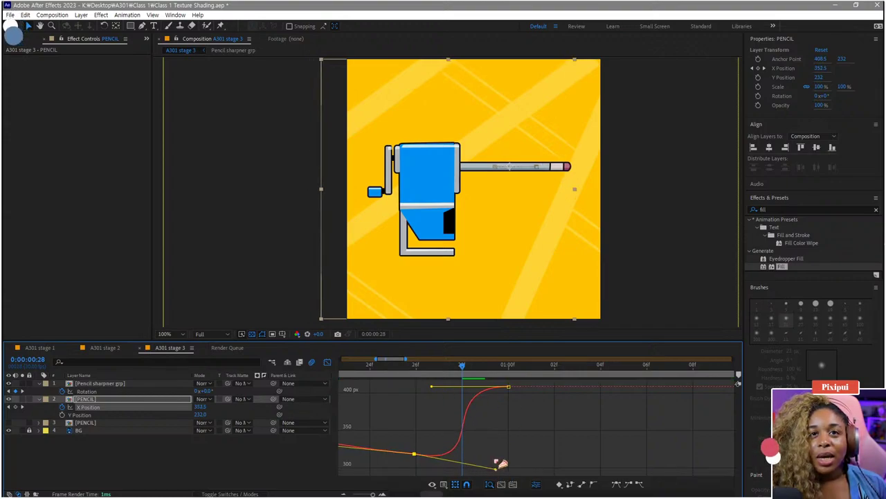
drag(433, 387, 463, 391)
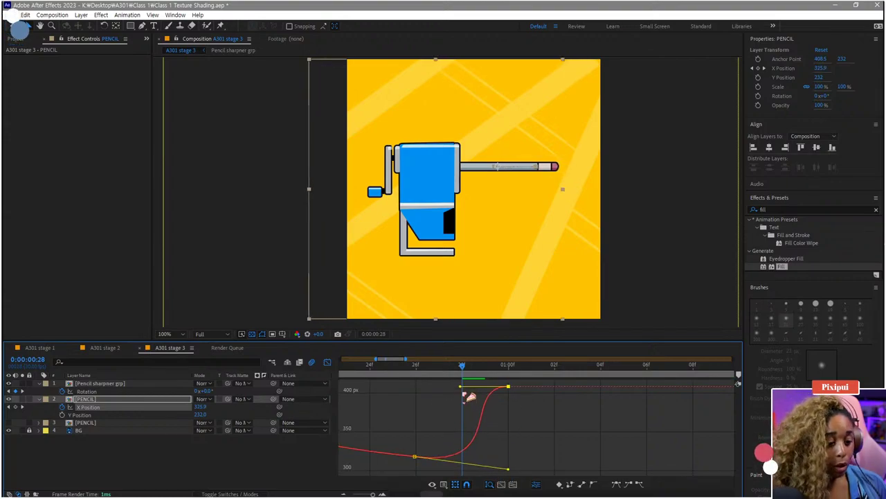
Step: Preview the retimed pencil movement and examine its X Position curve up close
scroll(468, 414, down, 5)
key(space)
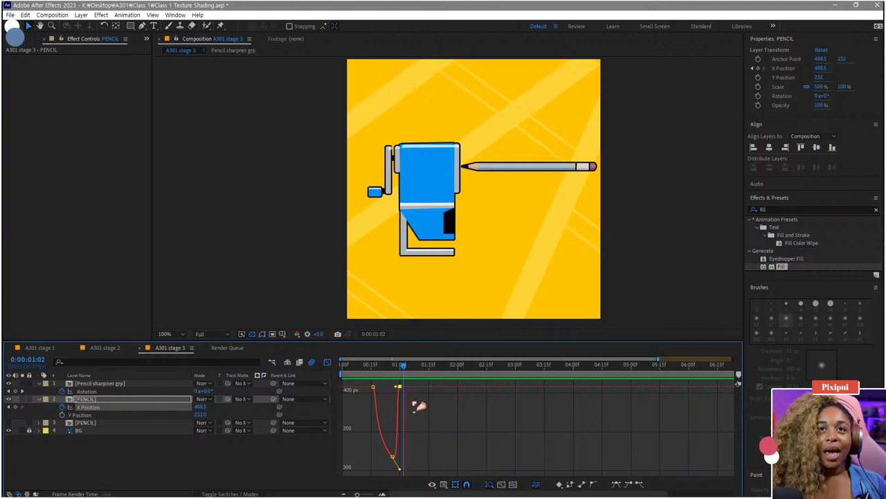
scroll(411, 405, up, 3)
scroll(411, 405, up, 5)
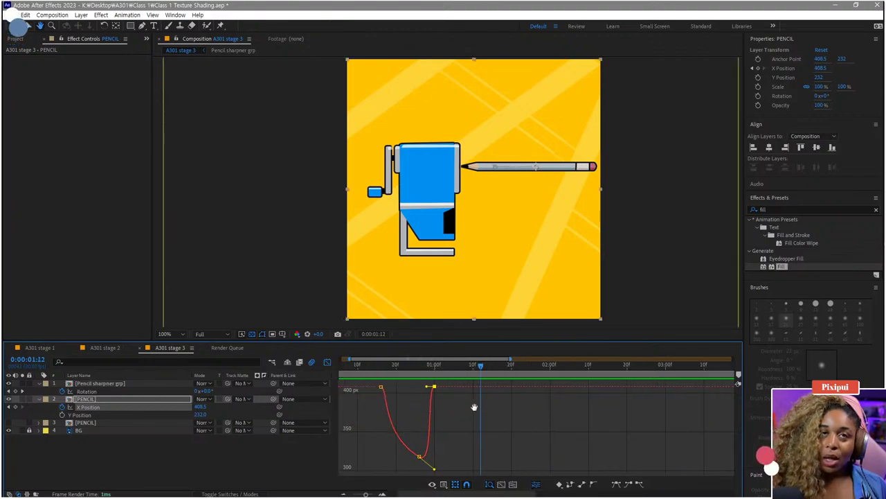
Step: Add an X Position keyframe to the pencil at 0:00:00:29 and move the final keyframe to 0:00:01:14
click(436, 365)
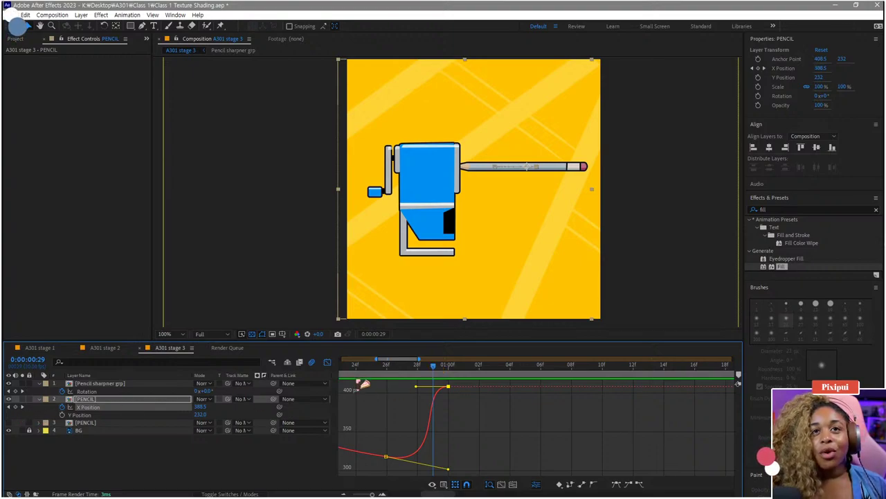
click(16, 407)
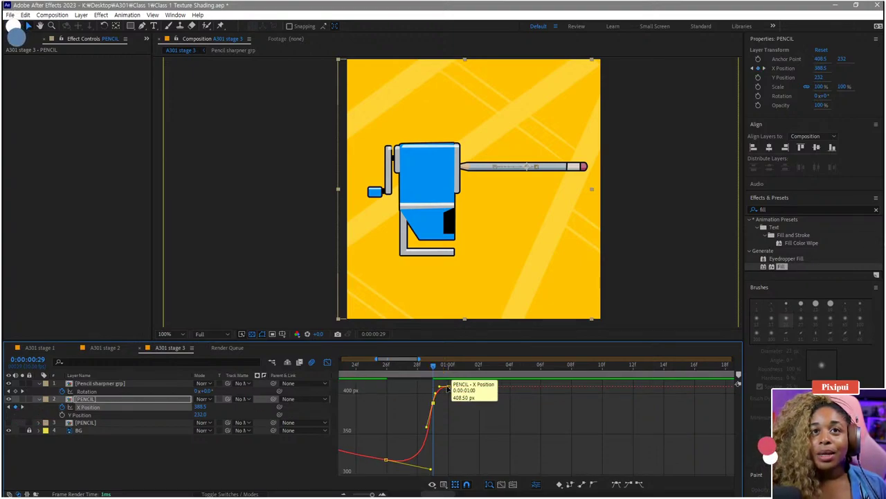
drag(449, 388, 663, 386)
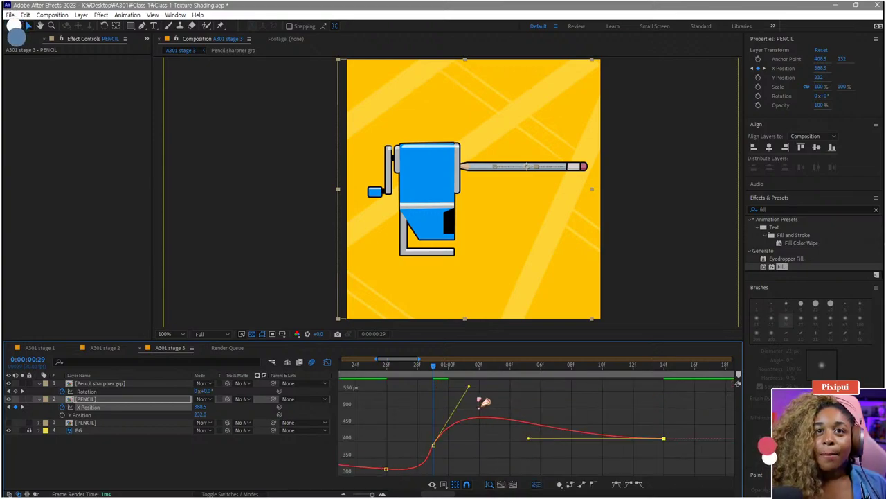
Step: Reshape the handles after the added X Position keyframe into a long, gentle ease-out, and move that keyframe to 0:00:01:00
drag(469, 388, 455, 434)
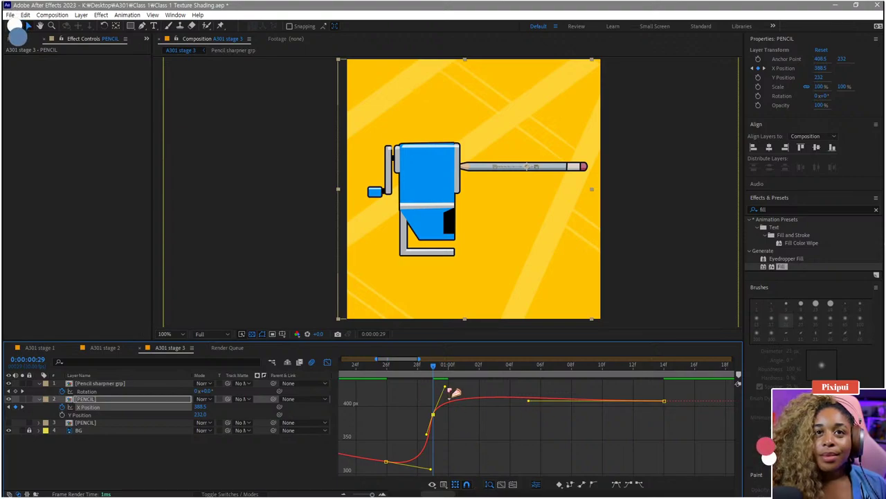
drag(451, 402, 453, 418)
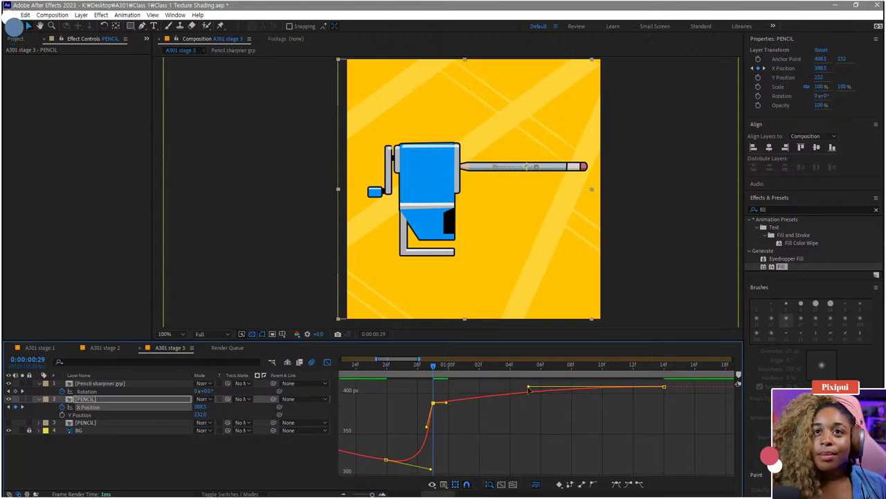
mouse_move(530, 389)
mouse_down()
mouse_move(445, 392)
mouse_move(437, 421)
mouse_move(447, 429)
mouse_move(441, 438)
mouse_move(433, 430)
mouse_up()
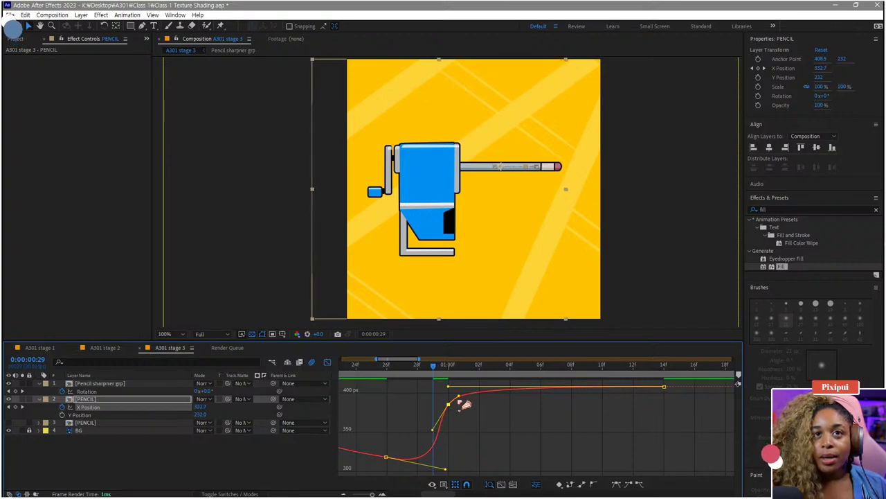
Step: Preview the pencil's reshaped exit from the sharpener, starting before the first X Position keyframe
scroll(449, 394, down, 2)
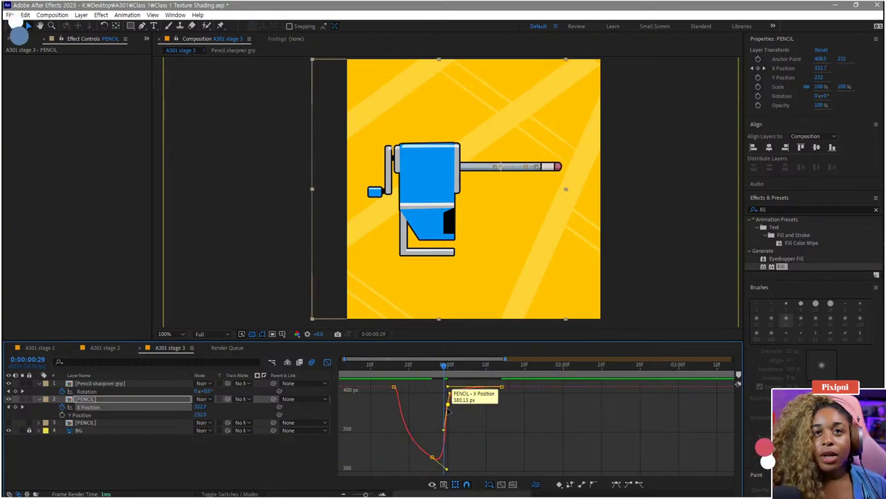
drag(448, 368, 412, 381)
key(space)
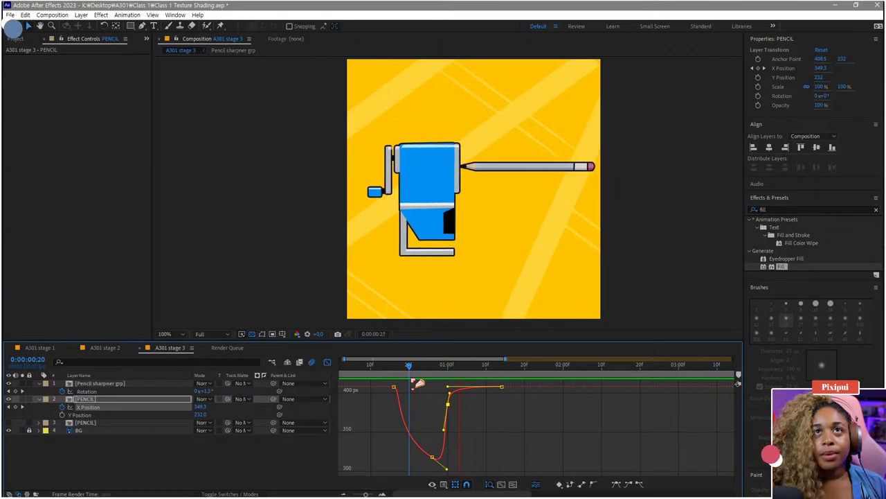
key(space)
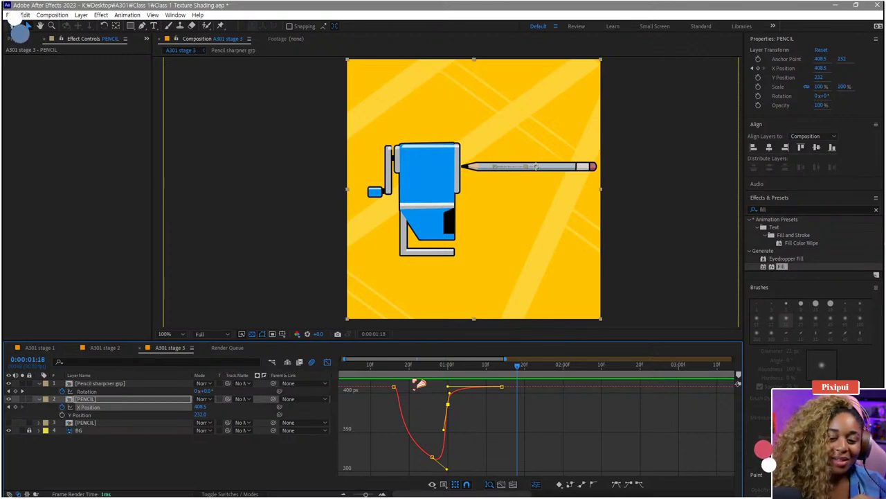
drag(401, 370, 386, 368)
key(space)
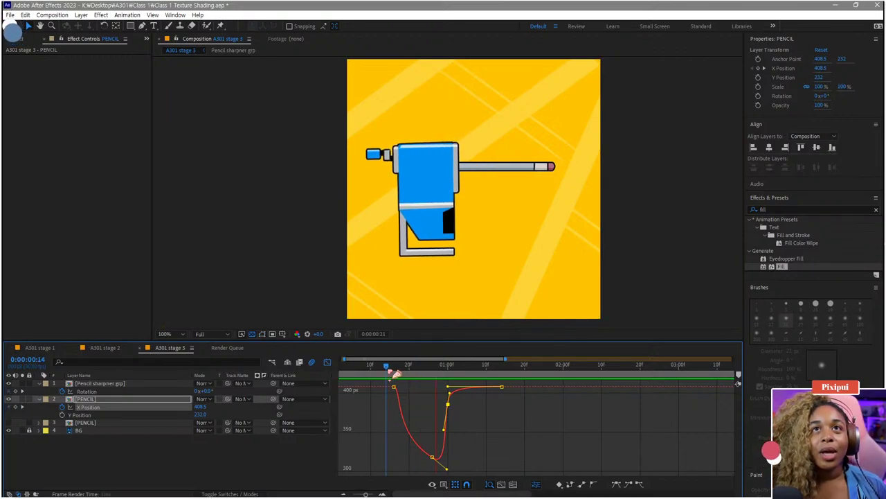
key(space)
Step: Copy the pencil's four X Position keyframes and paste them at 0:00:02:16 for the second sharpening cycle
click(327, 362)
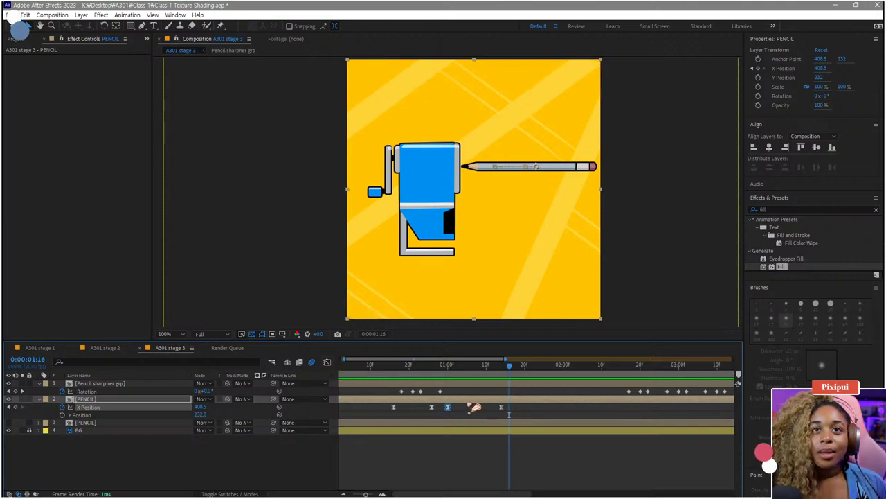
drag(526, 413, 376, 402)
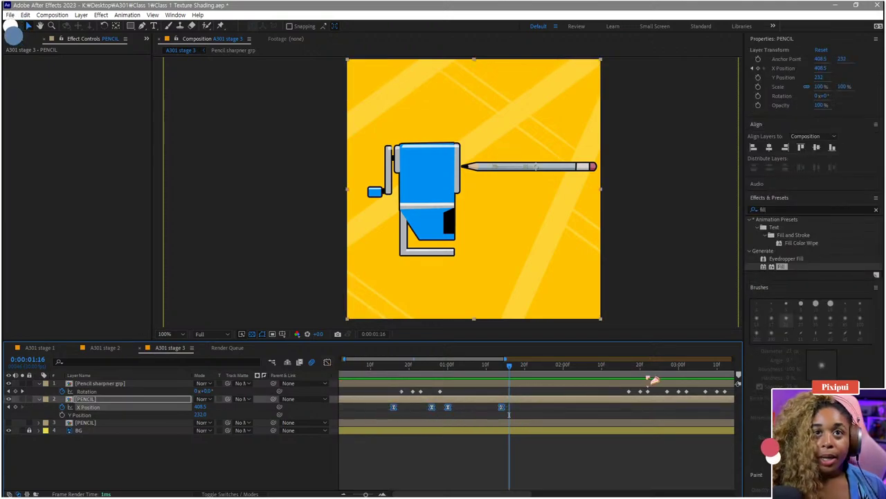
click(627, 365)
key(ctrl+v)
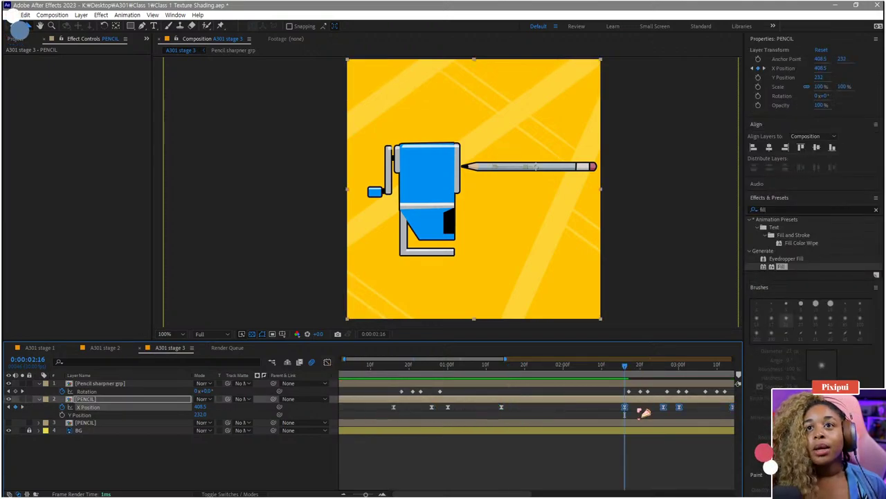
drag(604, 416, 508, 429)
scroll(430, 405, down, 1)
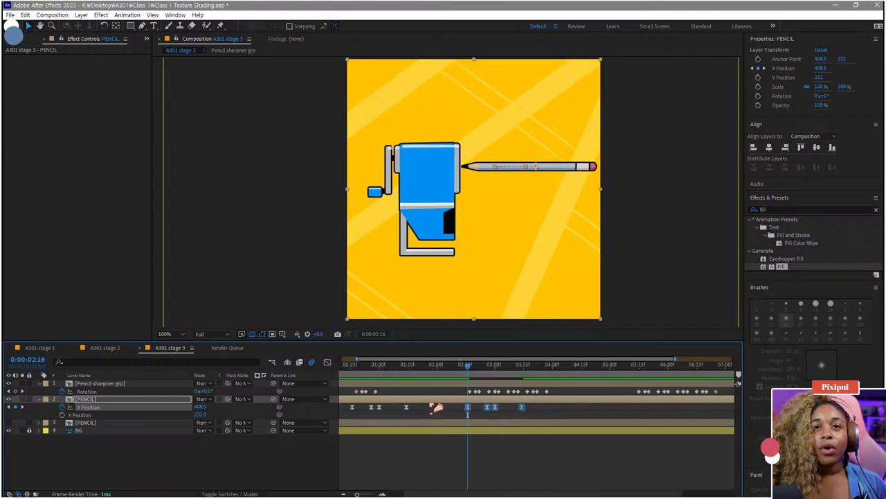
Step: Lower the two middle keyframes of the second X Position cycle, placing the innermost at about 268 px so the pencil goes deeper
mouse_move(381, 370)
mouse_down()
mouse_move(357, 370)
mouse_move(494, 378)
mouse_up()
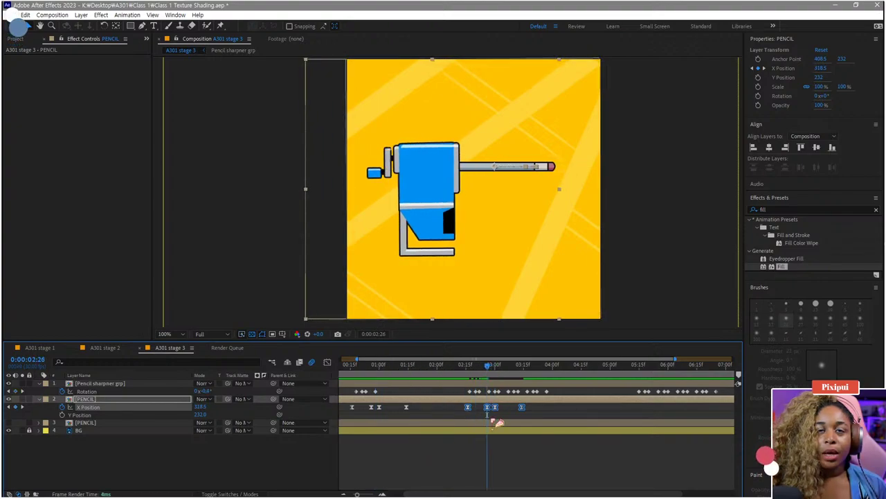
click(326, 361)
drag(540, 471, 482, 400)
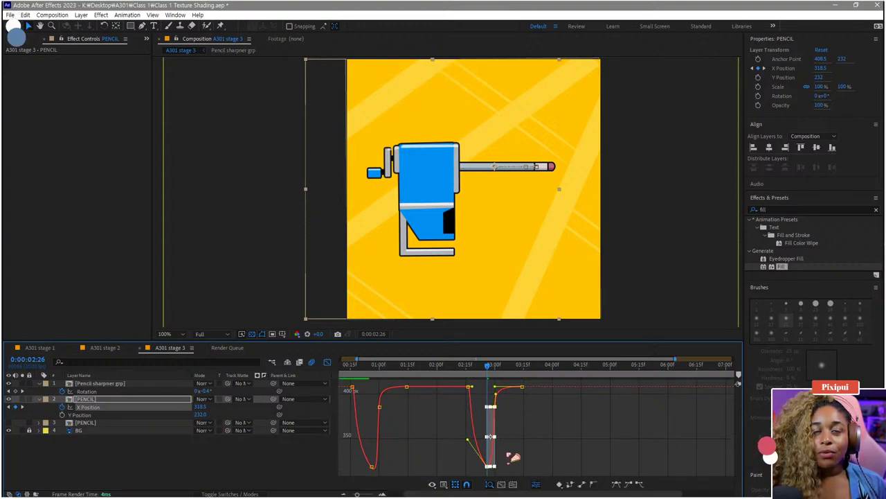
scroll(506, 457, up, 1)
mouse_move(488, 455)
mouse_down()
mouse_move(477, 463)
mouse_move(493, 477)
mouse_move(497, 444)
mouse_move(498, 453)
mouse_up()
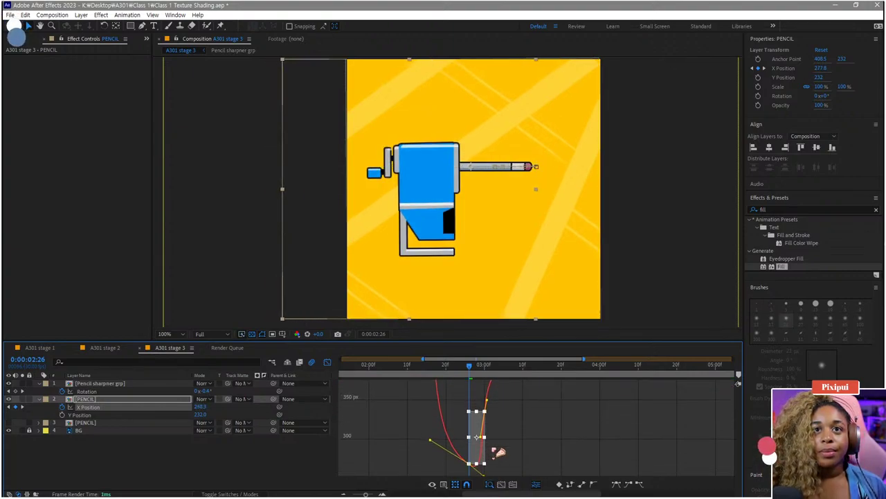
scroll(437, 419, down, 2)
drag(461, 371, 485, 369)
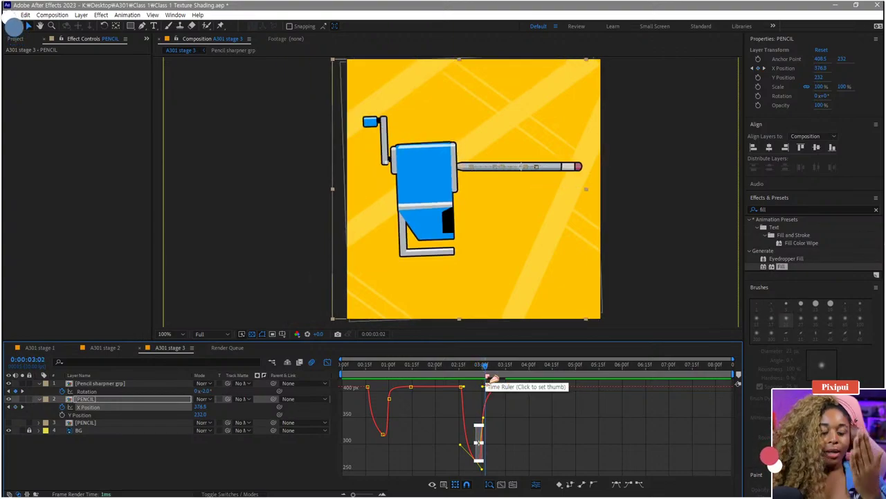
Step: Draw a rectangular mask on the visible PENCIL layer, extending from the sharpener's body past its crank, and invert it
click(328, 362)
click(396, 367)
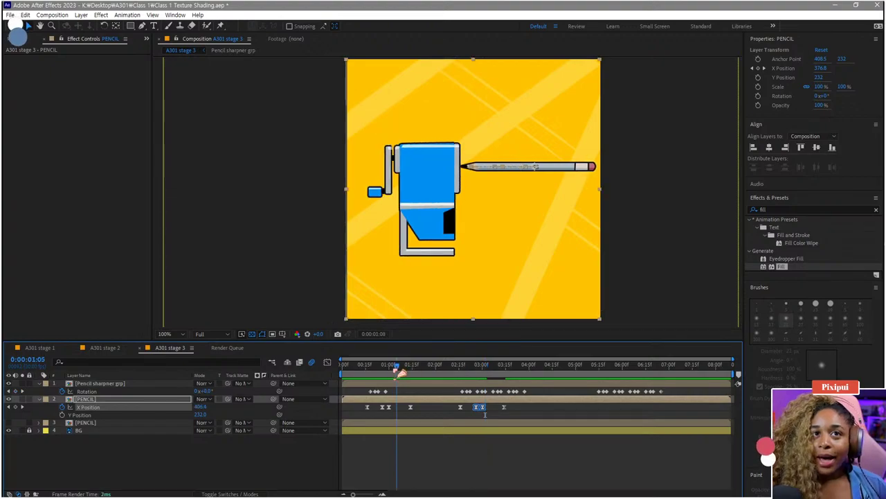
drag(400, 372, 368, 373)
click(373, 400)
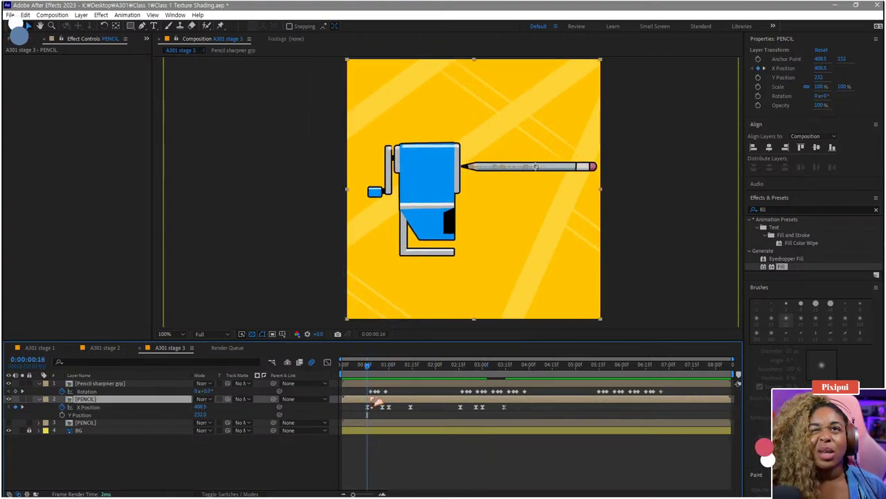
drag(360, 138, 365, 156)
click(89, 401)
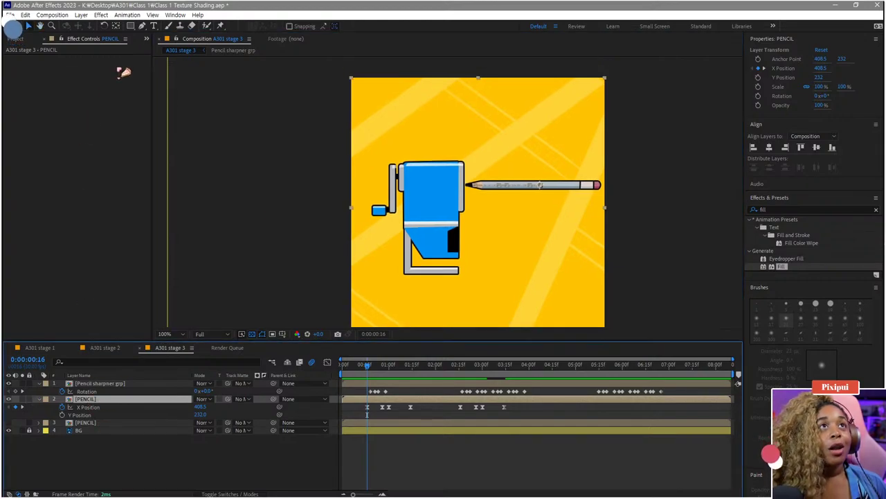
click(131, 26)
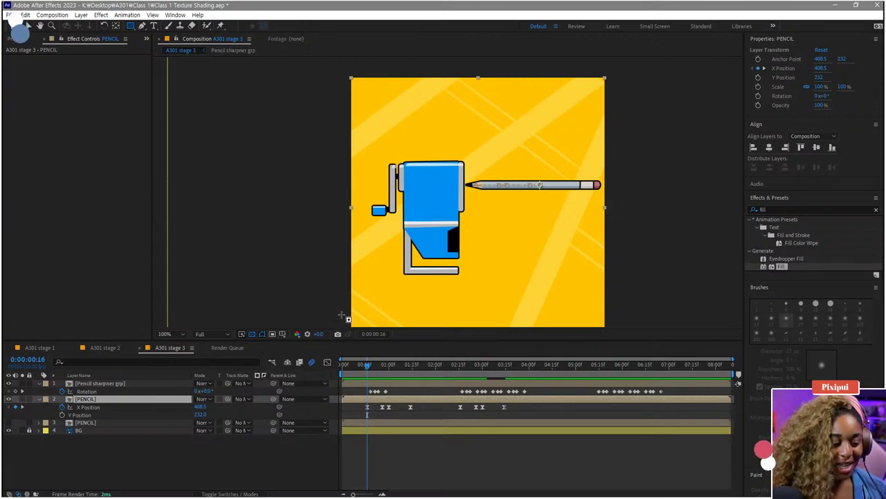
drag(458, 182, 443, 180)
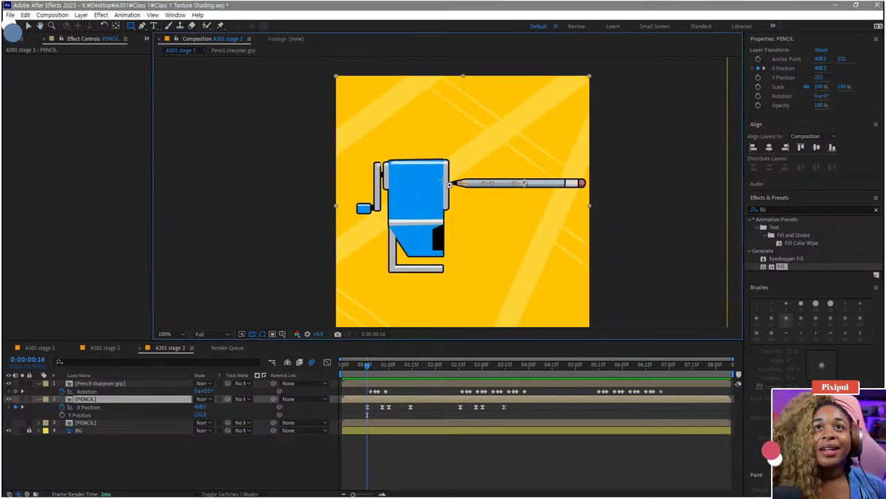
mouse_move(374, 370)
mouse_down()
mouse_move(386, 368)
mouse_move(362, 373)
mouse_up()
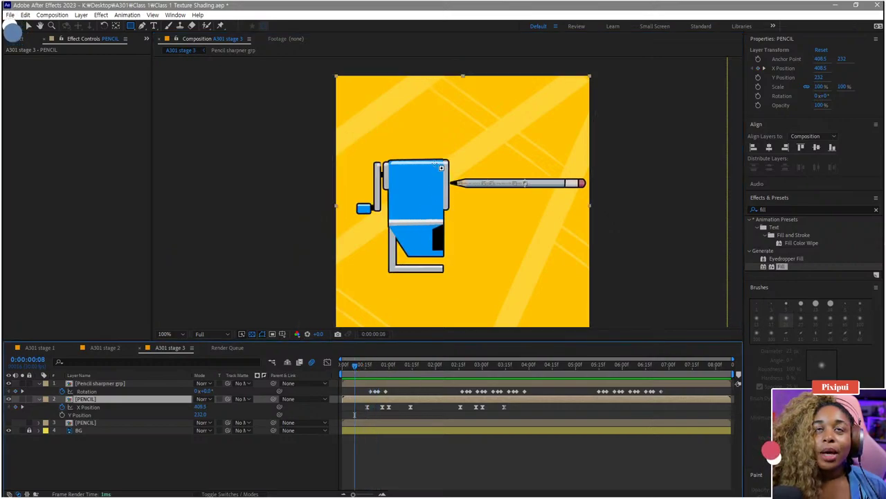
mouse_move(412, 160)
mouse_down()
mouse_move(500, 195)
mouse_move(234, 206)
mouse_up()
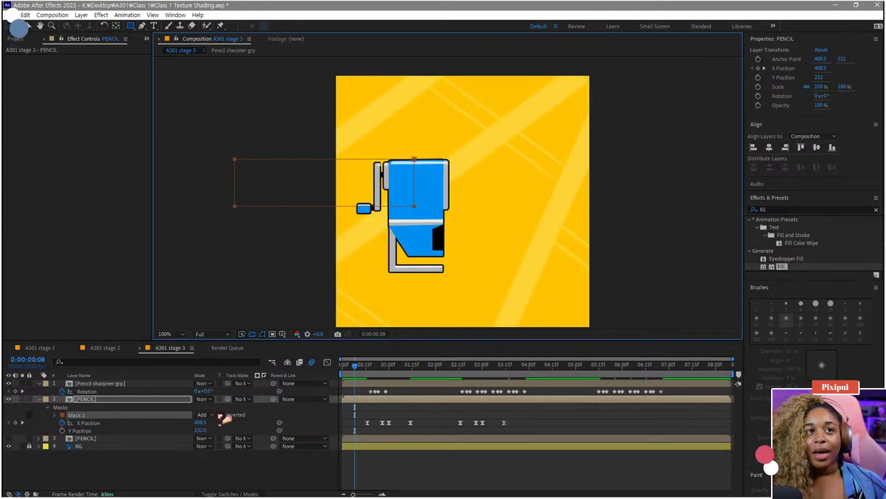
click(223, 415)
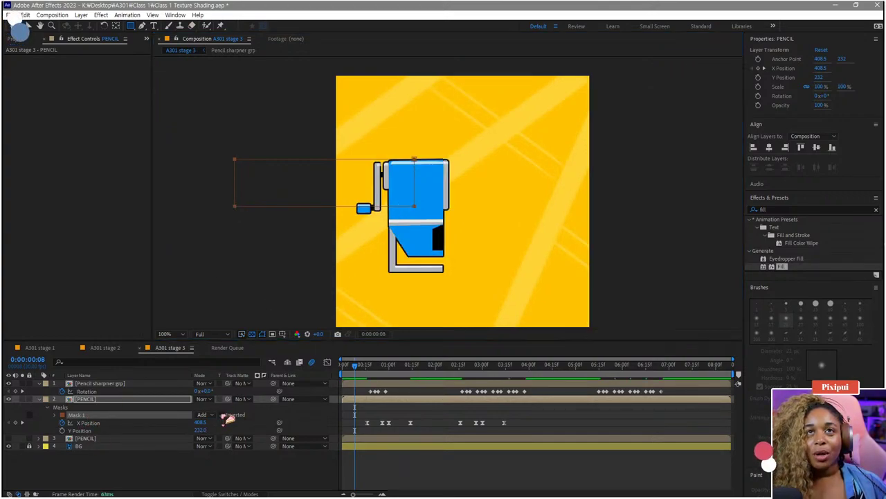
Step: Try the mask over the pencil's tip, undo the move, and start the Mask Path animation with a keyframe at 0:00:00:15
click(59, 415)
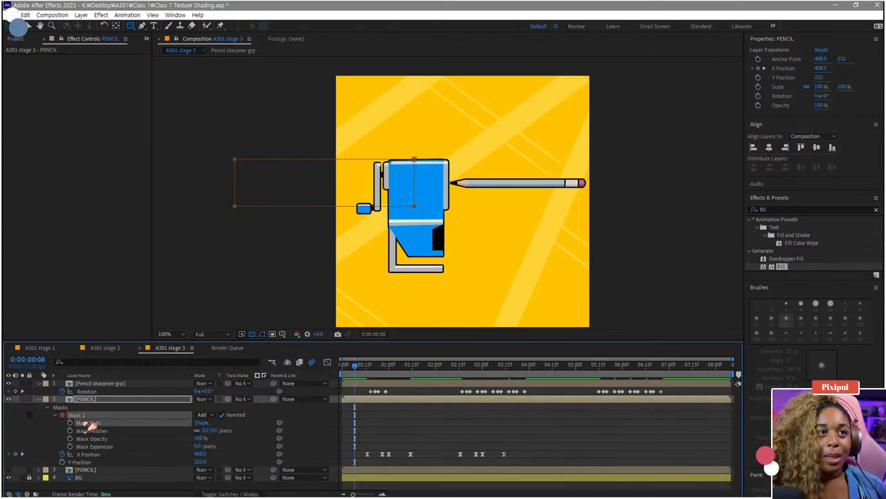
key(v)
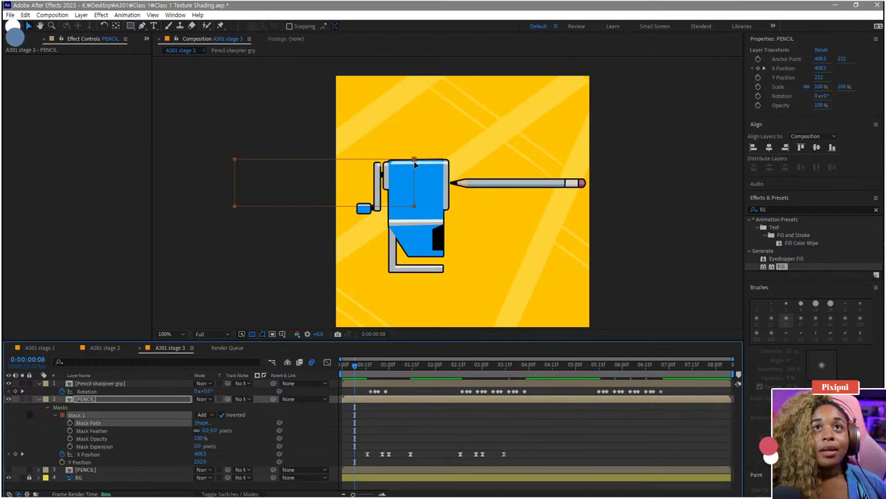
drag(415, 163, 479, 168)
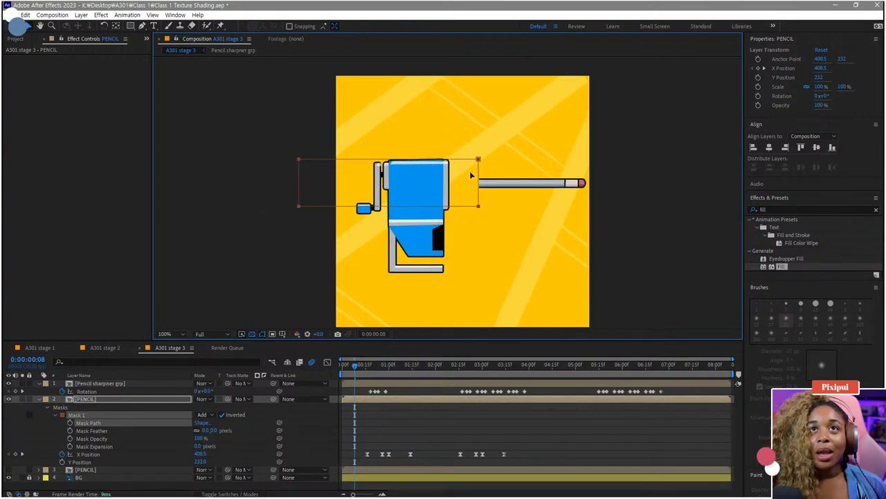
key(ctrl+z)
drag(356, 366, 366, 366)
click(70, 423)
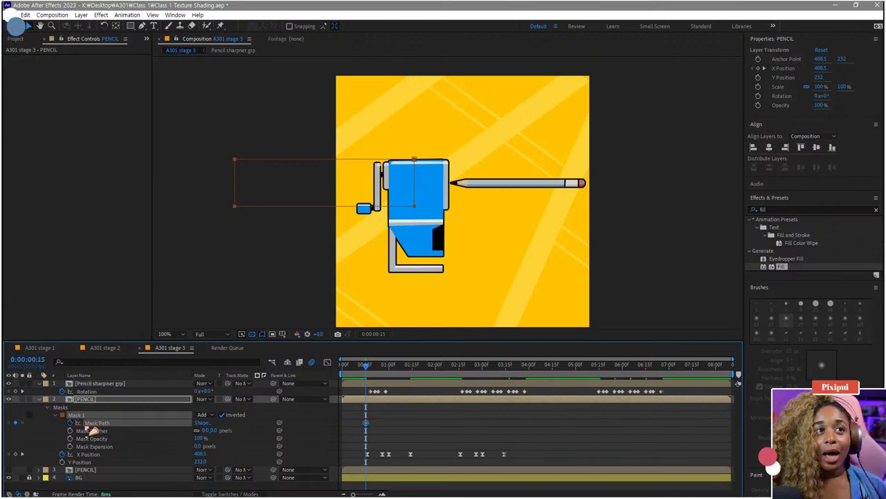
Step: Shift the mask's edge to the sharpener's opening at 0:00:00:28 so the pencil comes back out without its tip
scroll(411, 437, up, 3)
drag(385, 438, 508, 438)
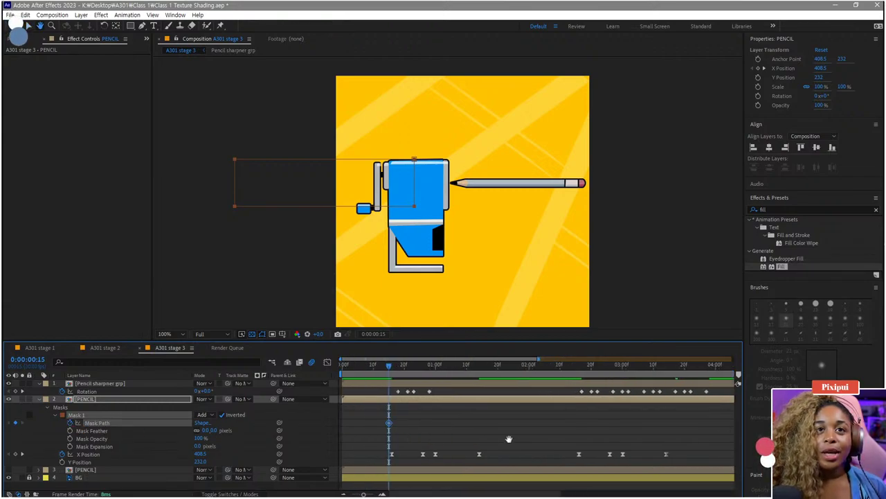
click(417, 368)
drag(428, 372, 429, 366)
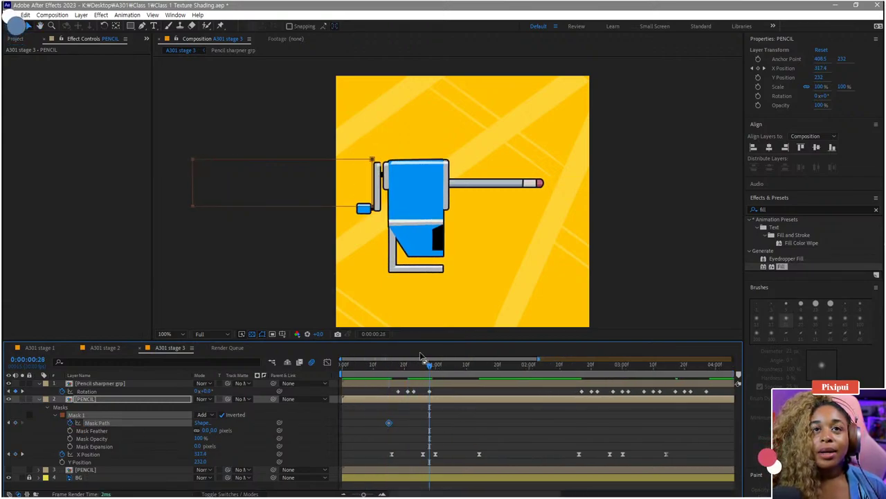
drag(372, 159, 447, 161)
drag(448, 370, 463, 372)
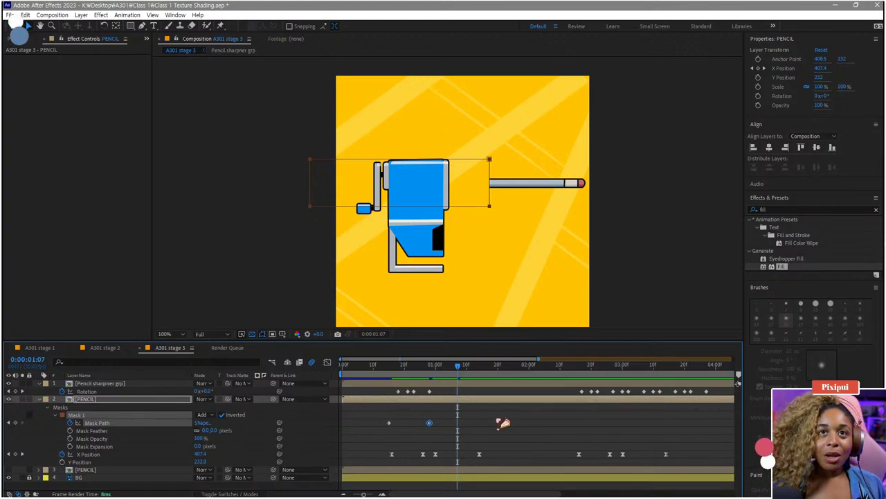
Step: Paste the Mask Path keyframe at 0:00:02:16, and shift the mask's edge to the sharpener's opening at 0:00:02:27
key(minus)
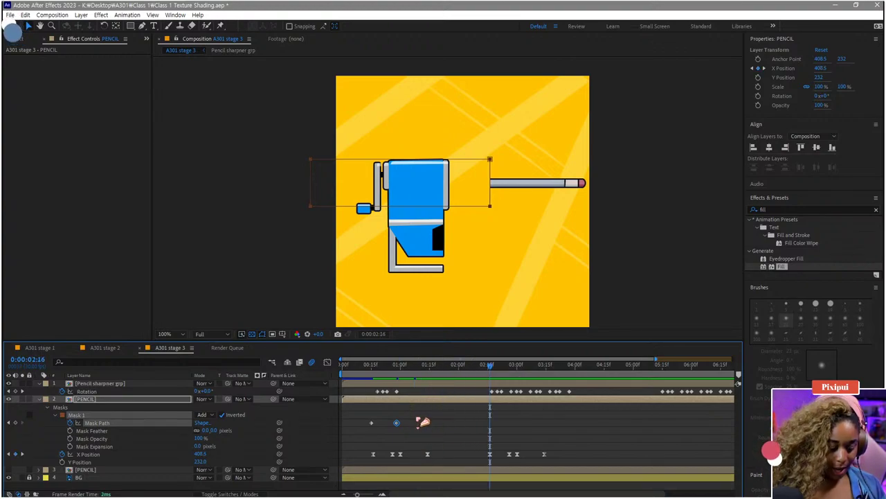
key(ctrl+v)
drag(502, 367, 511, 368)
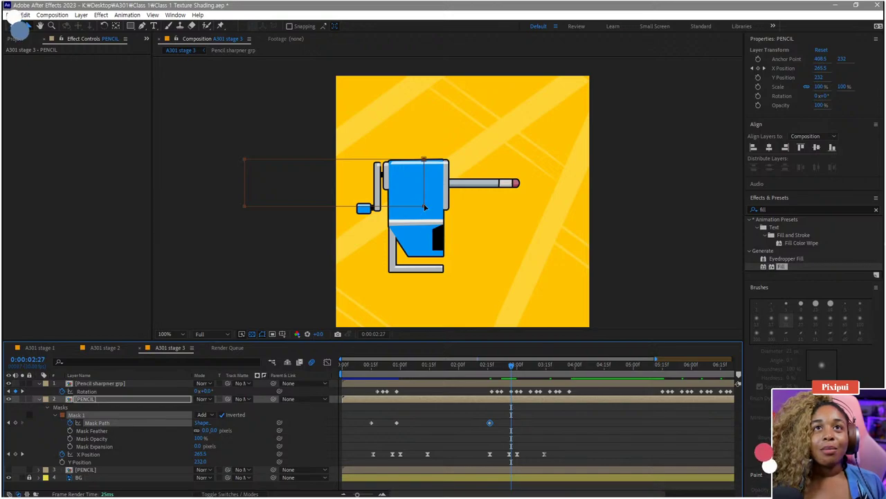
drag(425, 207, 449, 207)
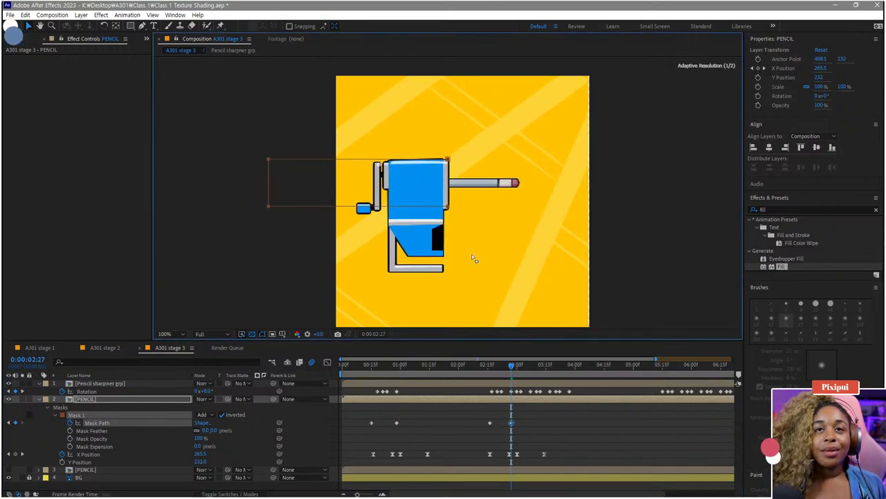
Step: Preview the animation from the start and examine the pencil and mask through the second cycle, from 0:00:02:27 to 0:00:03:16
drag(514, 365, 311, 376)
key(space)
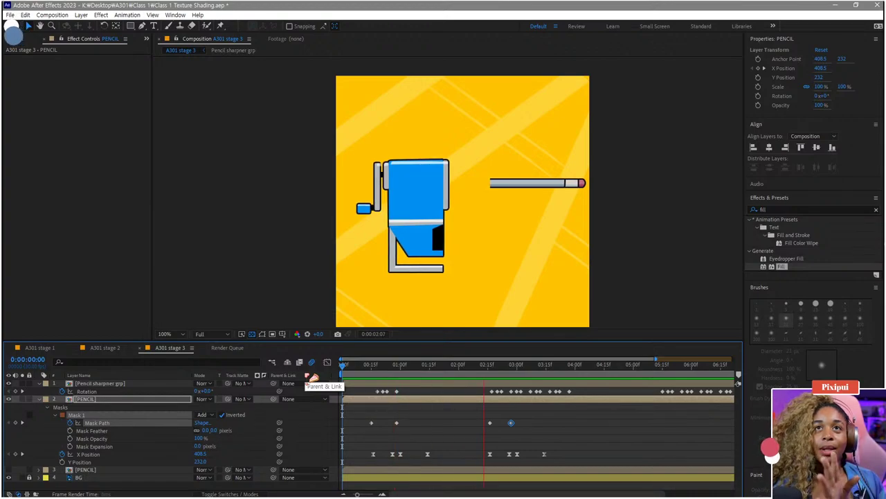
key(space)
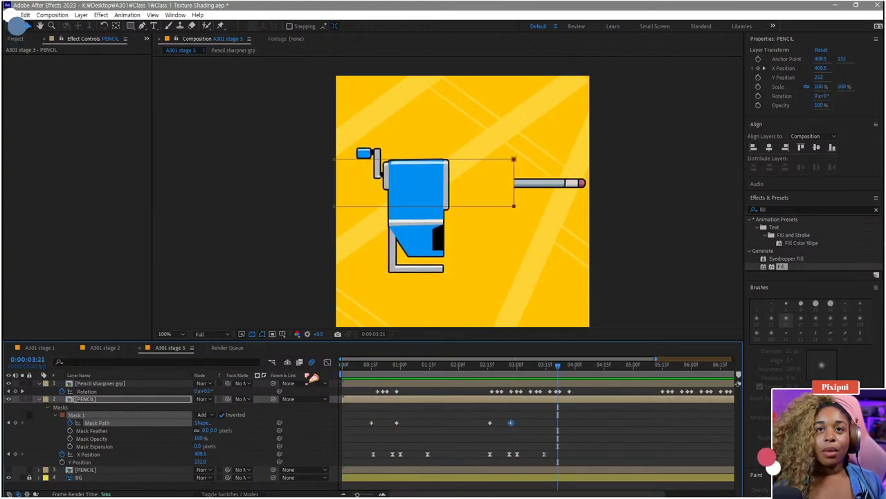
click(513, 363)
scroll(473, 257, up, 1)
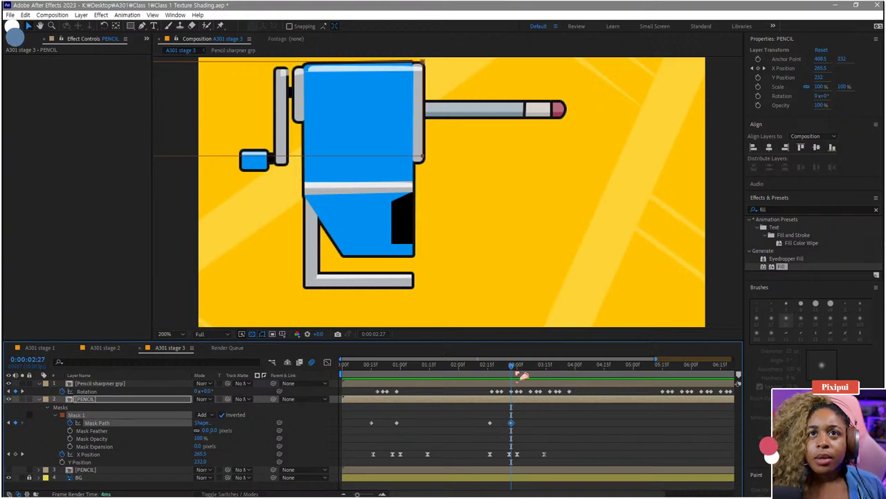
mouse_move(512, 367)
mouse_down()
mouse_move(559, 393)
mouse_move(513, 379)
mouse_up()
key(minus)
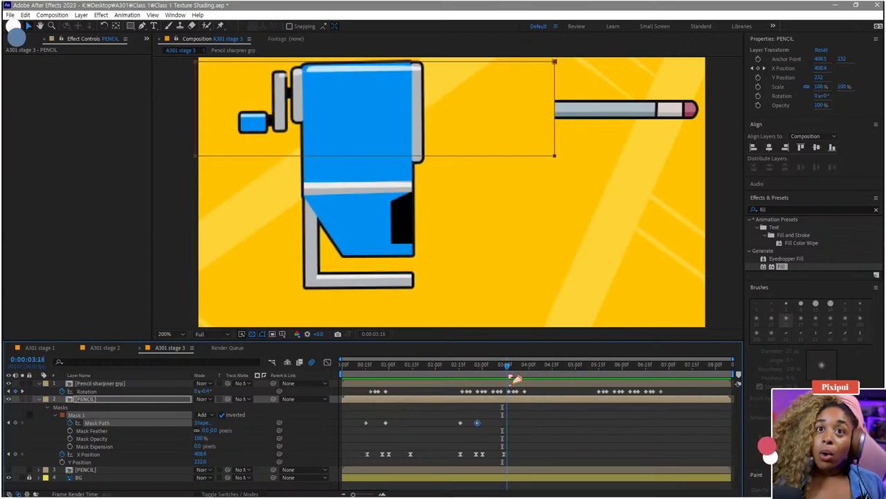
key(equal)
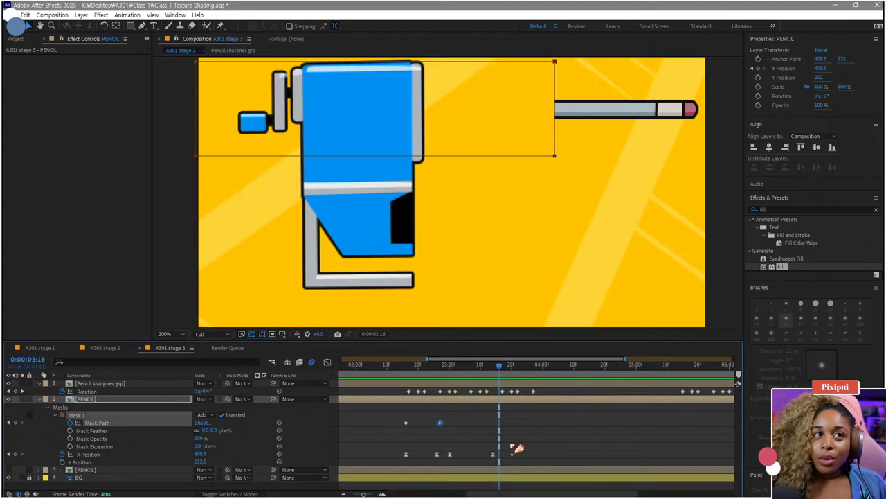
Step: Stretch the second cycle's four X Position keyframes in time so the last one sits at about 0:00:03:26
drag(524, 439, 403, 468)
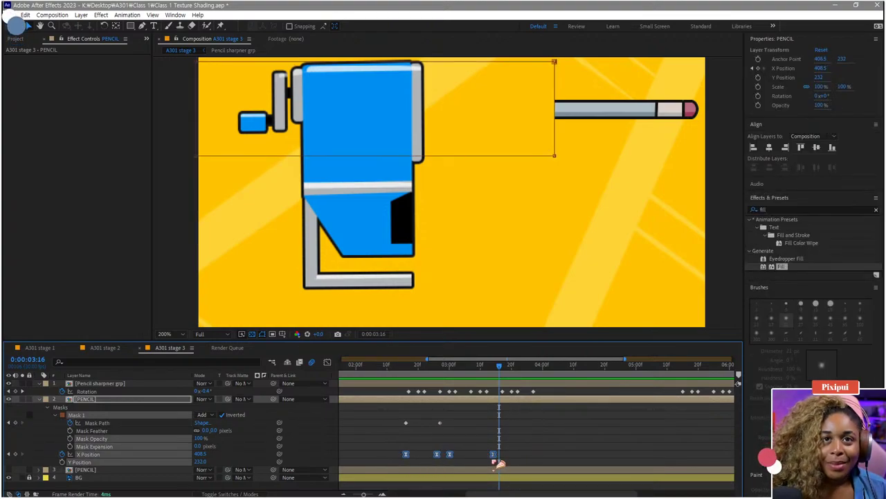
drag(500, 458, 531, 459)
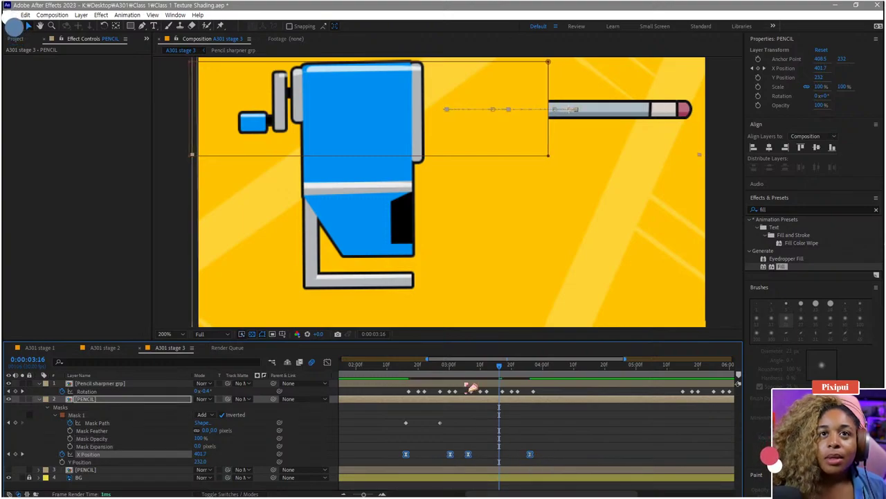
drag(450, 368, 430, 372)
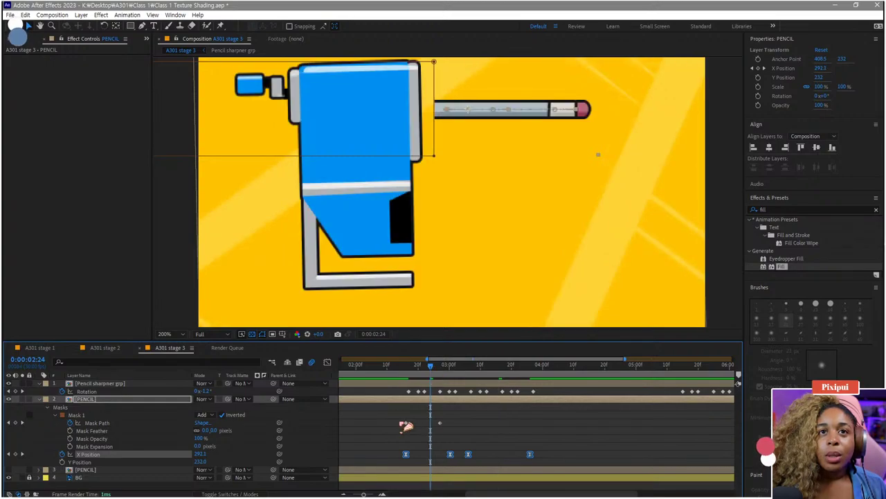
Step: Move the second cycle's two Mask Path keyframes later, to about 0:00:03:01 and just past 0:00:03:04
drag(401, 420, 486, 422)
click(437, 367)
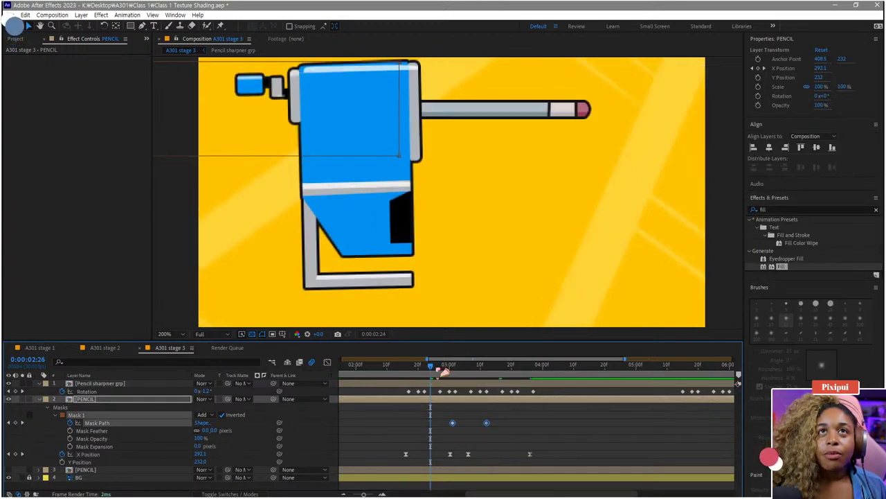
drag(447, 371, 468, 376)
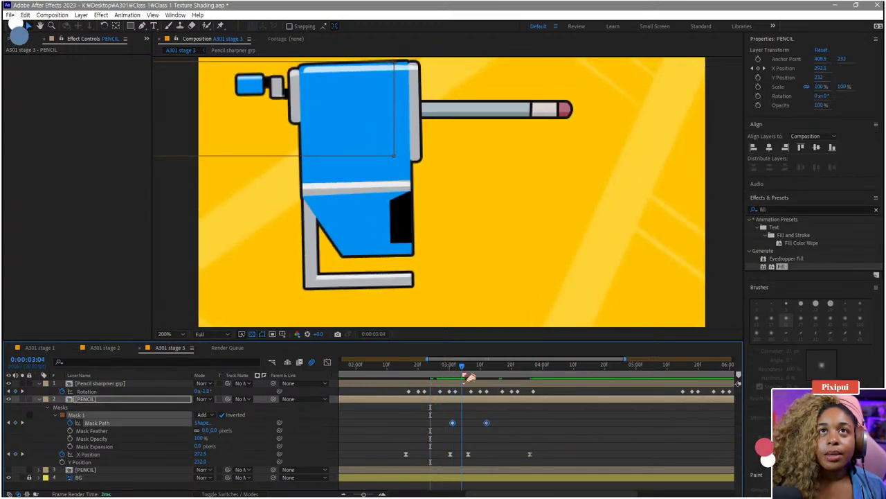
click(499, 431)
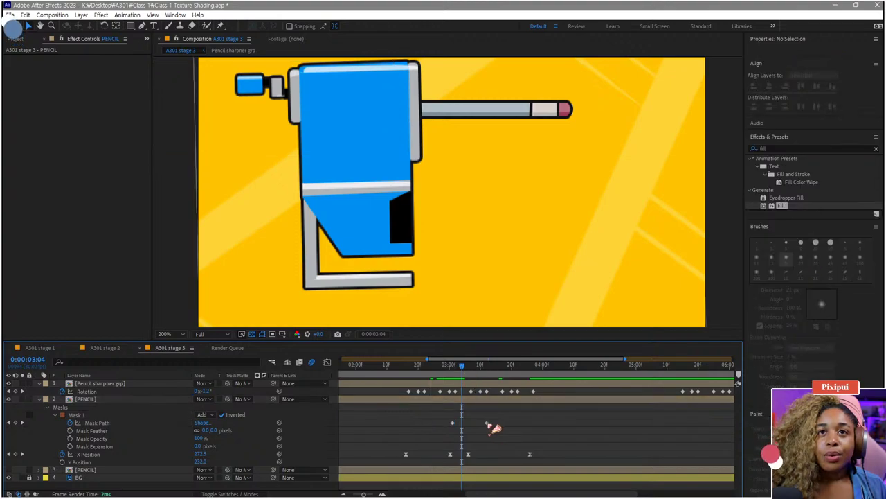
drag(487, 423, 472, 423)
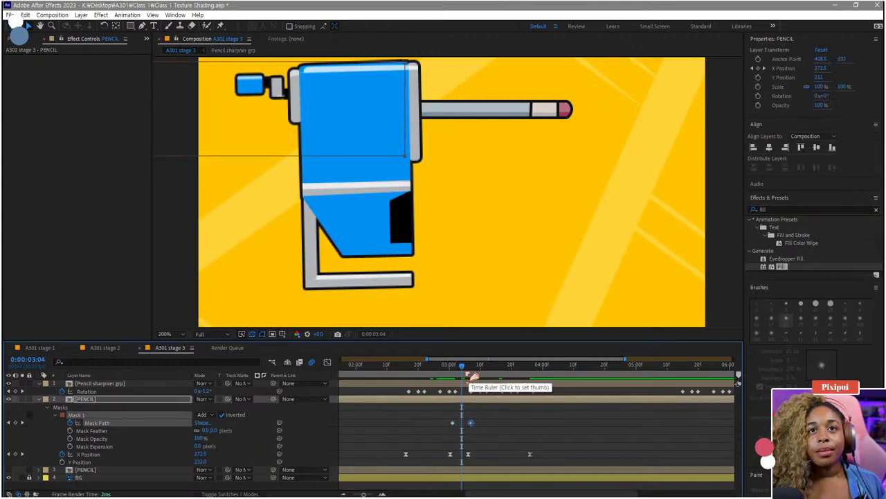
drag(466, 374, 463, 375)
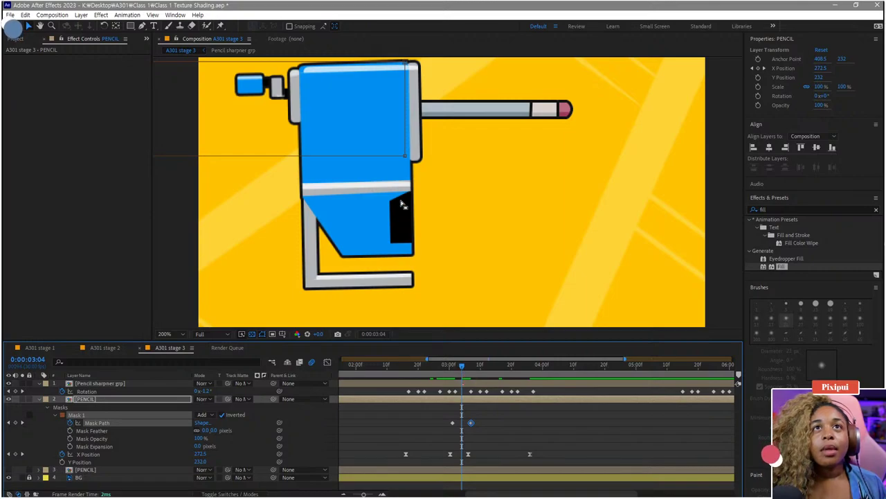
drag(420, 123, 443, 205)
drag(477, 429, 464, 425)
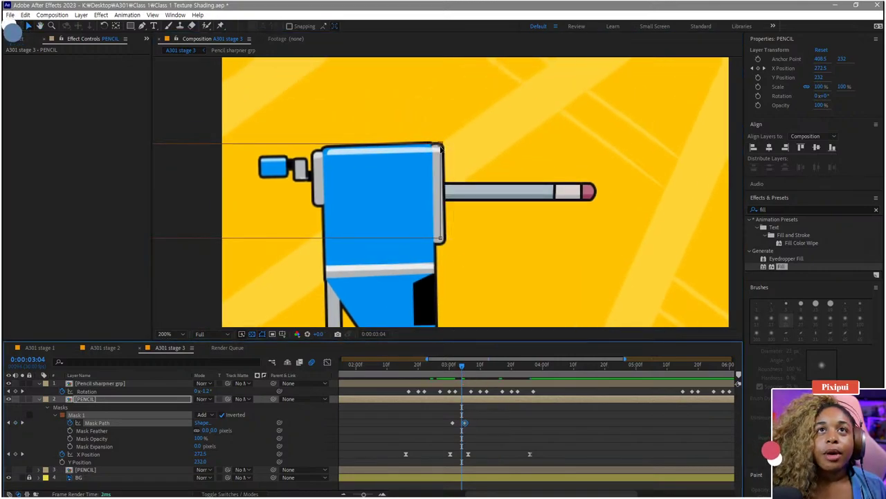
Step: Align the mask's edge with the sharpener's opening at 0:00:03:04 and delete the extra Mask Path keyframe right after it
drag(441, 144, 441, 145)
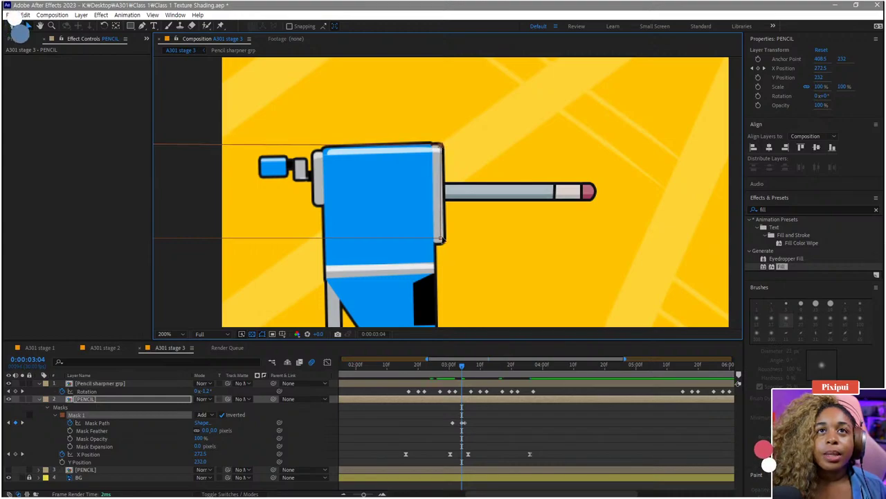
key(ctrl+z)
click(441, 238)
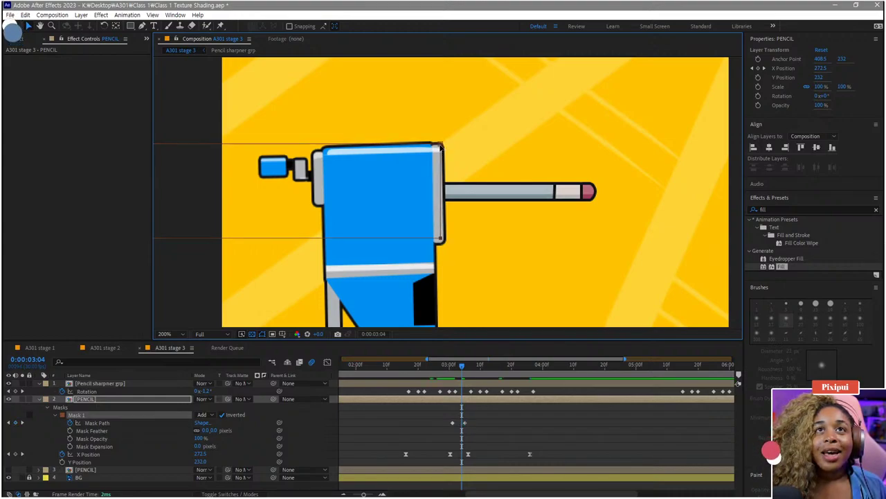
drag(441, 148, 442, 148)
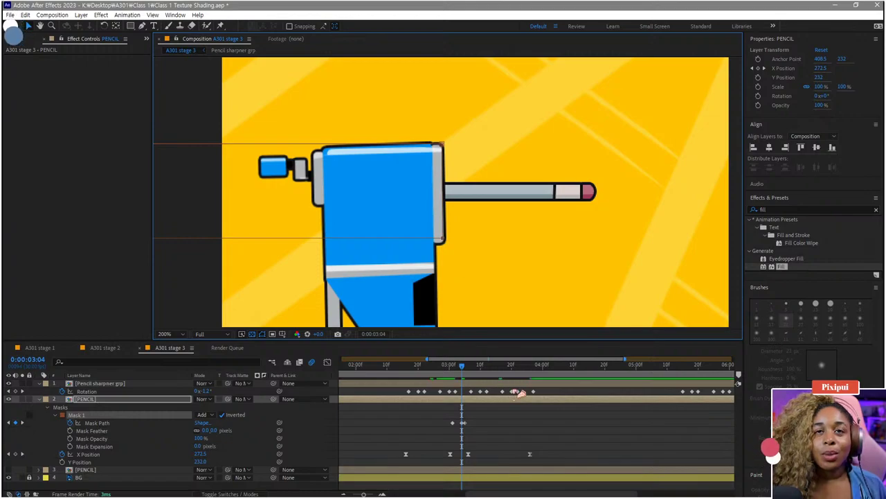
click(464, 422)
key(Delete)
click(473, 437)
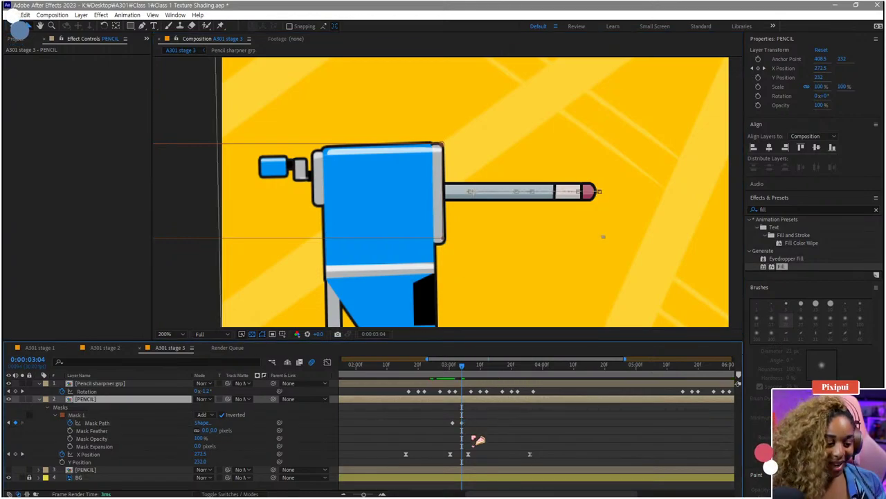
Step: Preview the animation from the start with the whole composition in view
key(minus)
key(Home)
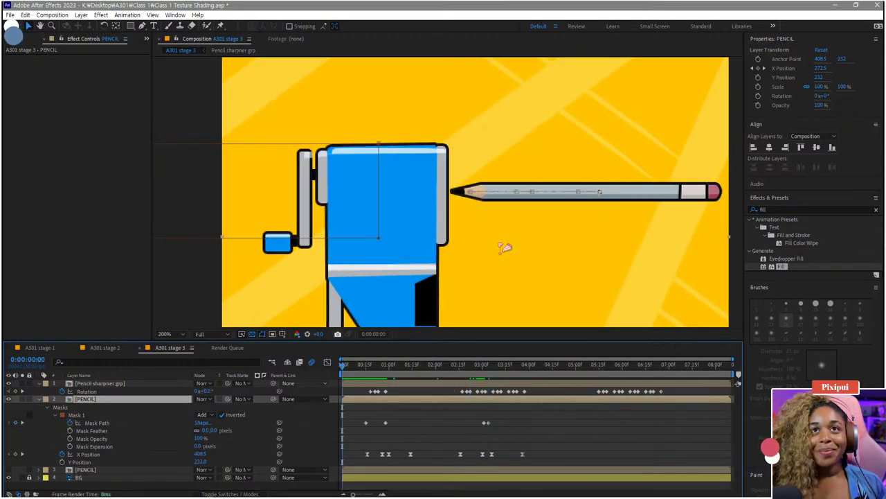
scroll(574, 264, down, 2)
key(space)
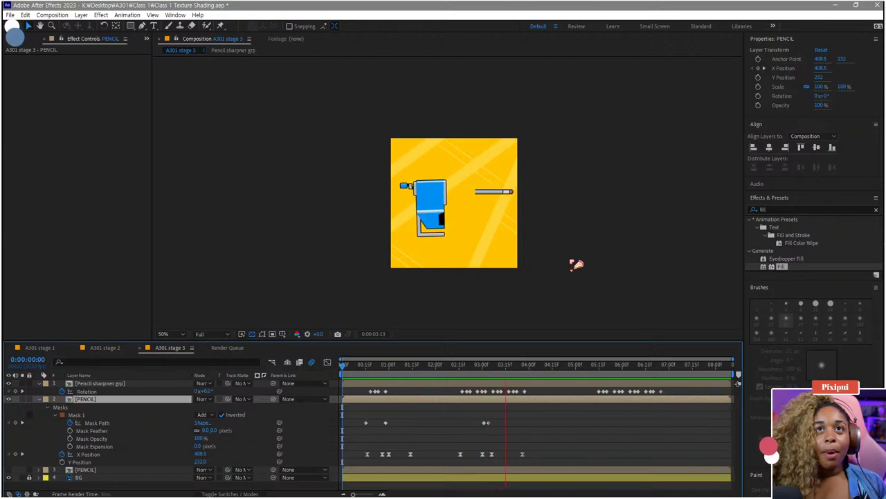
key(space)
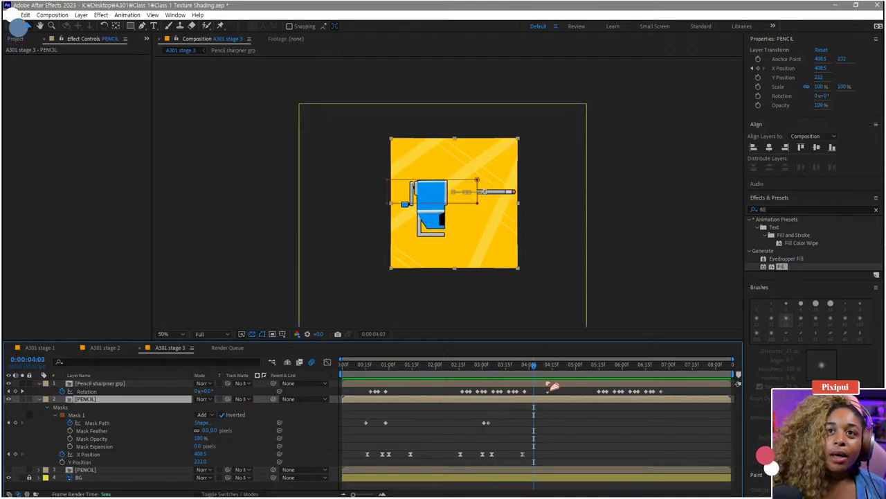
Step: Delay the second cycle's last two X Position keyframes to about 0:00:03:29 and 0:00:04:19, and preview the new timing
drag(547, 365, 526, 366)
scroll(512, 438, up, 1)
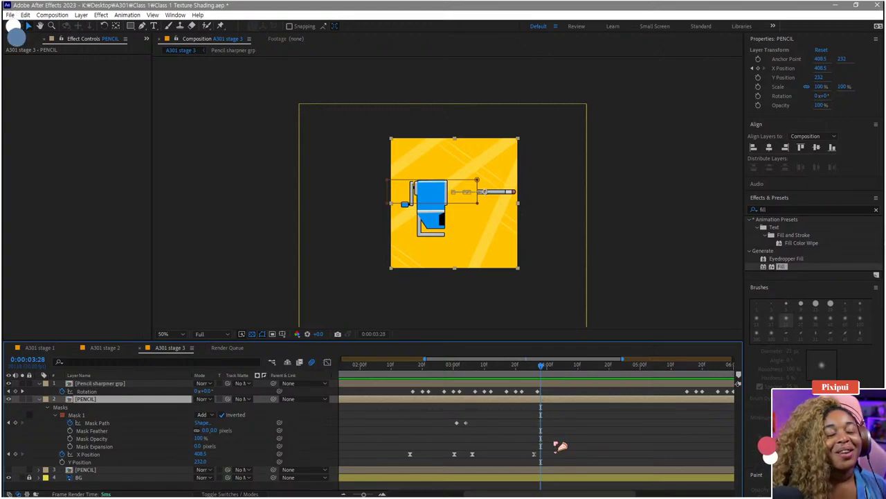
drag(554, 440, 478, 459)
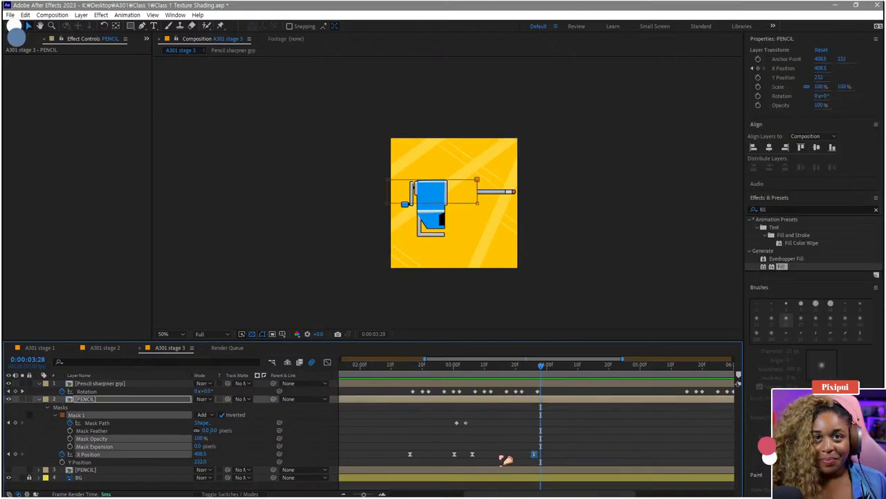
mouse_move(566, 436)
mouse_down()
mouse_move(510, 456)
mouse_move(473, 456)
mouse_move(544, 461)
mouse_up()
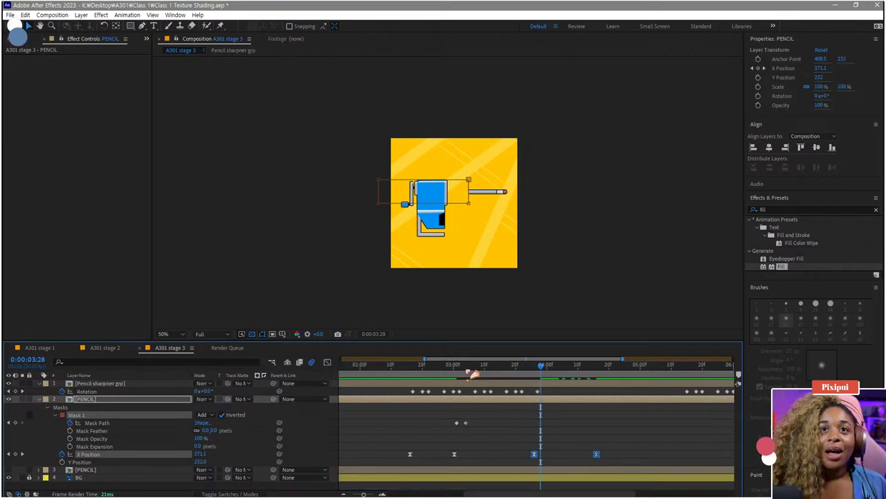
drag(467, 367, 435, 387)
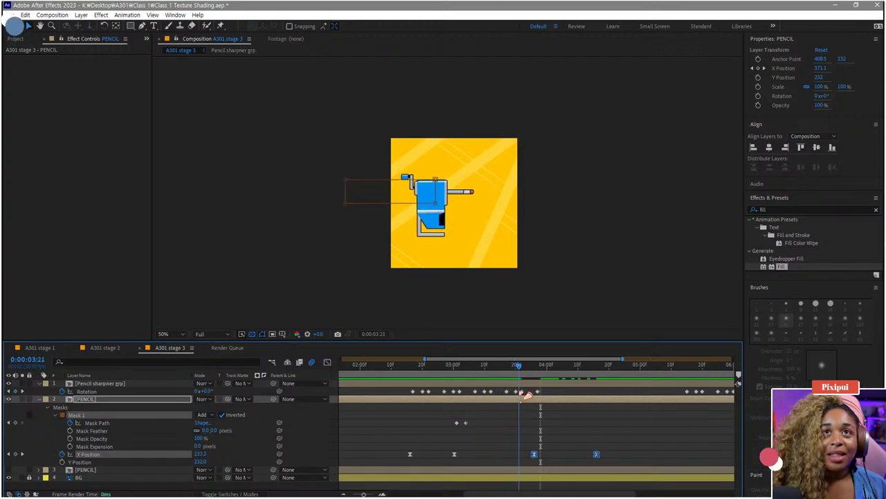
key(space)
drag(535, 454, 552, 459)
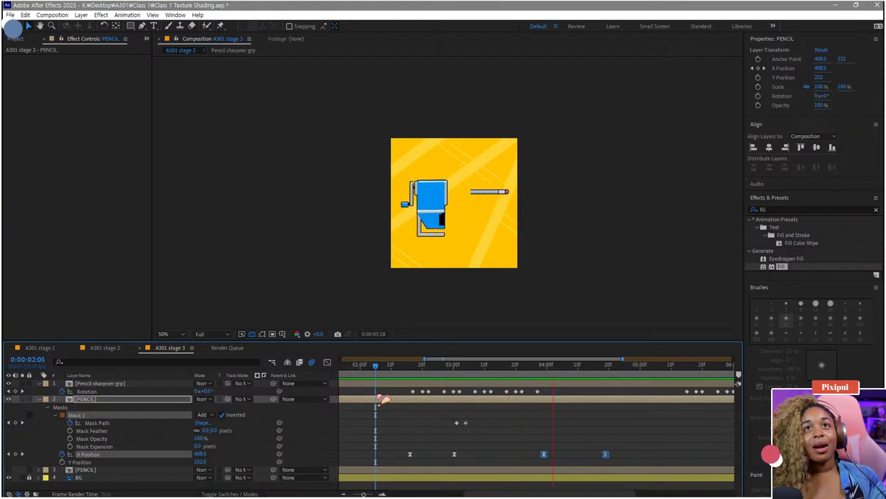
key(space)
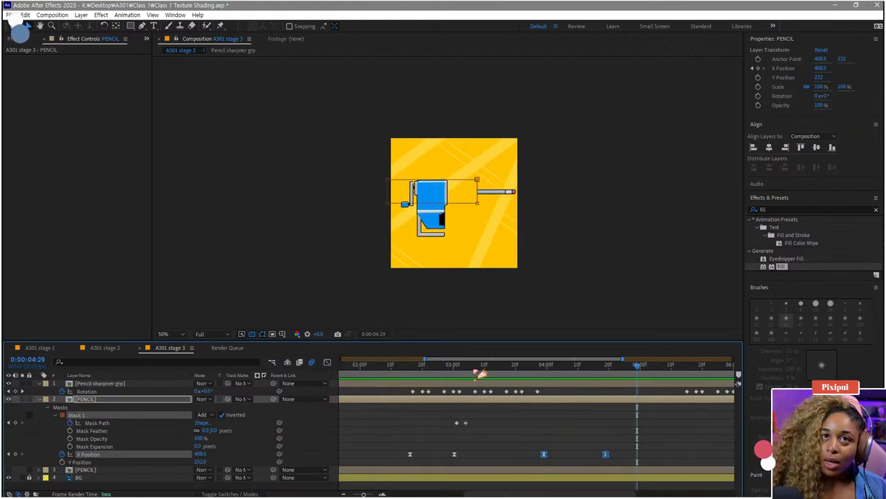
Step: Align the mask's edge with the sharpener's opening at 0:00:03:22, delete the Mask Path keyframe at 0:00:03:04, and preview the result
drag(480, 374, 521, 367)
scroll(464, 224, up, 3)
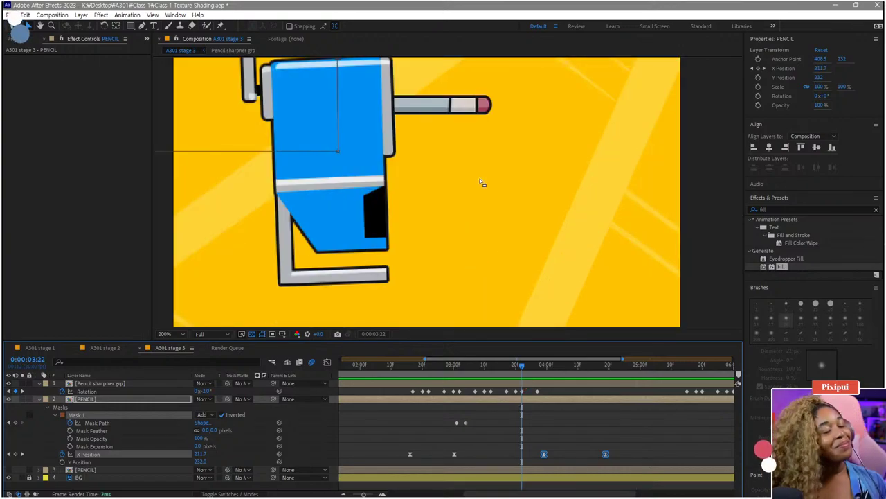
drag(473, 163, 493, 246)
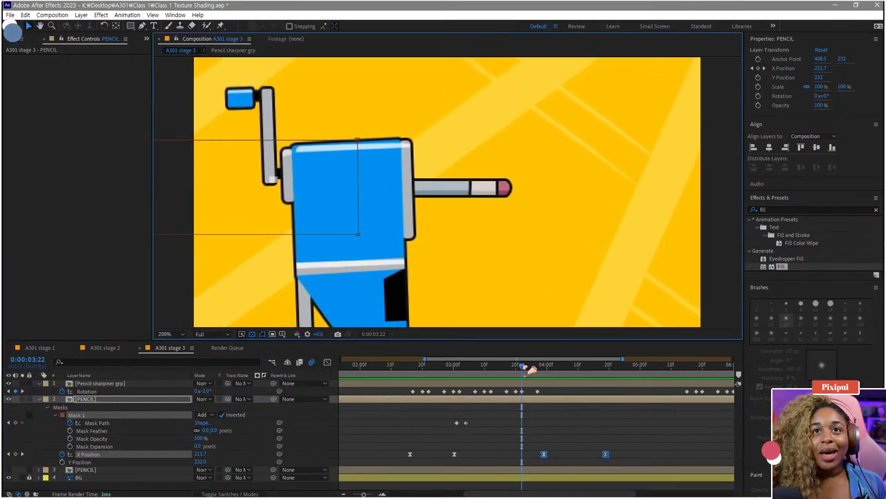
click(361, 237)
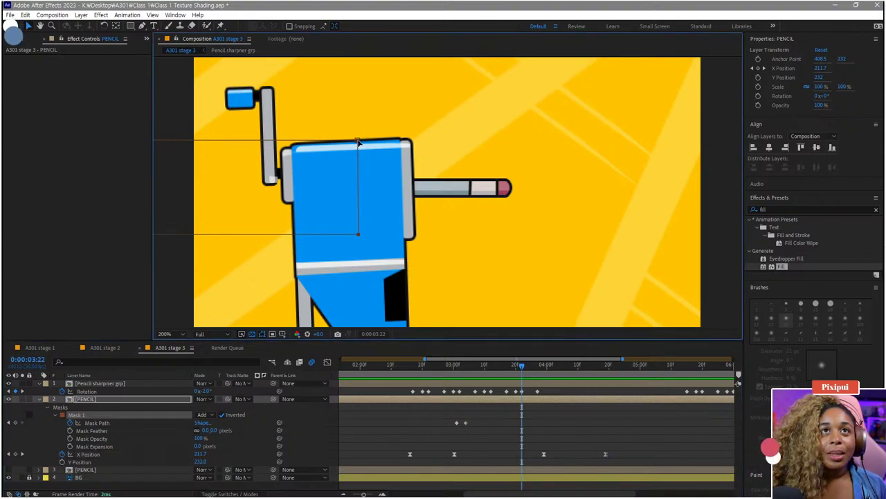
drag(361, 141, 409, 149)
click(466, 423)
key(Delete)
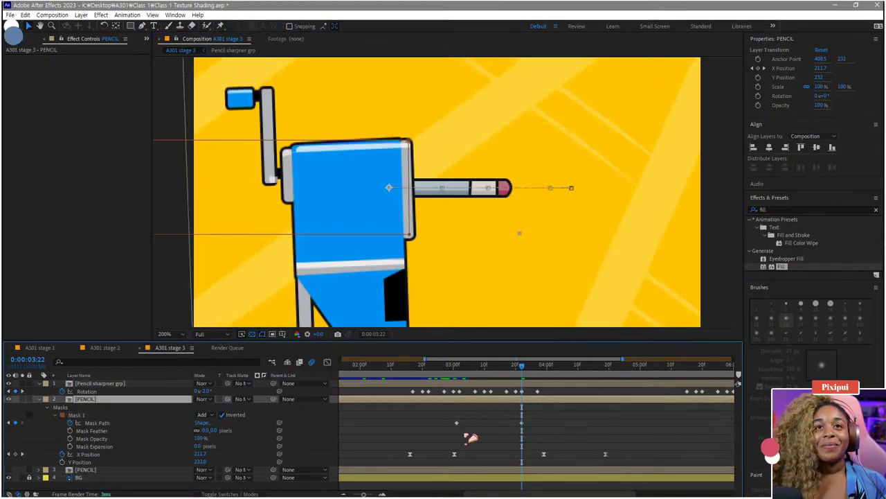
key(minus)
key(space)
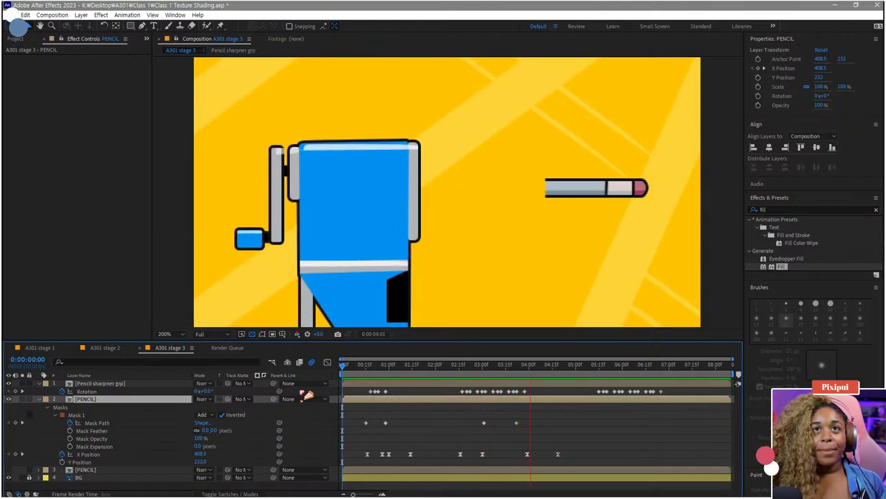
Step: Copy the second cycle's four X Position keyframes to 0:00:05:15, and copy its last Mask Path keyframe to the same time
key(space)
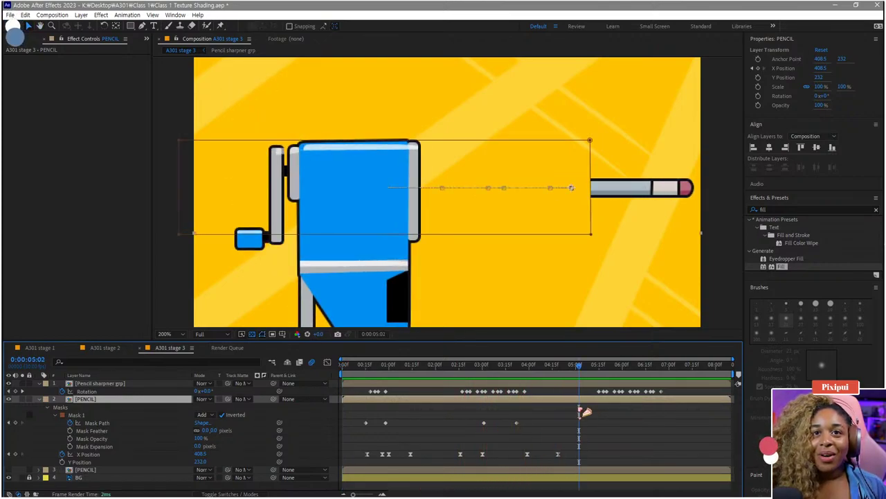
drag(585, 411, 453, 460)
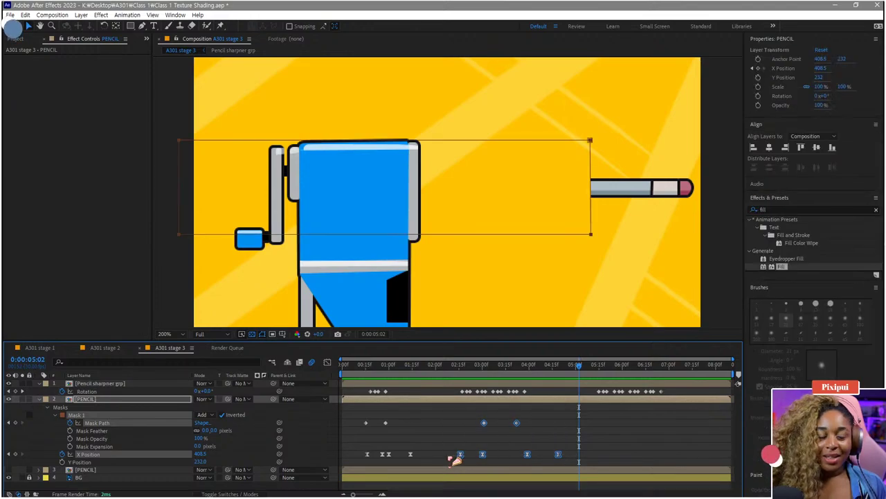
click(600, 374)
key(ctrl+v)
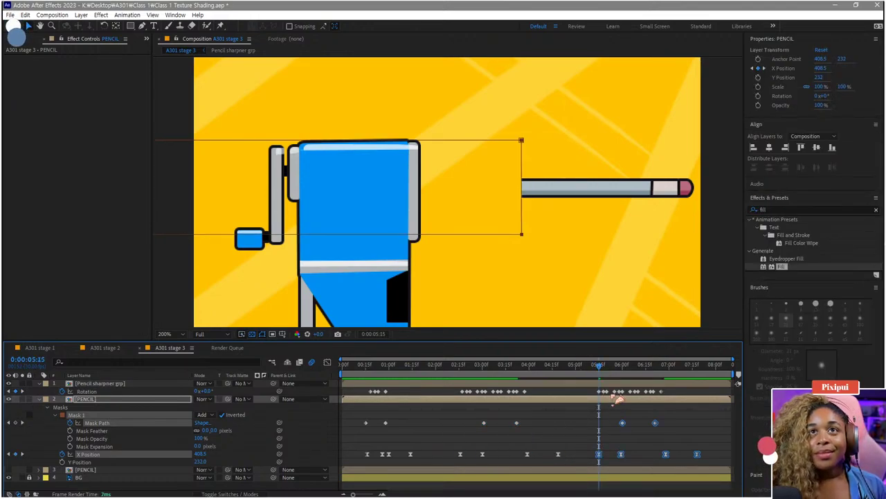
key(ctrl+z)
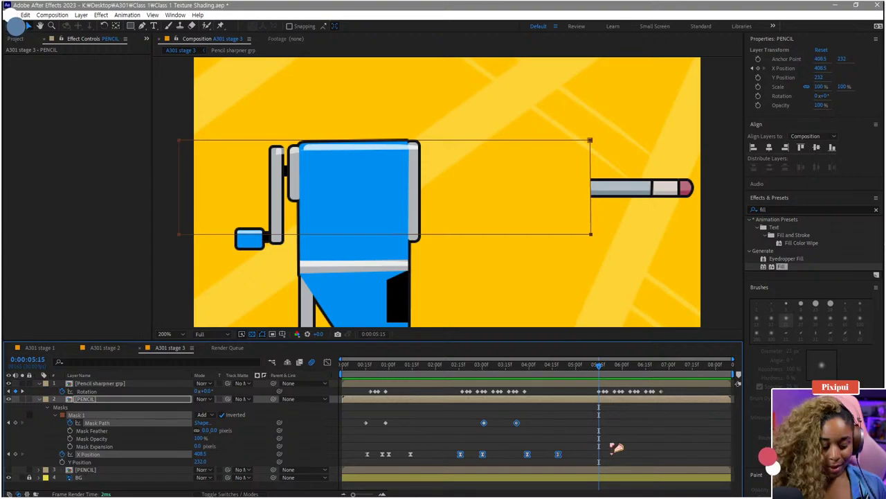
drag(615, 443, 453, 459)
key(ctrl+v)
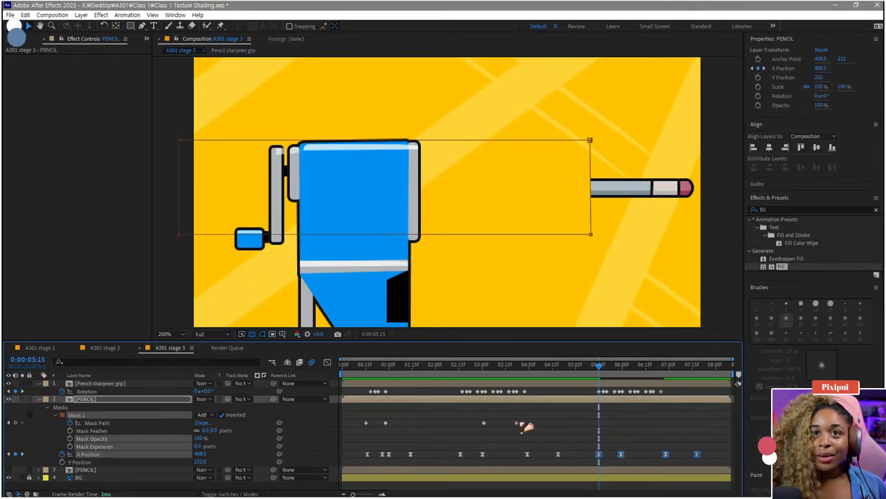
click(516, 422)
key(ctrl+v)
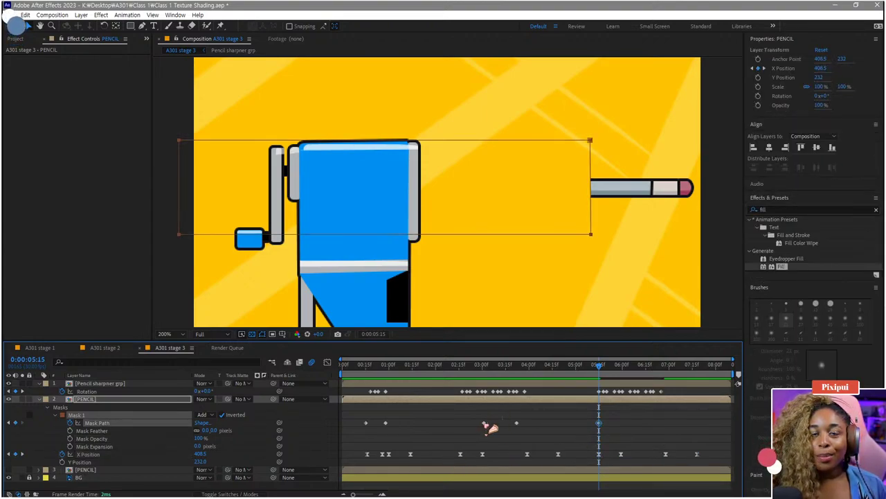
Step: Try to compress the third cycle's four X Position keyframes into a shorter span starting at 0:00:05:15
drag(609, 374, 628, 380)
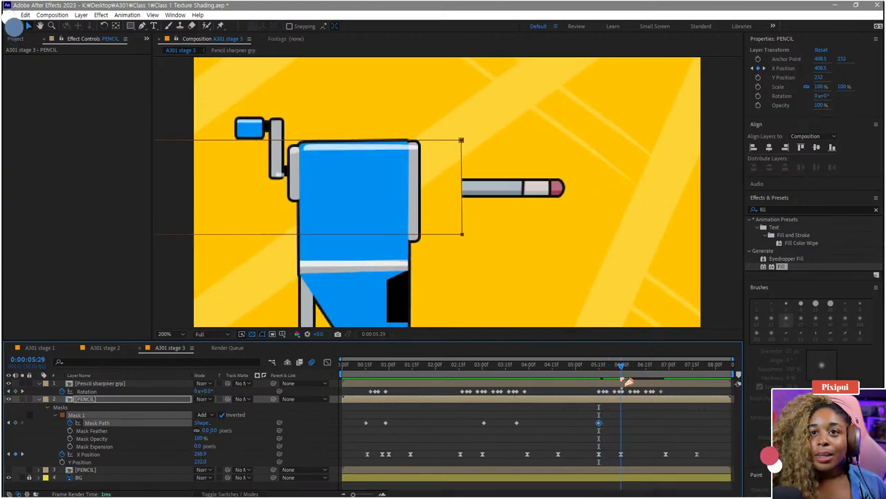
click(621, 454)
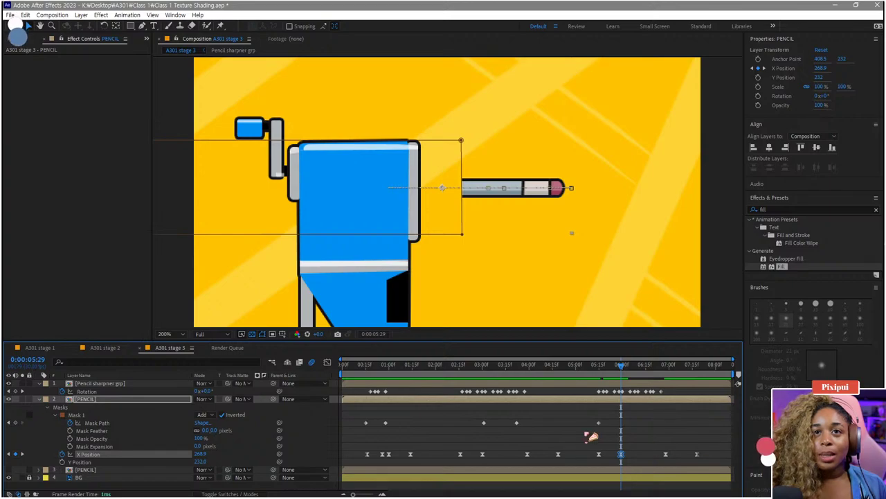
drag(706, 443, 668, 459)
drag(628, 379, 623, 381)
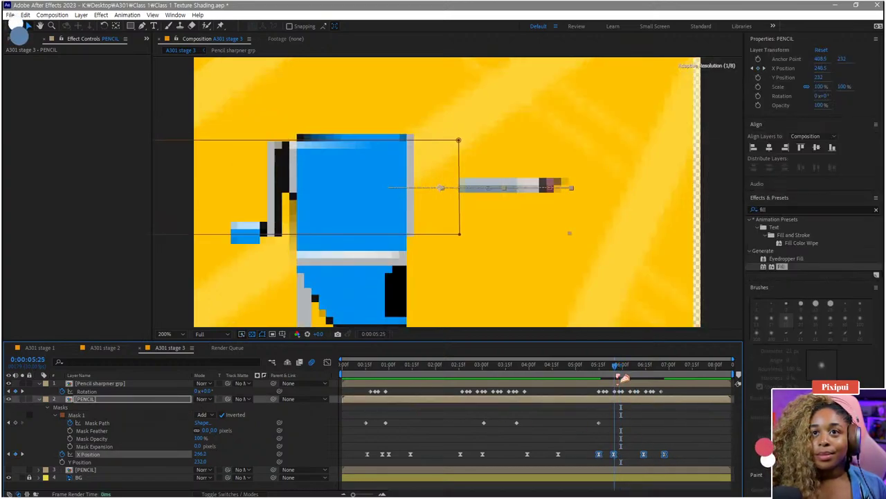
key(ctrl+z)
key(ctrl+z)
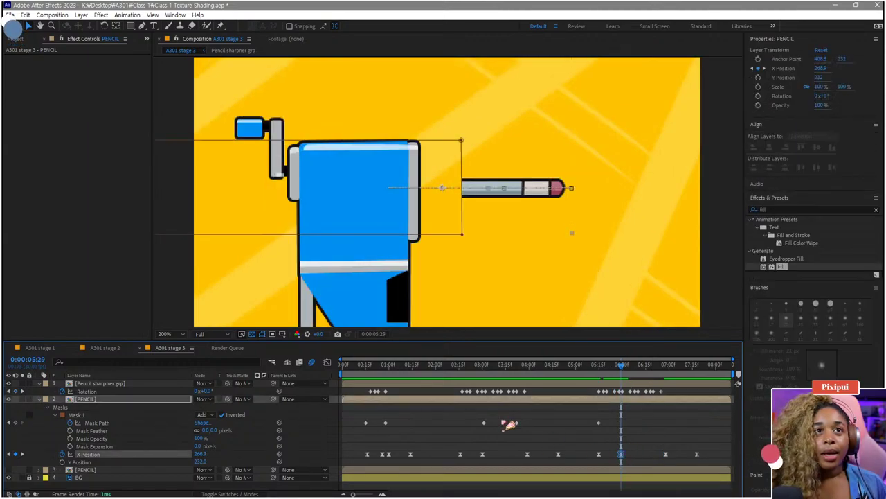
Step: In the X Position graph, lower the third cycle's two middle keyframes so the pencil sinks into the sharpener, delete the last keyframe, and preview
click(328, 362)
drag(698, 469, 610, 405)
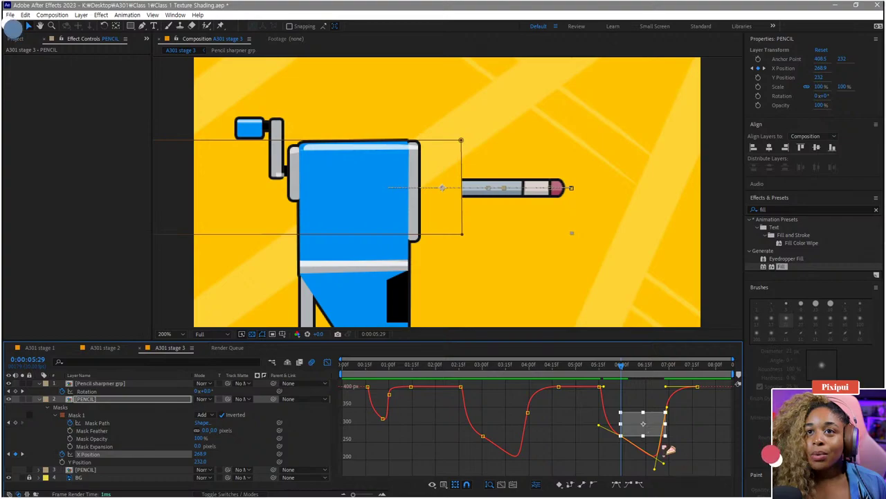
drag(657, 424, 668, 478)
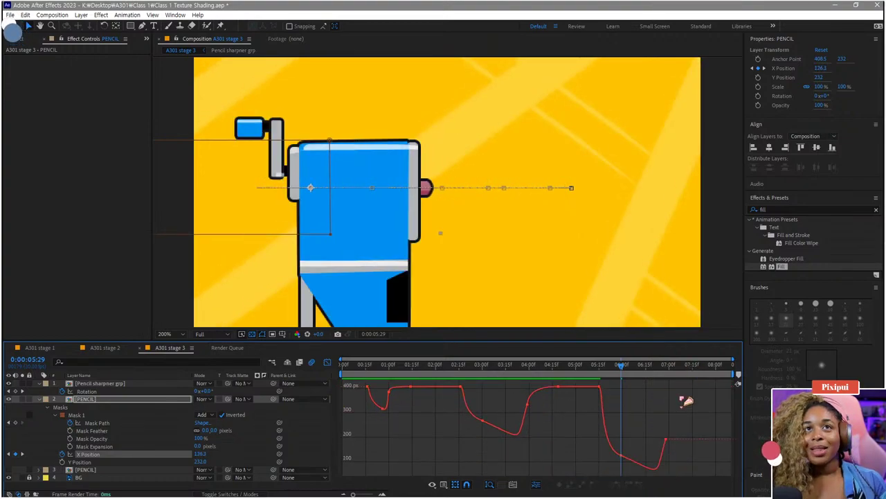
drag(623, 367, 600, 371)
key(space)
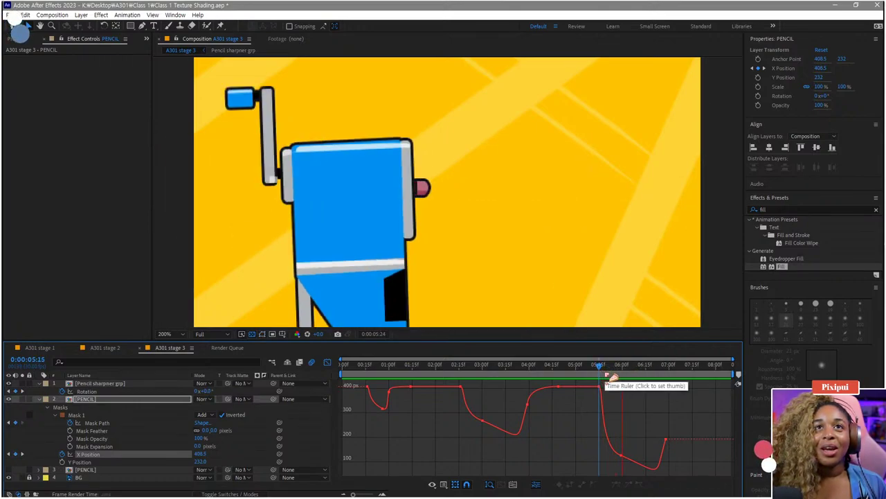
key(space)
click(327, 362)
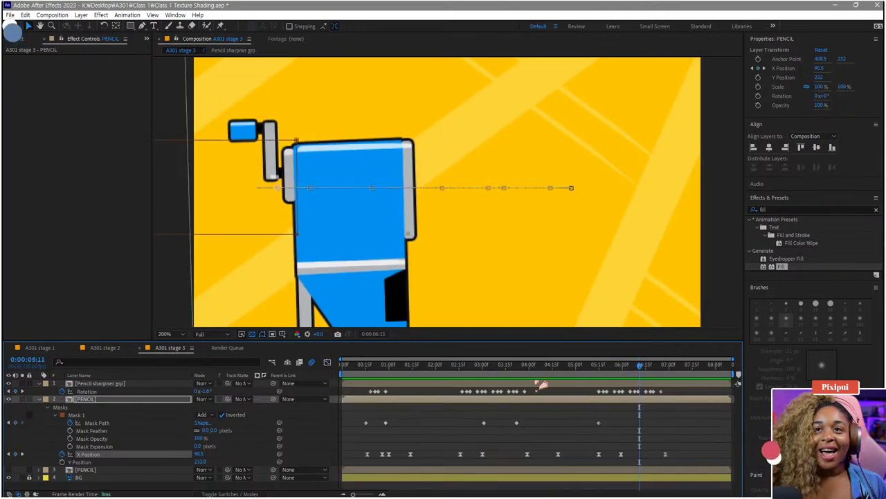
Step: Reduce the third cycle to one closing X Position keyframe of 125.7 at about 0:00:06:13, and preview the motion
mouse_move(651, 393)
mouse_down()
mouse_move(679, 409)
mouse_move(680, 431)
mouse_move(641, 456)
mouse_up()
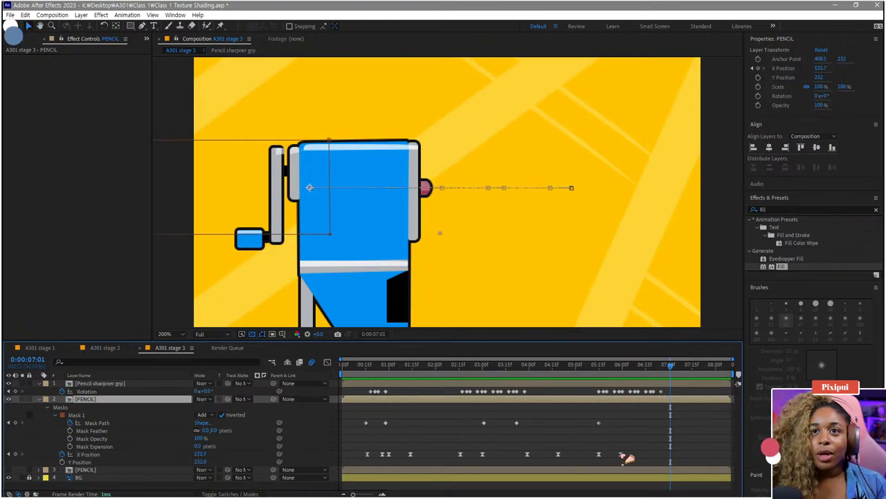
click(601, 374)
key(space)
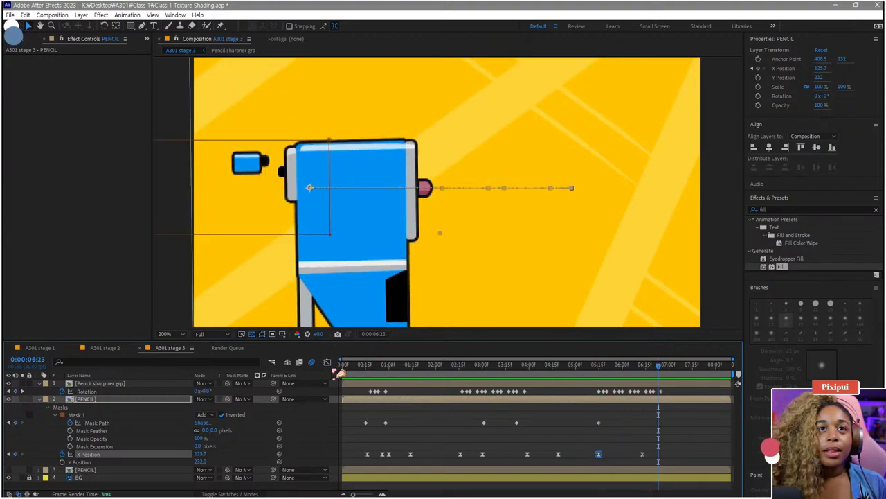
Step: In the X Position graph, steepen the third cycle's insertion curve and move its closing keyframe to about 0:00:06:01
click(328, 362)
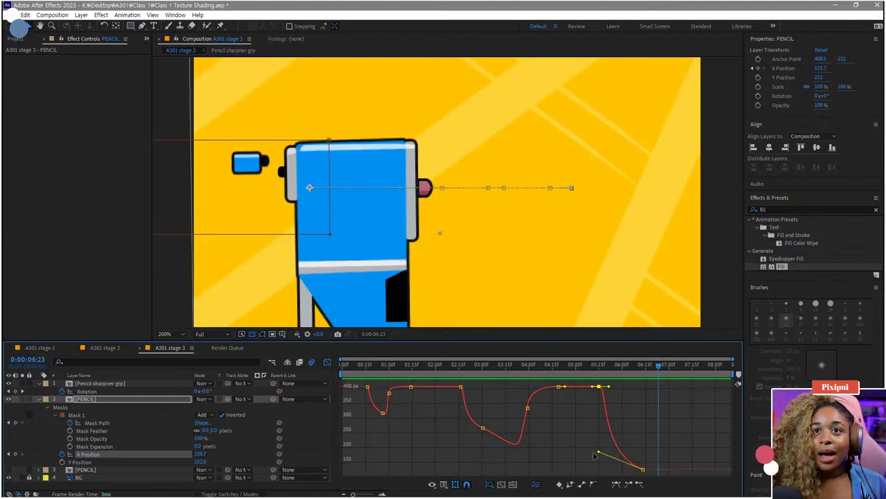
click(610, 375)
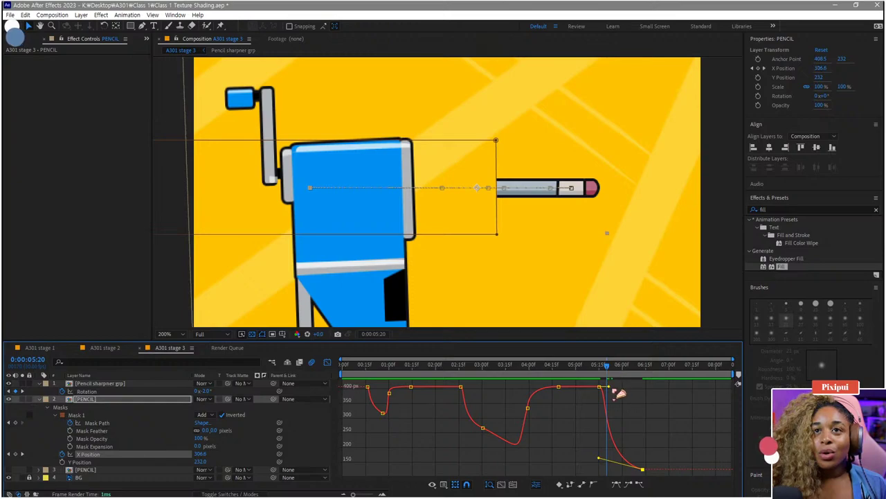
mouse_move(610, 387)
mouse_down()
mouse_move(598, 376)
mouse_move(609, 376)
mouse_up()
click(628, 484)
drag(642, 469, 623, 469)
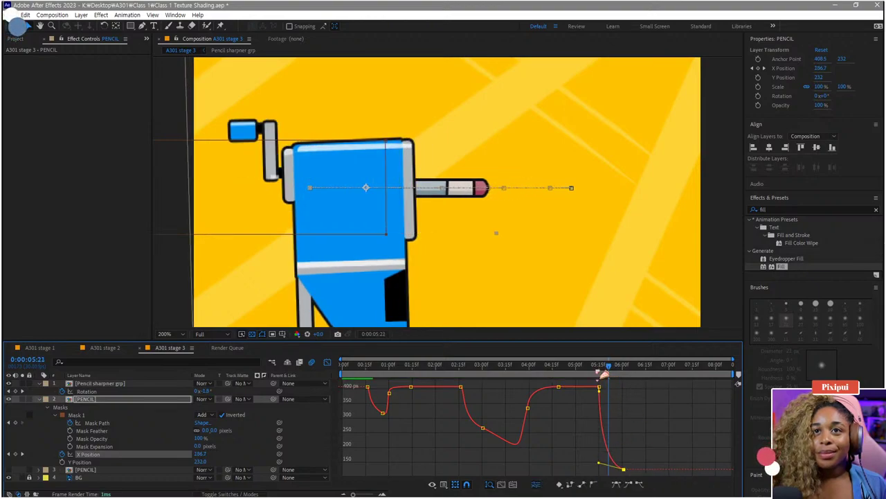
Step: Shift both third-cycle X Position keyframes about ten frames earlier and preview the new timing
drag(604, 374, 641, 469)
drag(625, 450, 609, 452)
click(579, 366)
key(space)
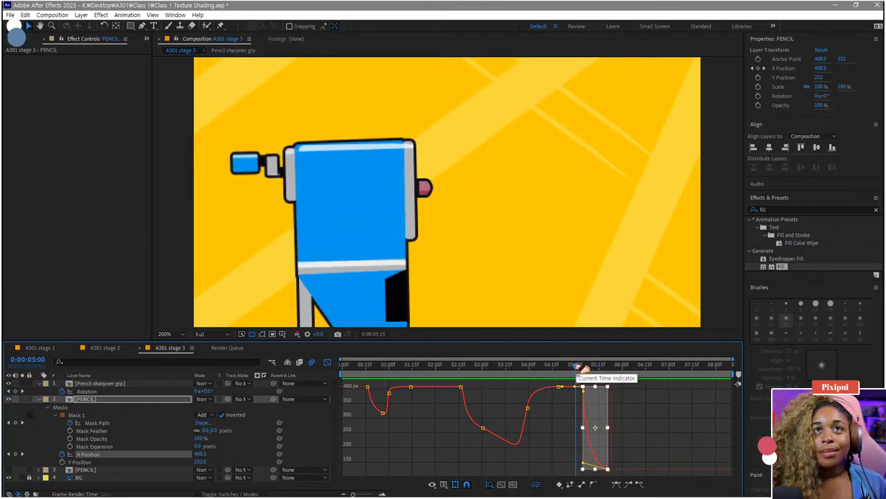
key(space)
Step: Align the third cycle's first X Position keyframe with the Mask Path keyframe at 0:00:05:15, move its closing keyframe to about 0:00:05:22, and preview
click(328, 361)
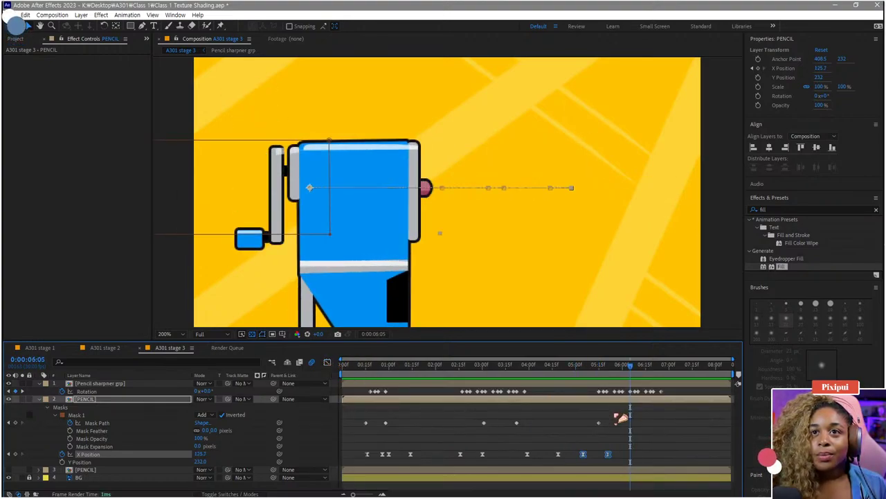
scroll(620, 419, up, 2)
drag(560, 458, 592, 458)
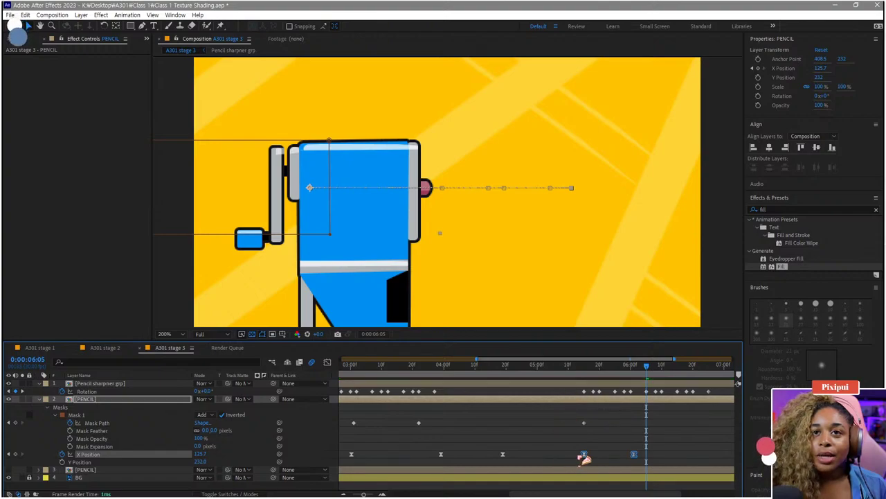
drag(590, 367, 598, 374)
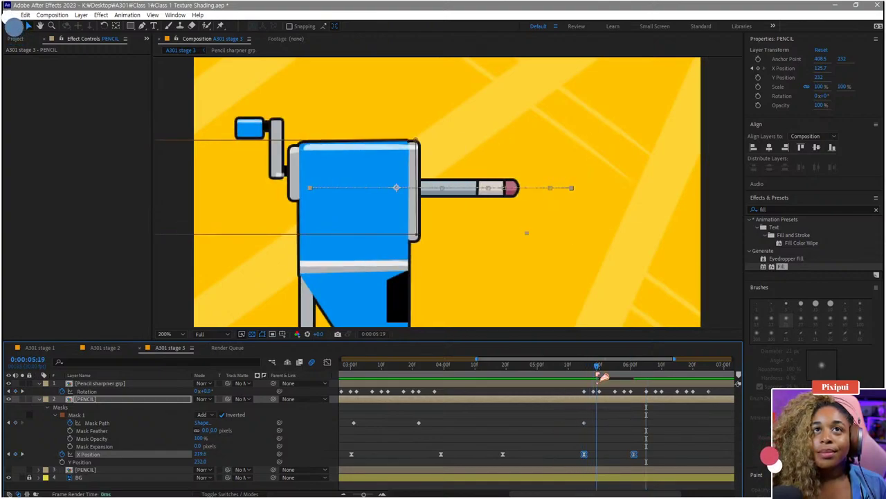
click(624, 436)
drag(633, 454, 606, 455)
key(Page_Up)
key(Page_Up)
key(space)
key(space)
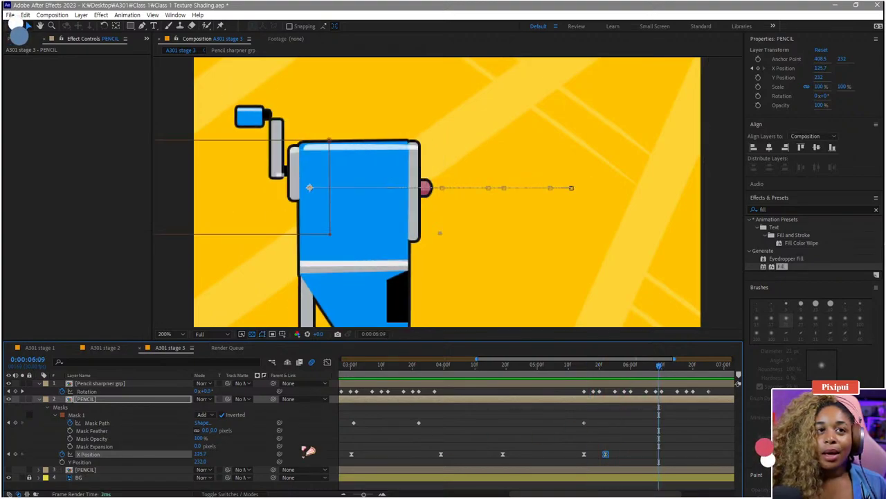
Step: Set the pencil's X Position to -24.3 at 0:00:06:09, and cut off the rest of the layer from that frame
mouse_move(200, 454)
mouse_down()
mouse_move(188, 456)
mouse_move(231, 462)
mouse_up()
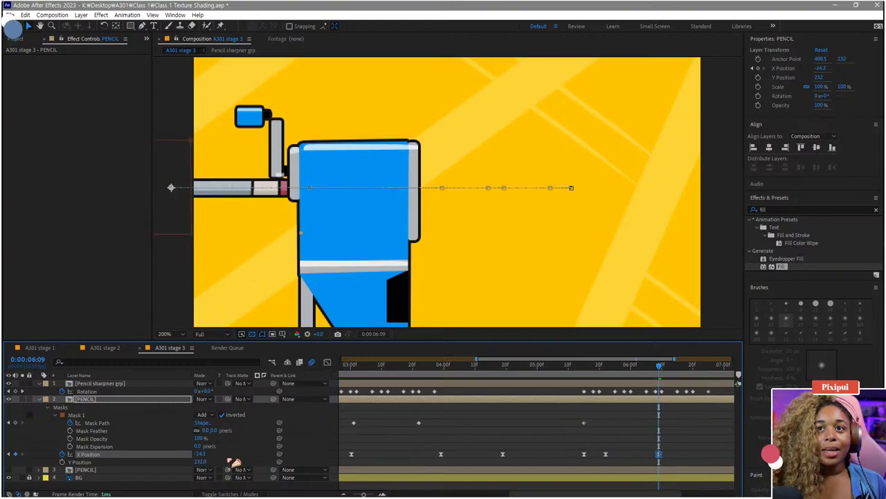
key(ctrl+shift+d)
key(Delete)
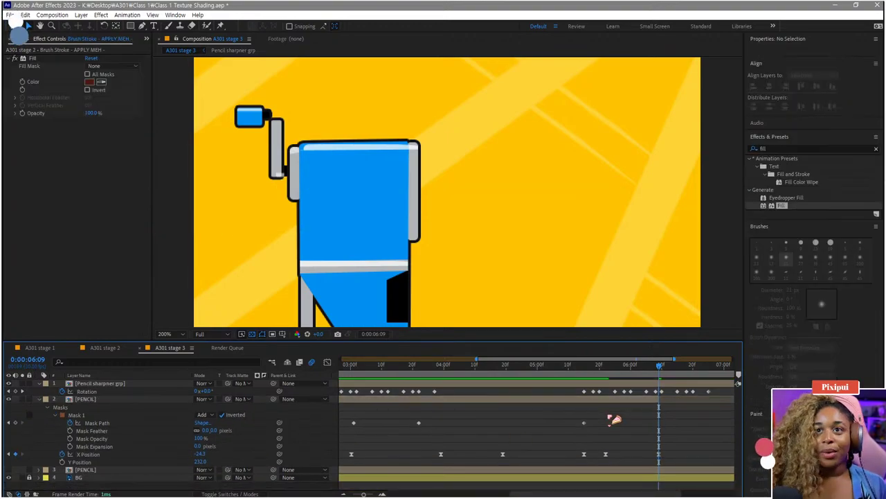
Step: Parent the lower PENCIL layer to the masked PENCIL layer and check that they move together up to 0:00:01:06
key(minus)
drag(473, 366, 328, 364)
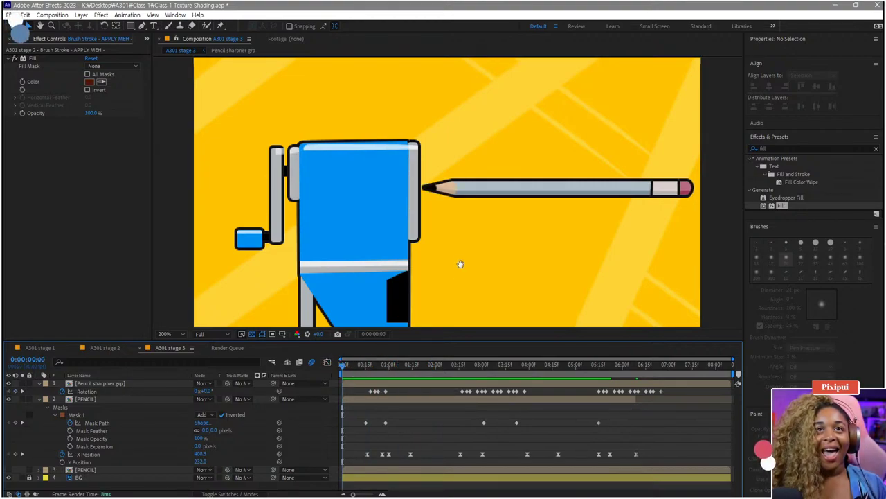
drag(461, 263, 446, 246)
mouse_move(358, 367)
mouse_down()
mouse_move(366, 369)
mouse_move(342, 366)
mouse_up()
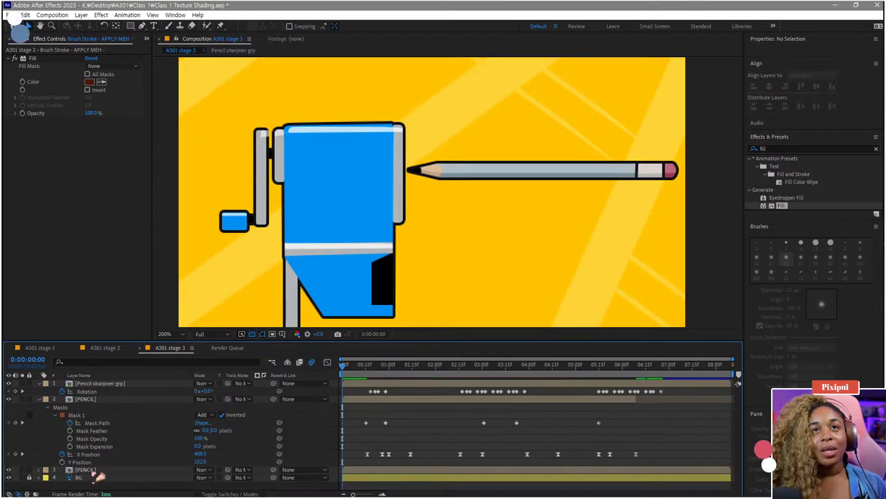
drag(273, 469, 97, 401)
drag(354, 370, 397, 368)
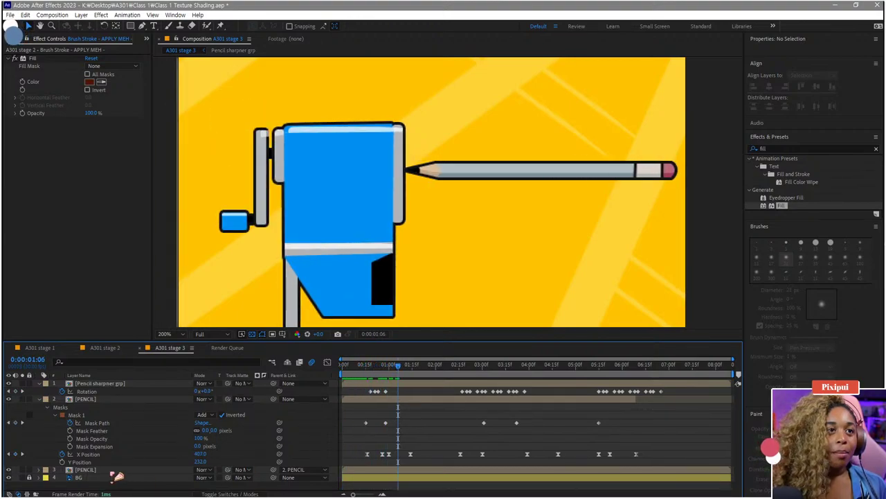
Step: Lower the opacity of the bottom PENCIL layer to 53%
click(97, 400)
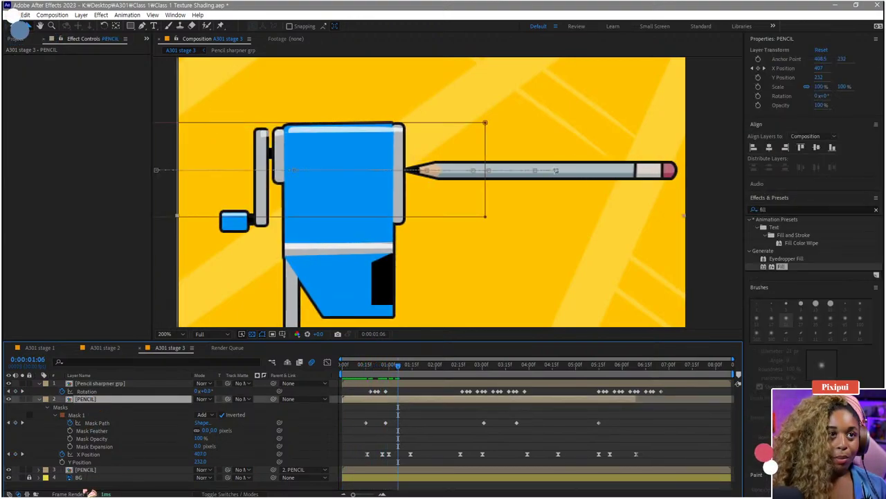
click(88, 470)
key(t)
mouse_move(199, 479)
mouse_down()
mouse_move(182, 481)
mouse_move(198, 482)
mouse_up()
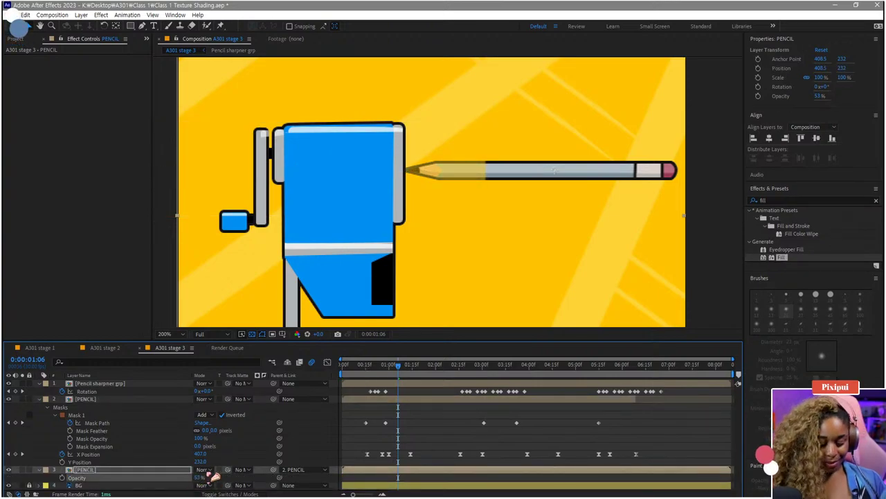
Step: Start keyframing the bottom PENCIL layer's Position at 0:00:00:28 with the value 408.5, 232
key(p)
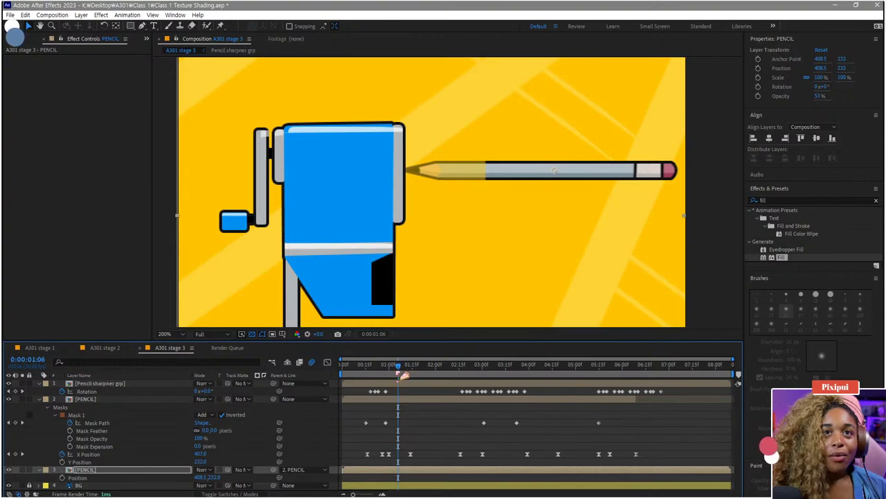
drag(399, 367, 388, 368)
key(p)
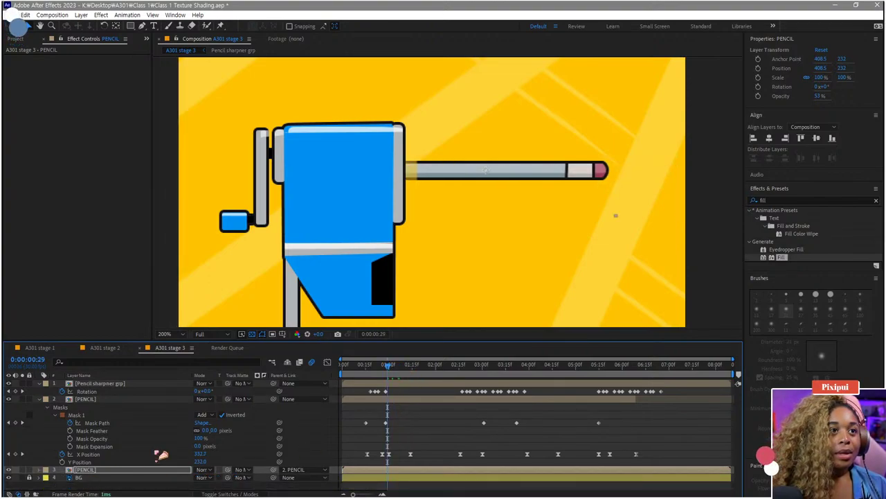
key(p)
click(386, 368)
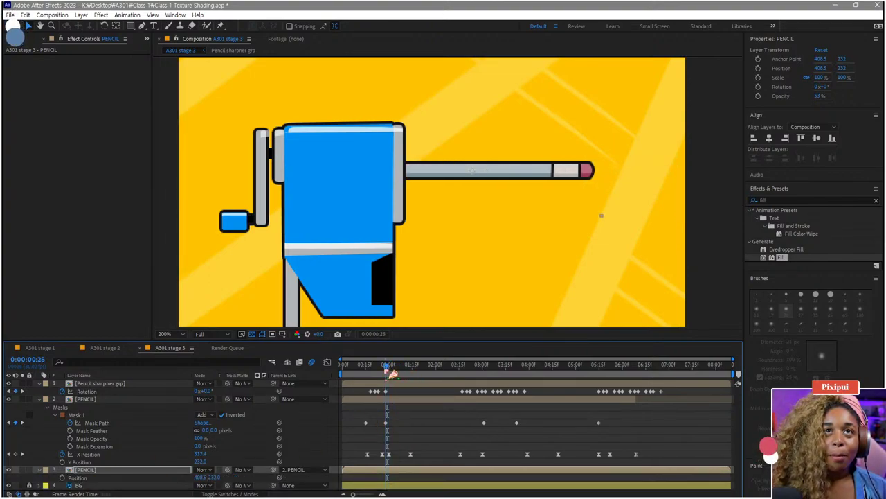
click(62, 477)
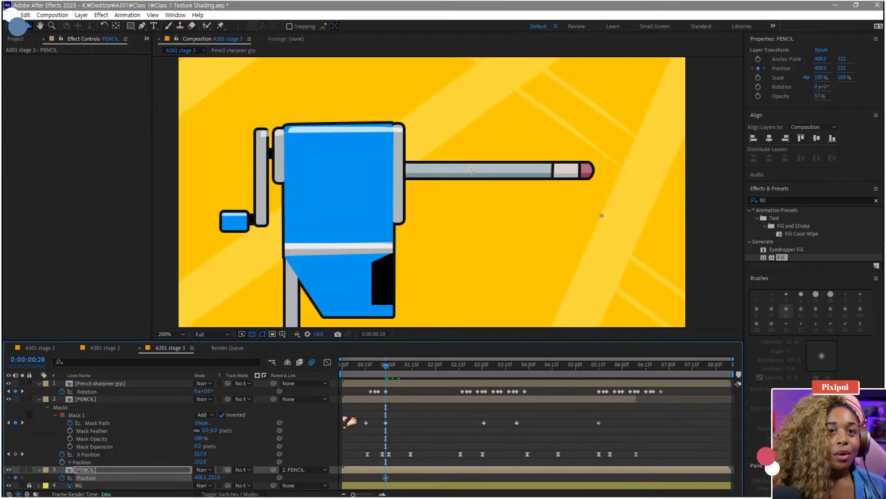
Step: Move the bottom PENCIL layer to Position 461, 232 at 0:00:01:00 and preview the second sharpening cycle
click(388, 368)
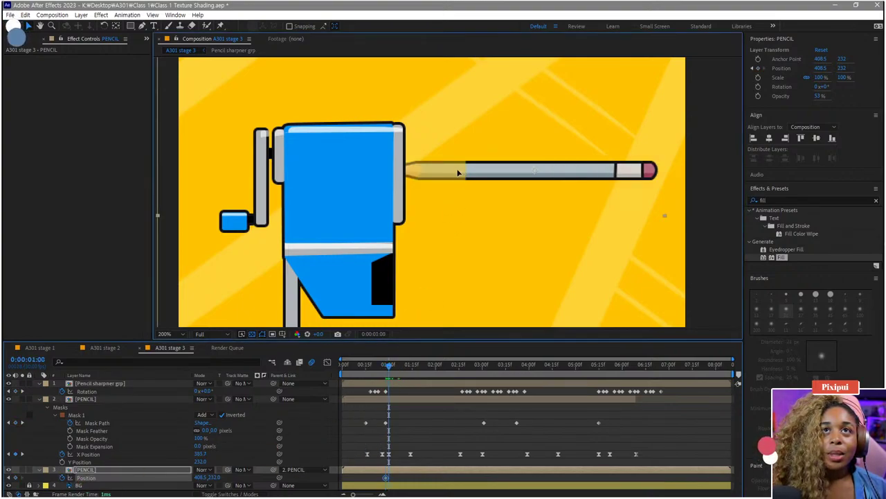
mouse_move(459, 171)
mouse_down()
mouse_move(514, 172)
mouse_move(505, 174)
mouse_up()
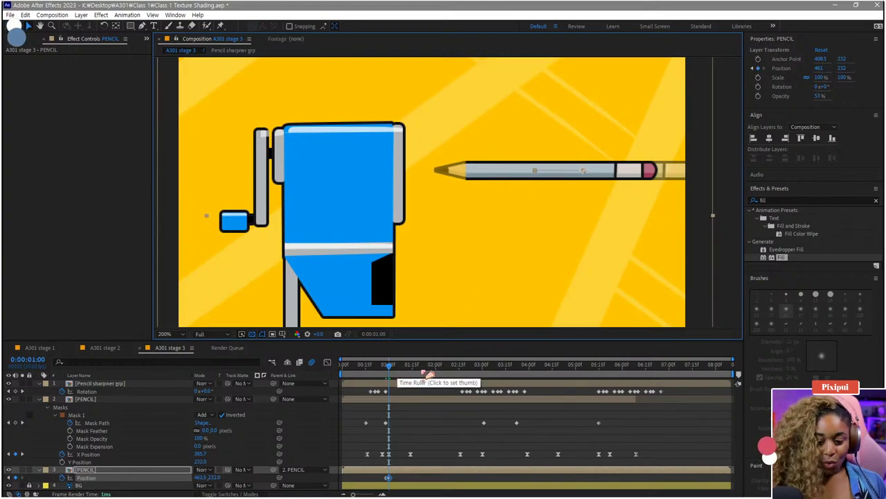
click(471, 374)
key(space)
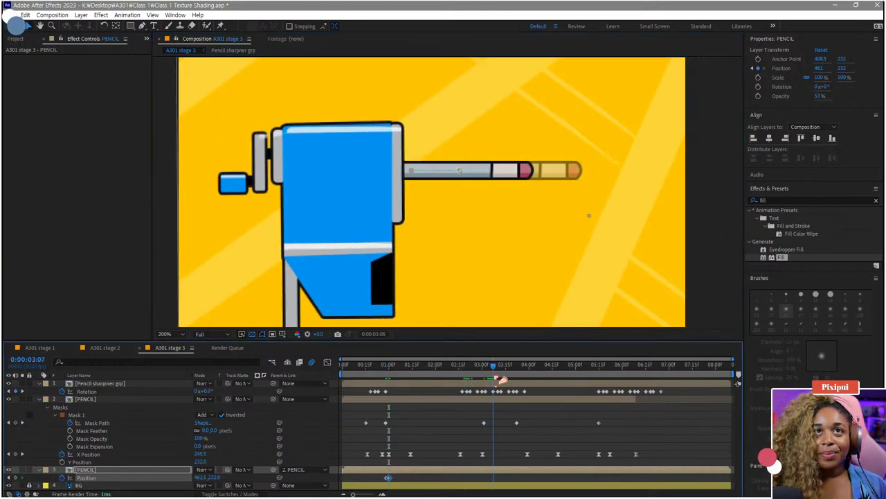
Step: Hold the bottom PENCIL layer's Position at the end of the second sharpening, and shift it to X 558.5 at 0:00:03:24
drag(511, 380, 529, 382)
key(Page_Up)
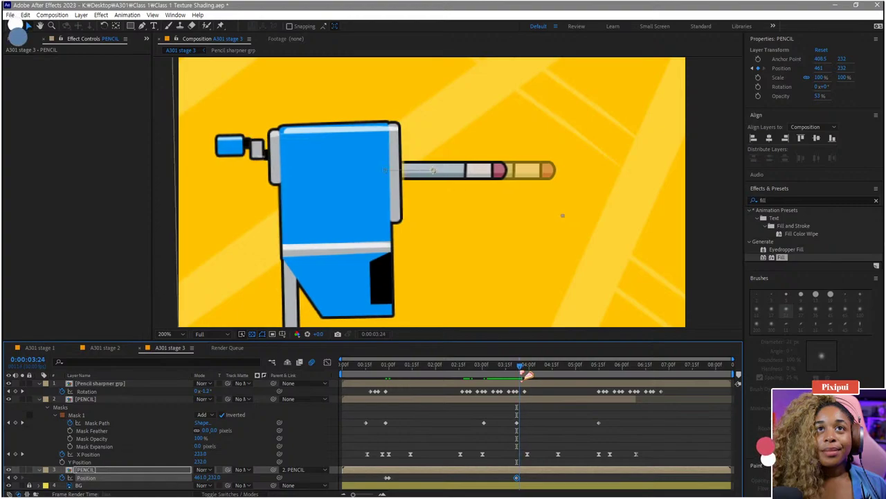
drag(431, 182, 523, 186)
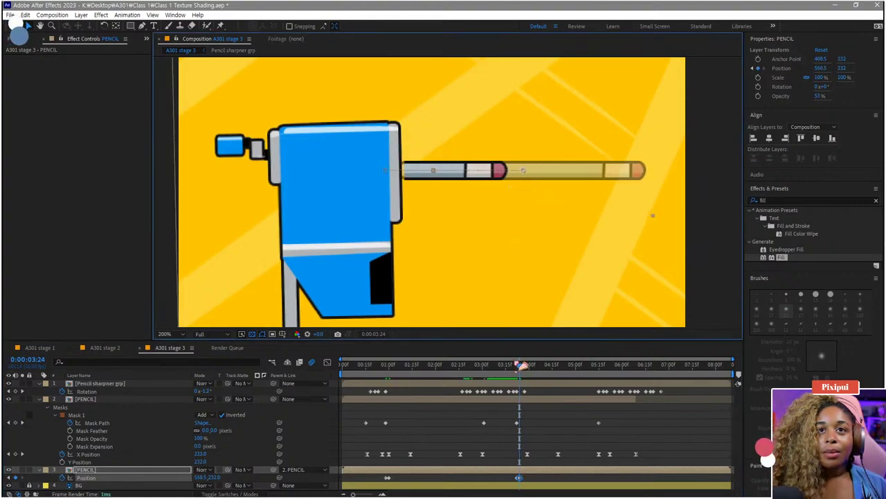
Step: Correct the bottom pencil's Position to 556.5, 232 at 0:00:04:01, and move that keyframe back to the jump around 0:00:03:24
drag(520, 364, 541, 369)
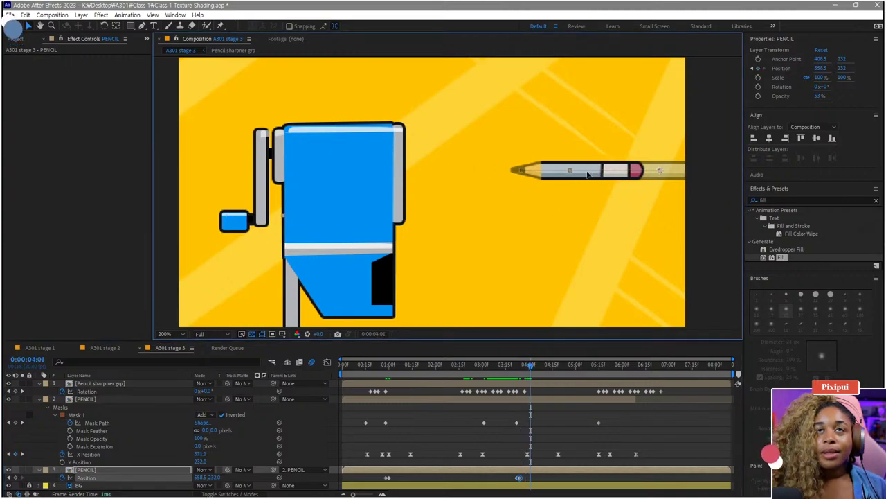
click(528, 479)
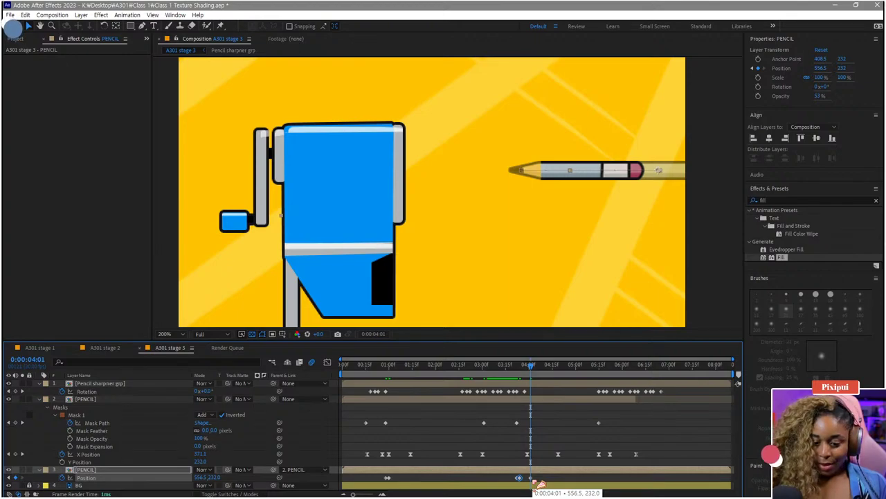
click(534, 482)
drag(531, 478, 523, 481)
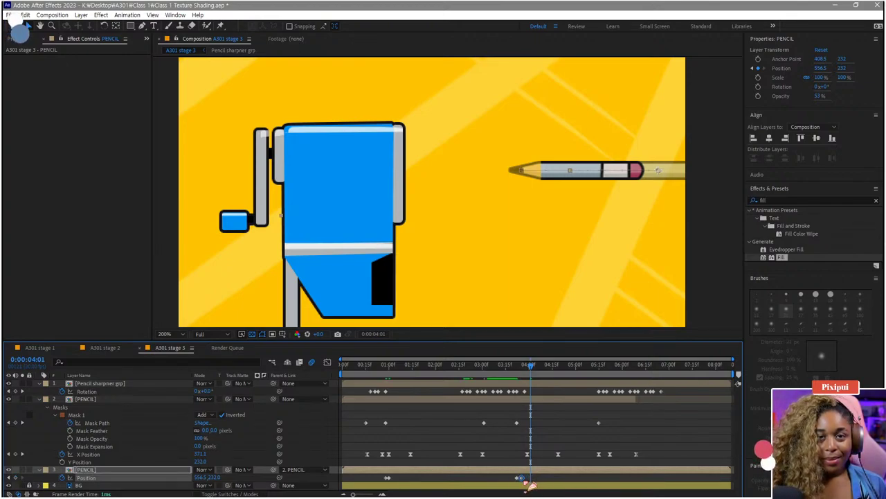
Step: Check the movement from the start of the composition and restore the bottom PENCIL layer's Opacity to 100%
drag(527, 378, 332, 374)
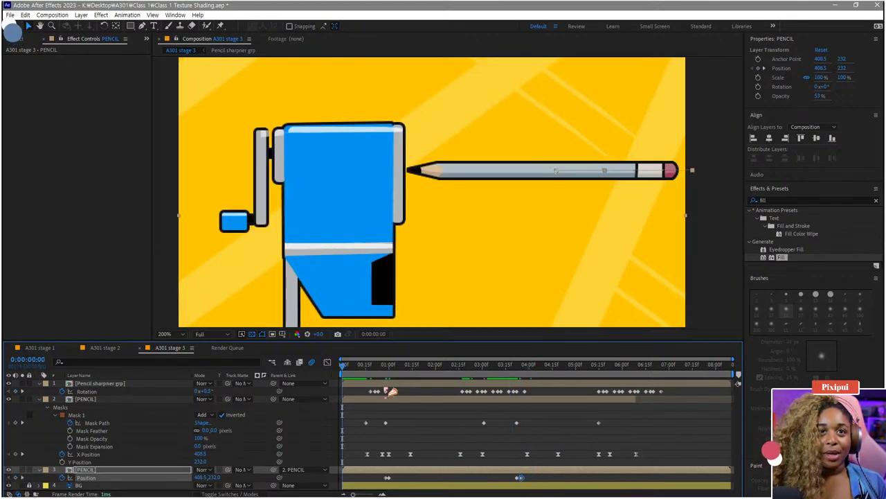
key(t)
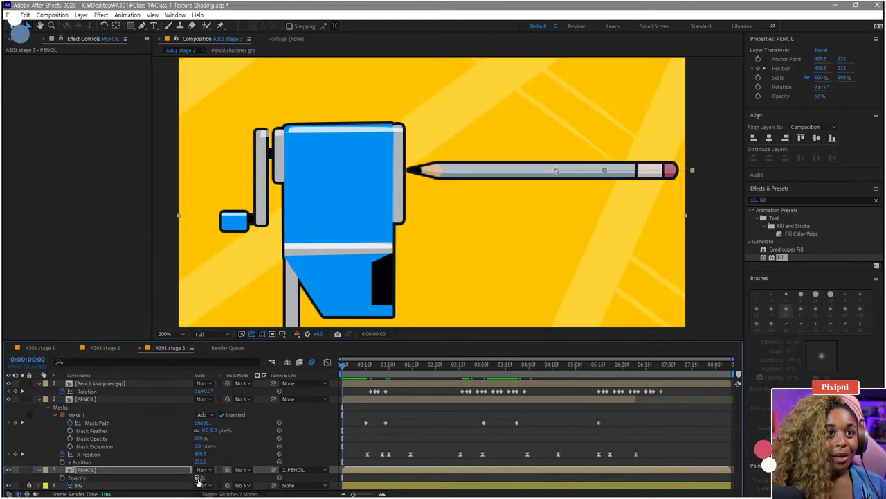
scroll(554, 136, down, 1)
drag(483, 189, 460, 216)
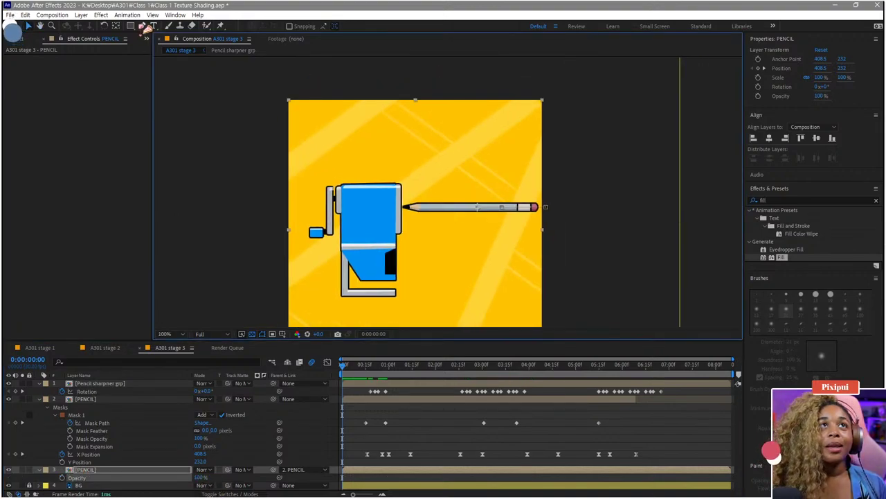
Step: Add an inverted rectangular mask over the rear half of the bottom pencil at 0:00:00:00 and preview the animation
click(131, 26)
key(m)
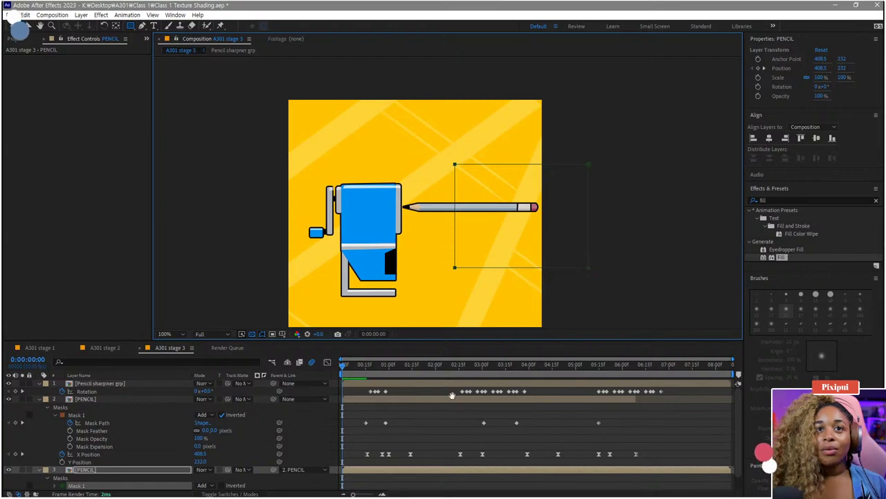
key(space)
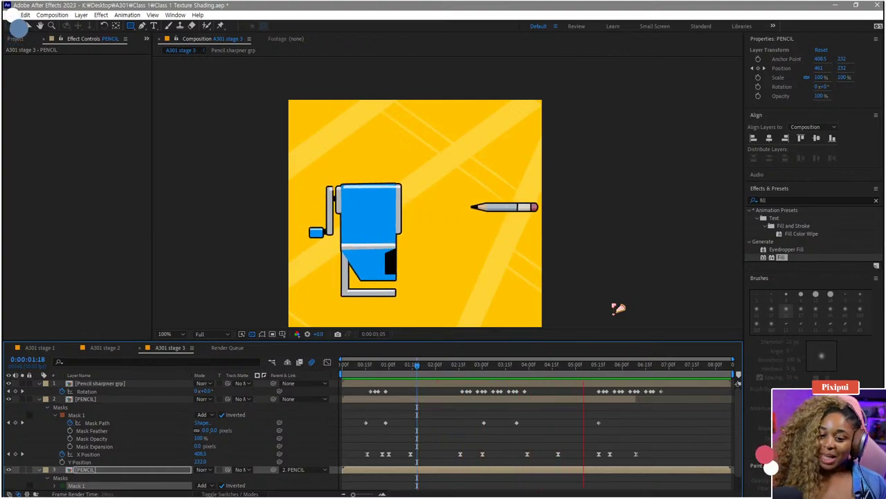
key(space)
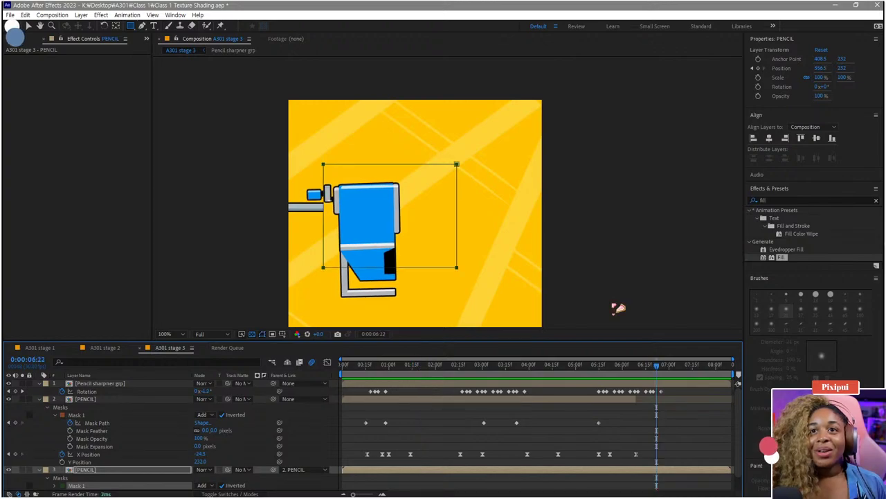
Step: Split the bottom PENCIL layer at 0:00:05:19, delete the part after the split, and preview the ending
mouse_move(607, 364)
mouse_down()
mouse_move(590, 368)
mouse_move(613, 374)
mouse_up()
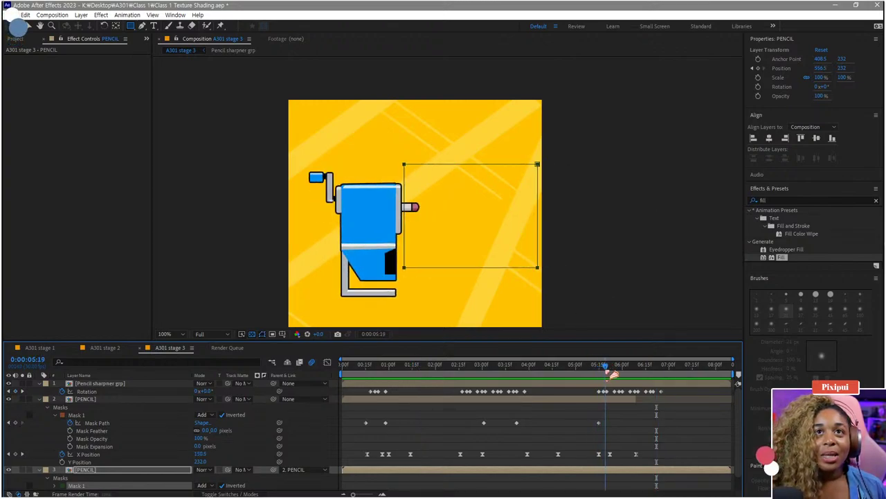
key(ctrl+shift+d)
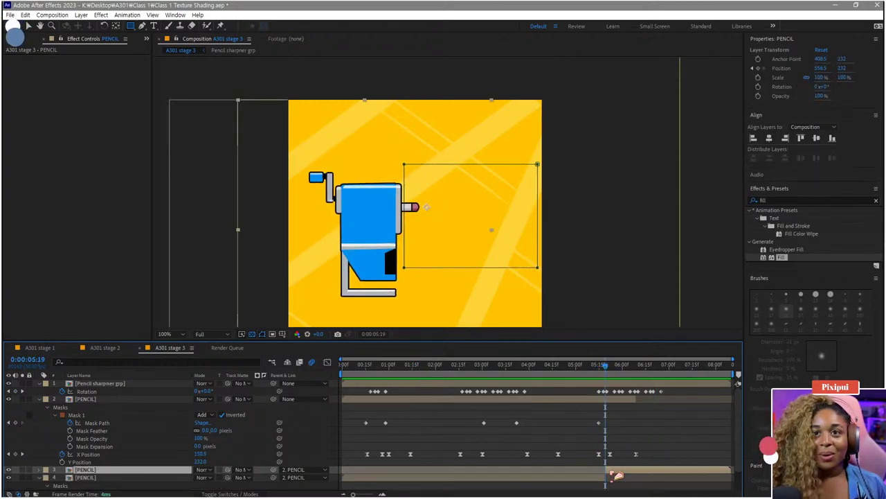
key(Delete)
key(space)
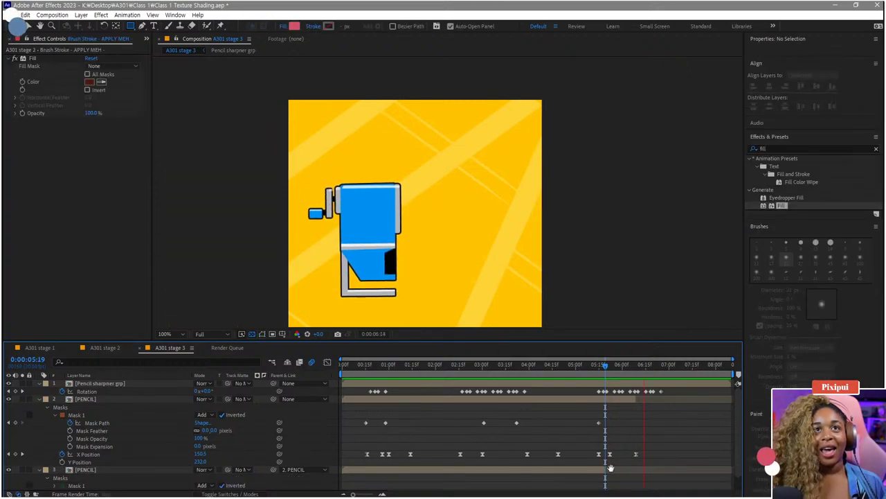
key(space)
Step: Trim the end of the upper masked PENCIL layer back to about 0:00:06:00 and play the ending
drag(612, 366, 614, 366)
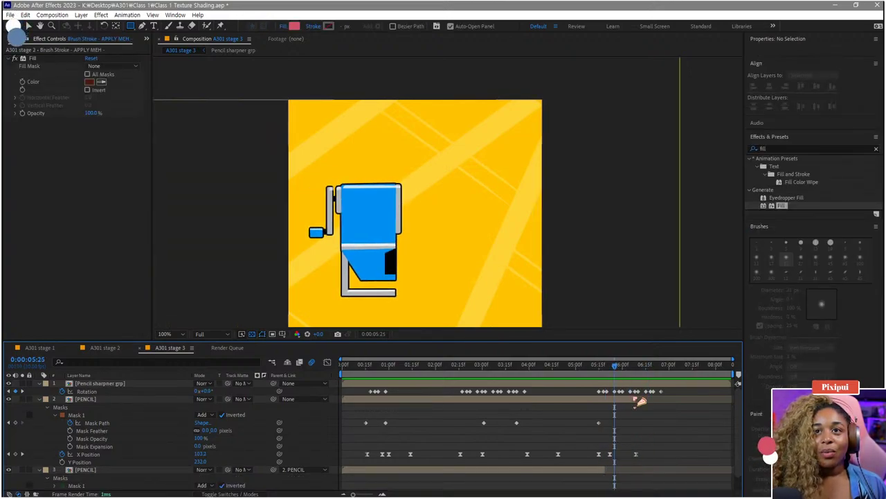
drag(635, 398, 622, 400)
key(space)
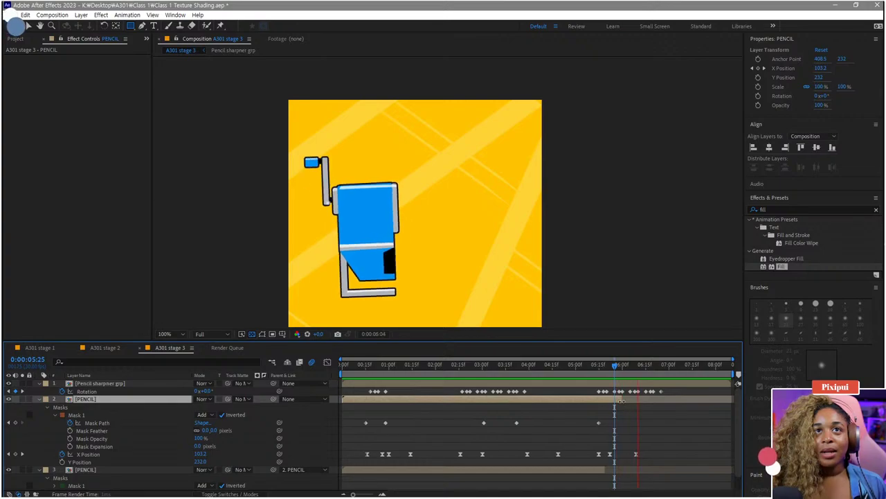